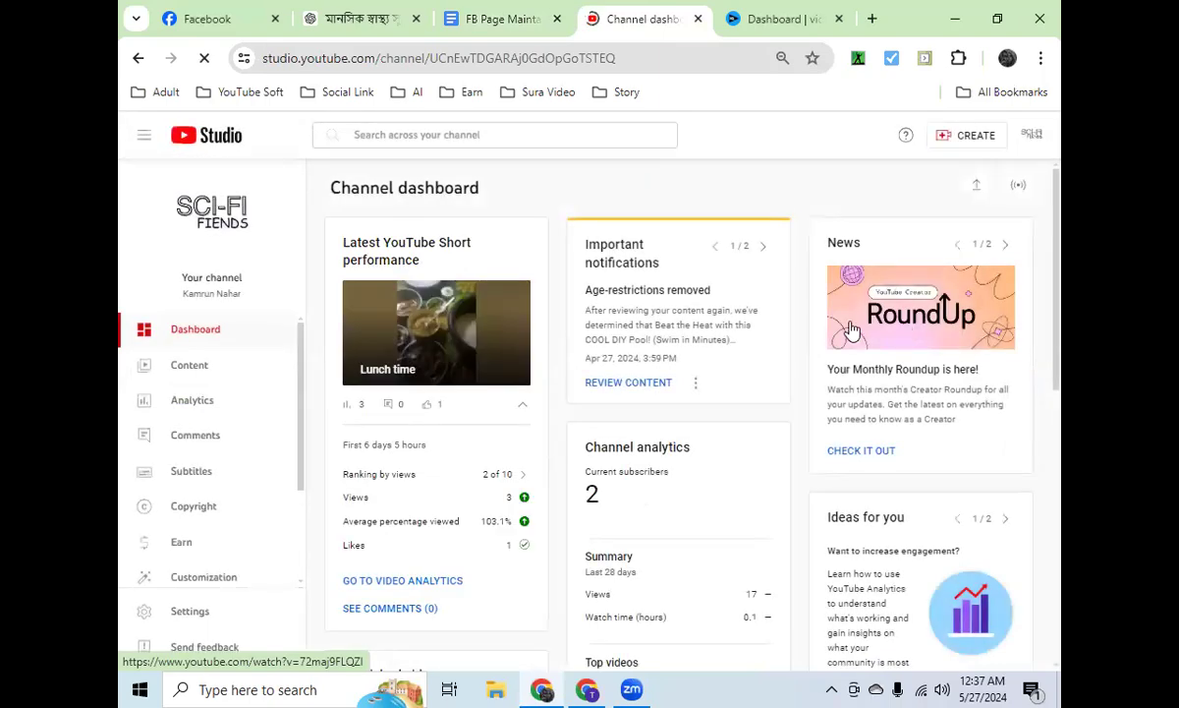
Step: Open the channel's feature eligibility settings and expand the requirements for intermediate features
left_click(148, 622)
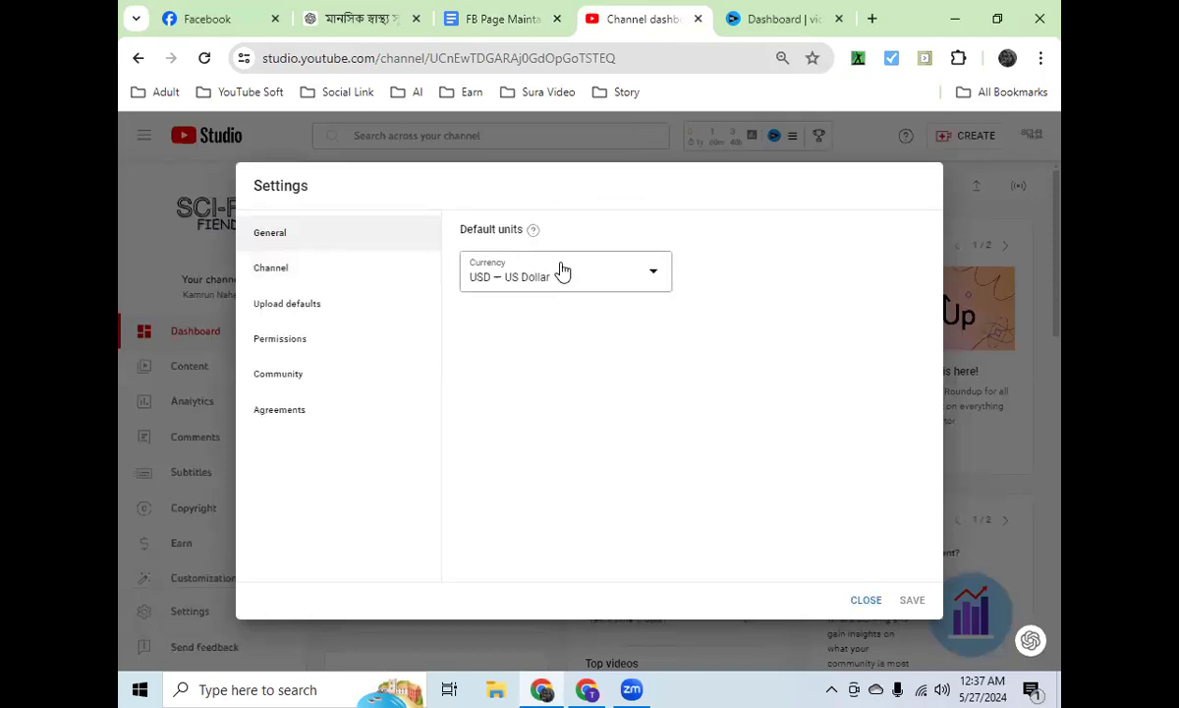
left_click(307, 275)
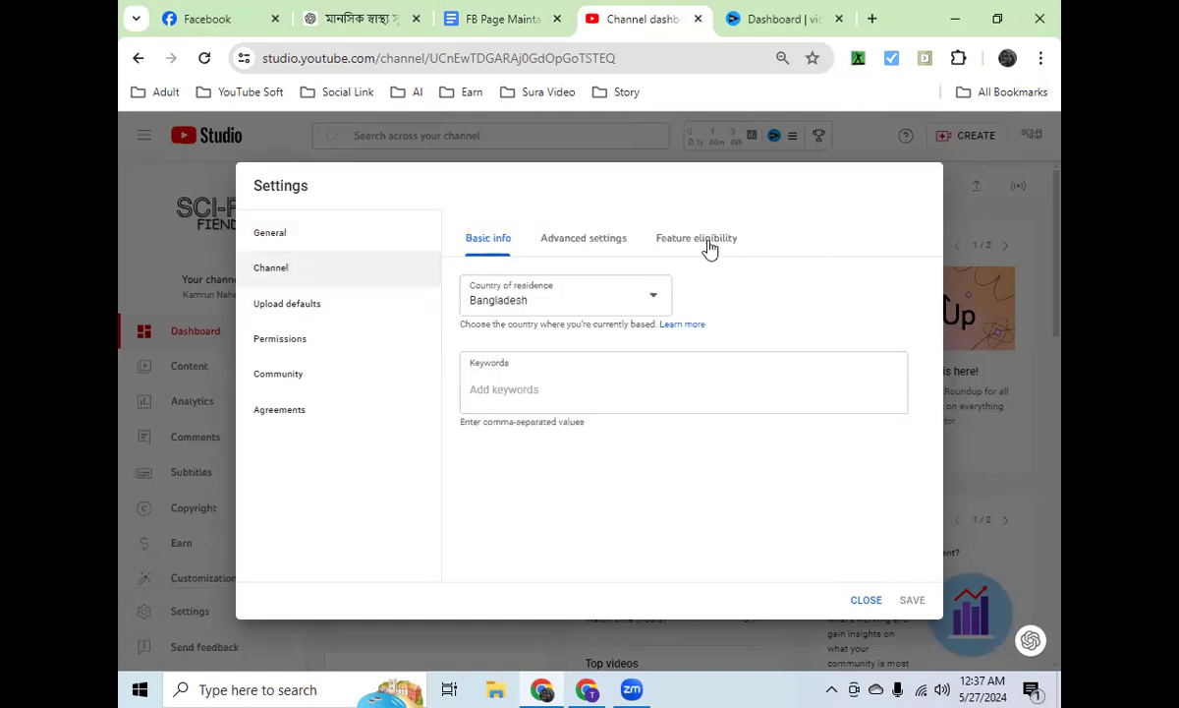
left_click(710, 250)
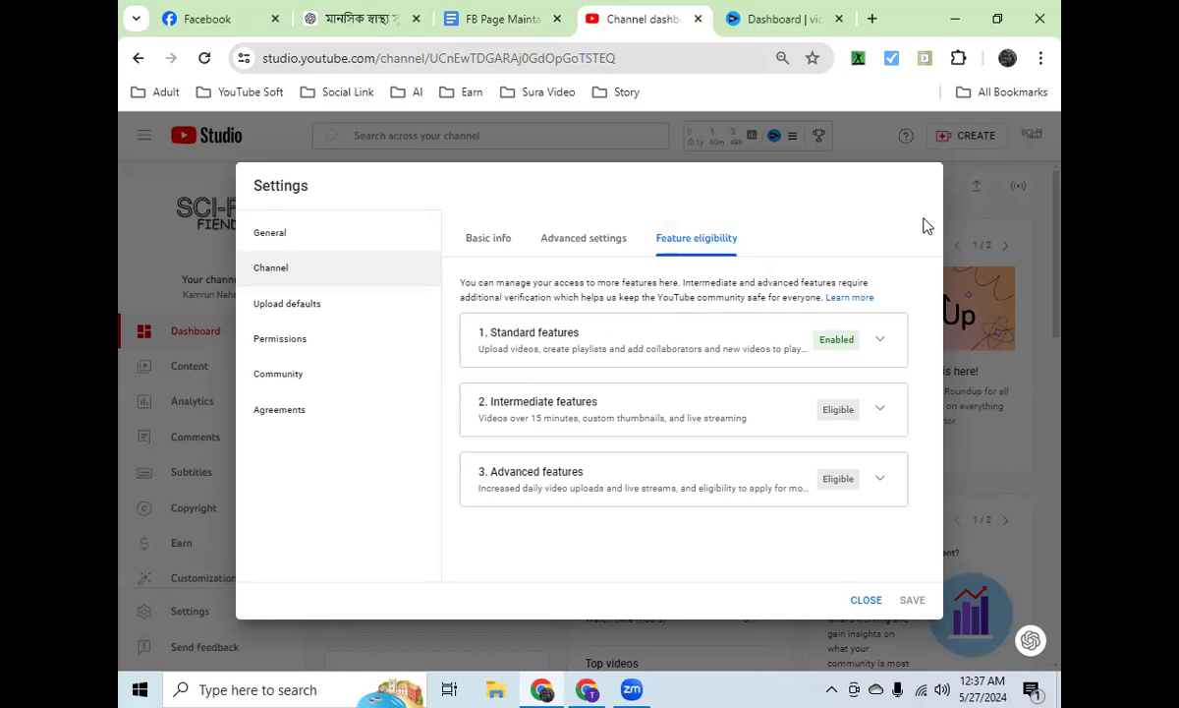
left_click(878, 344)
left_click(879, 347)
left_click(882, 411)
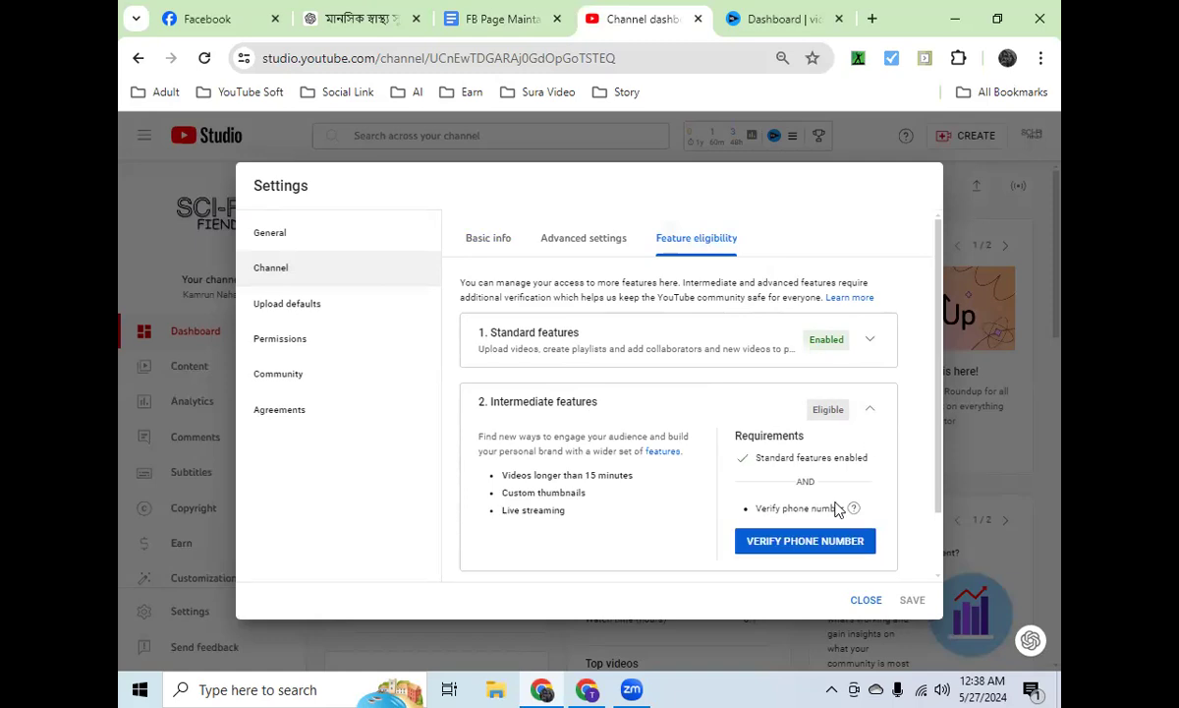
left_click(818, 544)
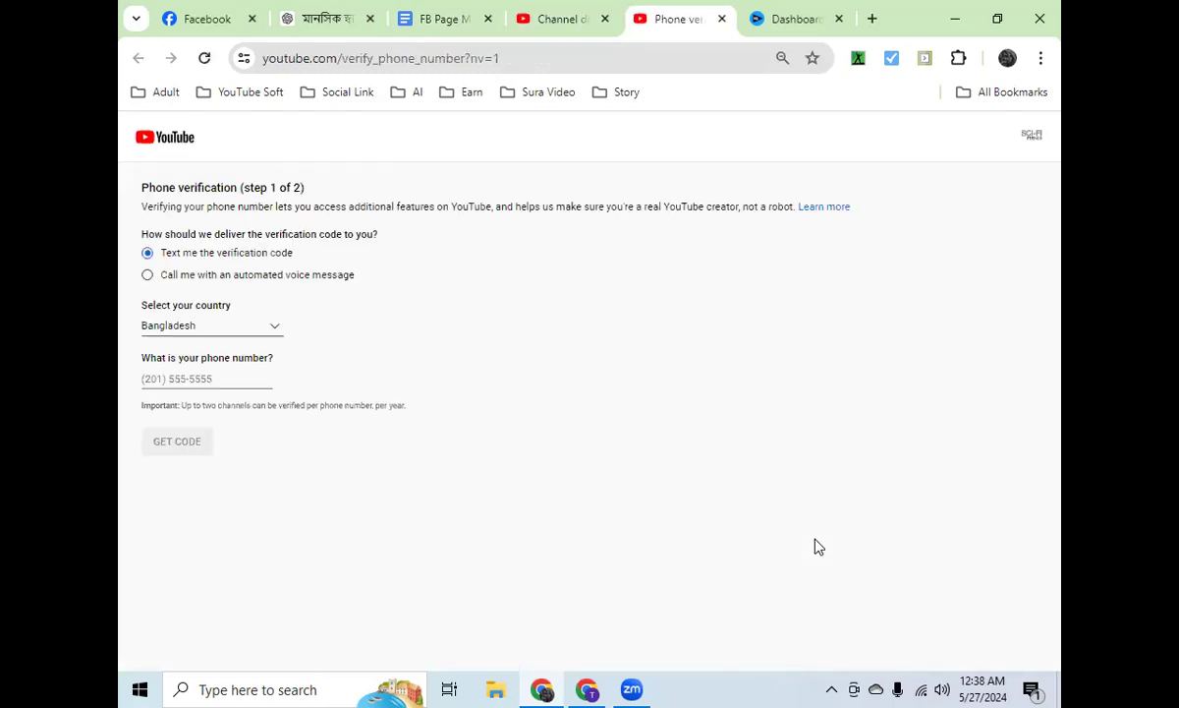
left_click(154, 378)
type("1")
key("BackSpace")
left_click(722, 18)
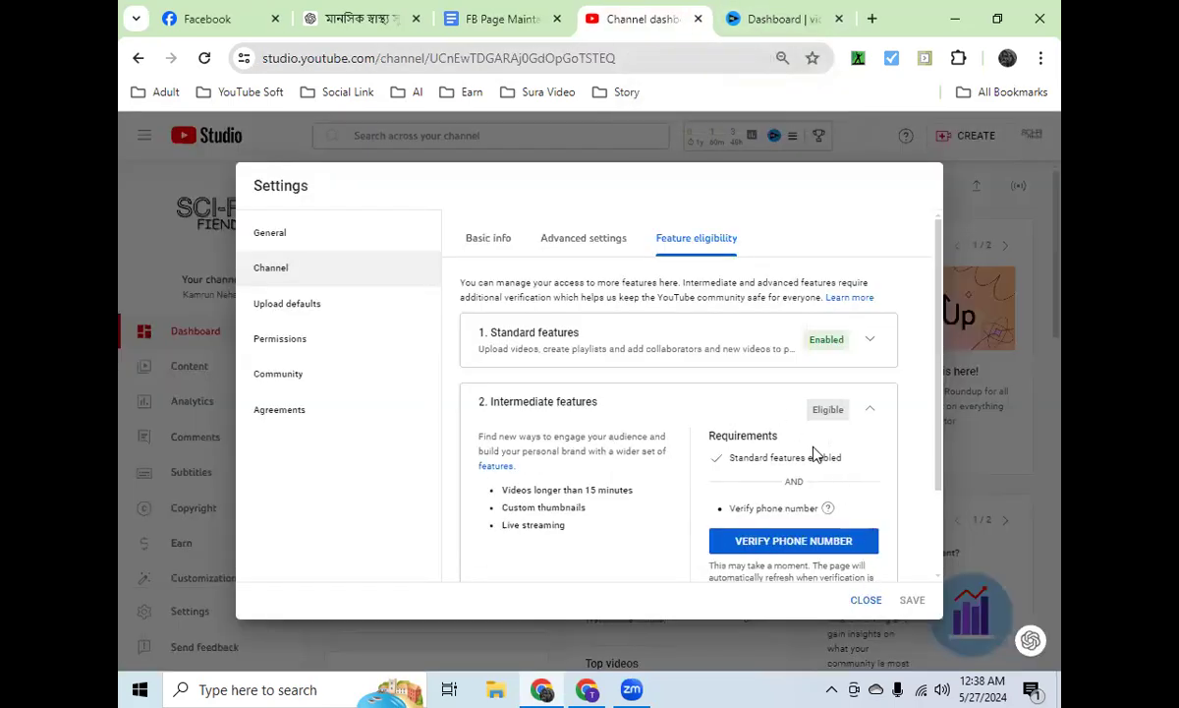
left_click(871, 411)
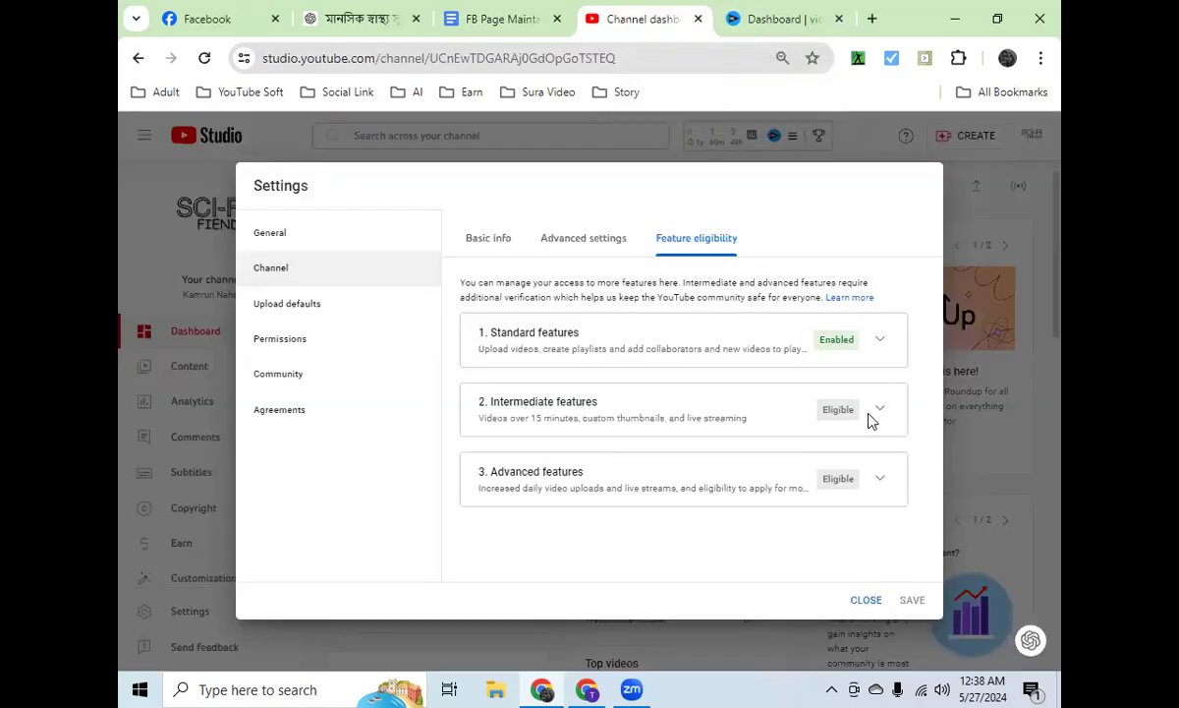
Step: Open the phone verification form from the intermediate features requirements and place the cursor in the phone number field
left_click(870, 409)
left_click(835, 543)
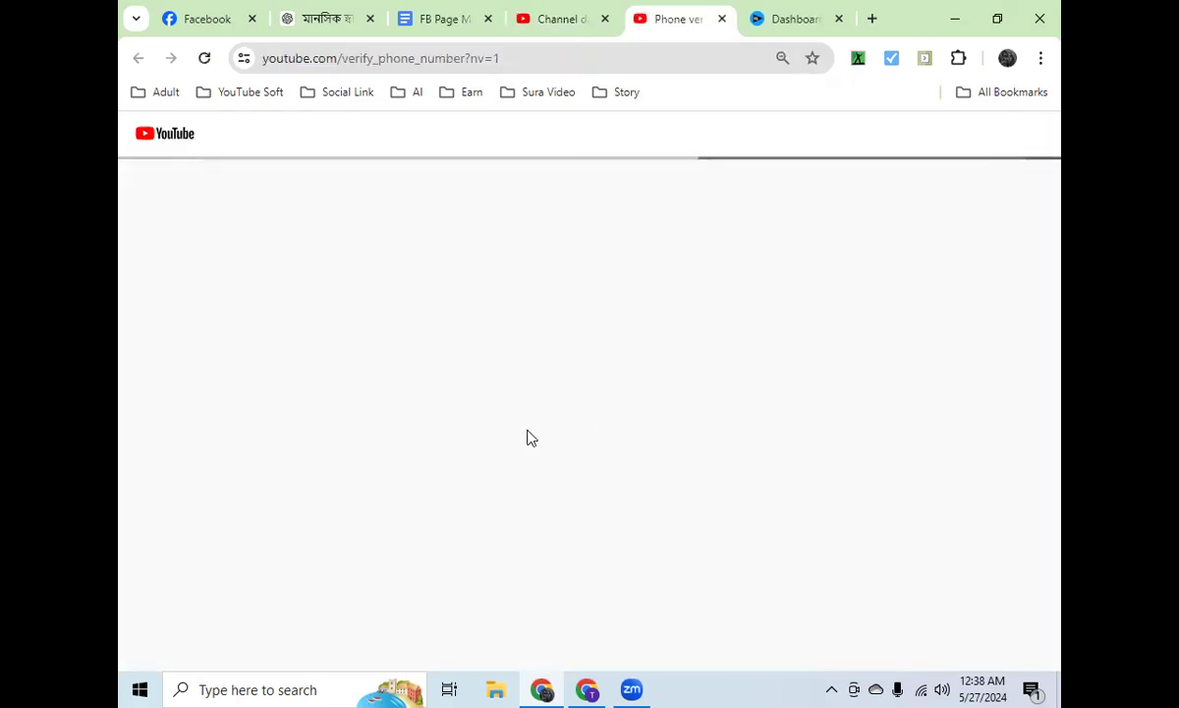
left_click(216, 376)
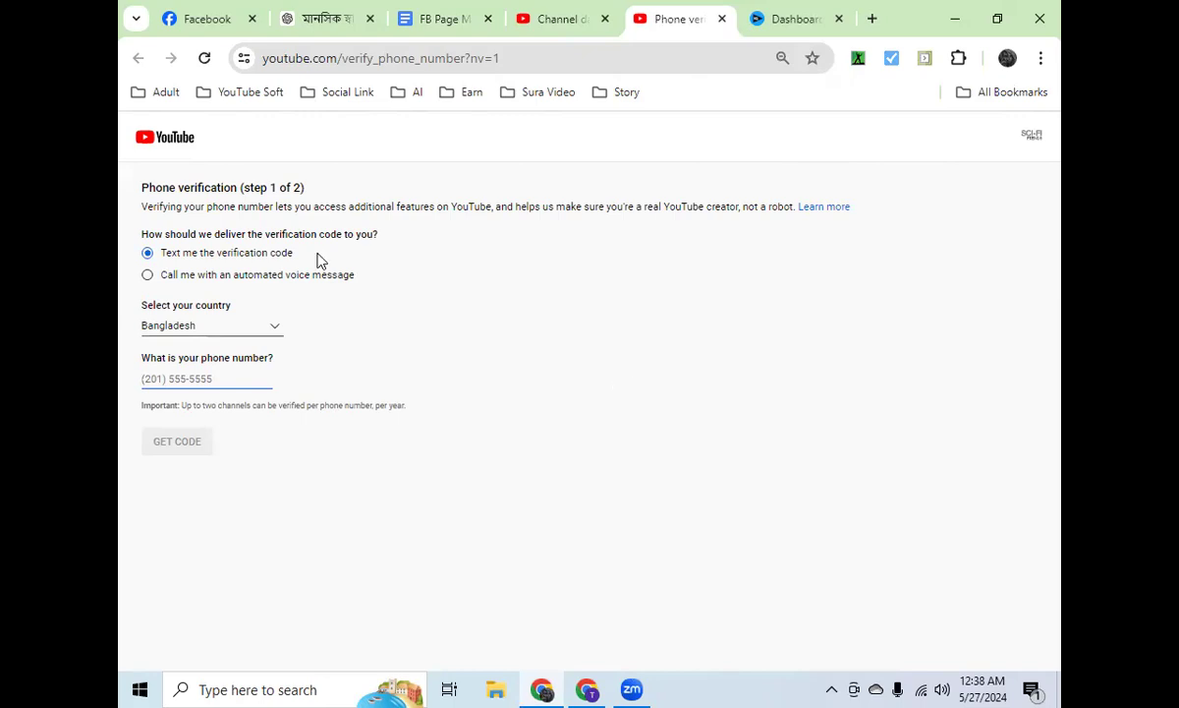
Step: Switch to the other channel's Studio window and examine its intermediate features, highlighting live streaming and videos over 15 minutes
key("alt+Tab")
scroll(876, 395, "up", 5)
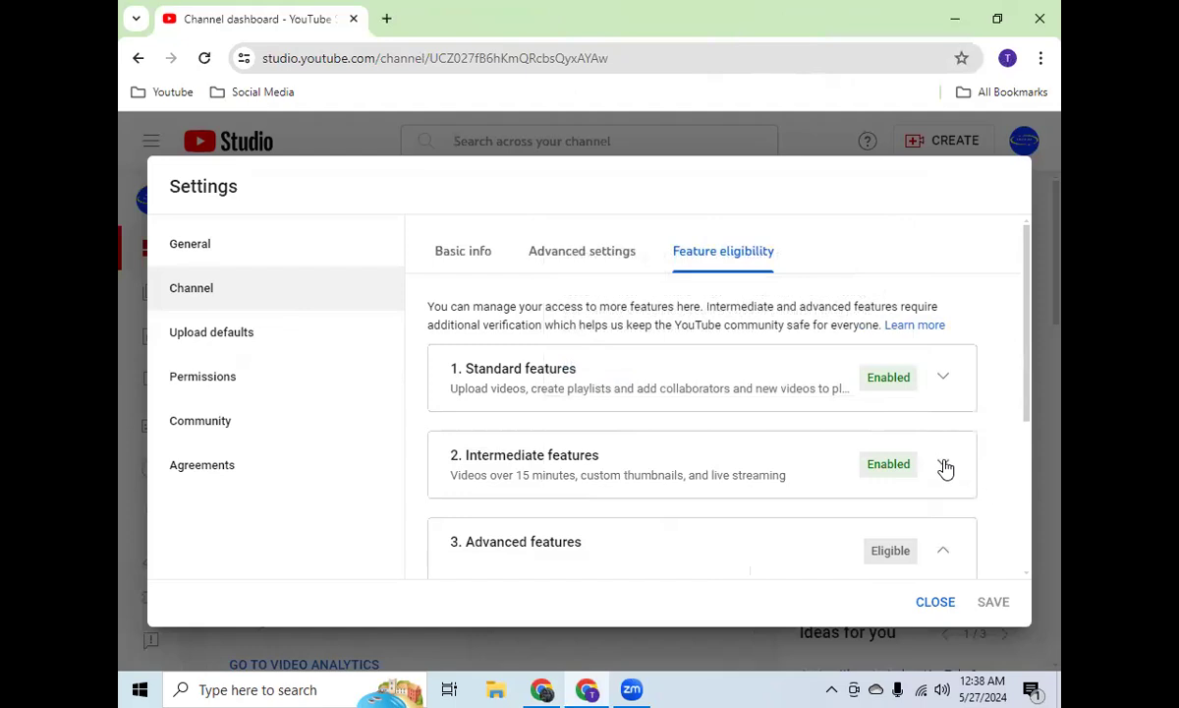
left_click(944, 466)
left_click(943, 467)
scroll(899, 432, "down", 3)
scroll(919, 384, "up", 1)
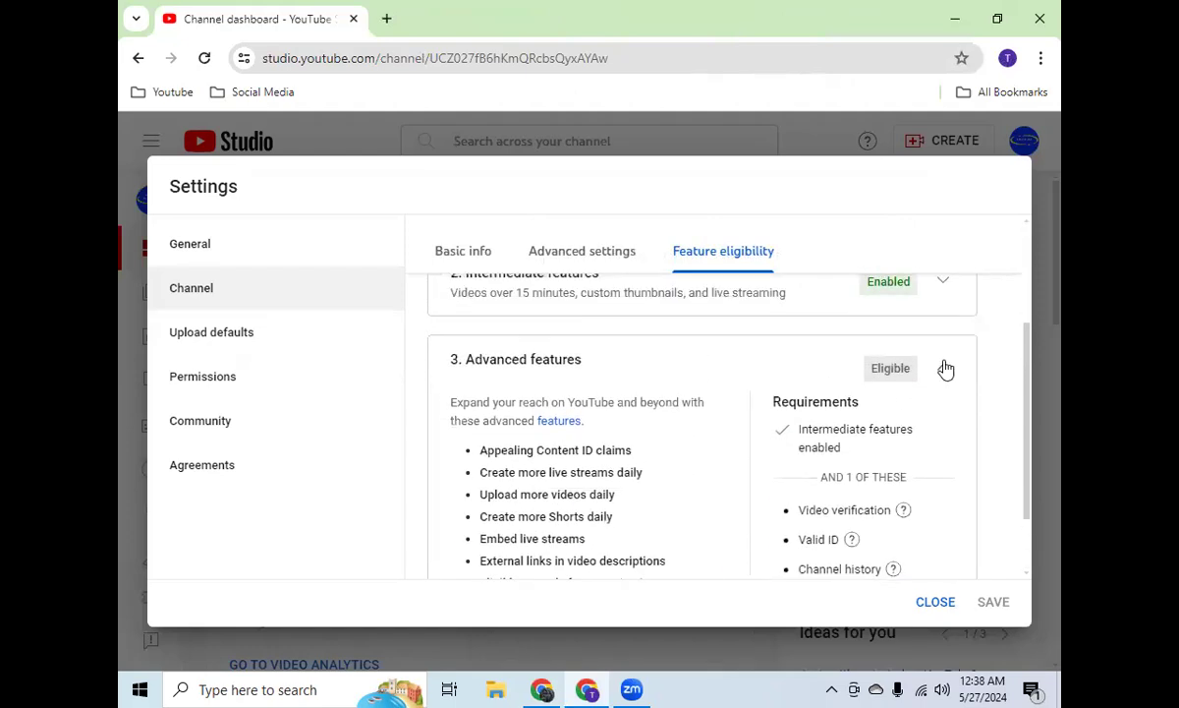
left_click(943, 369)
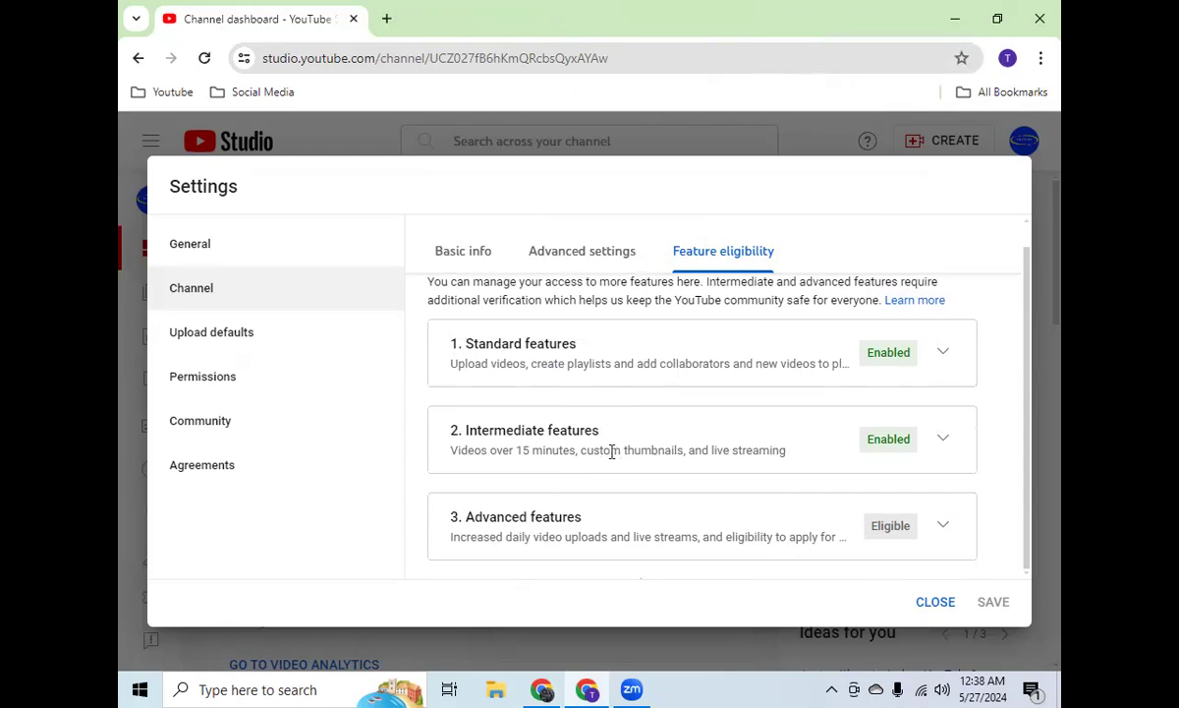
left_click_drag(784, 449, 676, 447)
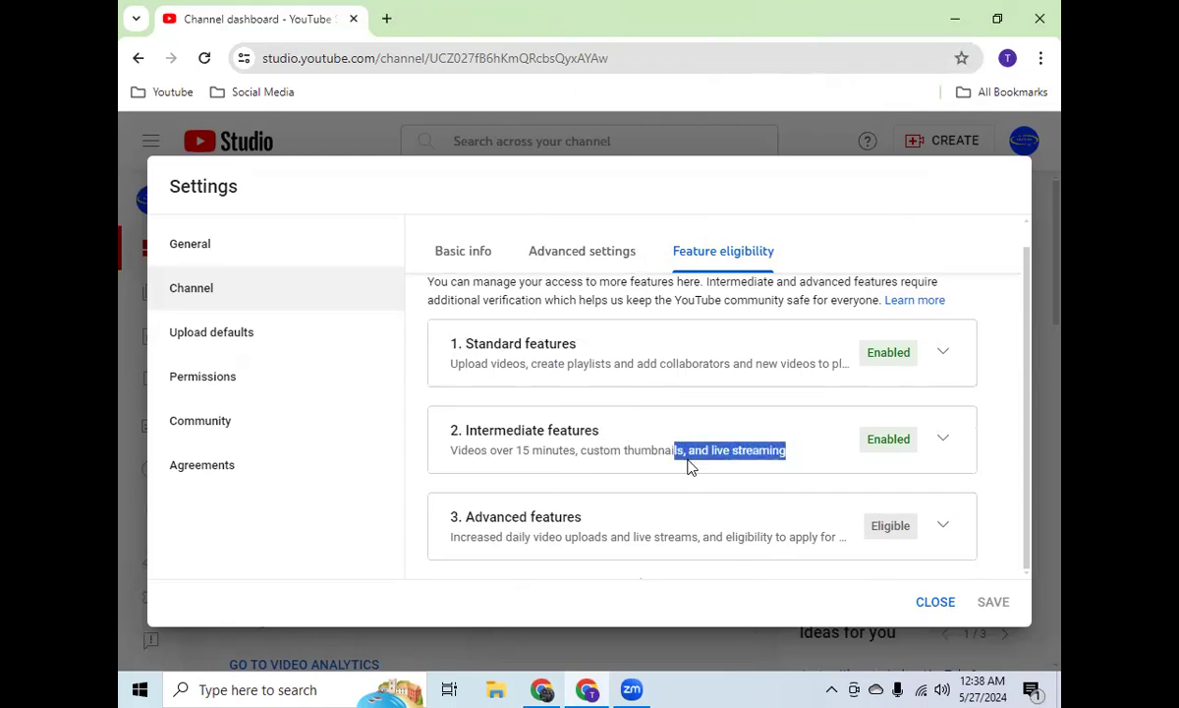
left_click_drag(457, 451, 583, 451)
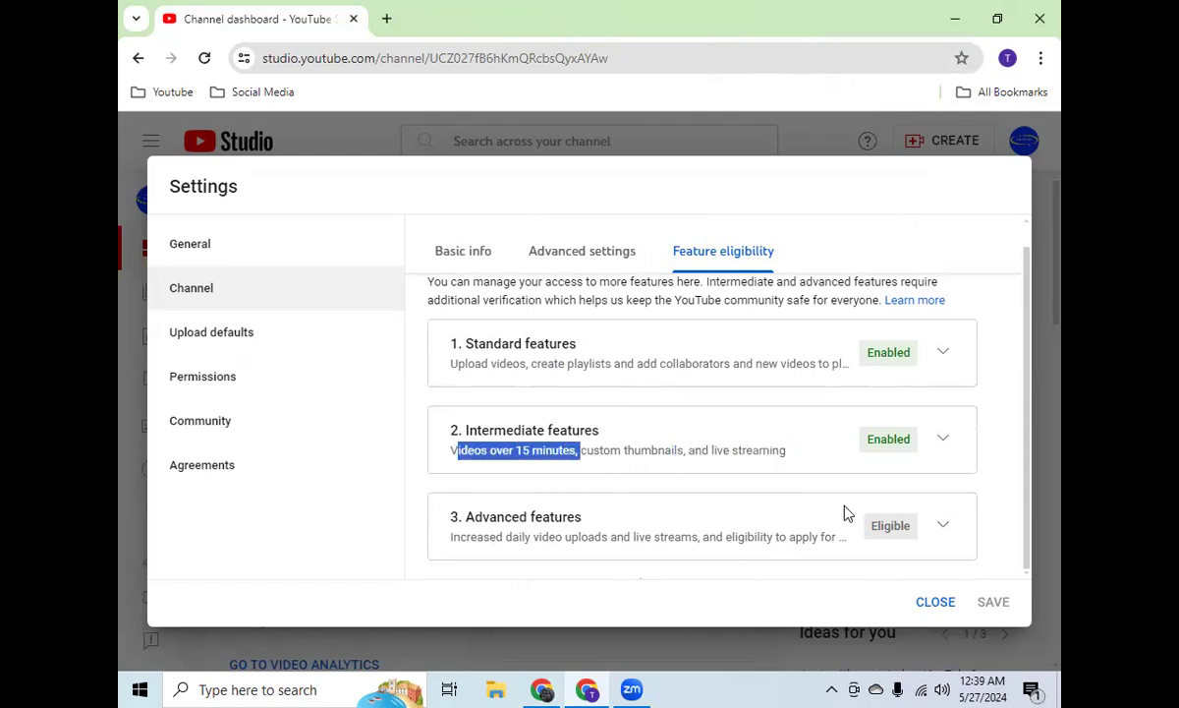
Step: Expand the advanced features and examine their benefits, highlighting daily live streams, videos and Shorts, external links in descriptions, and monetization eligibility
left_click(939, 525)
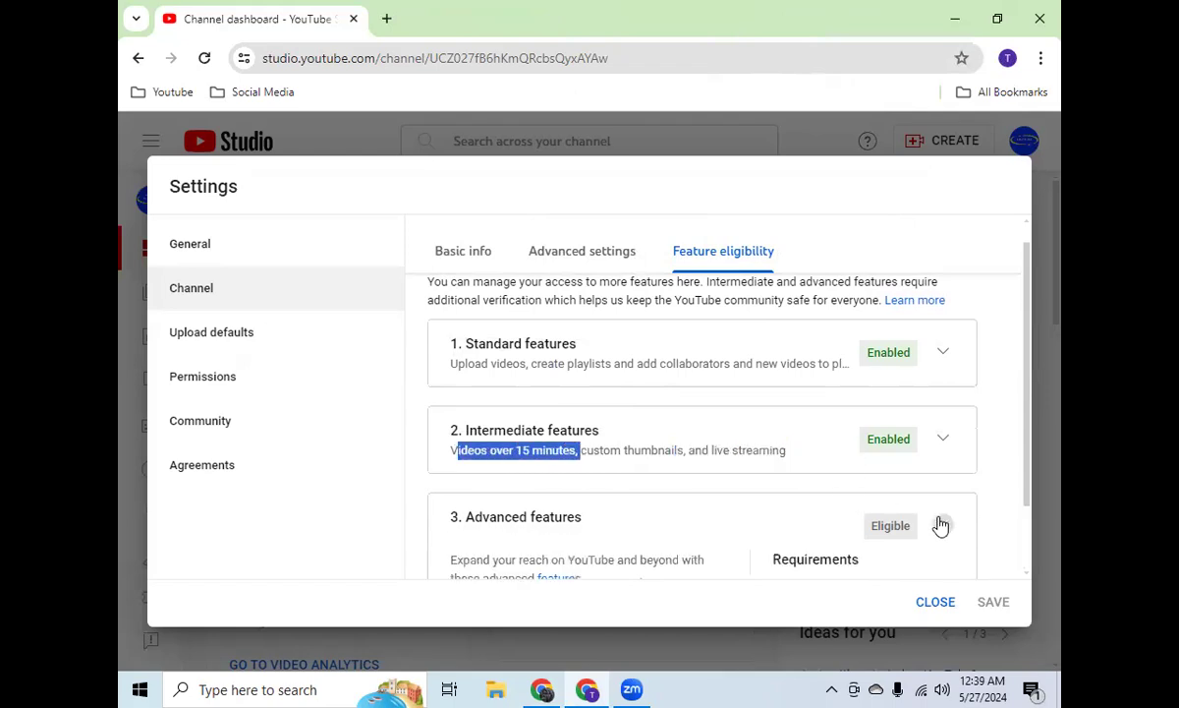
scroll(681, 401, "down", 3)
scroll(679, 398, "up", 1)
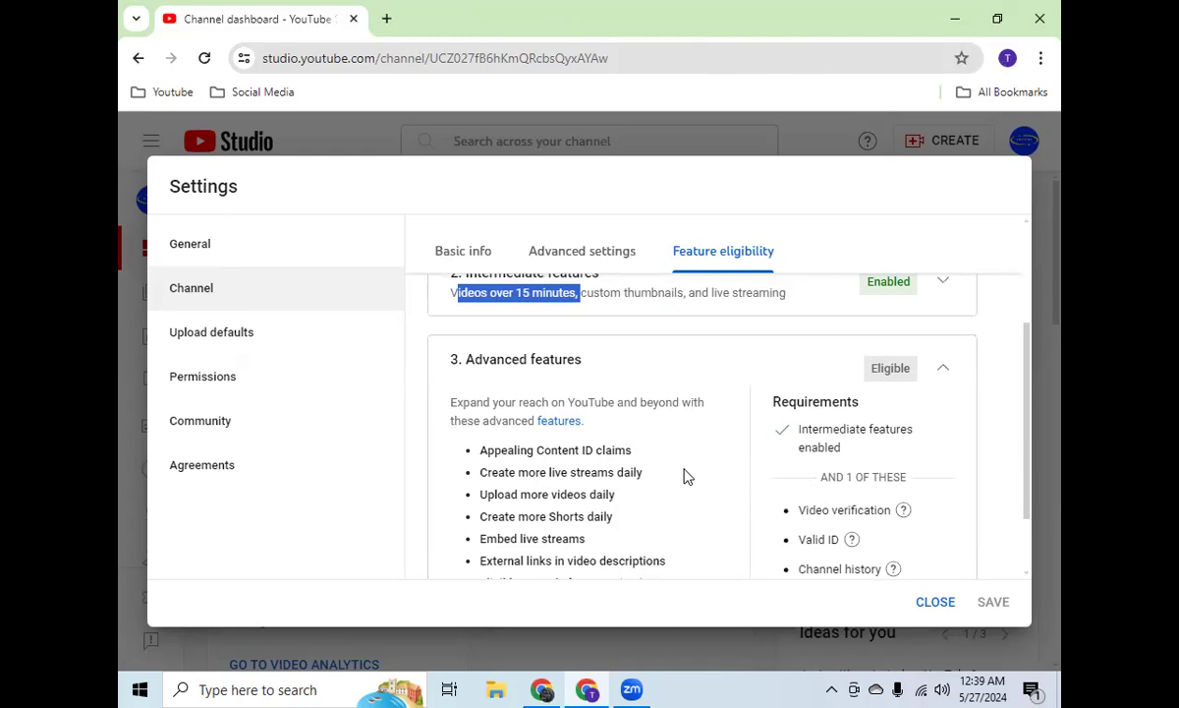
left_click_drag(647, 475, 448, 474)
left_click_drag(634, 502, 477, 497)
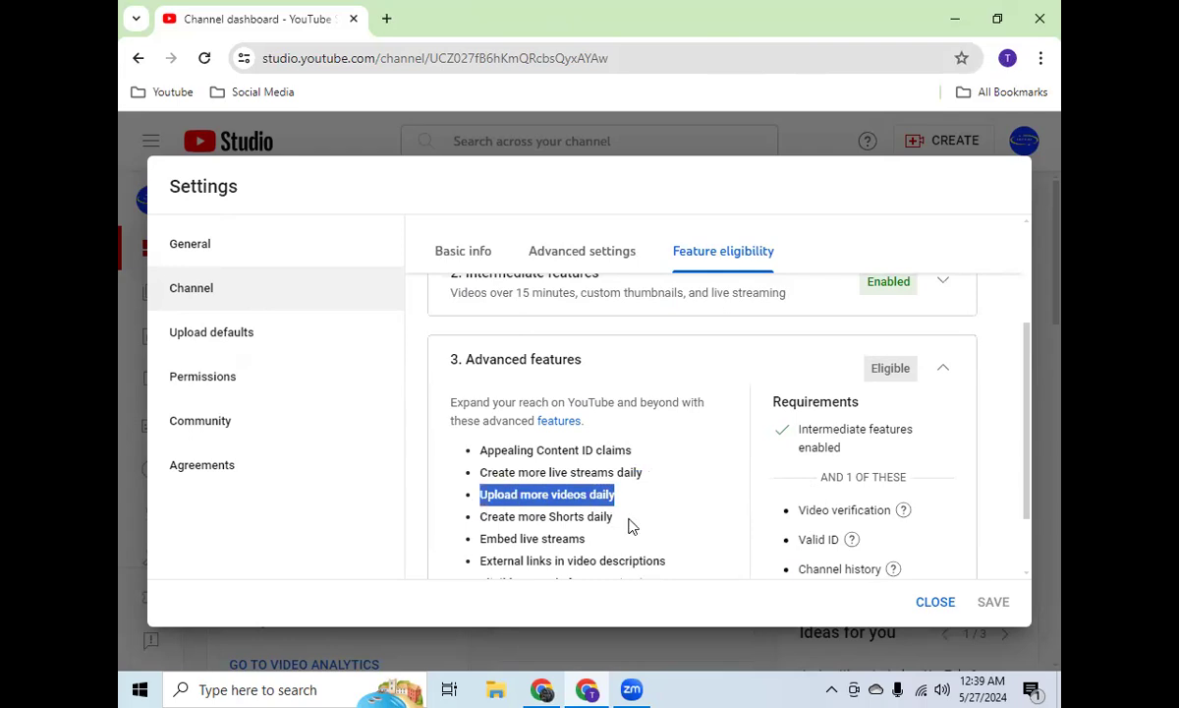
left_click_drag(613, 516, 472, 518)
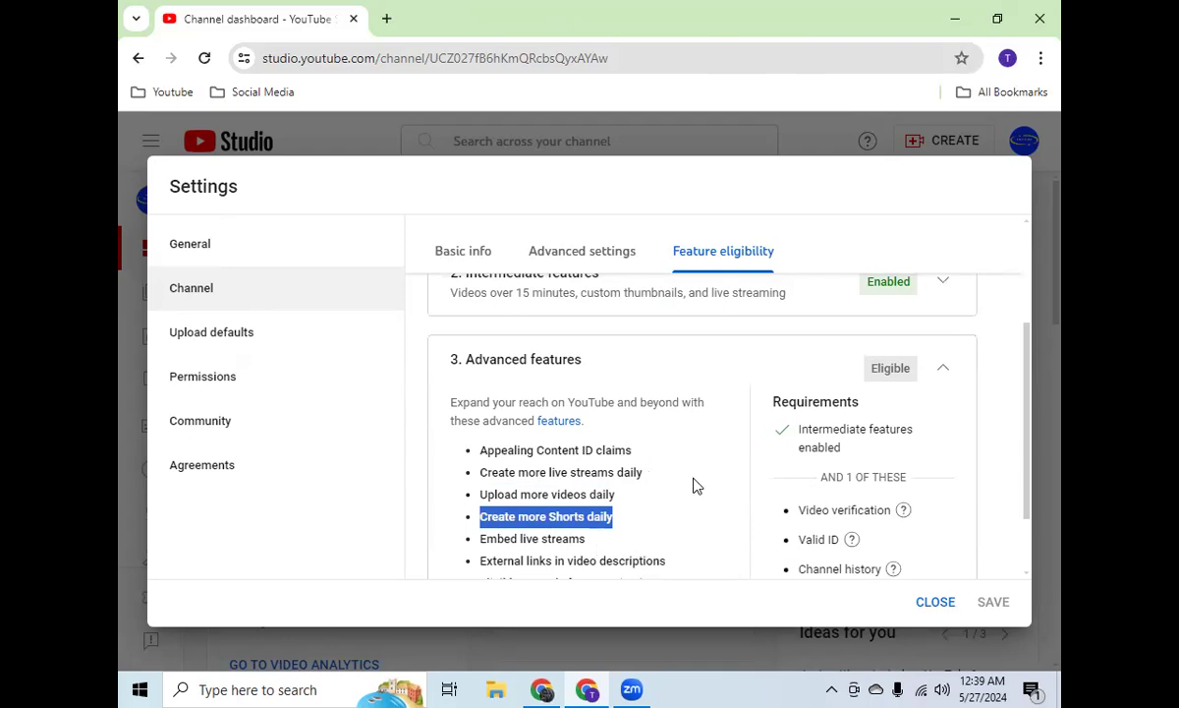
scroll(694, 485, "down", 2)
left_click_drag(667, 469, 458, 470)
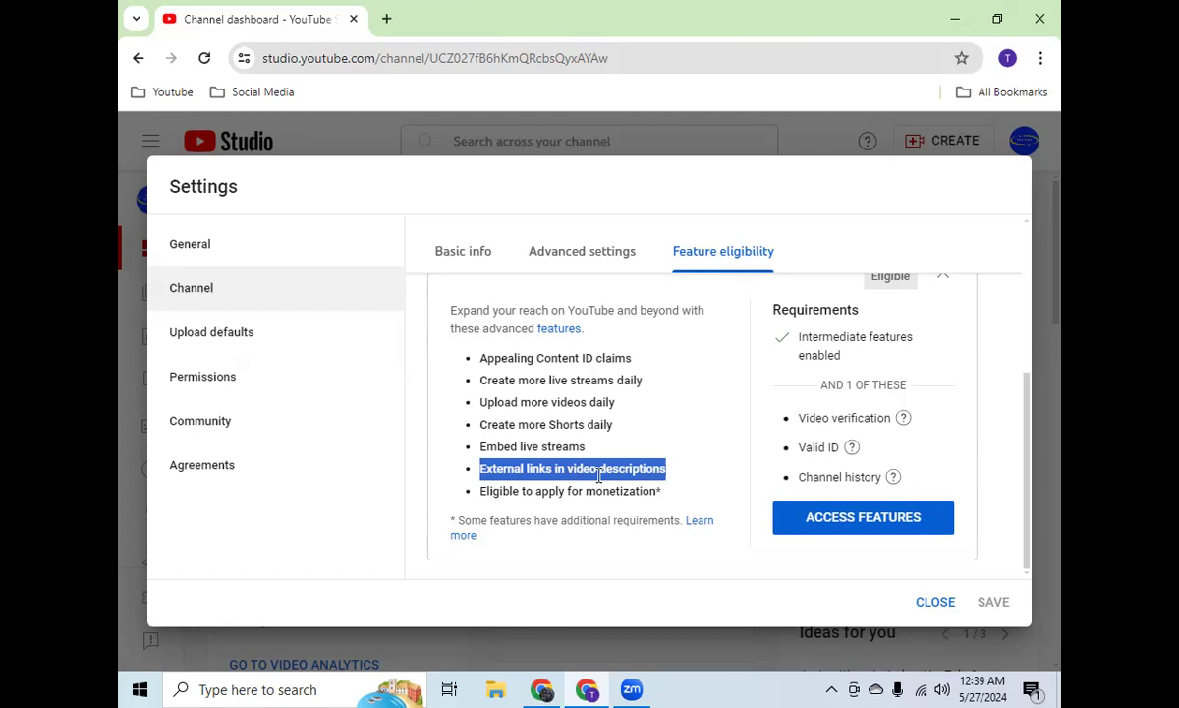
triple_click(587, 490)
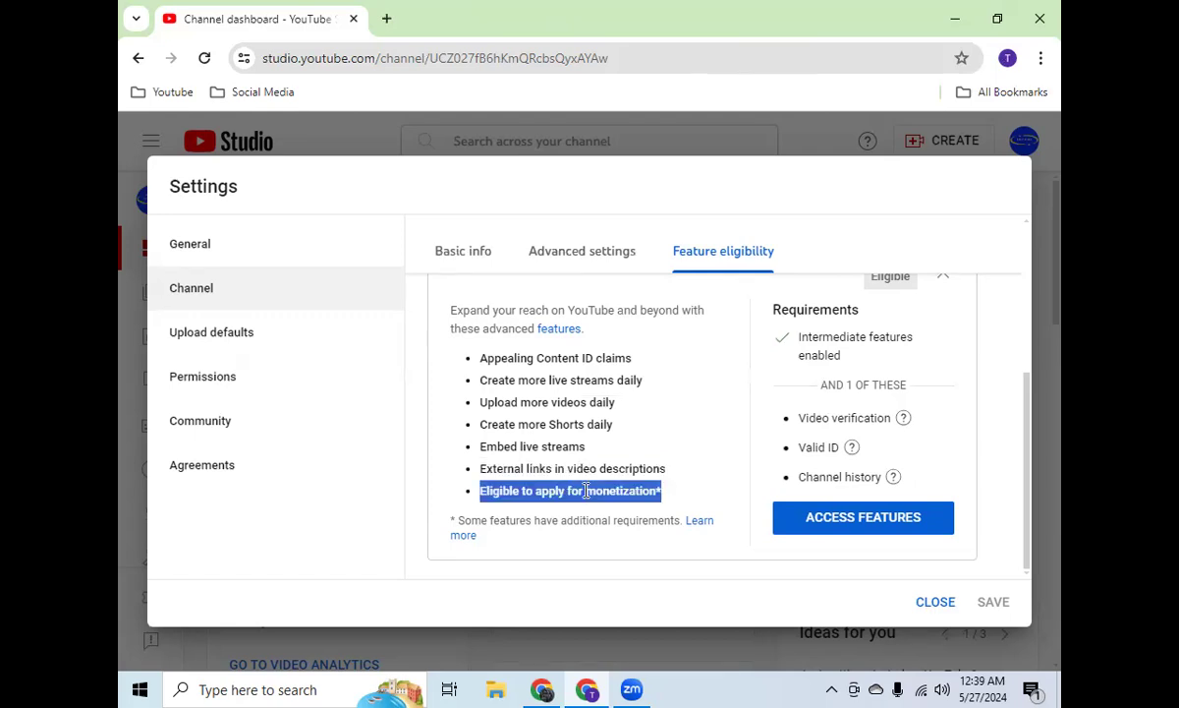
double_click(582, 469)
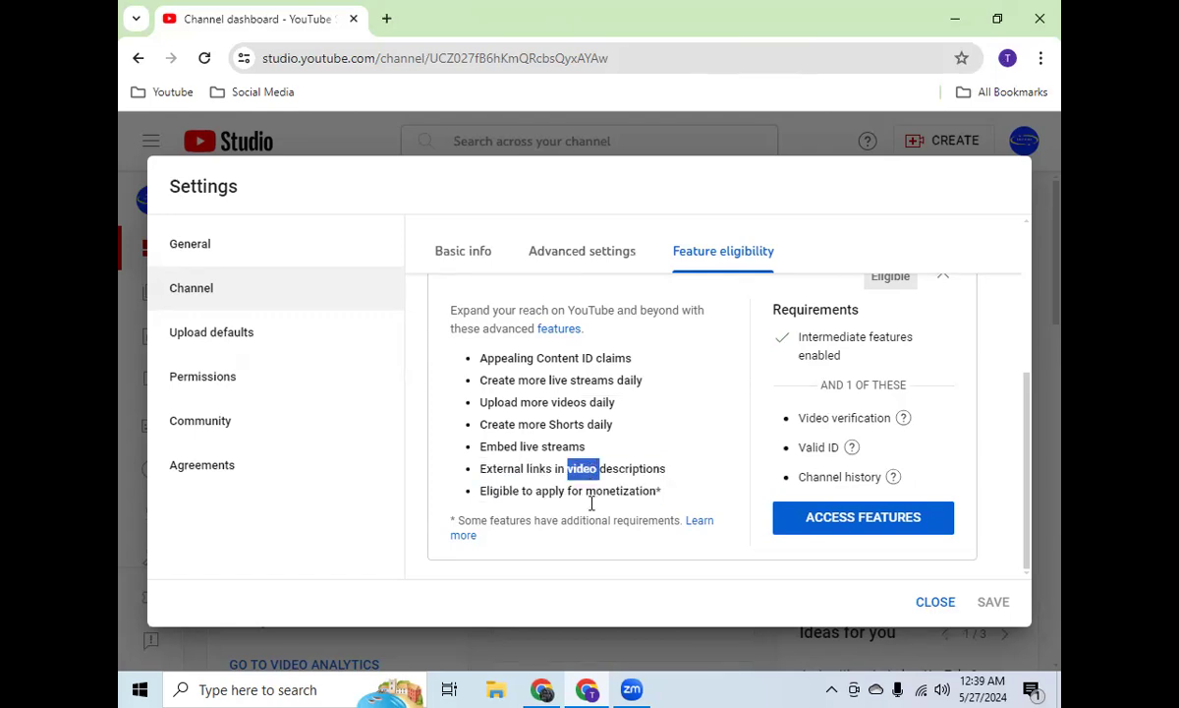
triple_click(593, 491)
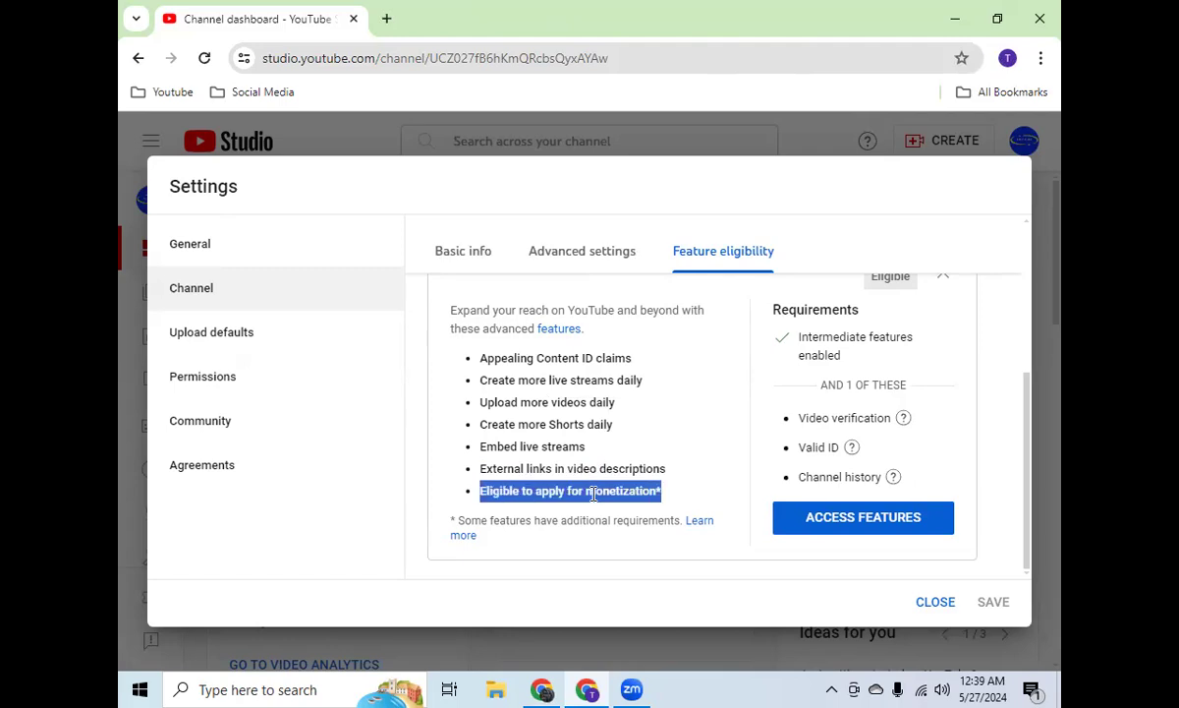
Step: Request advanced feature access with video verification, choosing the email link instead of the QR code, and collapse the advanced features section
left_click(878, 521)
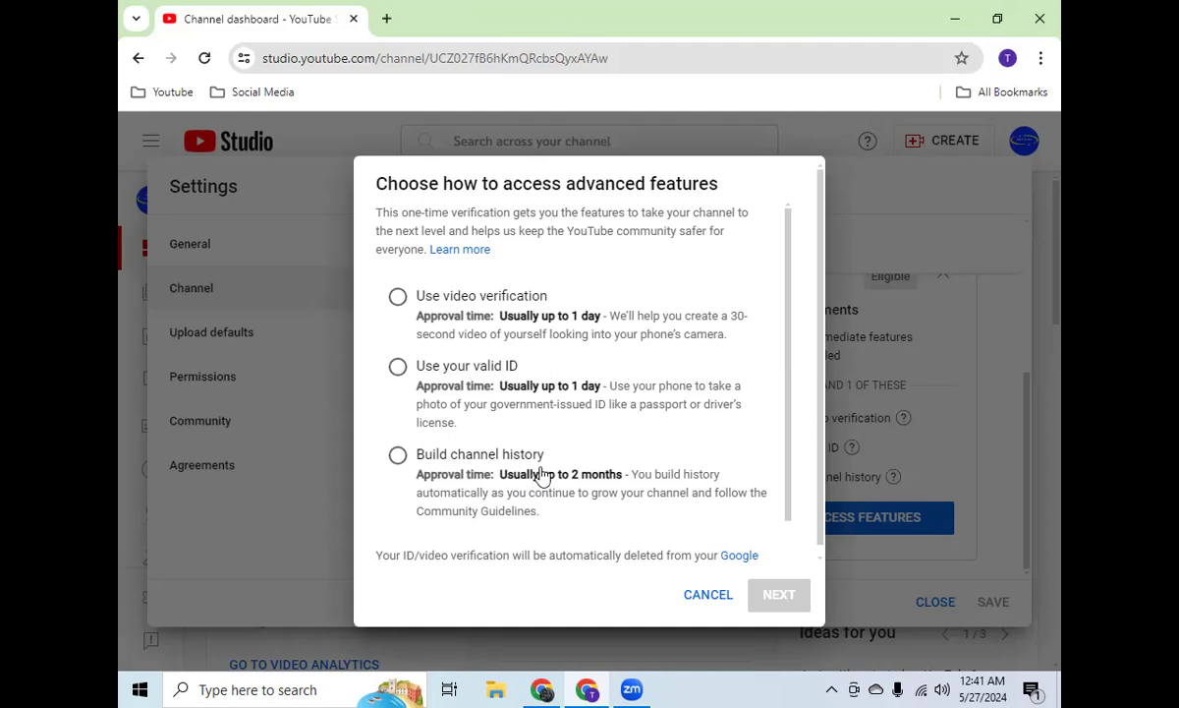
left_click(445, 292)
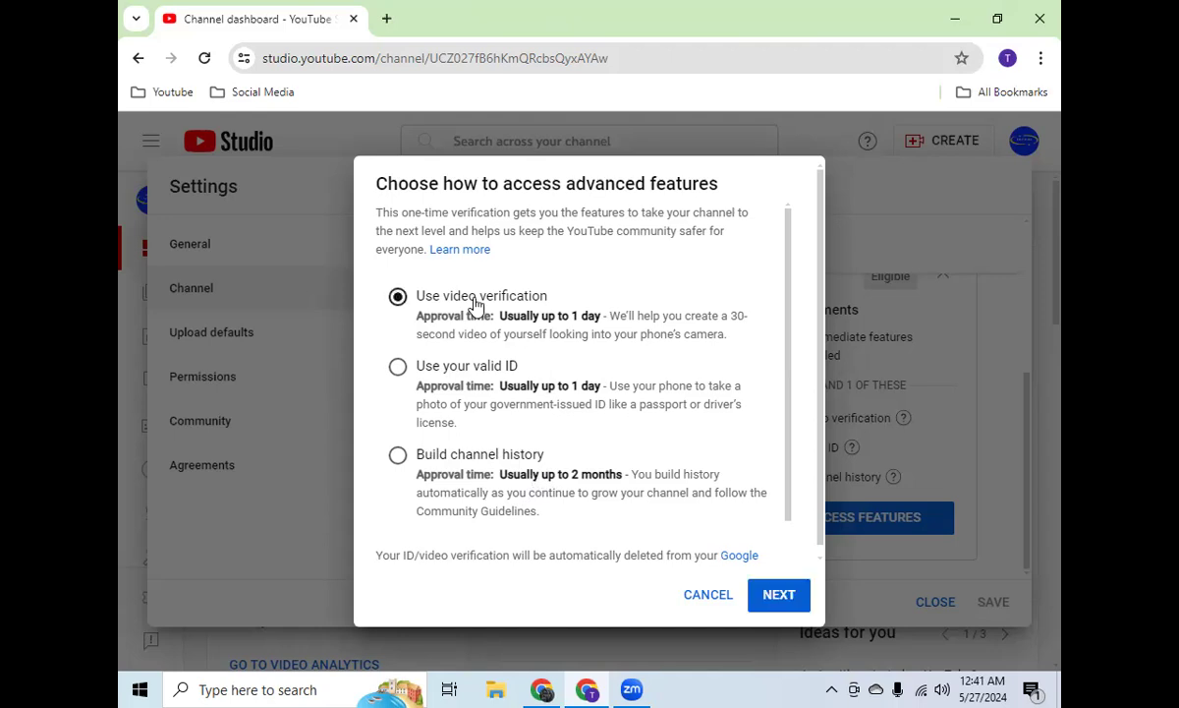
left_click(786, 594)
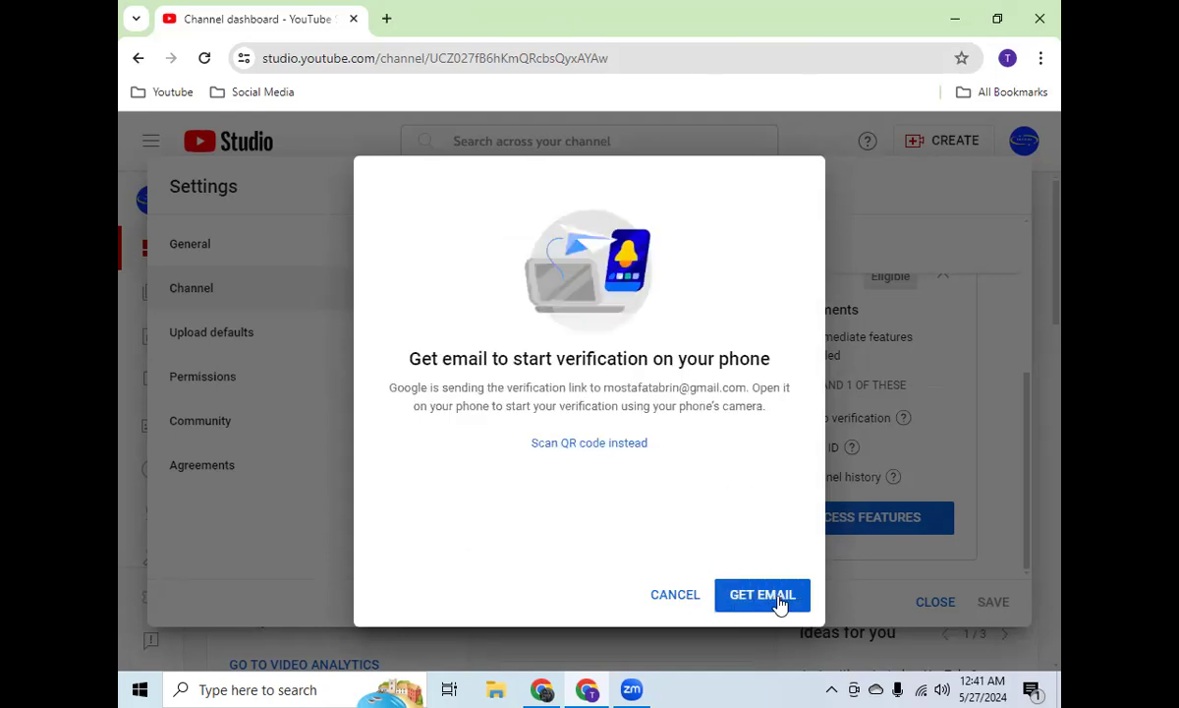
left_click(634, 443)
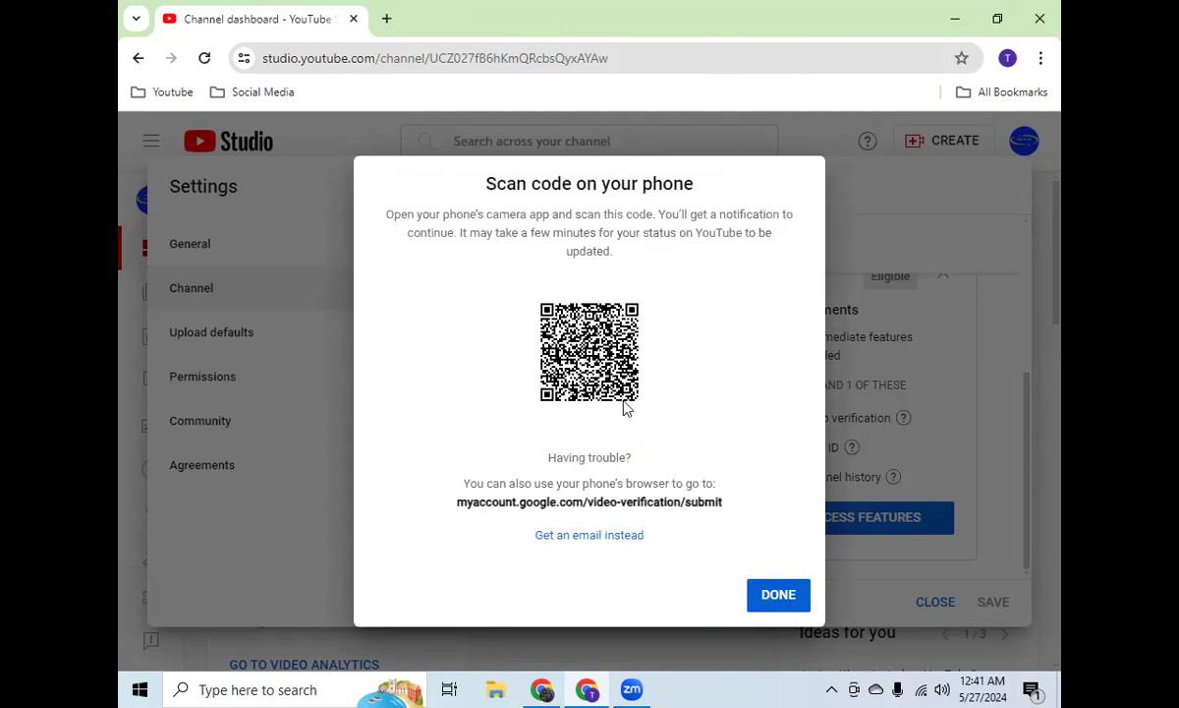
left_click(621, 536)
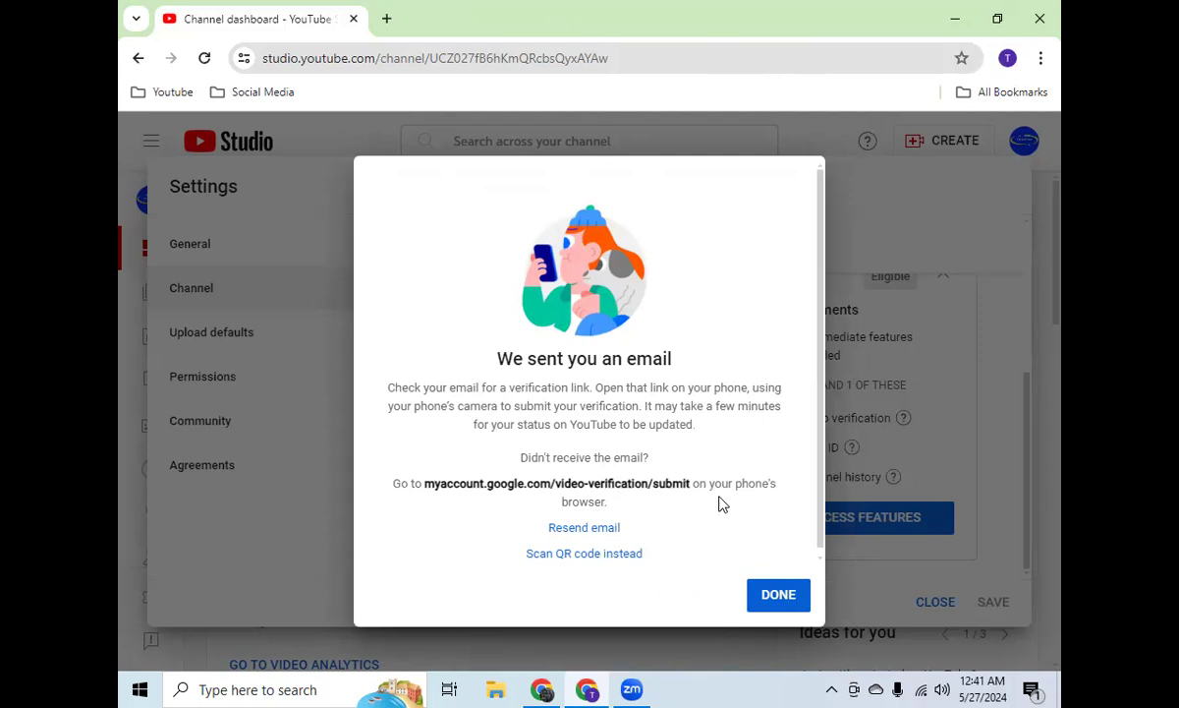
left_click(774, 595)
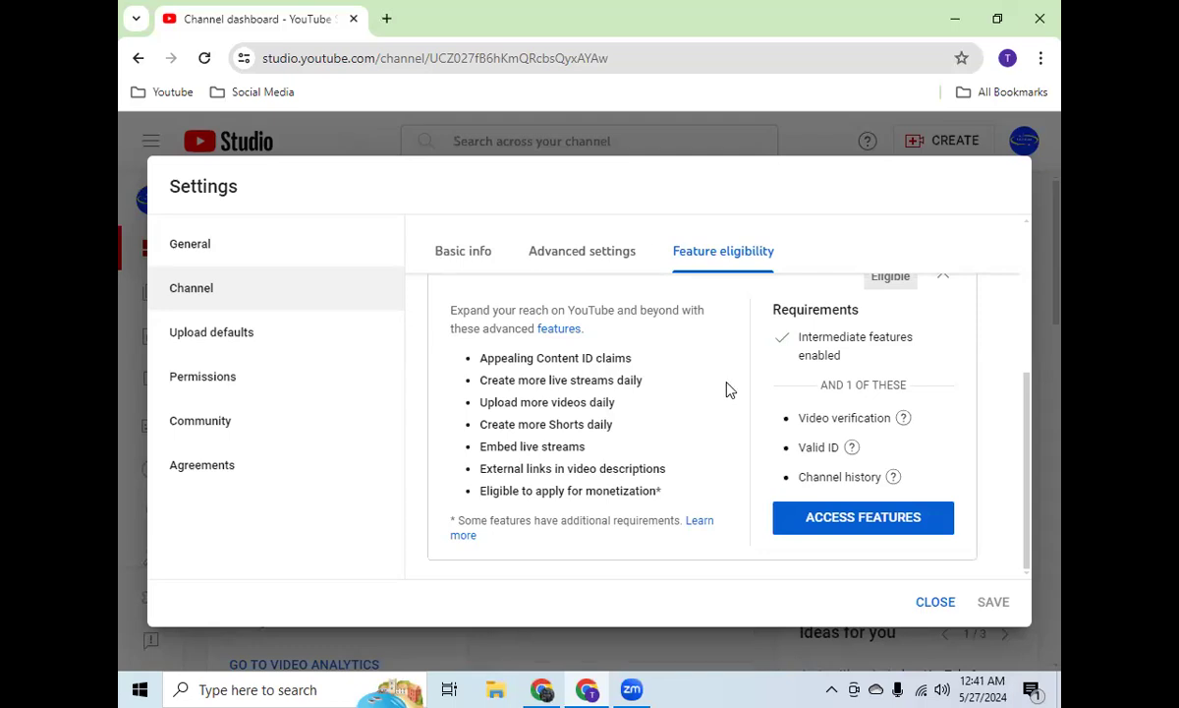
scroll(929, 379, "up", 1)
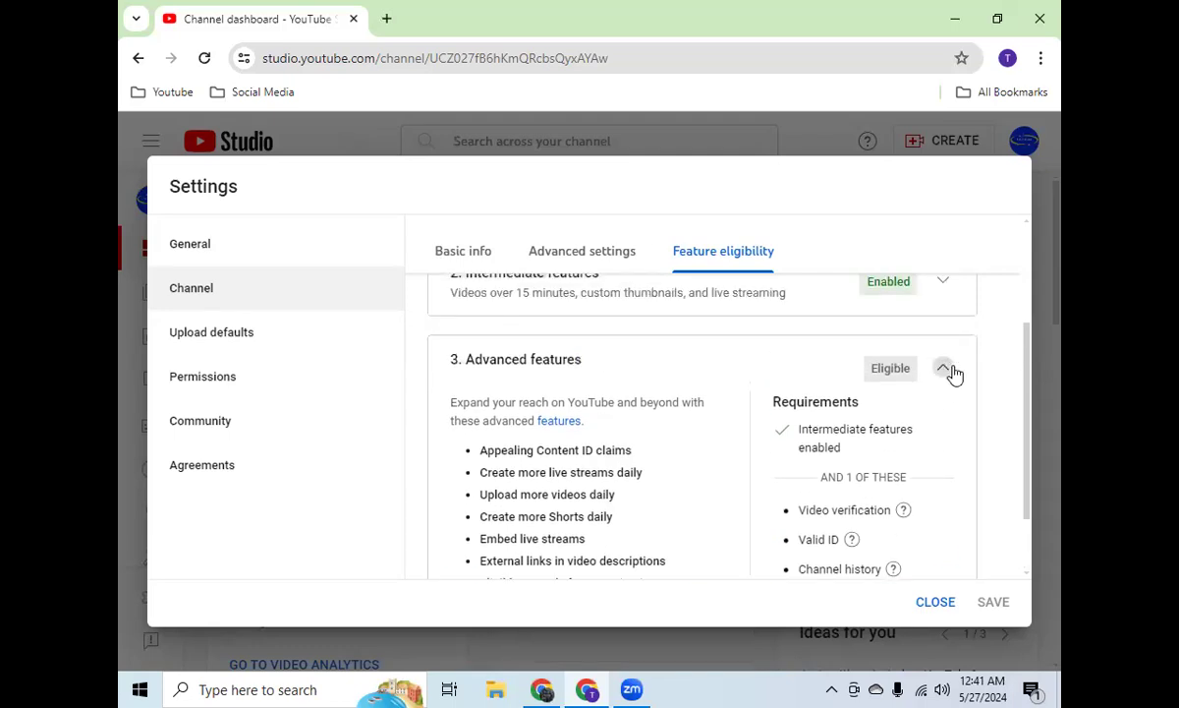
left_click(945, 369)
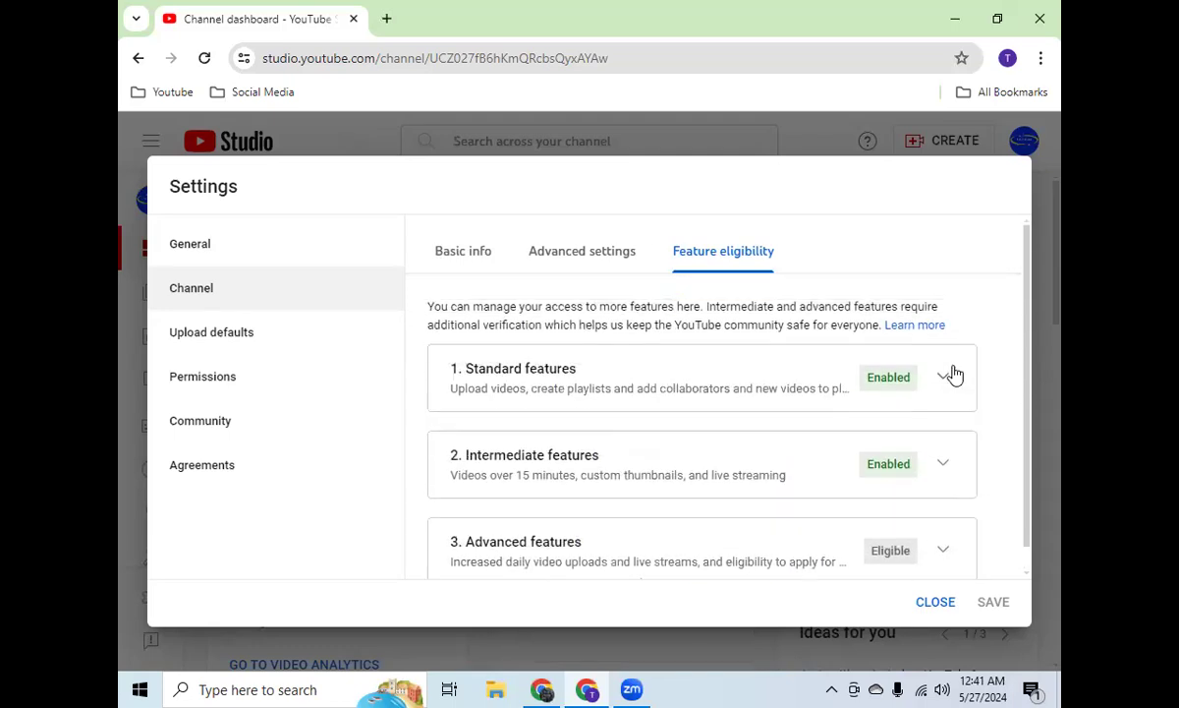
Step: Open Gmail in a new tab, view the YouTube video verification email down to its start verification link, and return to the Studio tab
left_click(387, 21)
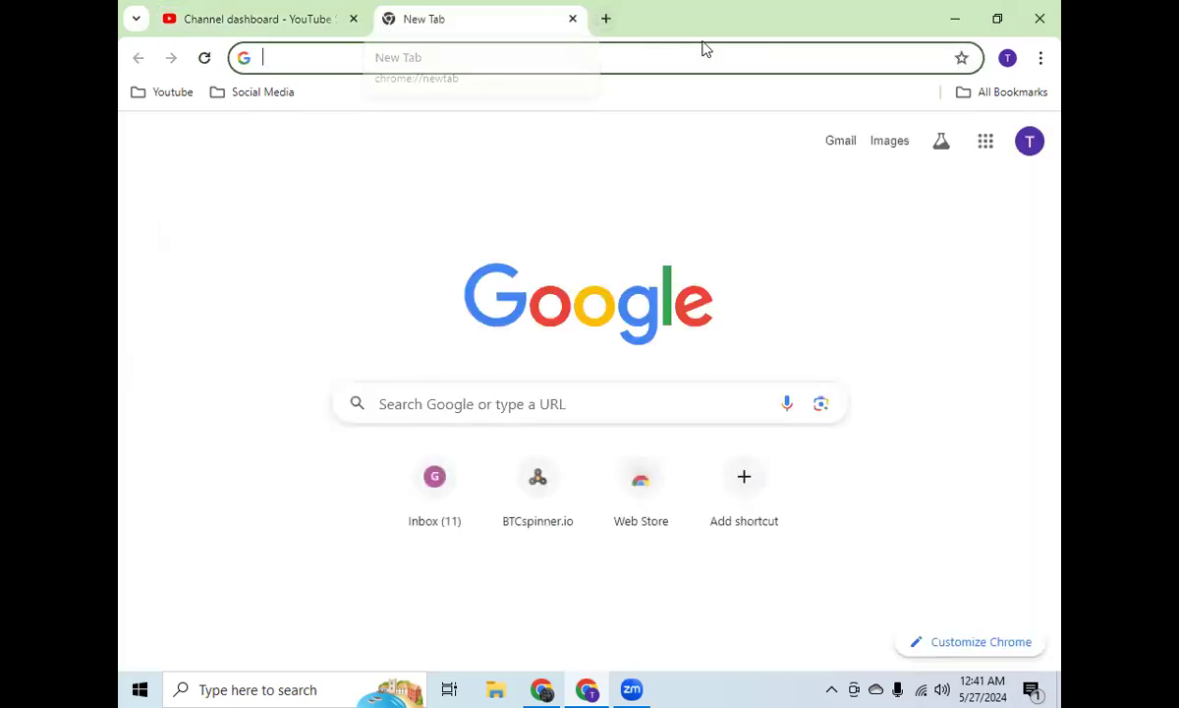
left_click(841, 144)
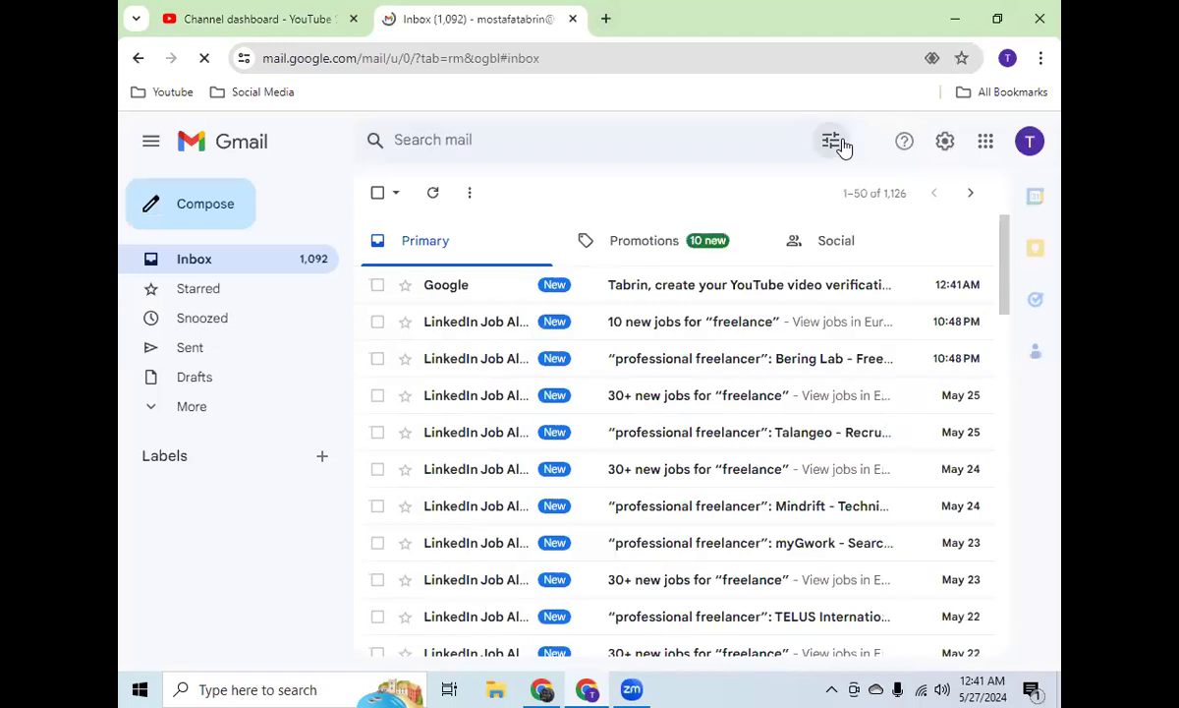
left_click(683, 305)
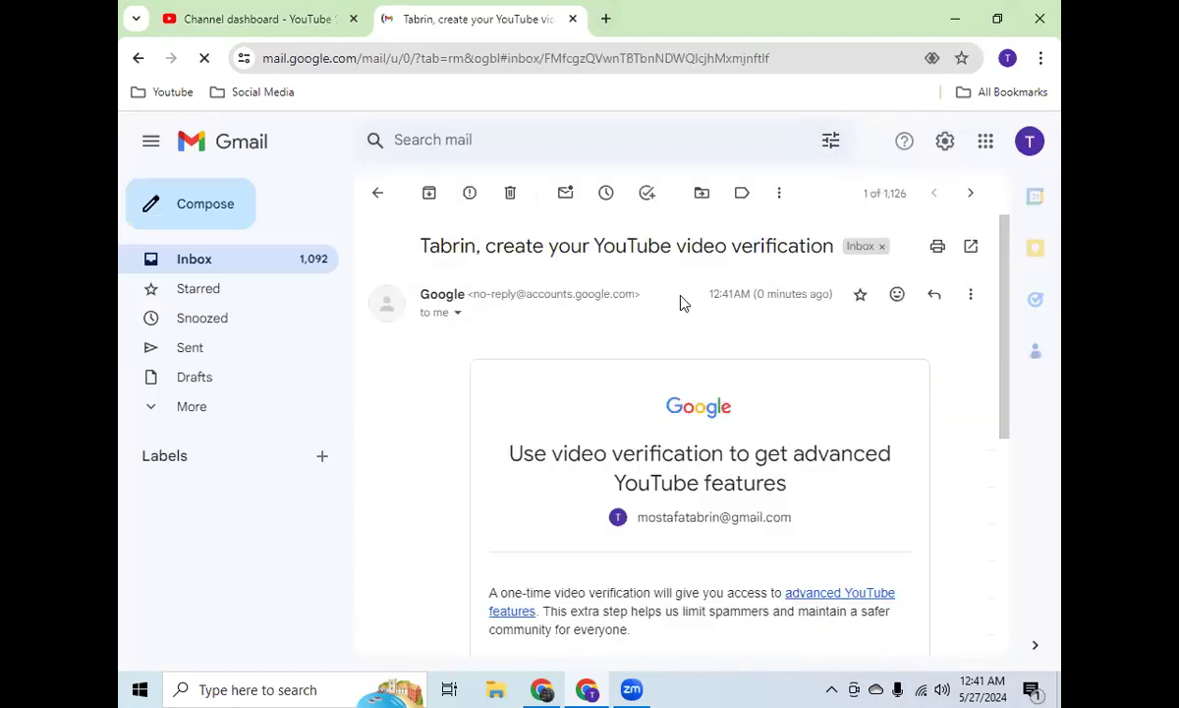
scroll(683, 419, "down", 5)
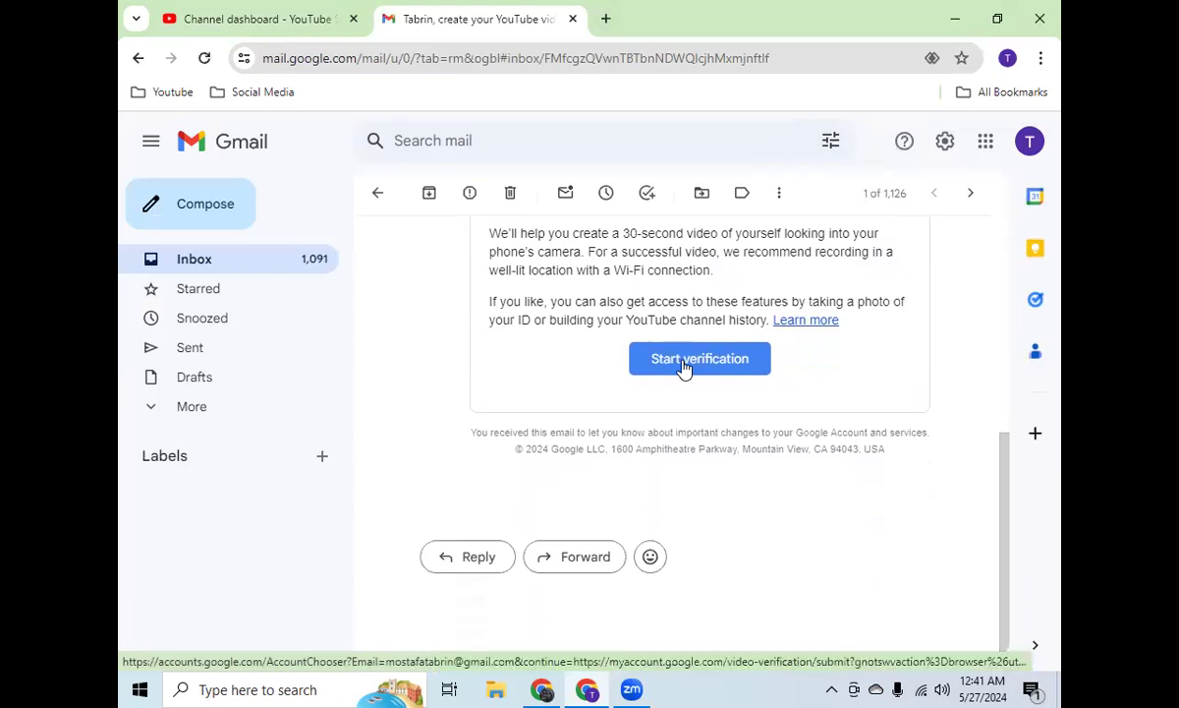
left_click(305, 19)
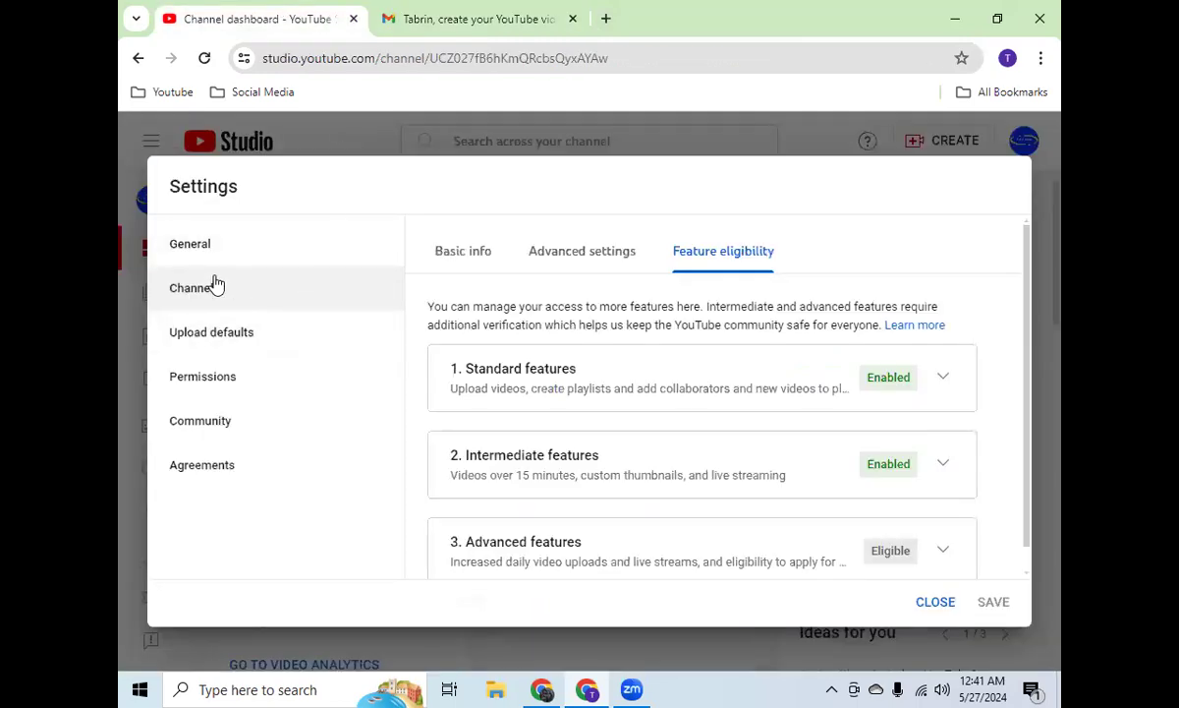
Step: Delete all existing keywords from the channel's basic info and keep the change when asked about discarding it
left_click(471, 254)
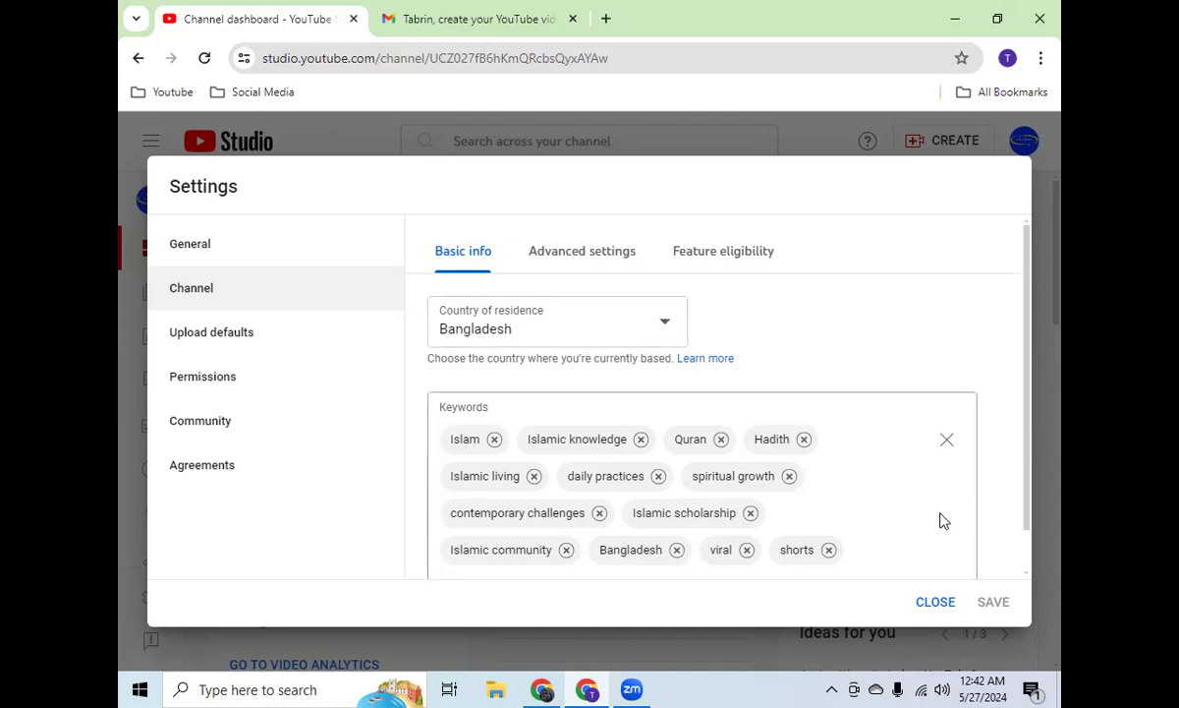
left_click(948, 440)
left_click(524, 440)
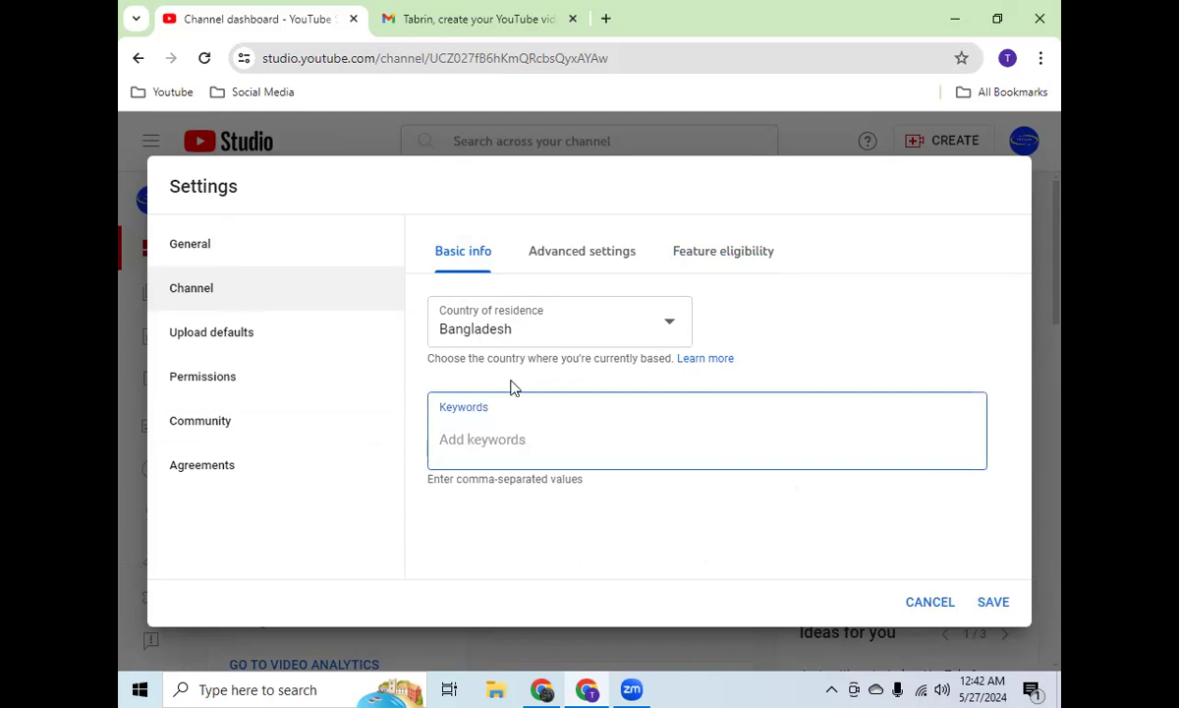
left_click(942, 604)
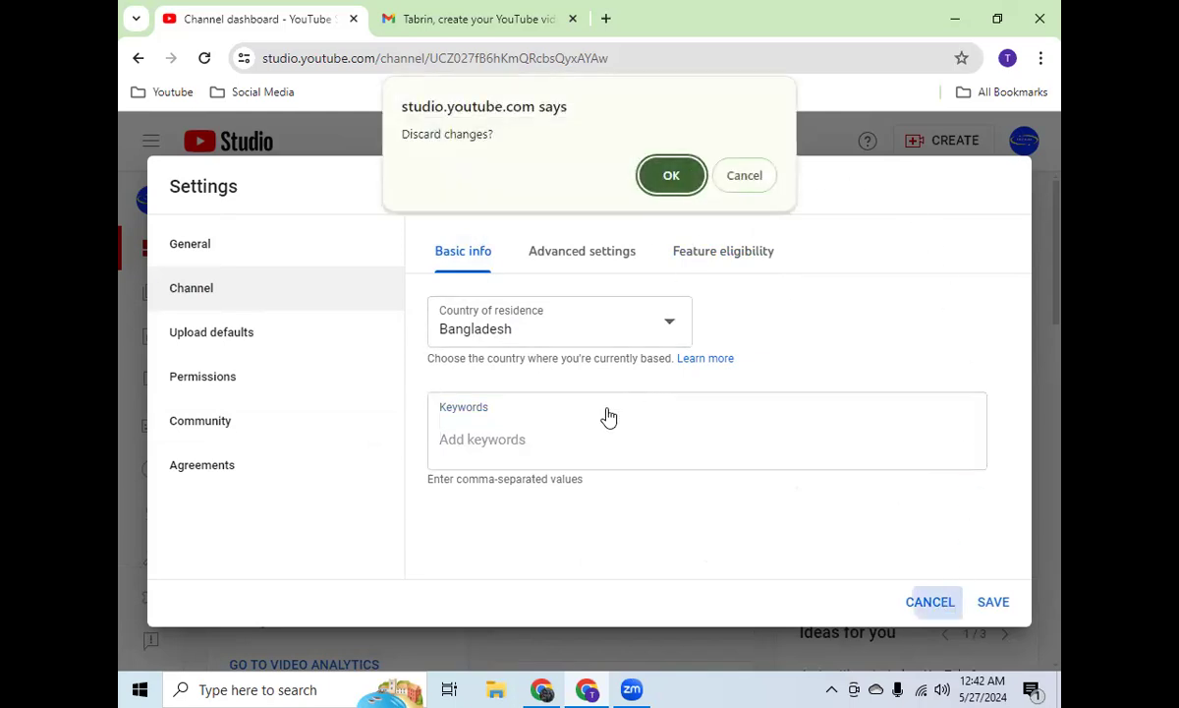
left_click(733, 182)
Step: Add halalvision019 and halal vision as separate channel keywords
left_click(486, 449)
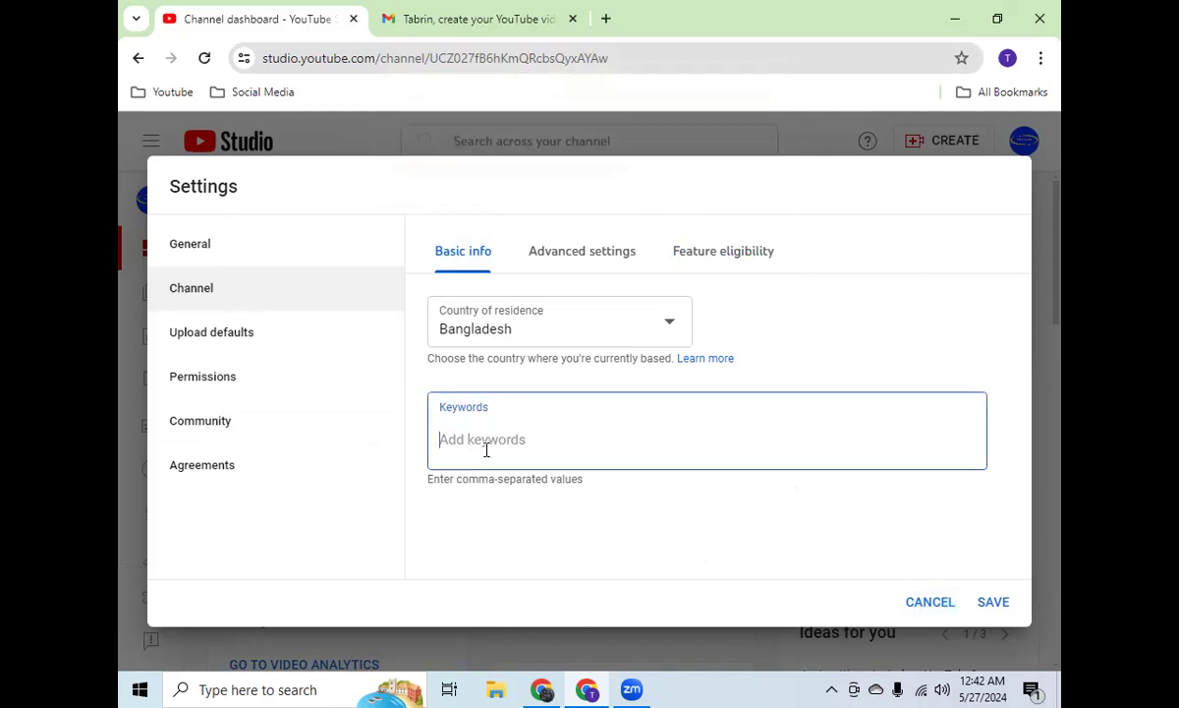
type("halalvision")
type("019")
key("Return")
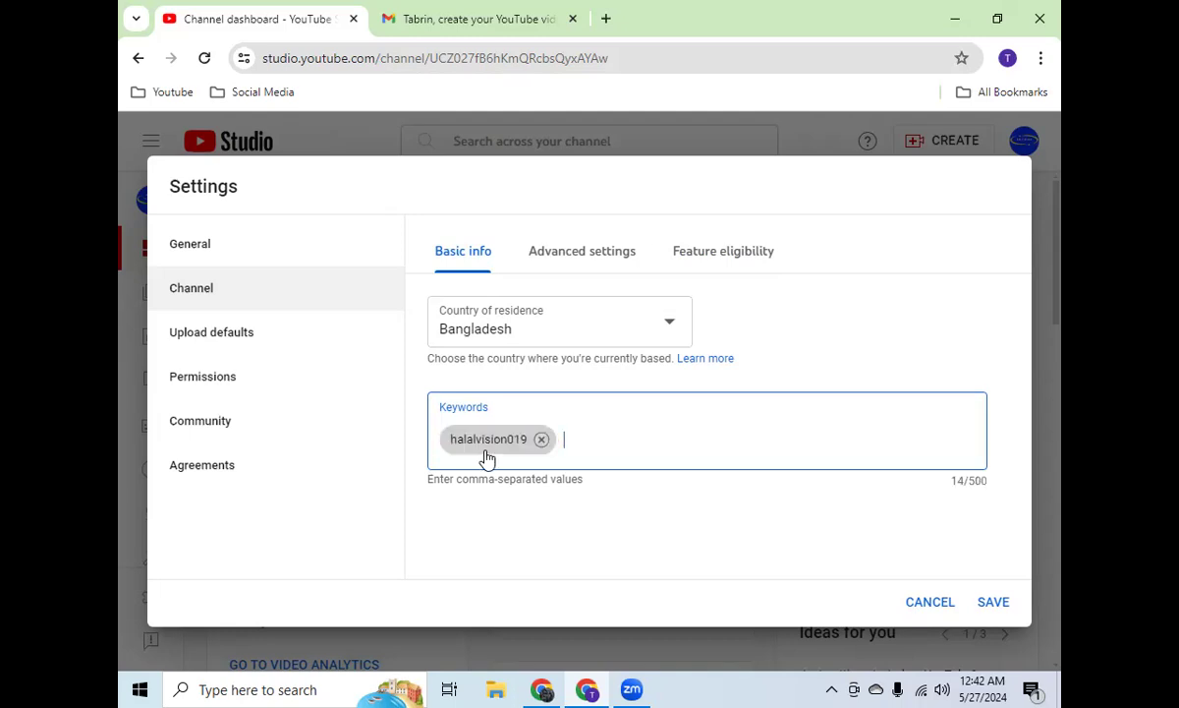
type("halal vision")
key("Return")
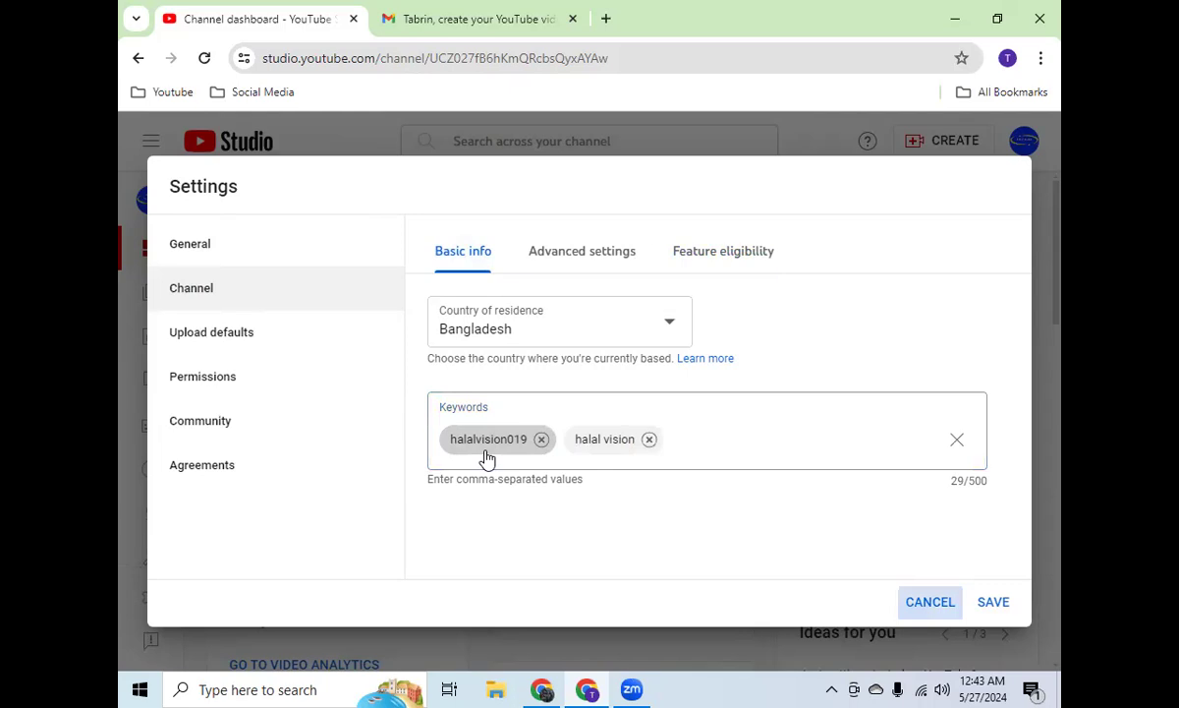
Step: Add halal and vision as two more separate channel keywords
left_click(741, 445)
type("halal")
key("Return")
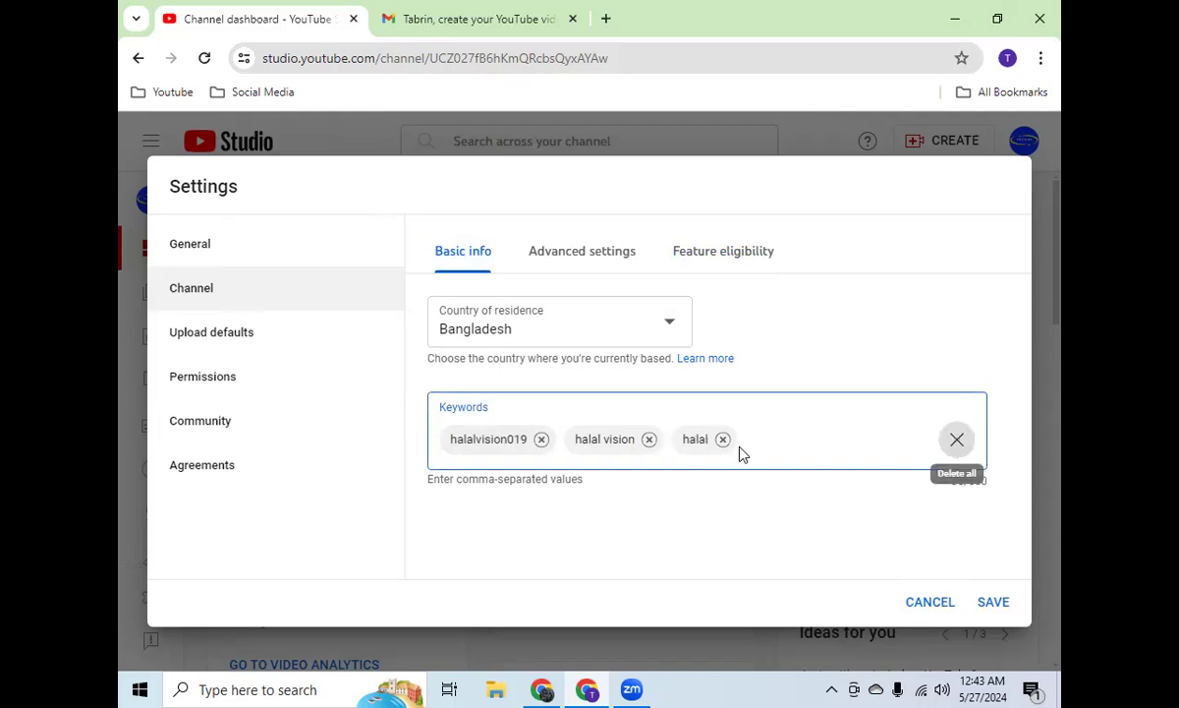
type("vision")
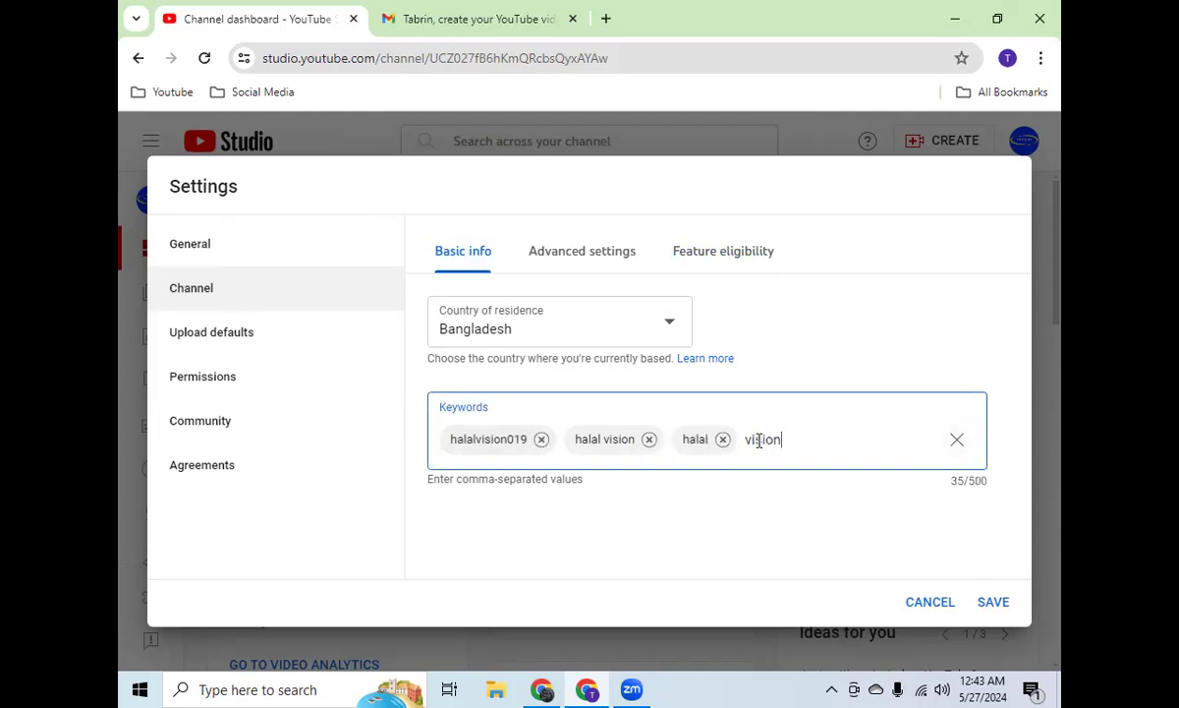
key("Return")
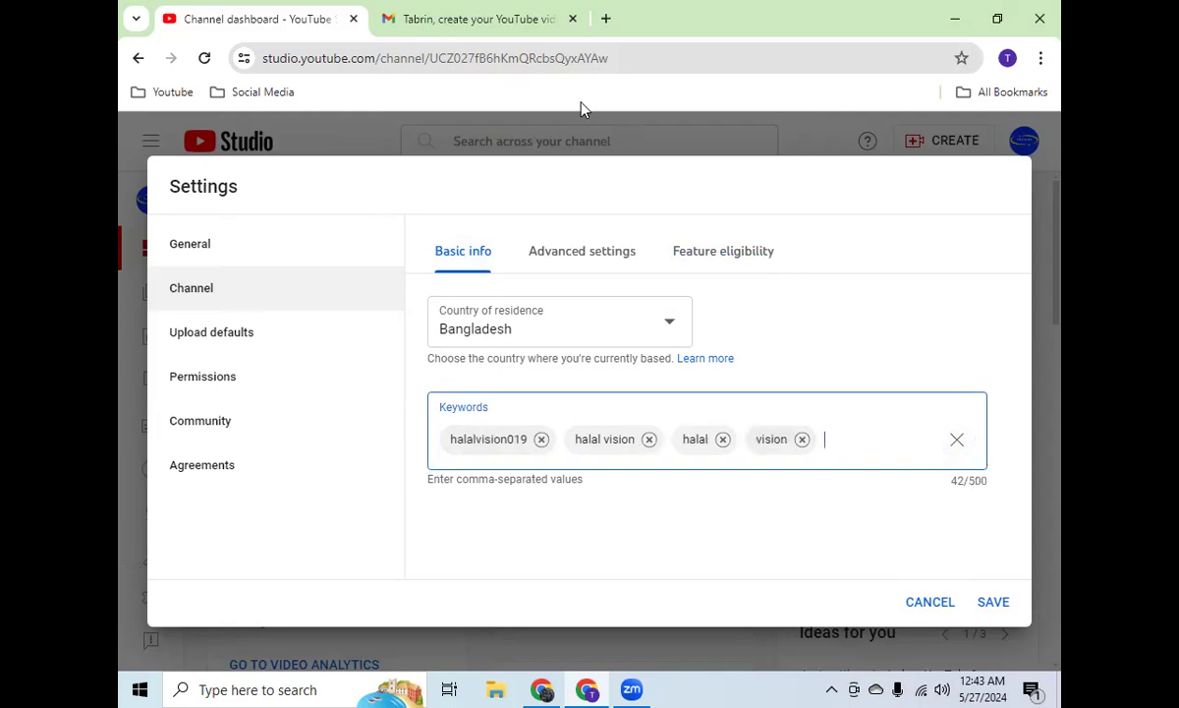
Step: Load YouTube in place of the Gmail verification email and search for islamic
left_click(497, 19)
left_click(516, 58)
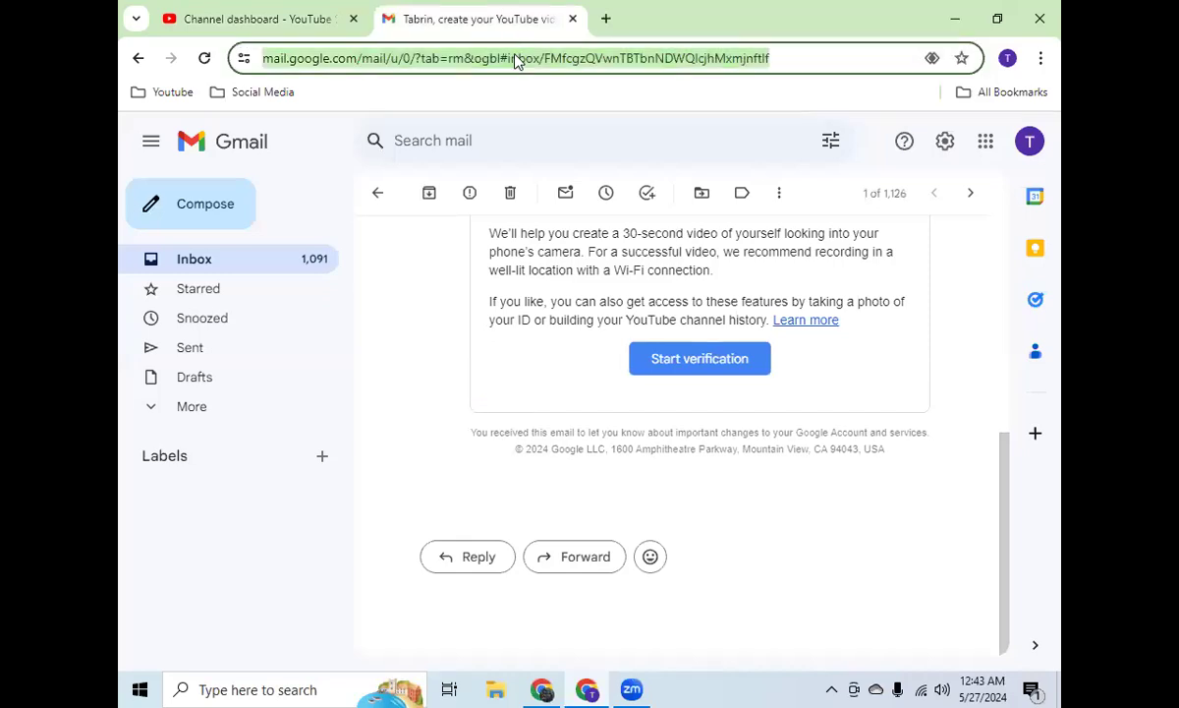
type("you")
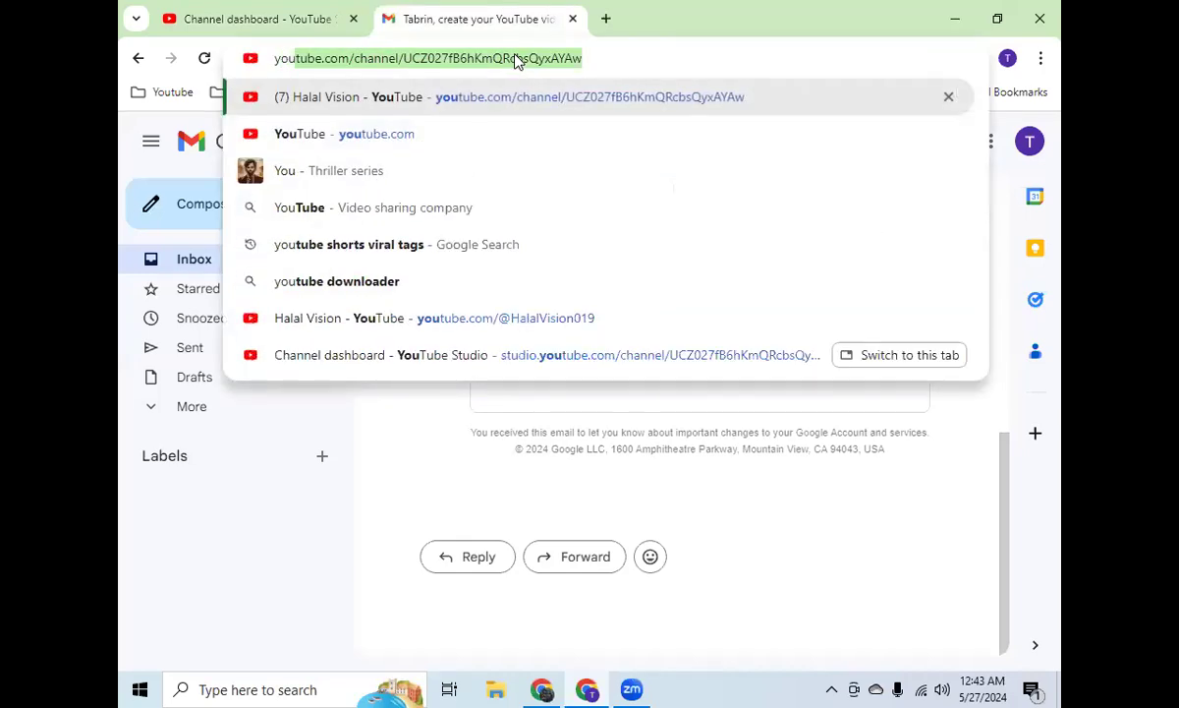
left_click(413, 137)
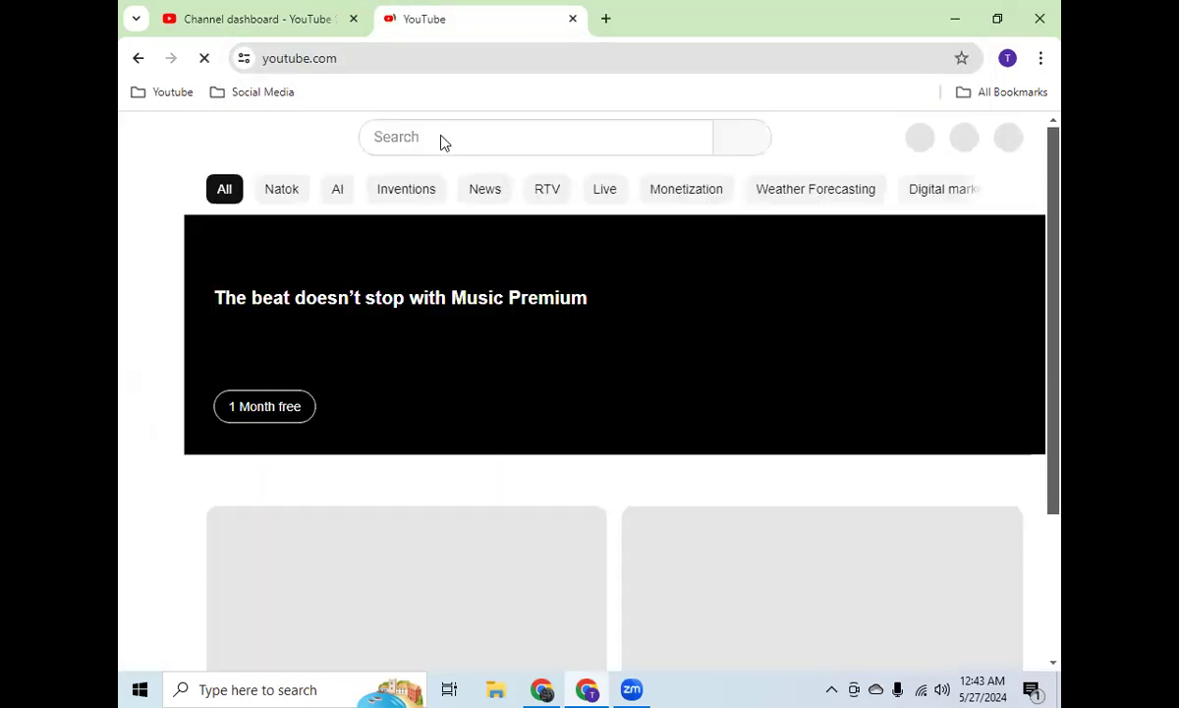
left_click(440, 138)
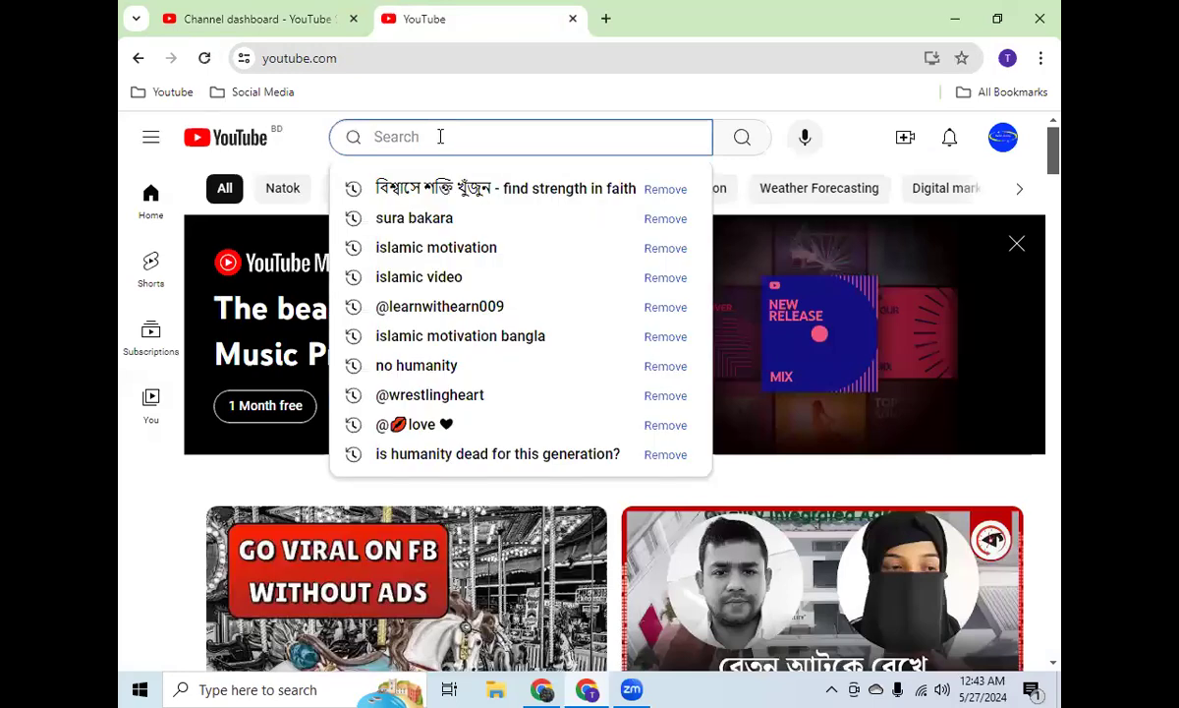
type("islamic")
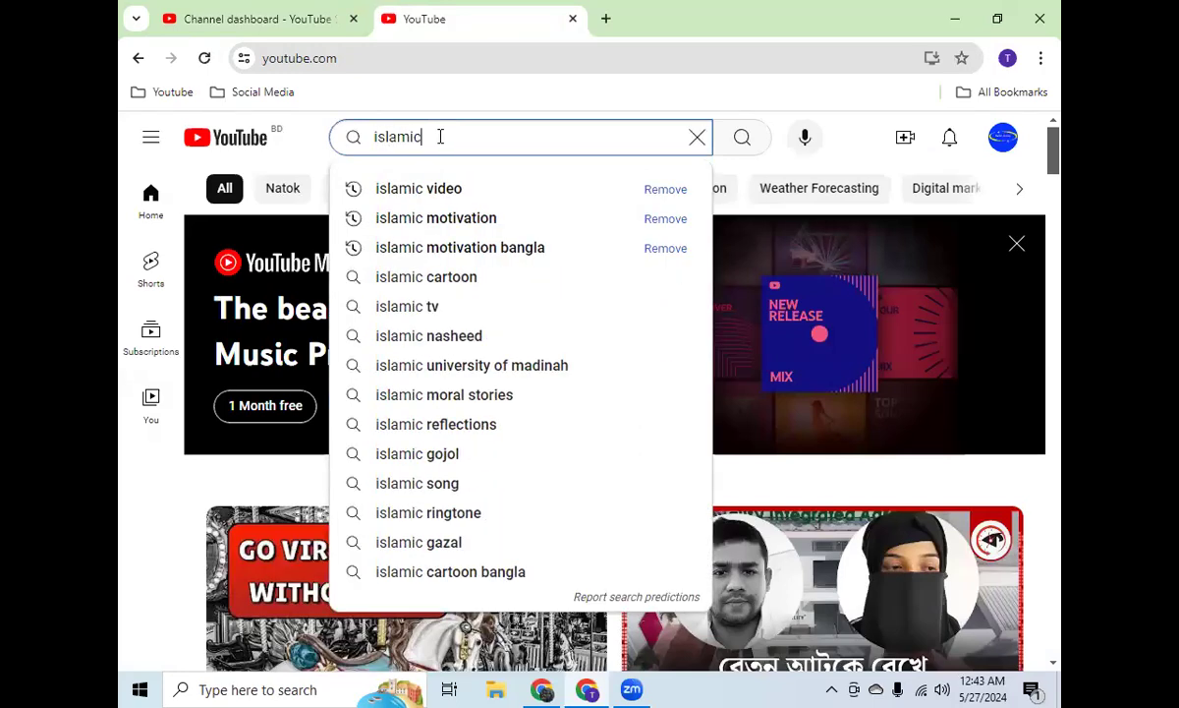
key("Return")
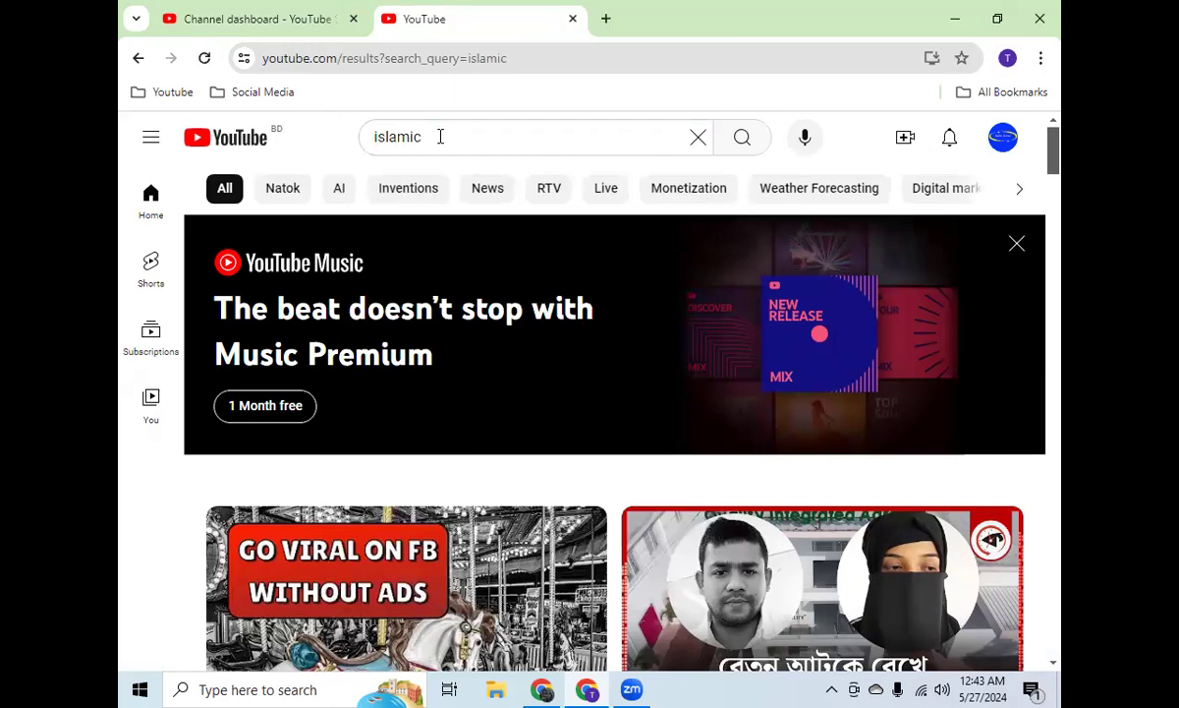
Step: Browse the search results to the Surah Al-fatihah and The Four Quls video and open its Omar & Hana channel page
scroll(472, 340, "down", 5)
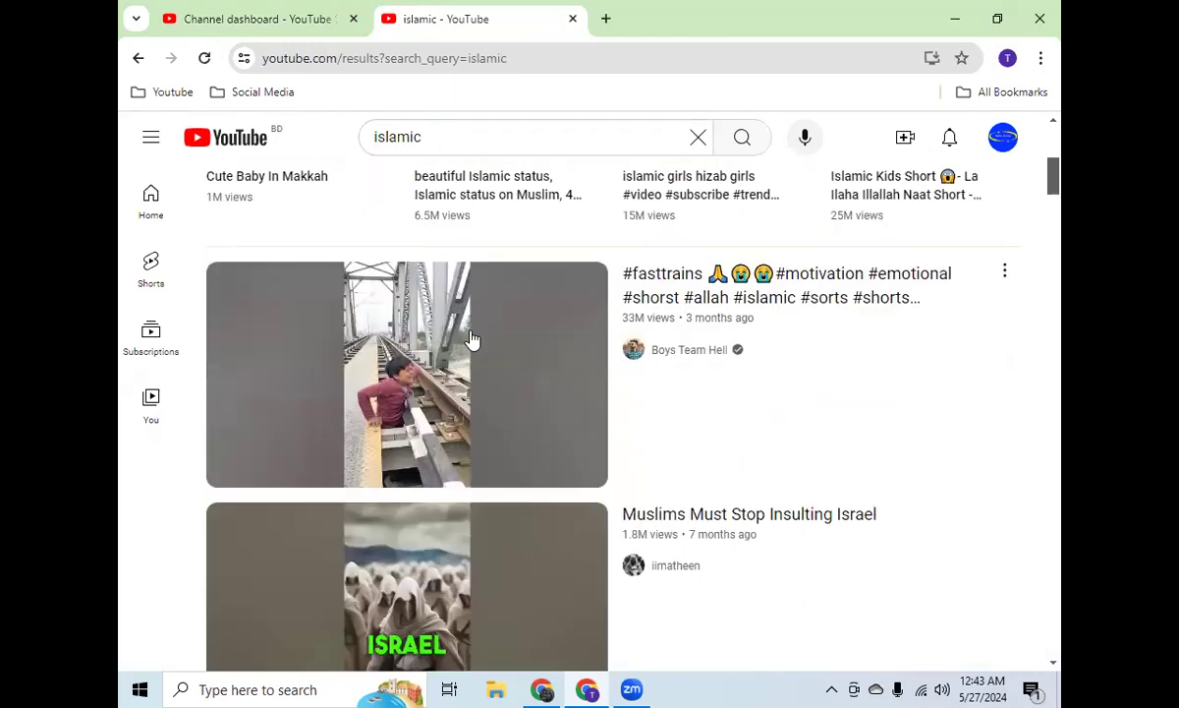
scroll(495, 327, "down", 9)
scroll(494, 325, "down", 6)
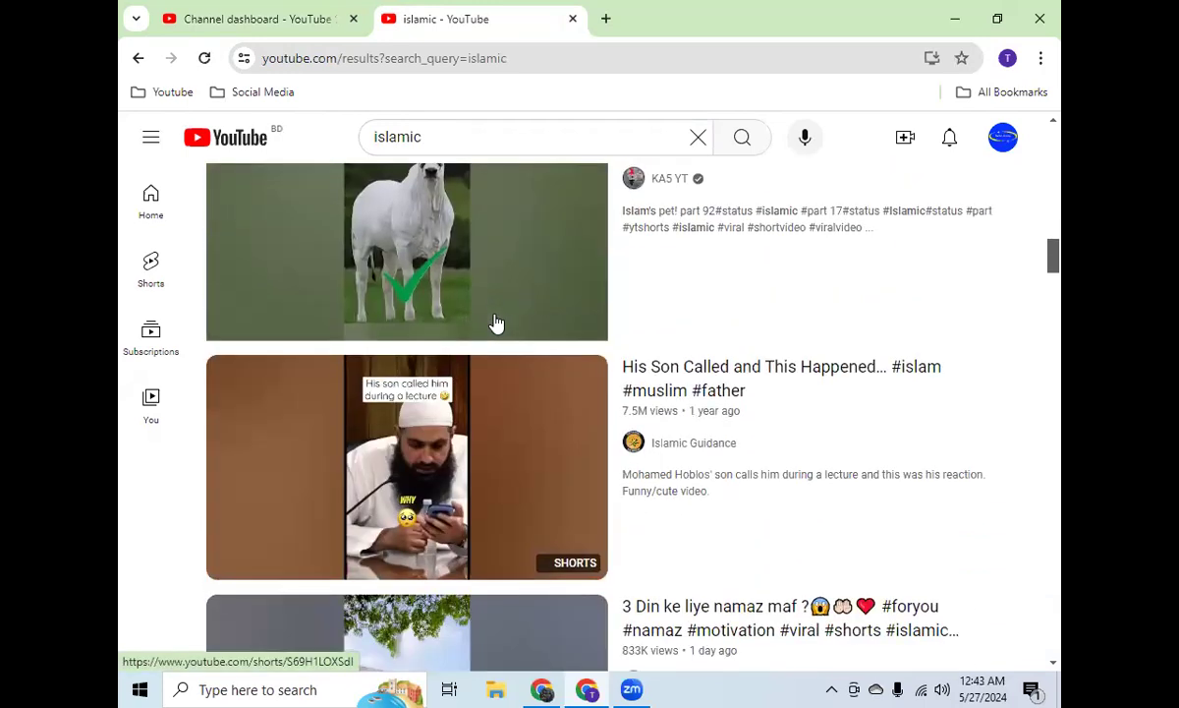
scroll(496, 325, "down", 2)
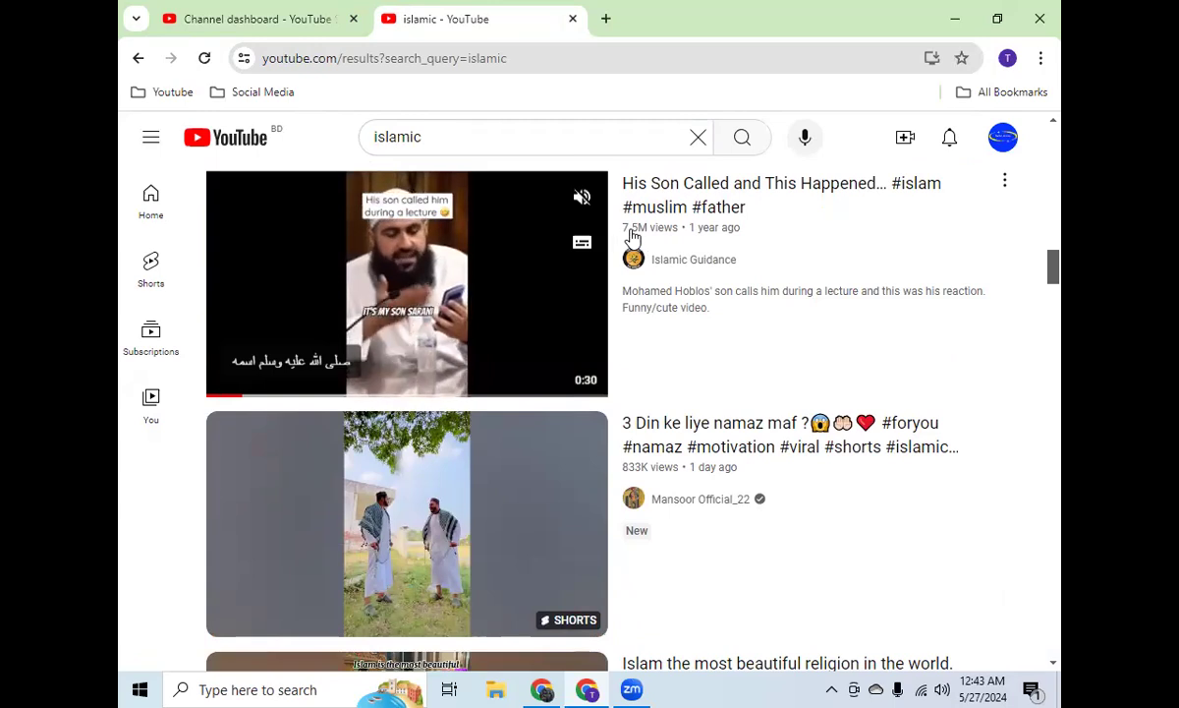
scroll(432, 310, "down", 3)
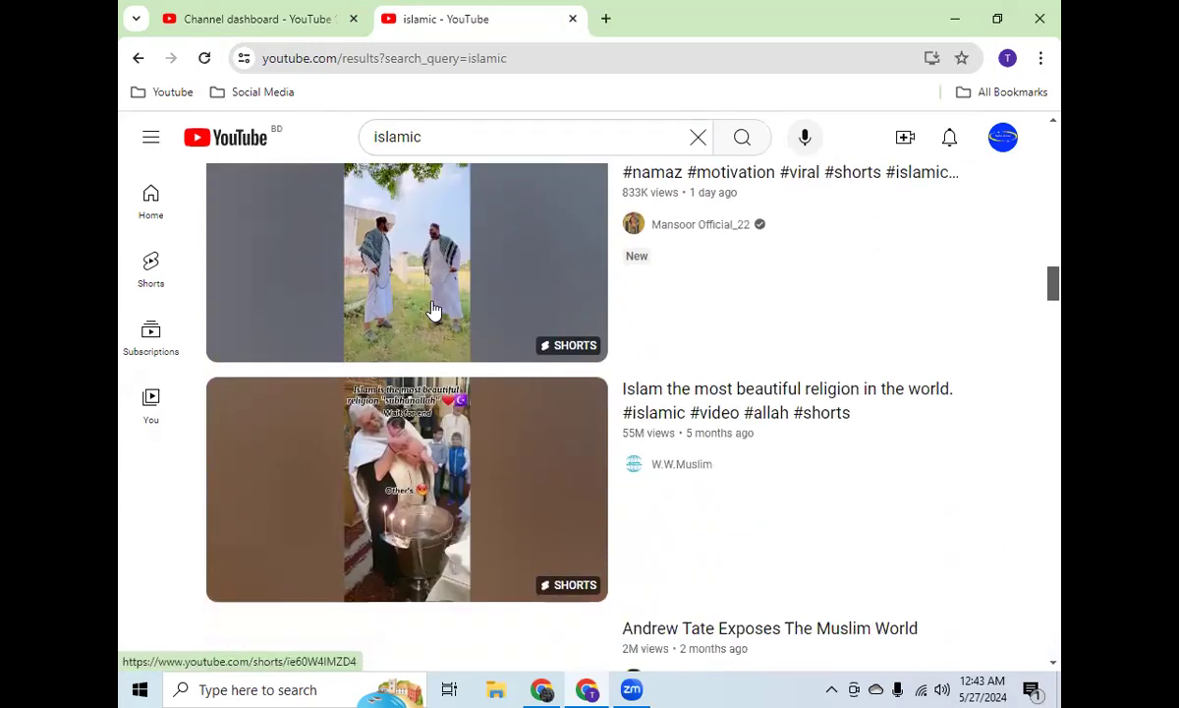
scroll(433, 310, "down", 9)
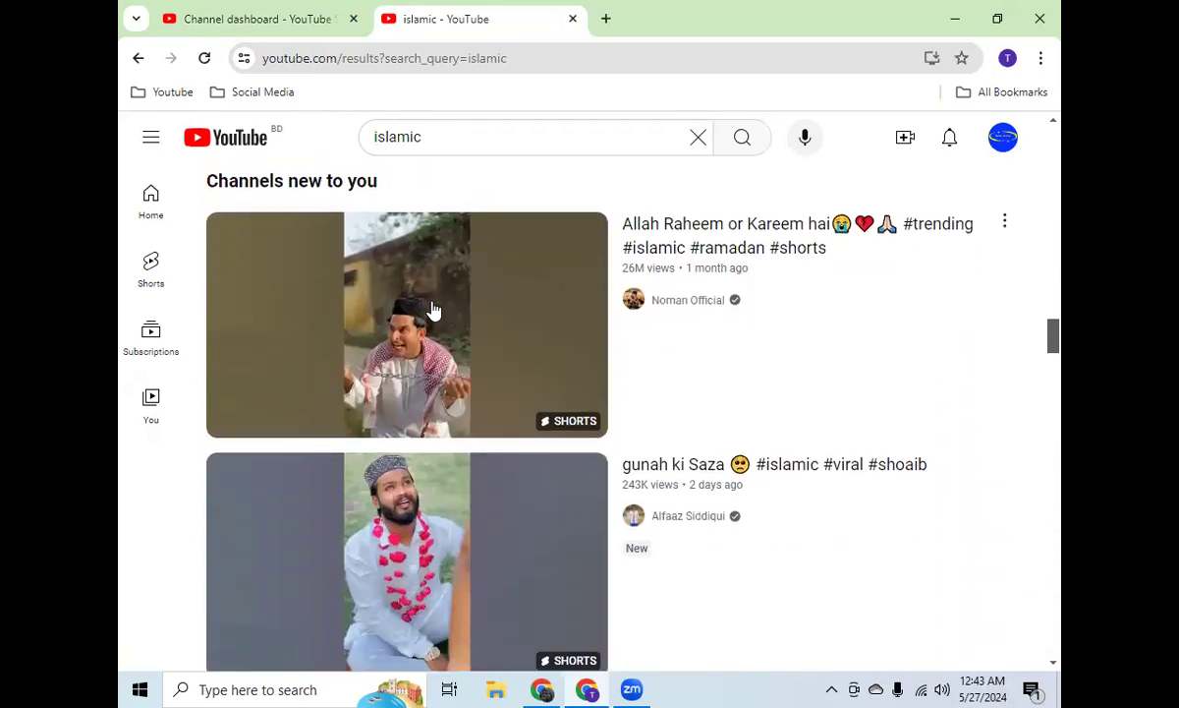
scroll(434, 310, "down", 7)
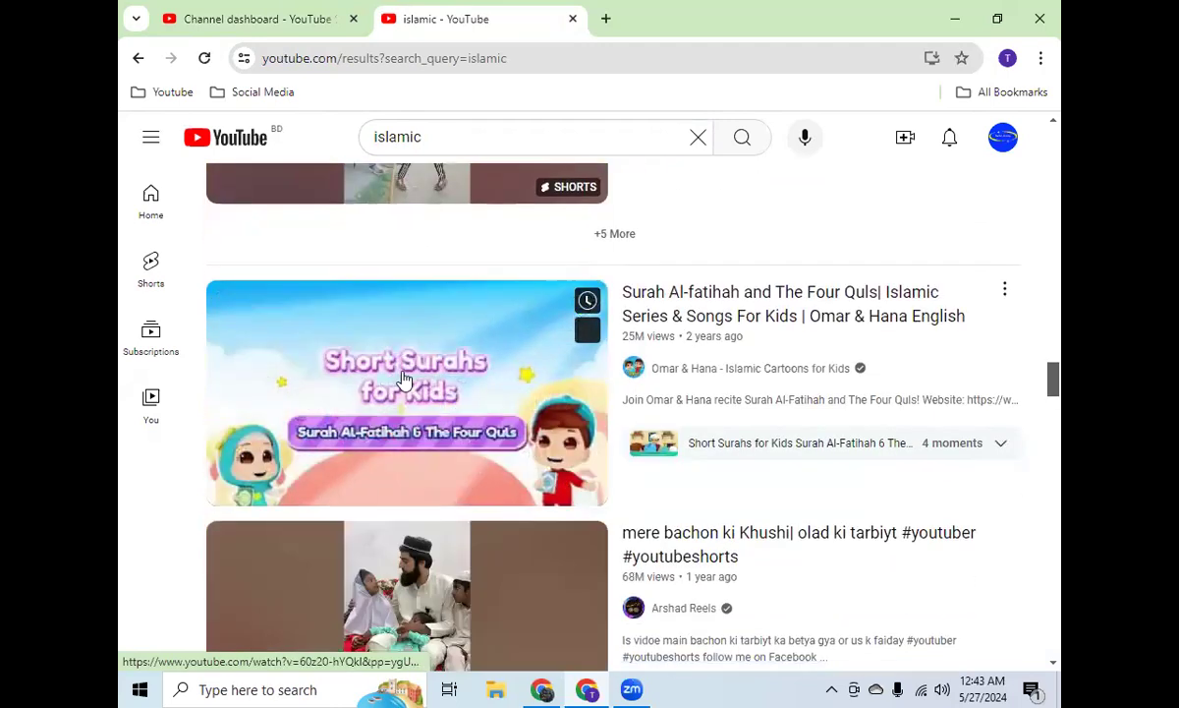
left_click(440, 370)
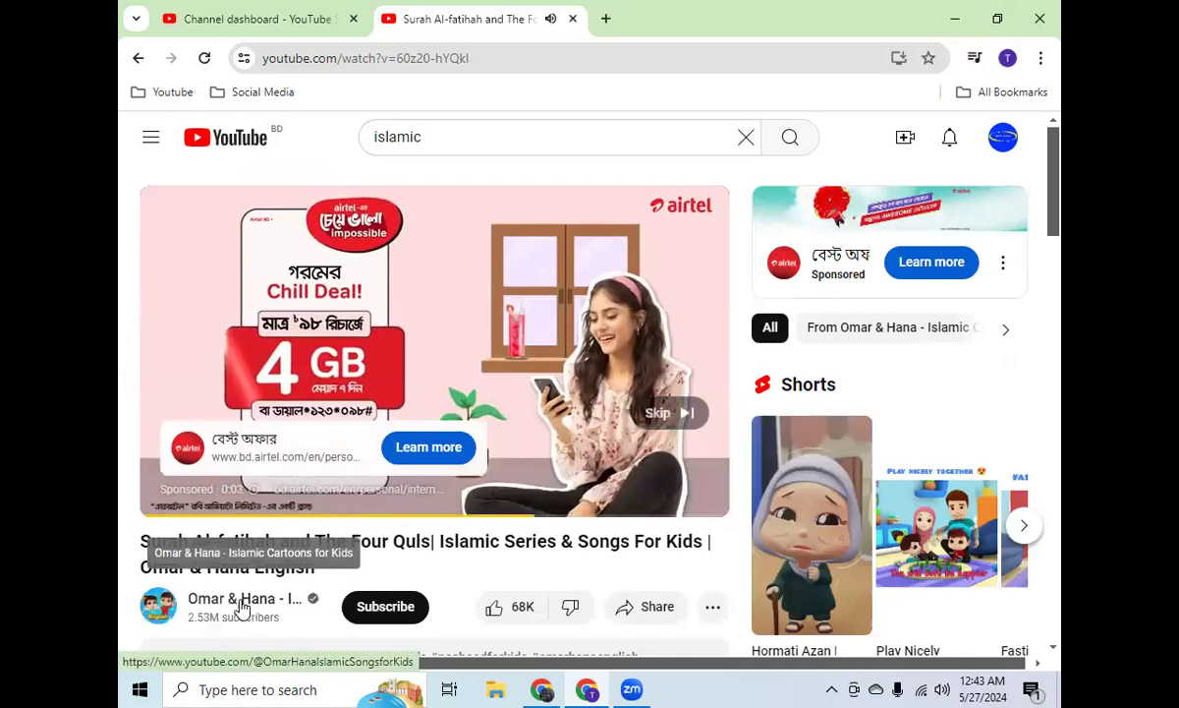
left_click(241, 607)
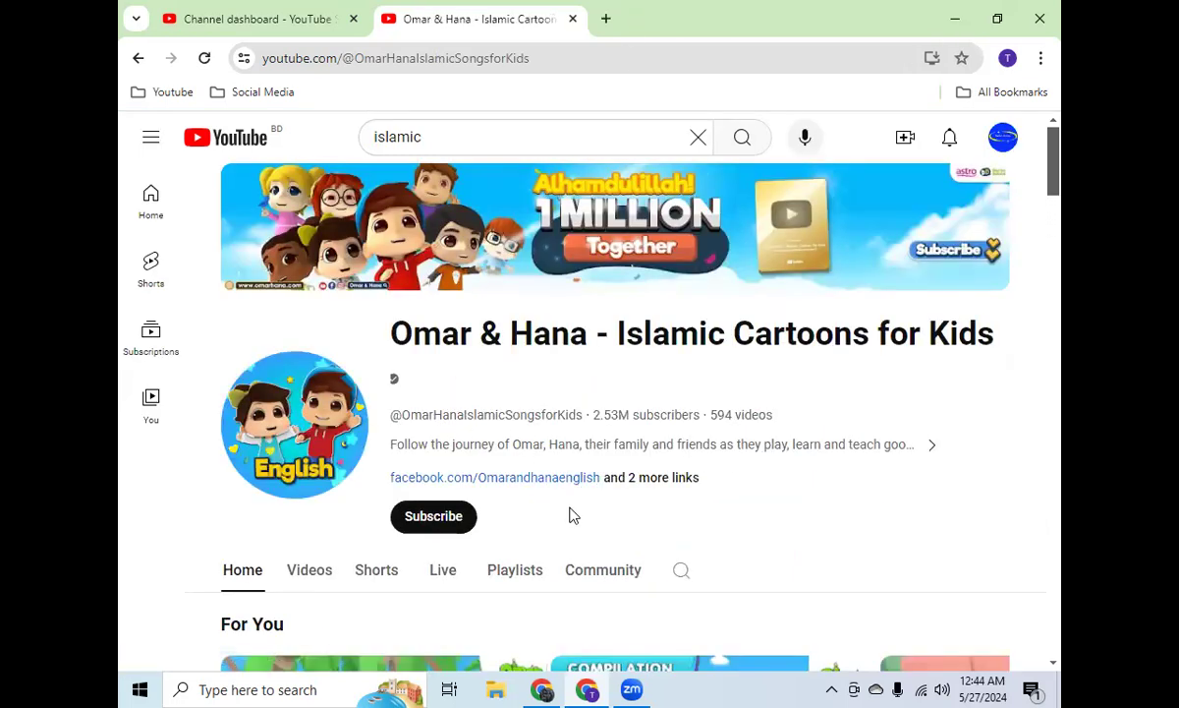
Step: Copy Omarandhanaenglish from the Facebook link on the Omar & Hana channel page and add it to the channel keywords in Studio
left_click_drag(600, 478, 482, 496)
key("ctrl+c")
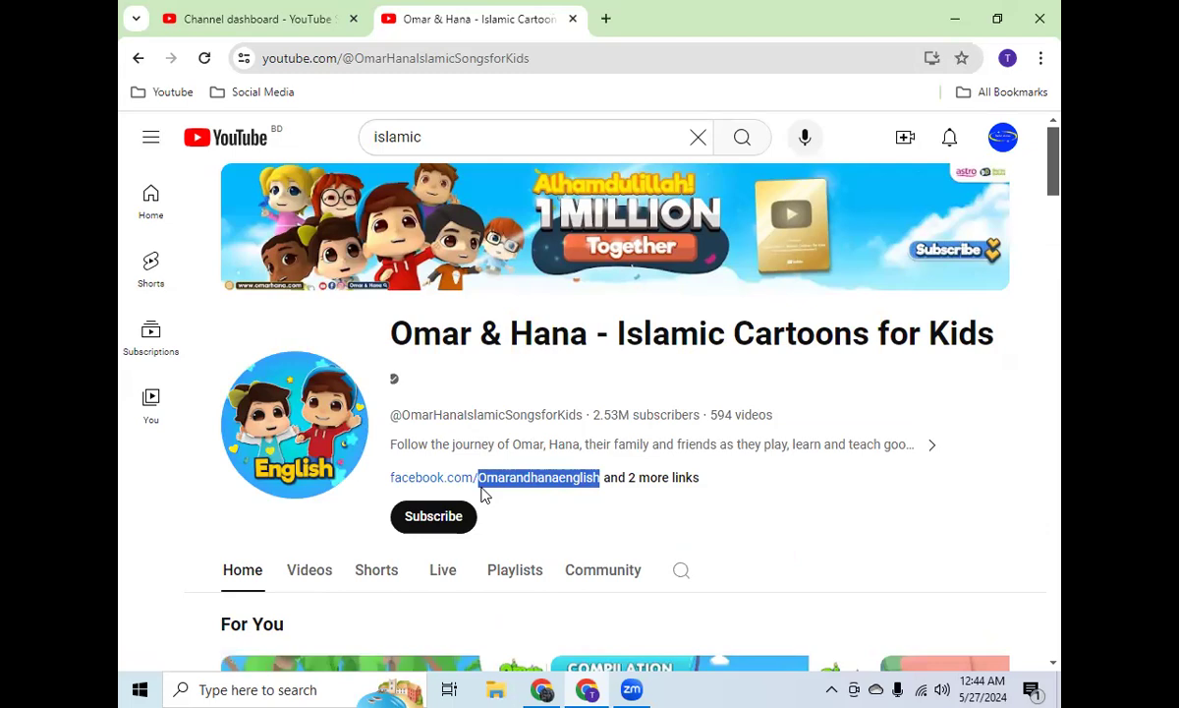
left_click(254, 20)
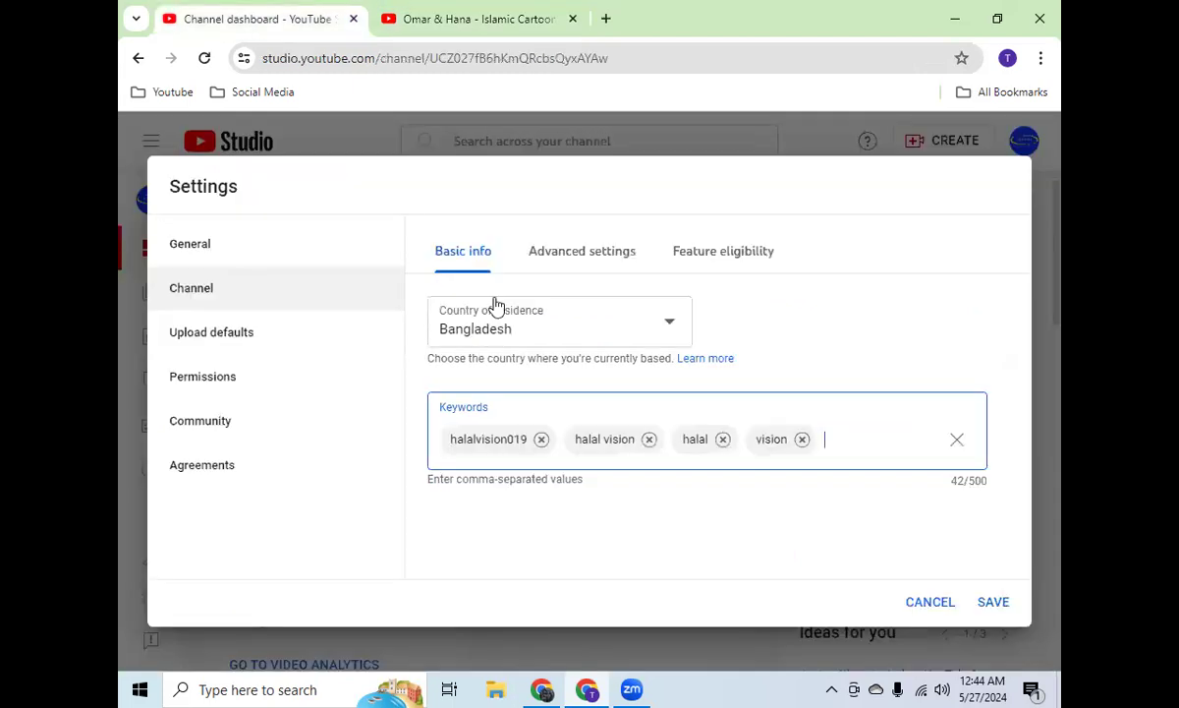
key("ctrl+v")
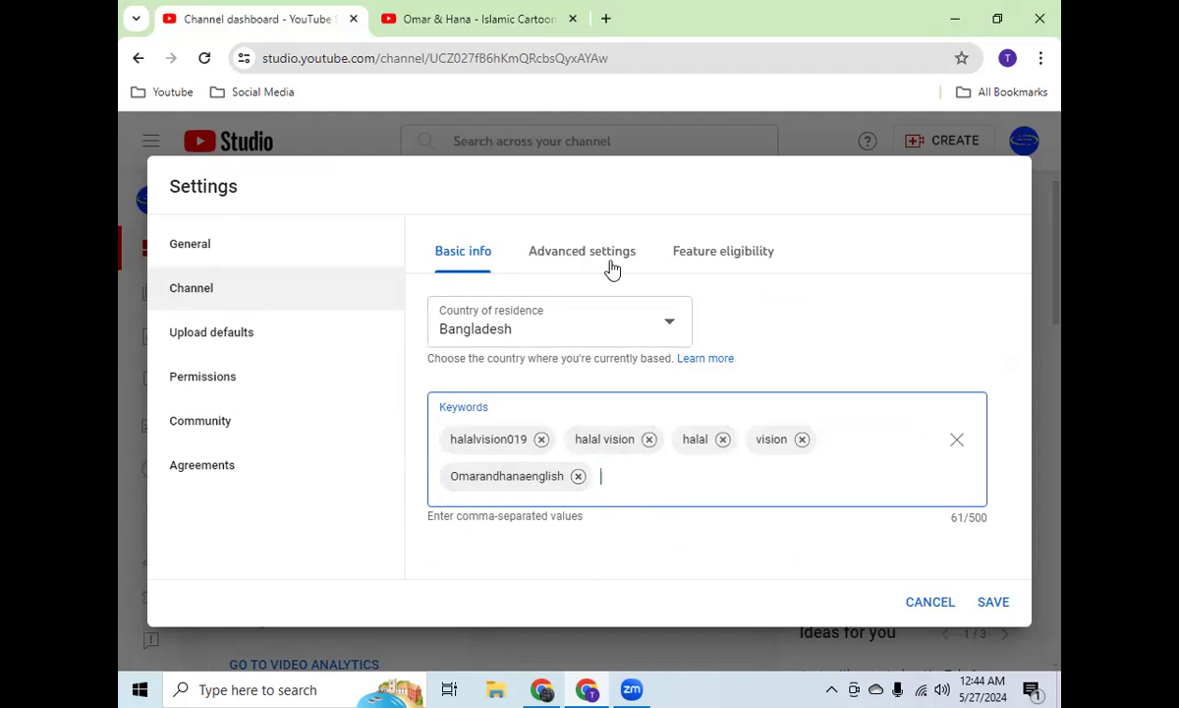
Step: In the channel's advanced settings, try the made-for-kids audience option, review its channel changes, and set the audience back to not made for kids
left_click(581, 252)
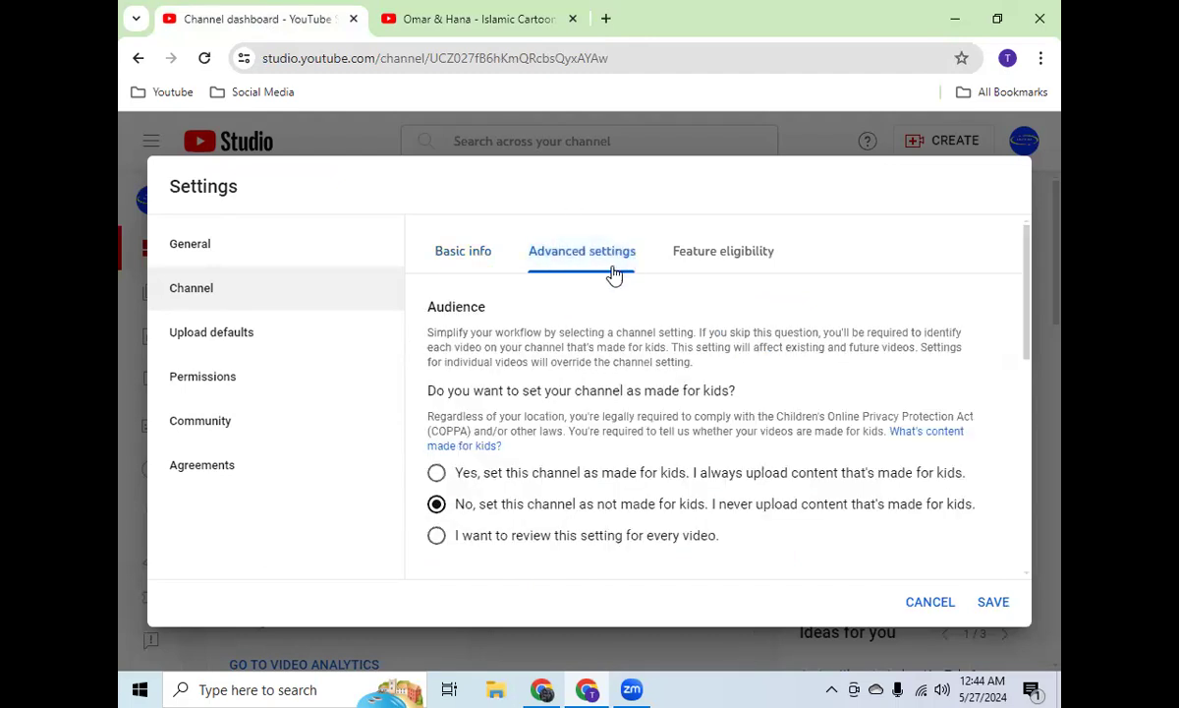
left_click(552, 475)
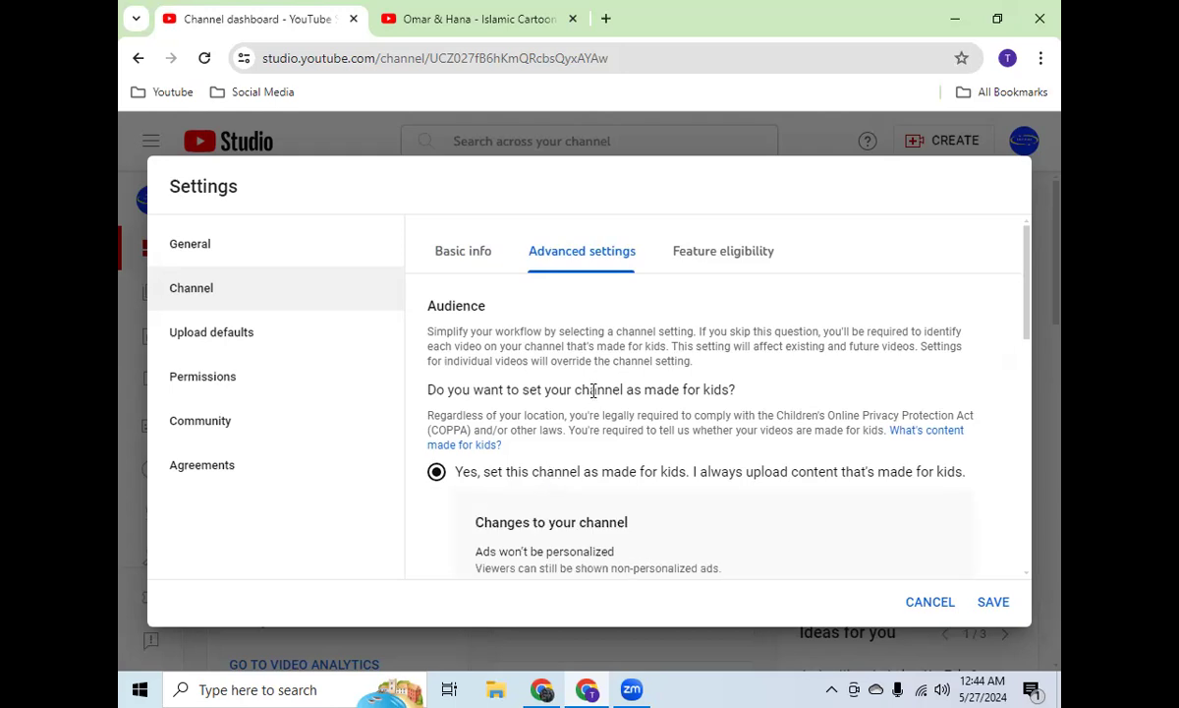
scroll(593, 389, "down", 3)
scroll(593, 393, "up", 2)
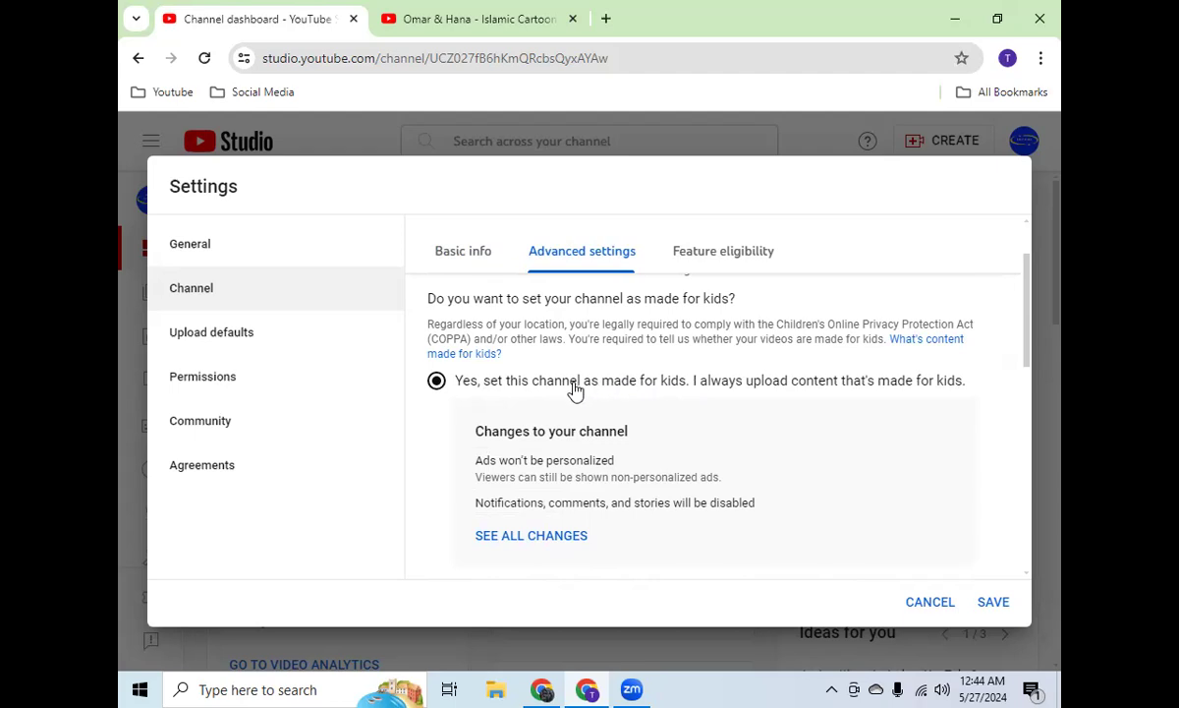
scroll(637, 390, "down", 3)
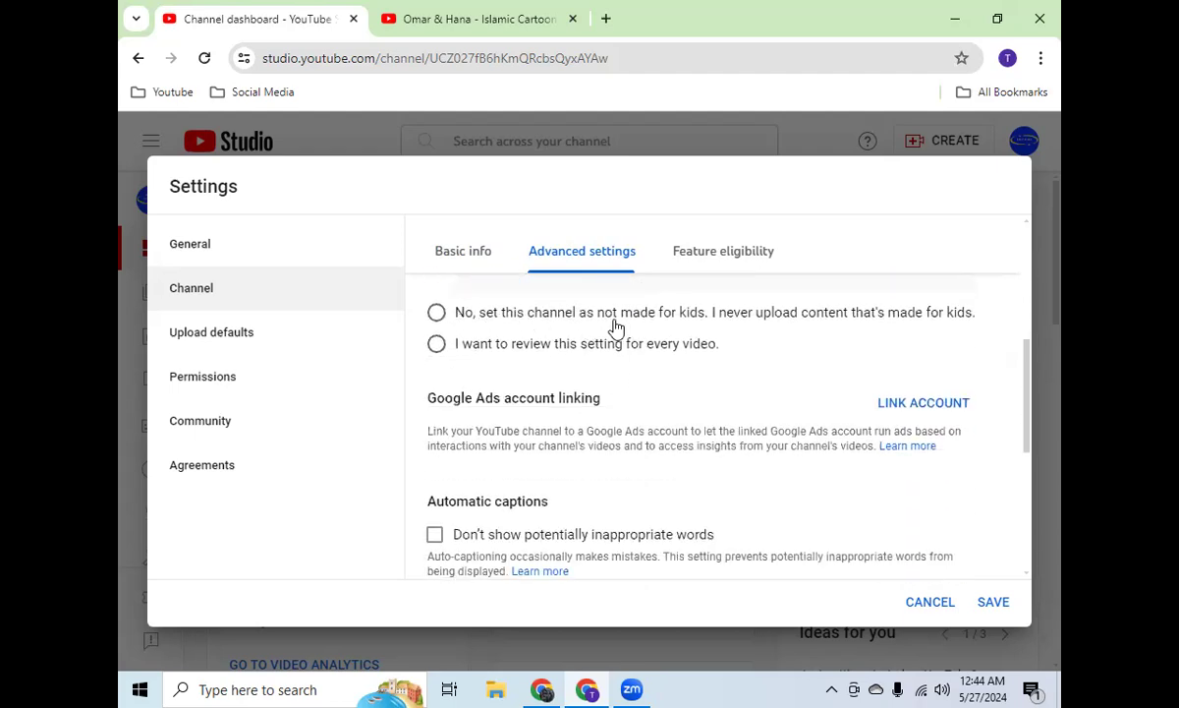
left_click(436, 313)
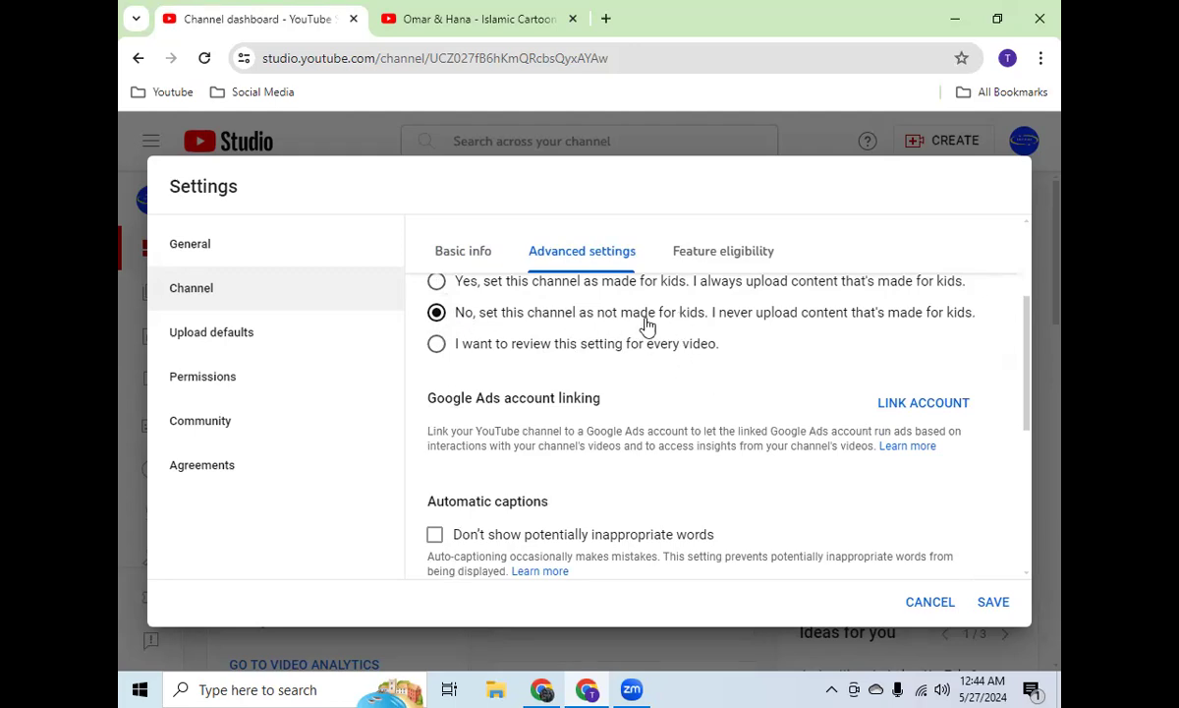
Step: Look through the remaining advanced channel settings and open the upload defaults with their title and description fields
scroll(646, 324, "down", 4)
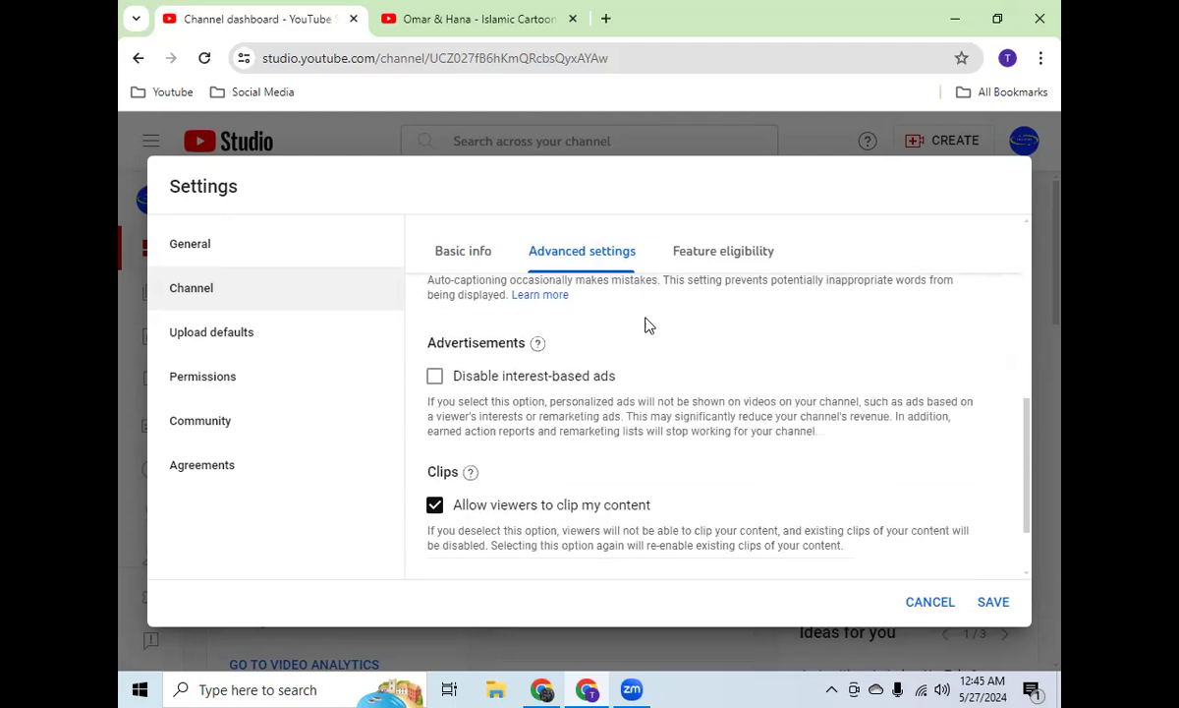
scroll(639, 432, "up", 4)
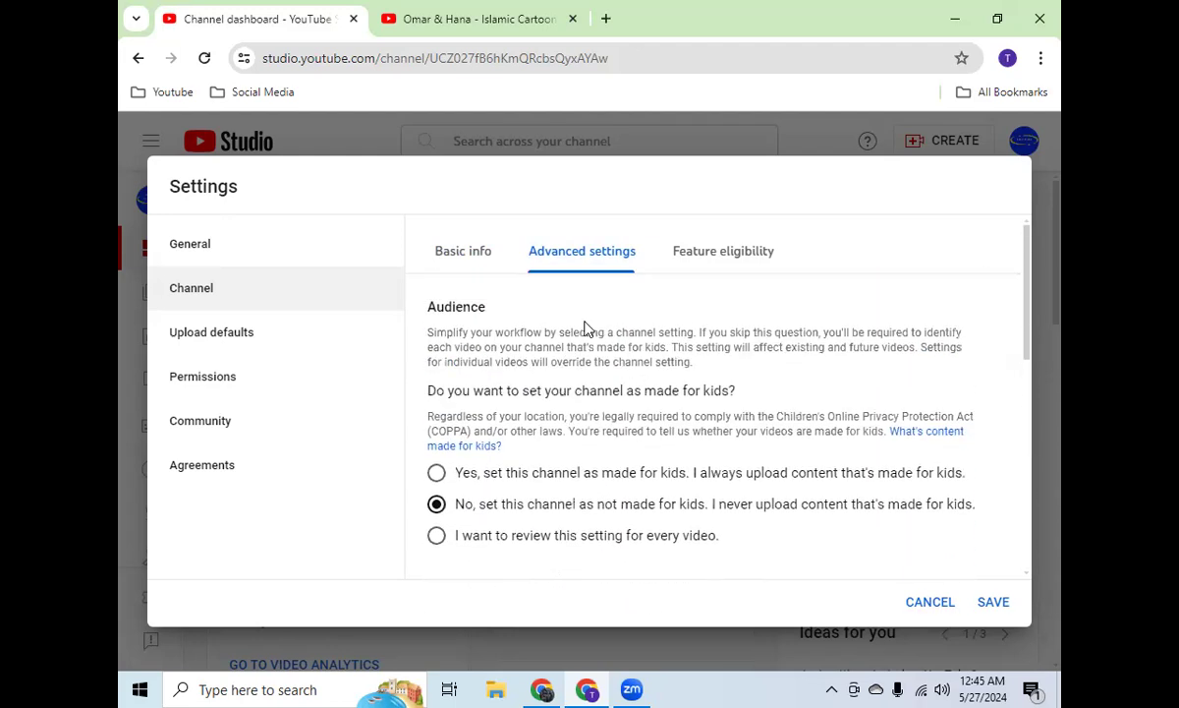
left_click(265, 340)
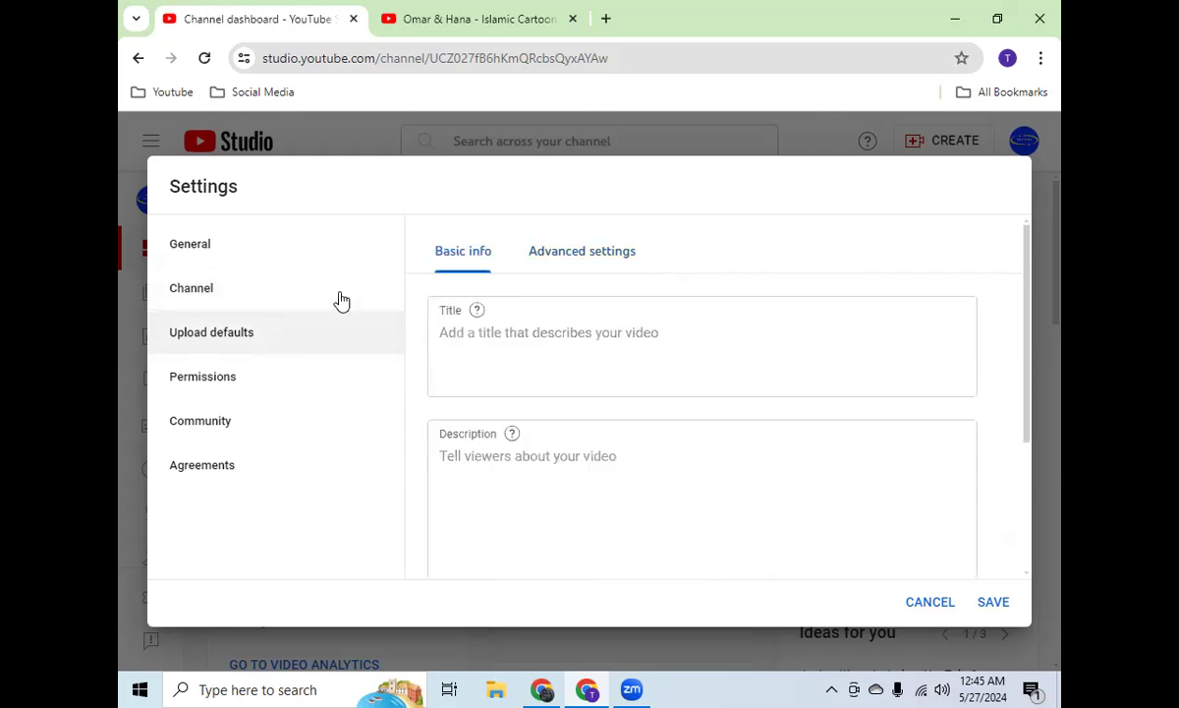
Step: Switch to the FB Page Maintain document and correct the misspelled word in the Channel -> Feature line to Eligible
left_click(542, 689)
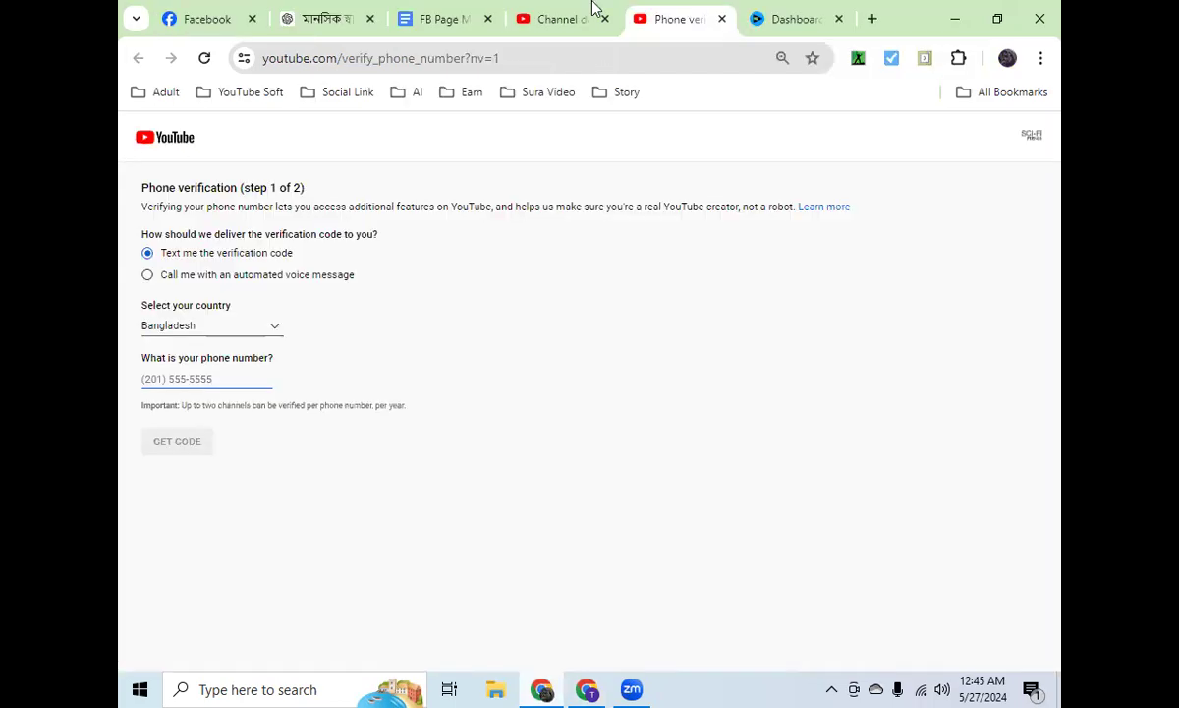
left_click(423, 18)
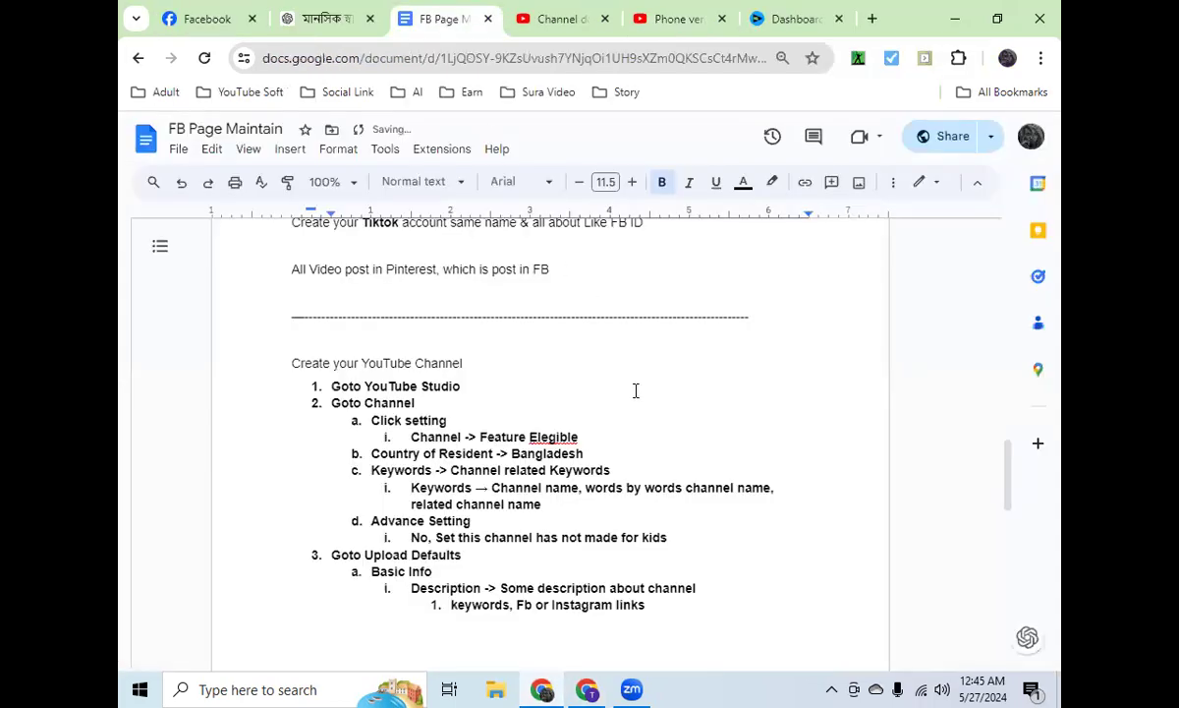
right_click(565, 439)
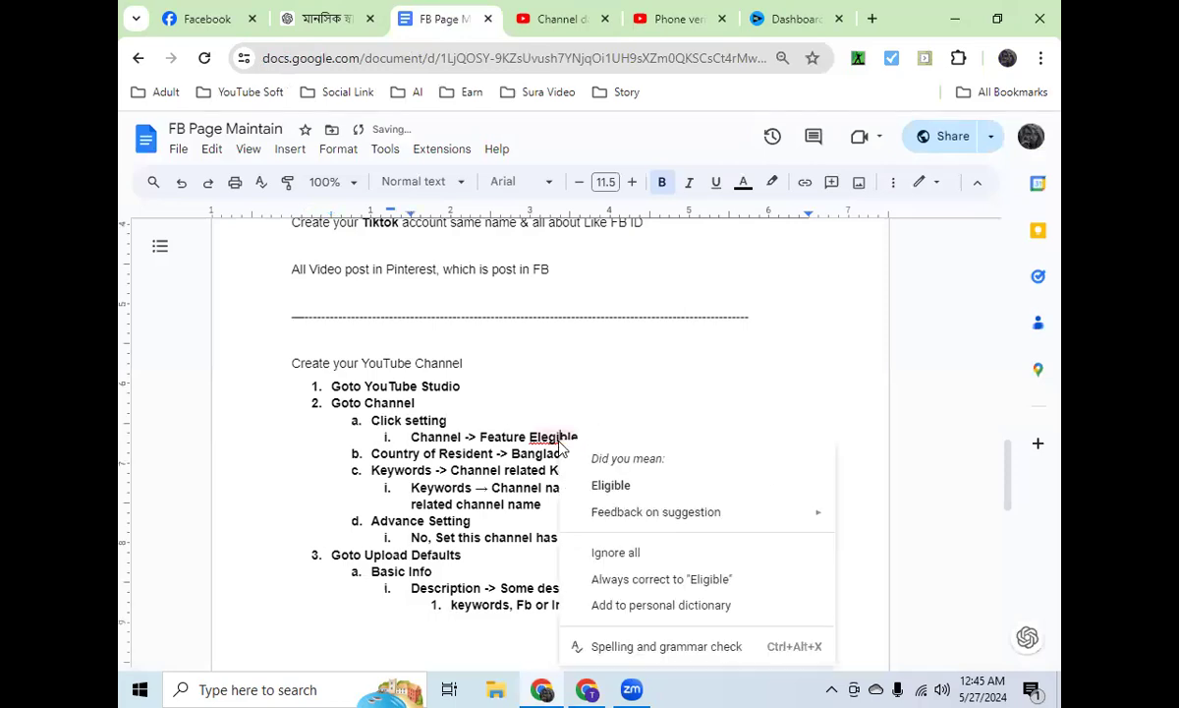
left_click(611, 484)
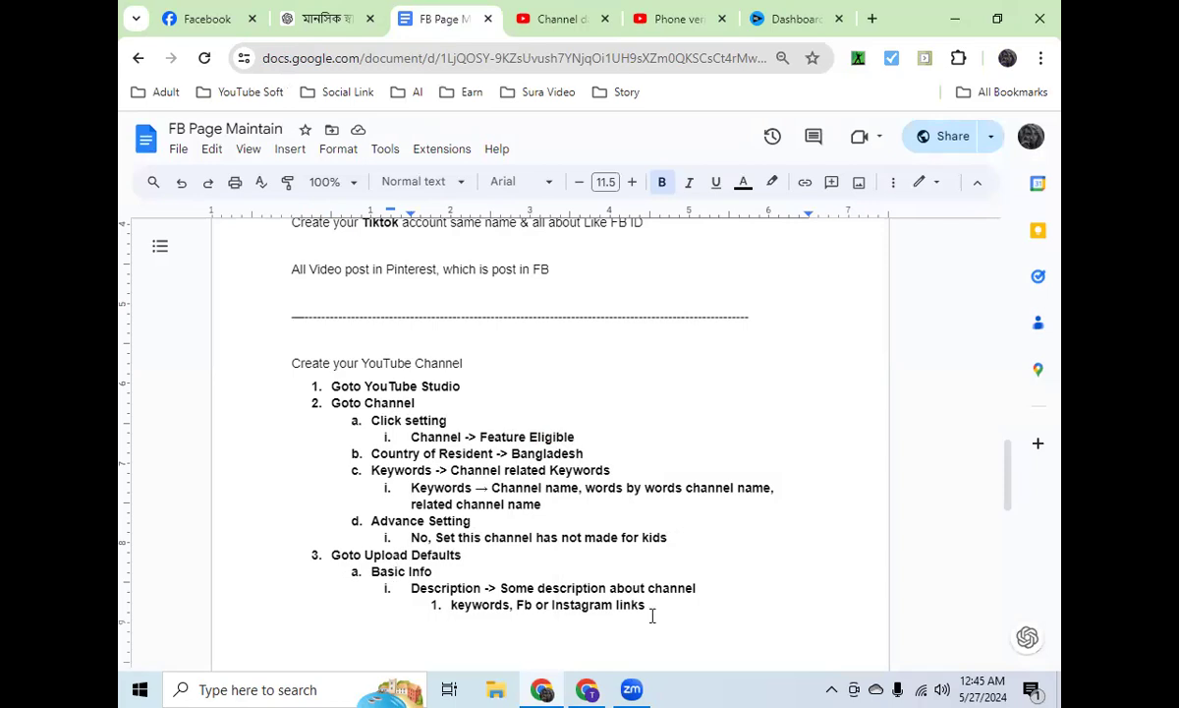
Step: Close the phone verification page and the other channel's Studio dashboard, and return to the browser window with the upload defaults
left_click(686, 27)
left_click(586, 27)
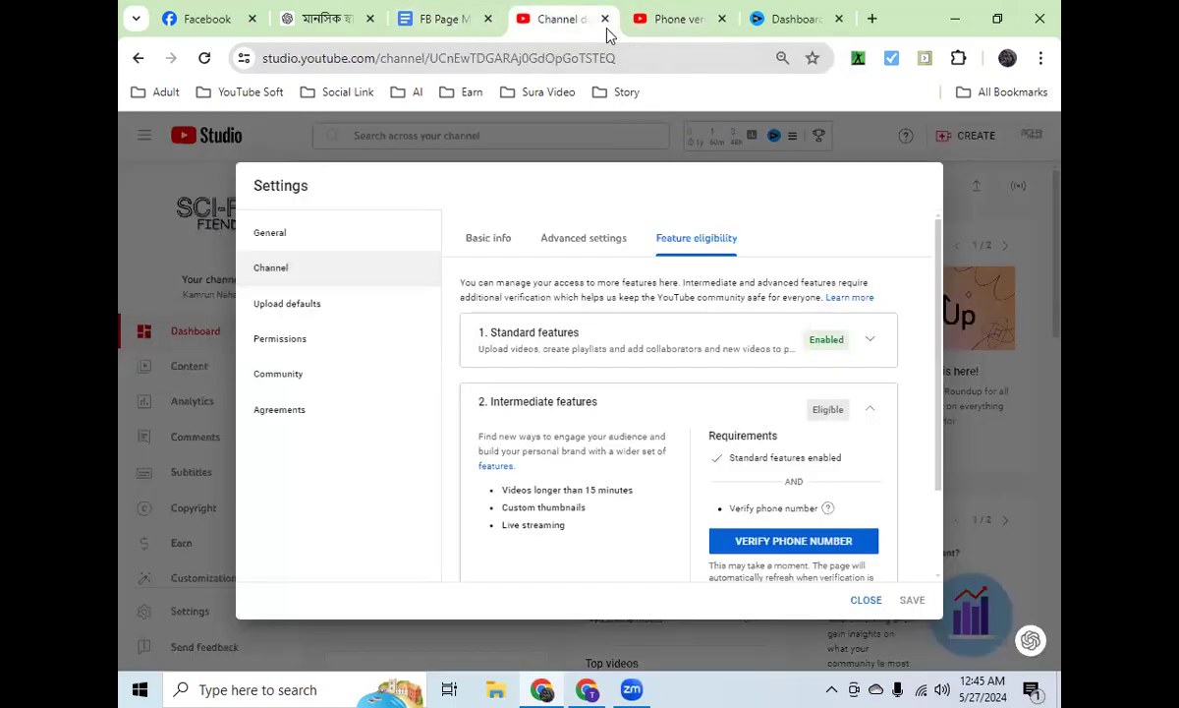
left_click(605, 19)
left_click(605, 20)
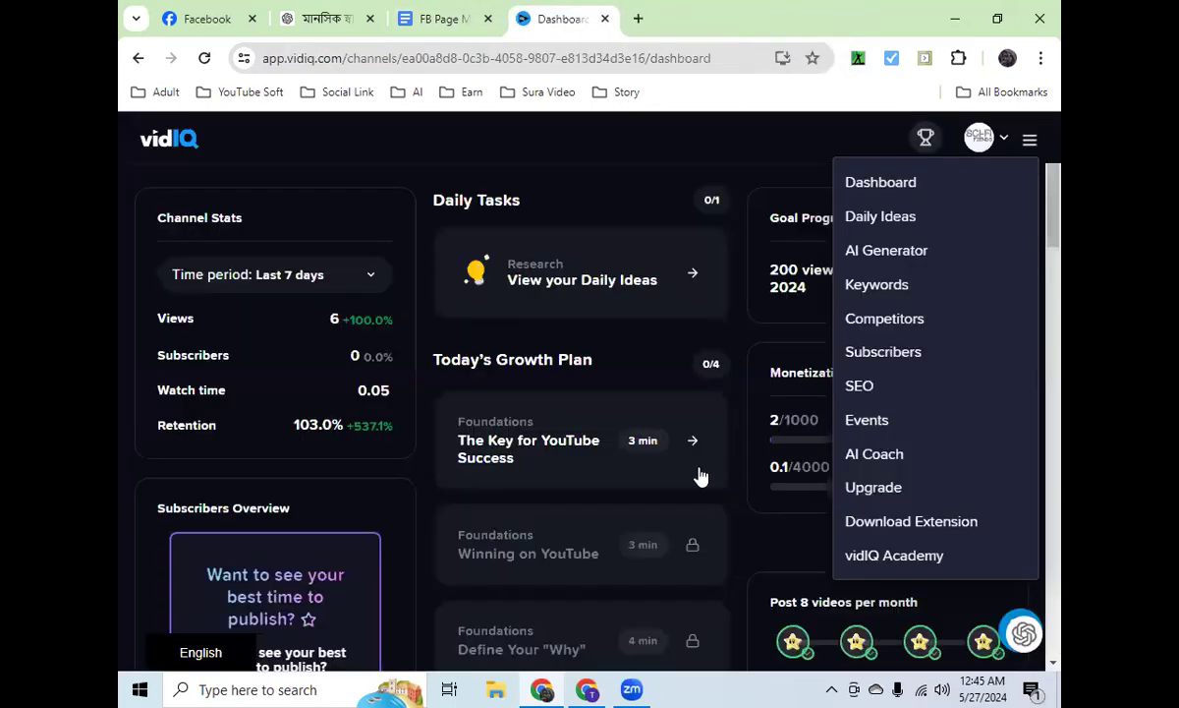
left_click(589, 688)
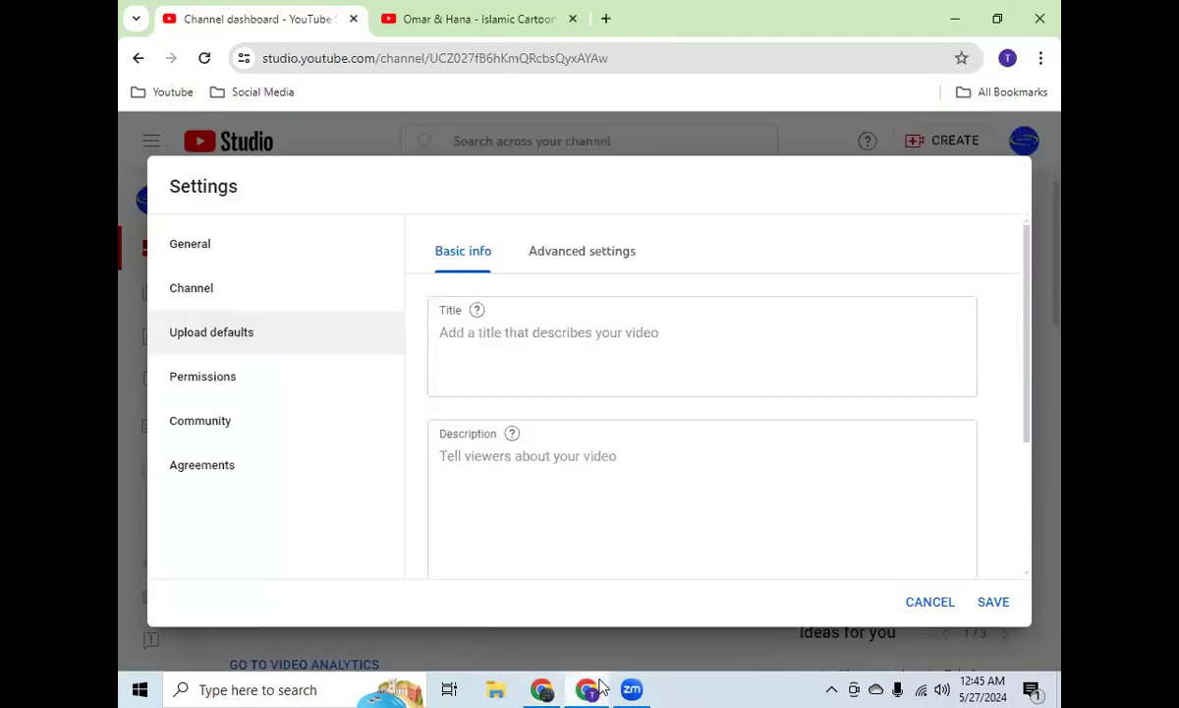
Step: Open the 50 MINUTES SERIES COMPILATION video from the Omar & Hana channel, pause it, and expand its full description
left_click(494, 18)
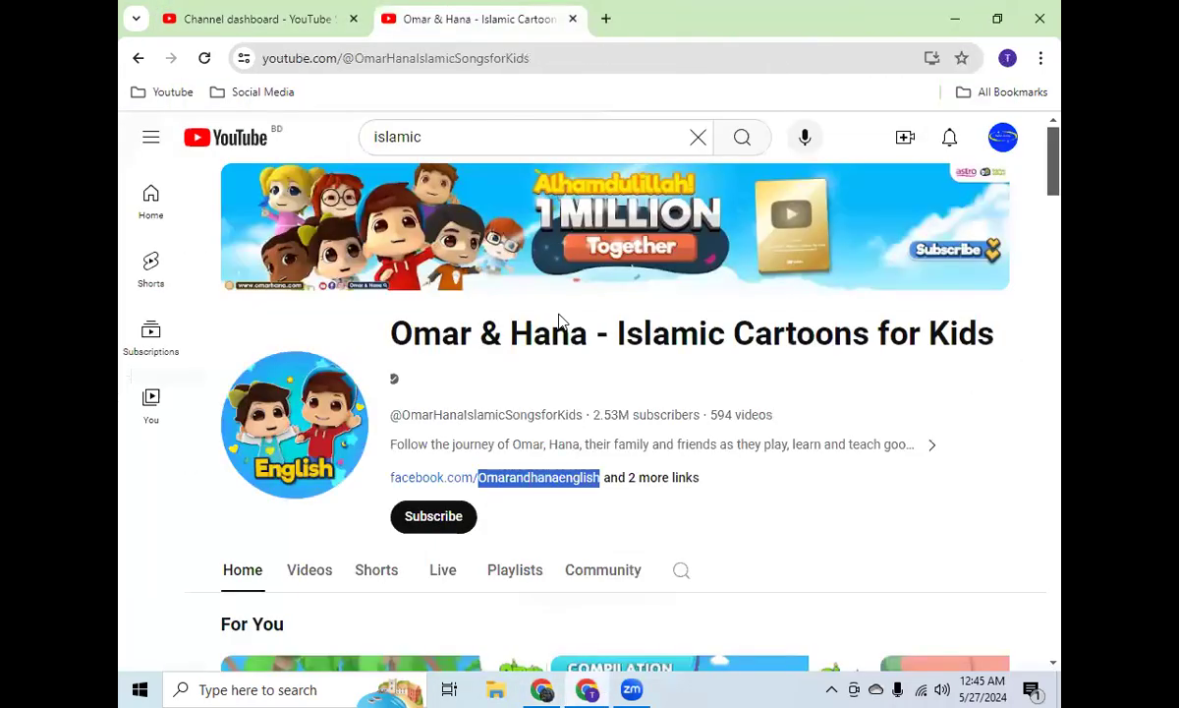
scroll(624, 450, "down", 4)
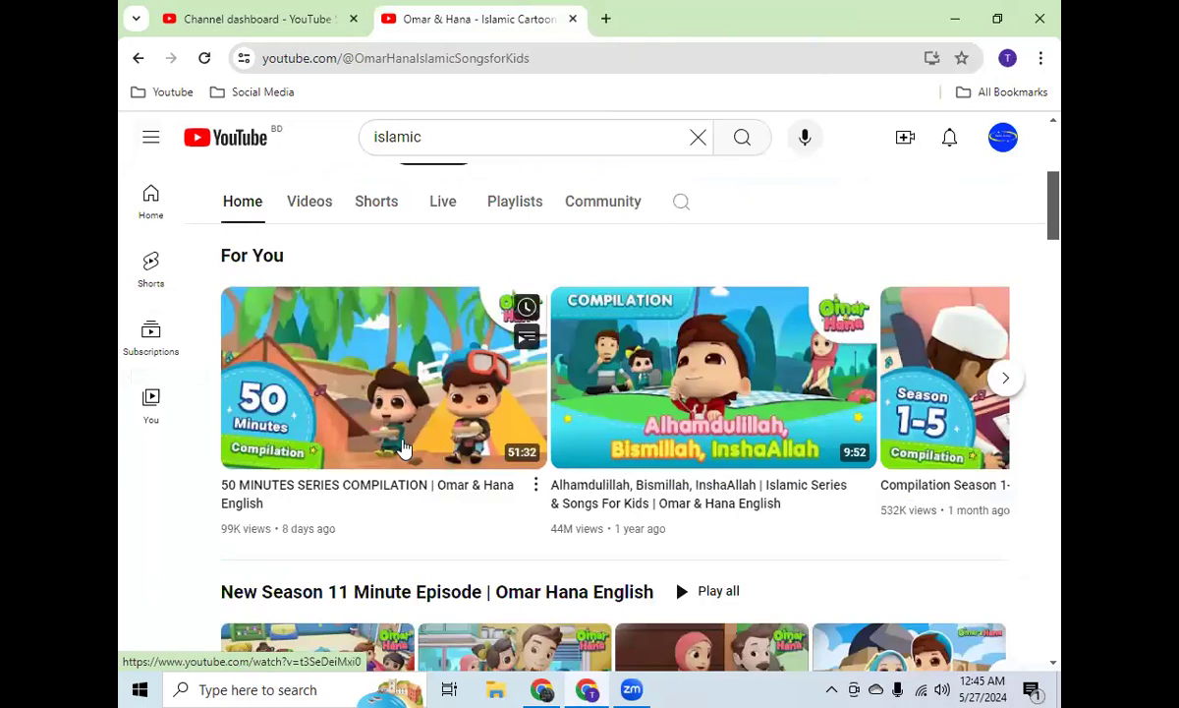
left_click(317, 409)
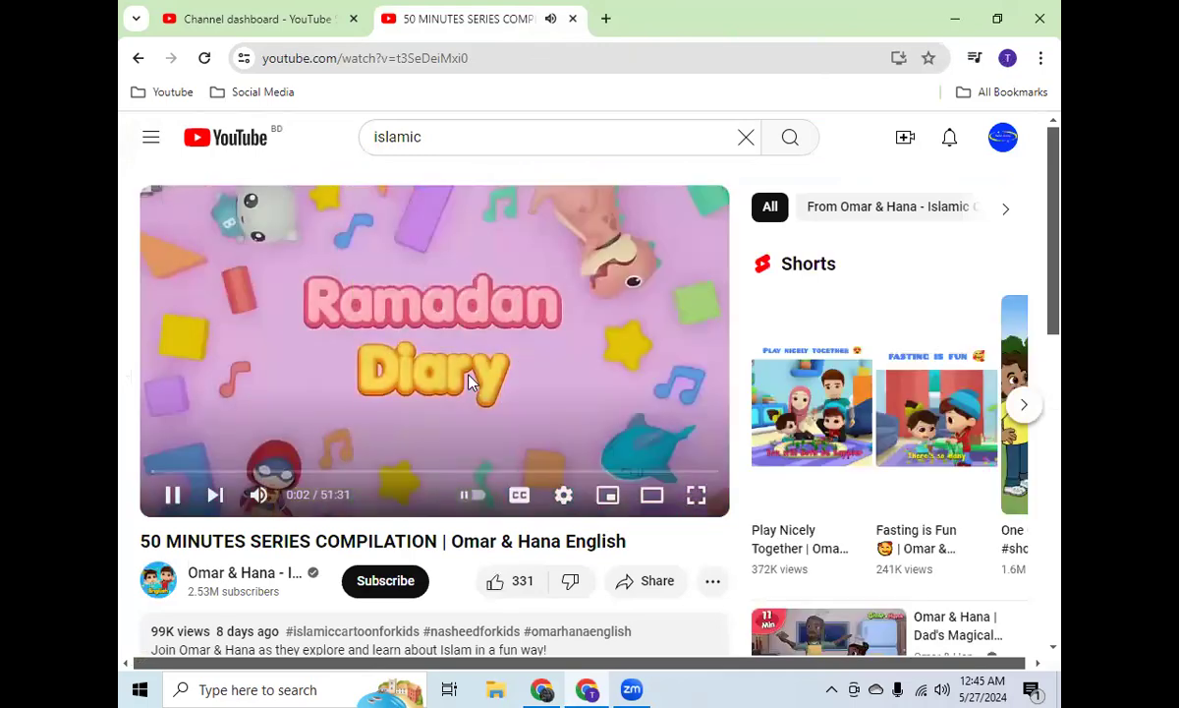
left_click(468, 381)
scroll(469, 382, "down", 3)
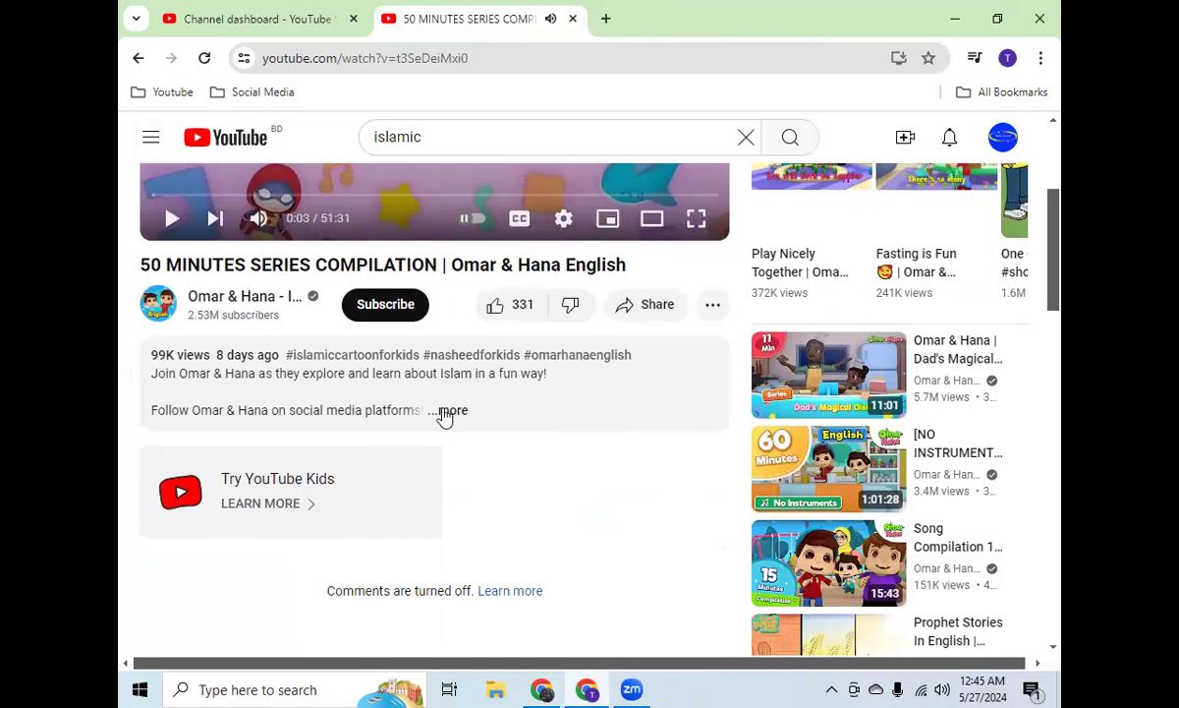
left_click(447, 411)
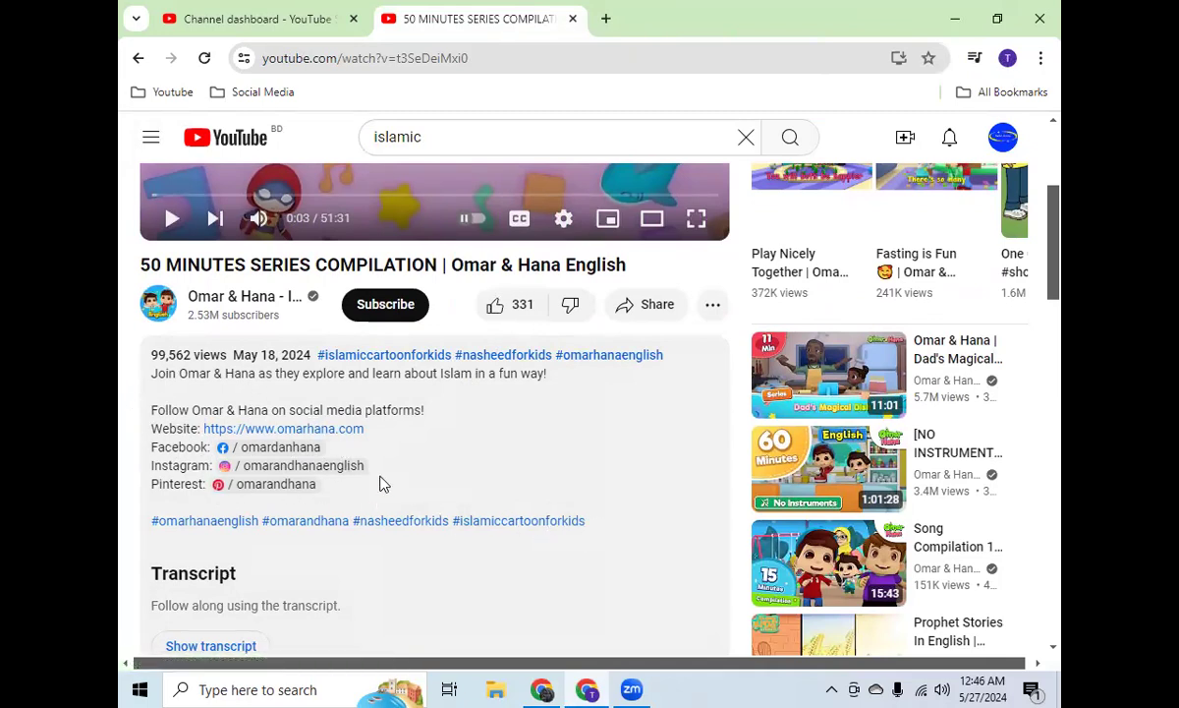
Step: Enter "Welcome to my Islamic Channel." as the default upload description in Studio, followed by a blank line
left_click(285, 19)
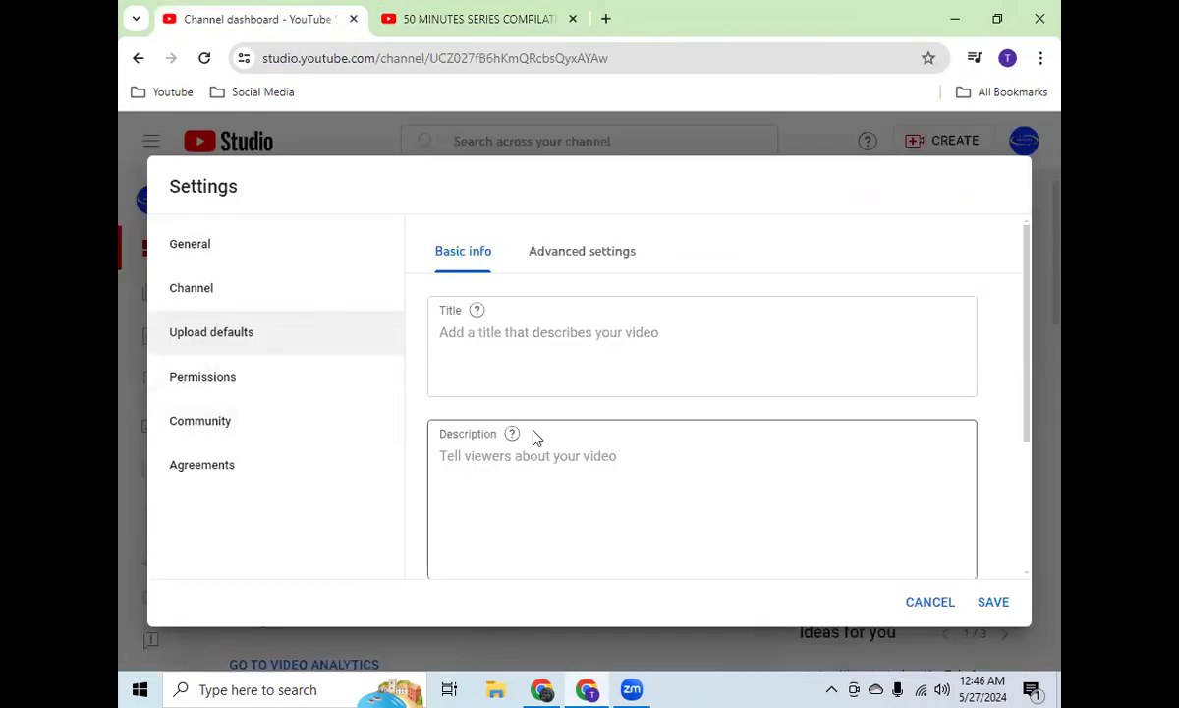
left_click(527, 455)
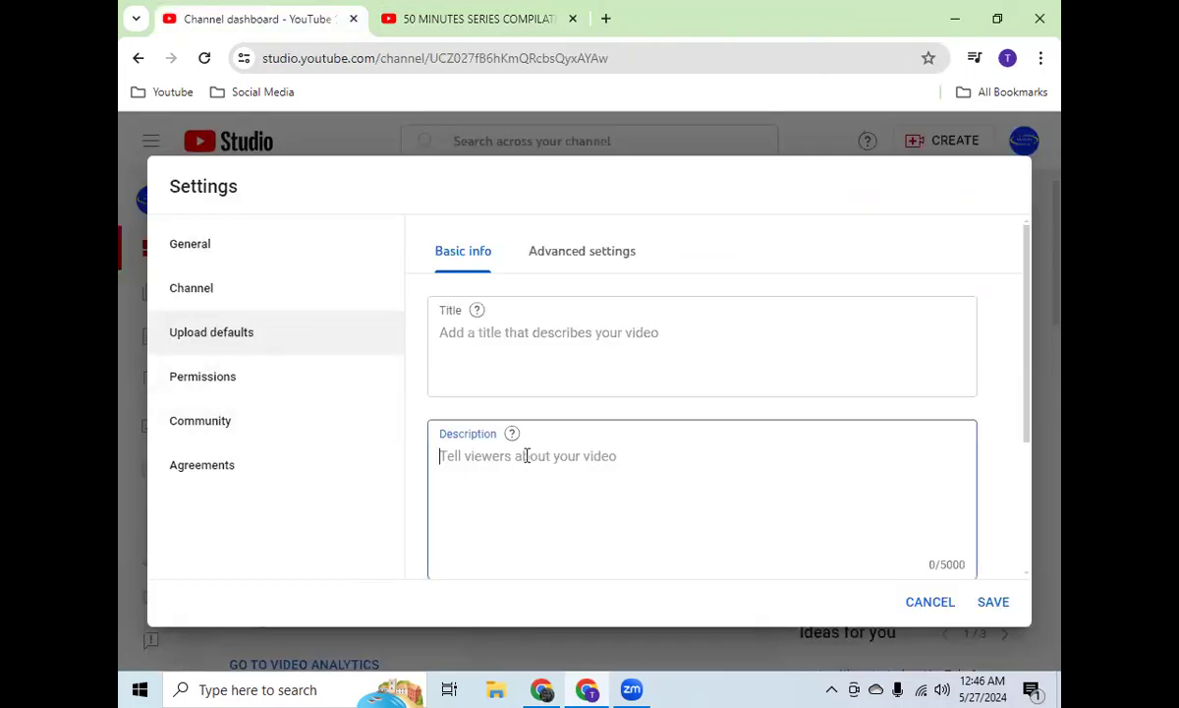
left_click(491, 340)
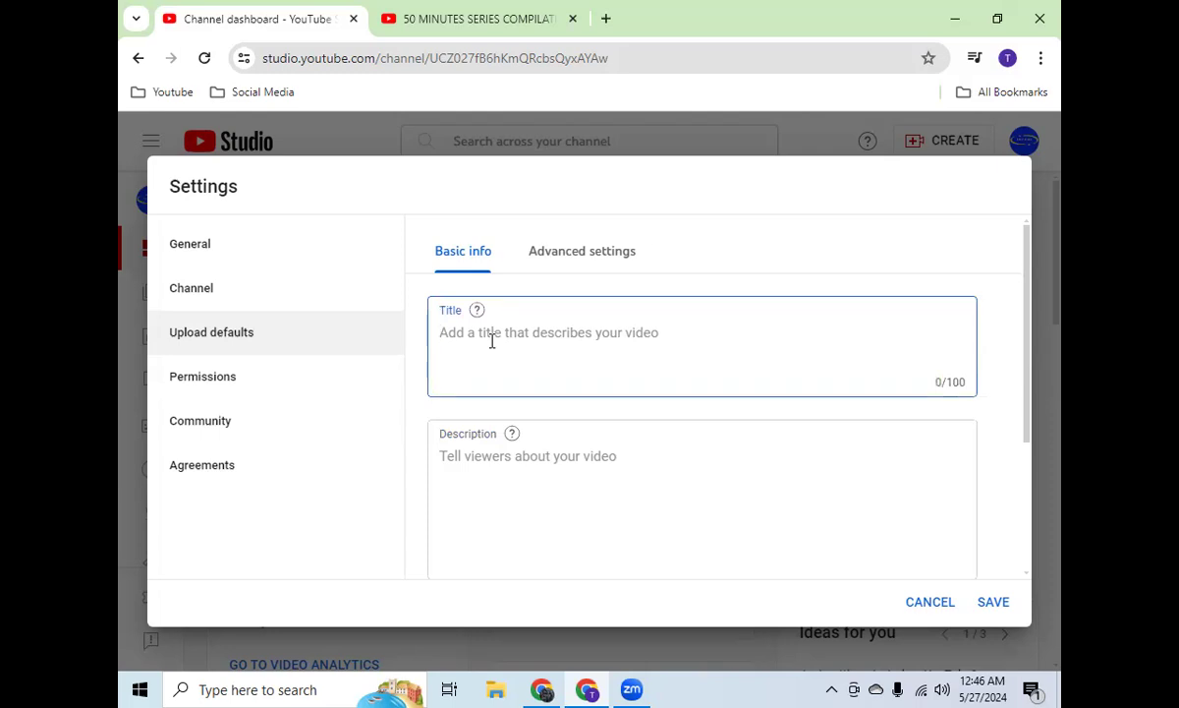
left_click(528, 464)
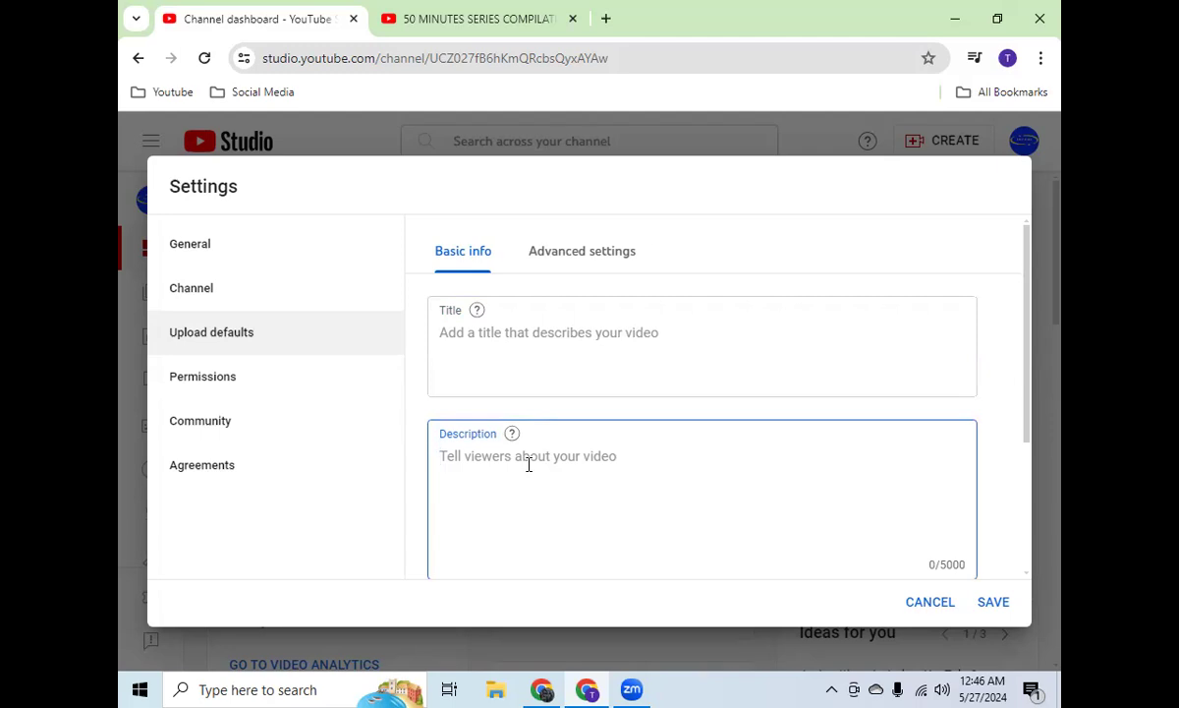
type("Wel")
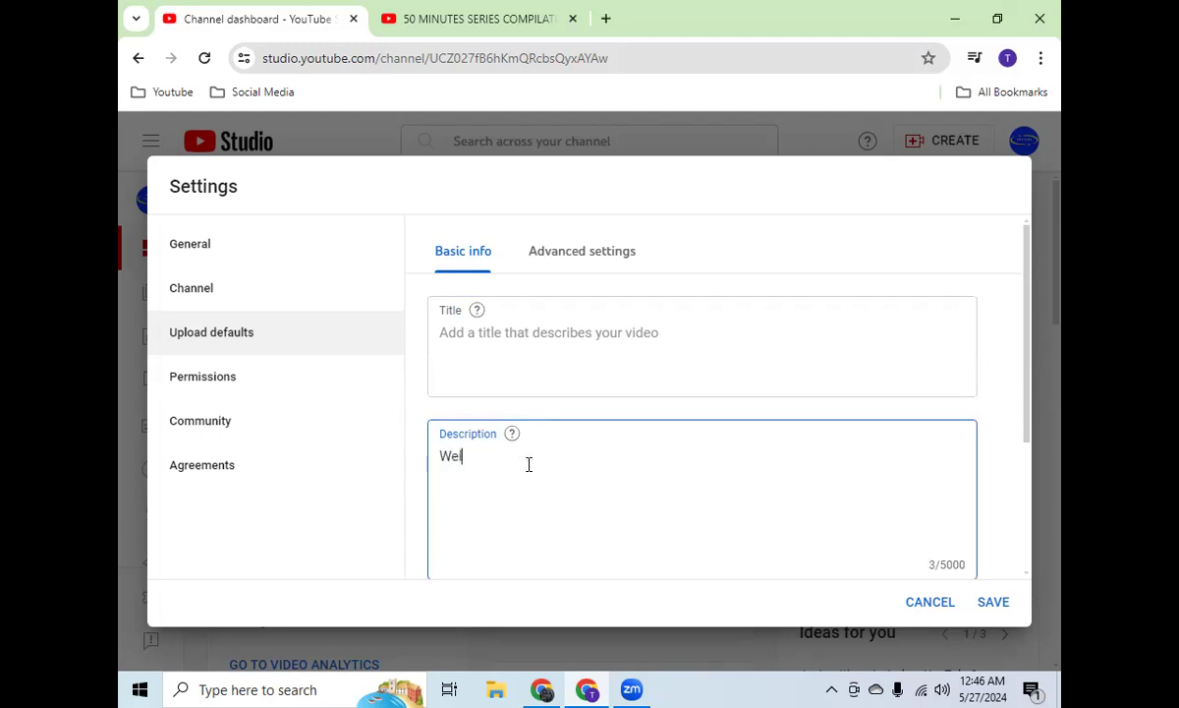
type("come to my Islamic Channle")
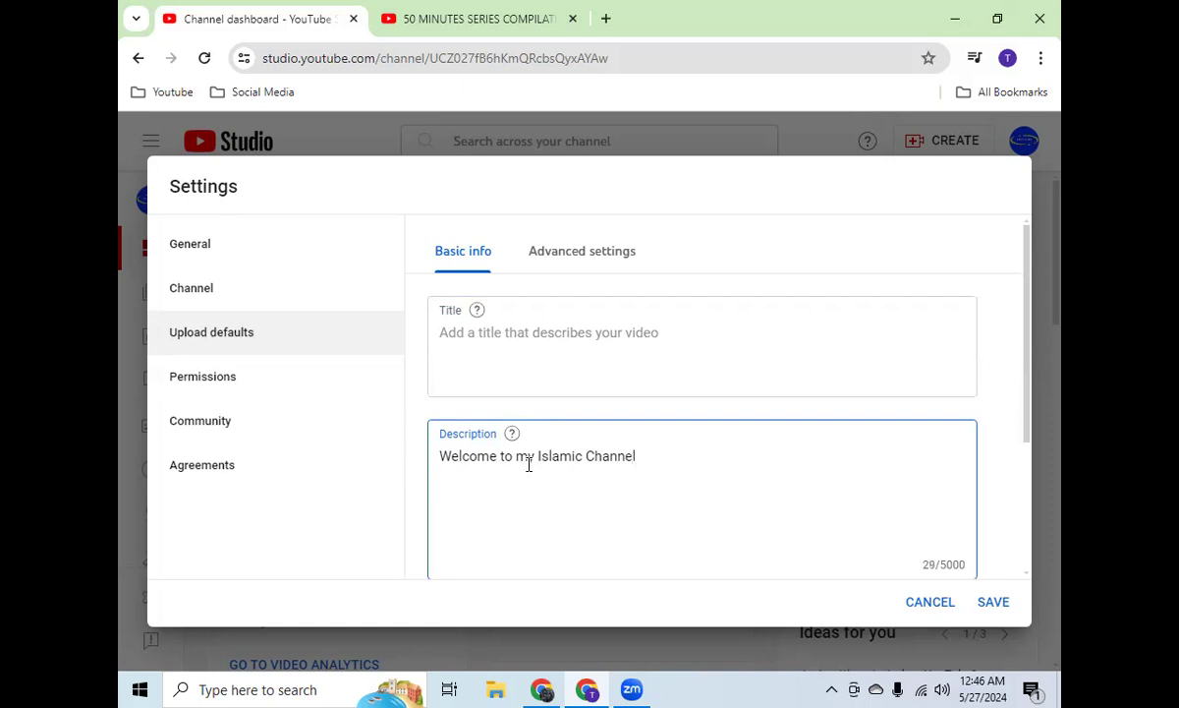
key("BackSpace")
type(".")
key("Return")
key("Return")
type("Fou")
key("BackSpace")
type("llow")
type(" use ")
type("@")
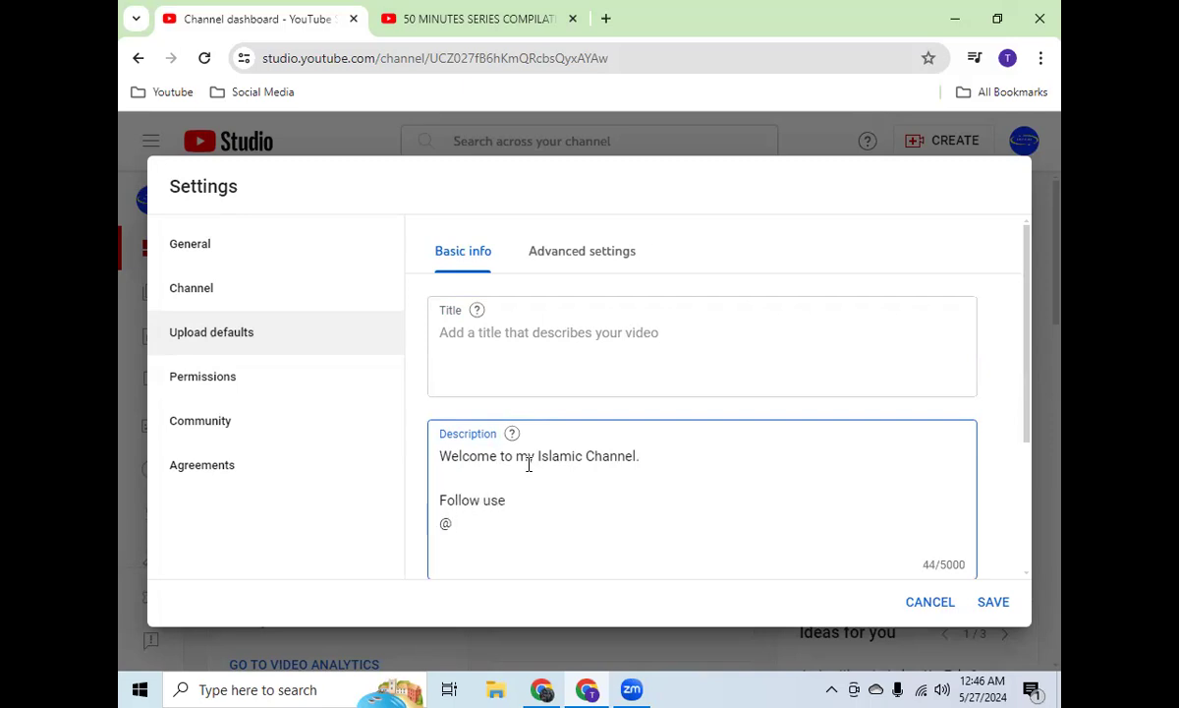
type("halalvision")
key("Return")
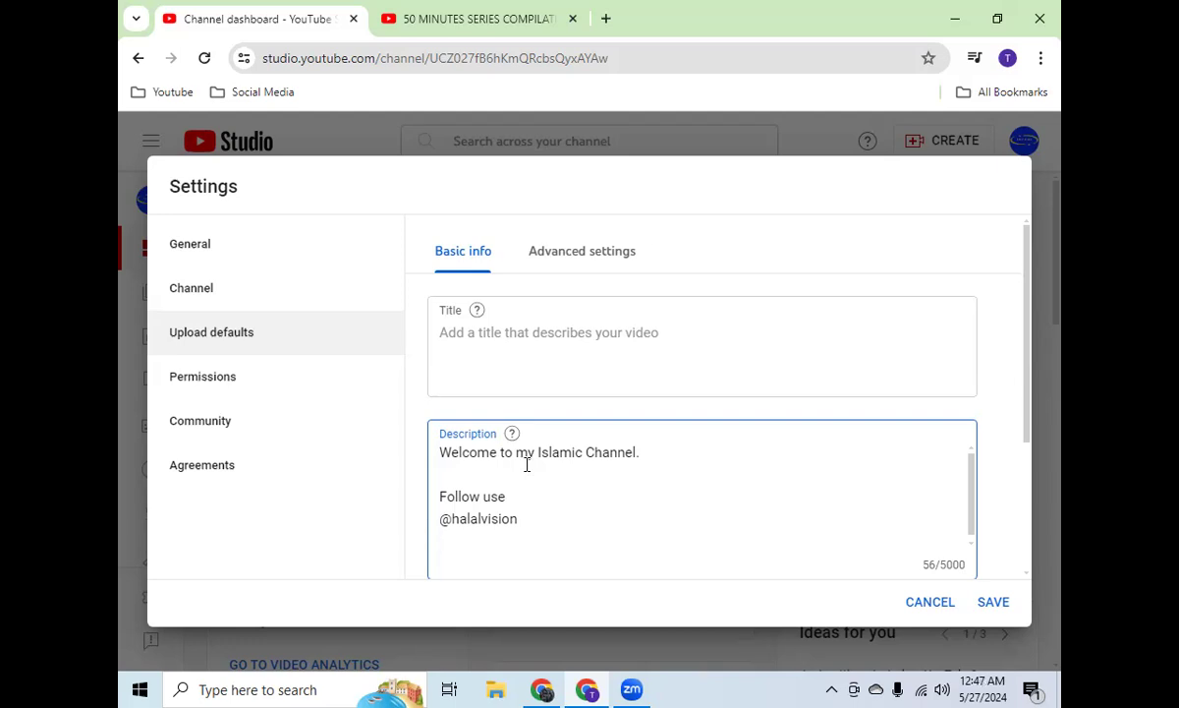
left_click_drag(522, 517, 423, 527)
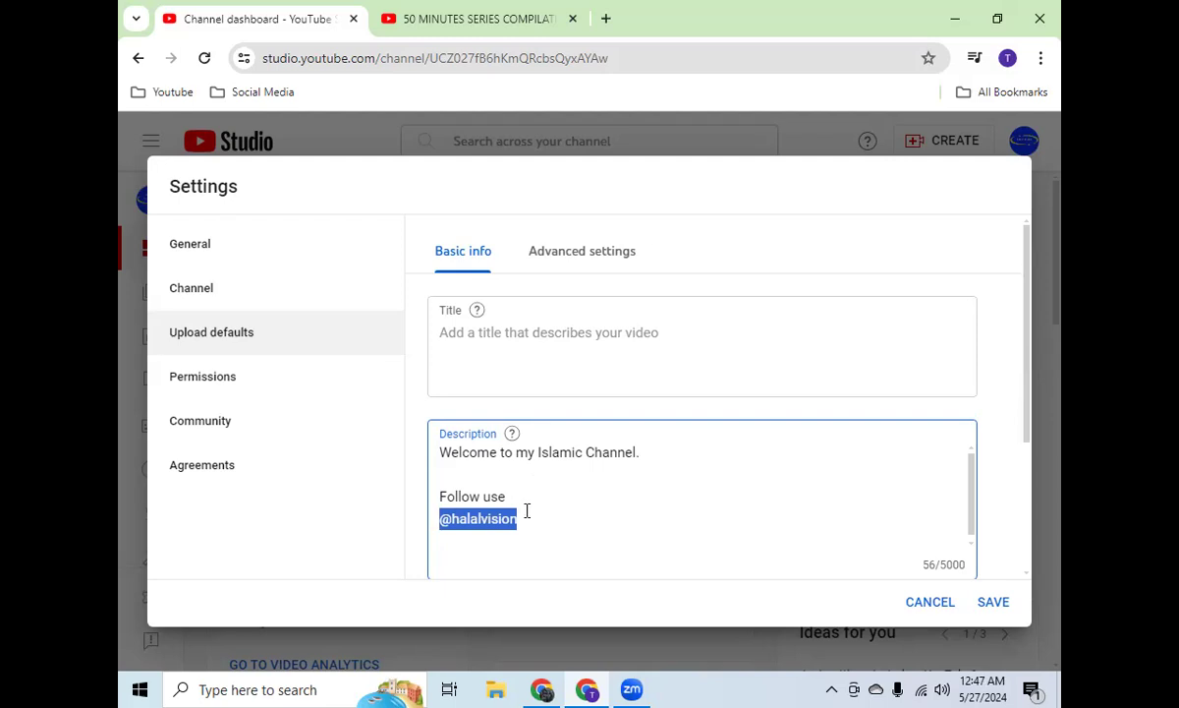
left_click(471, 28)
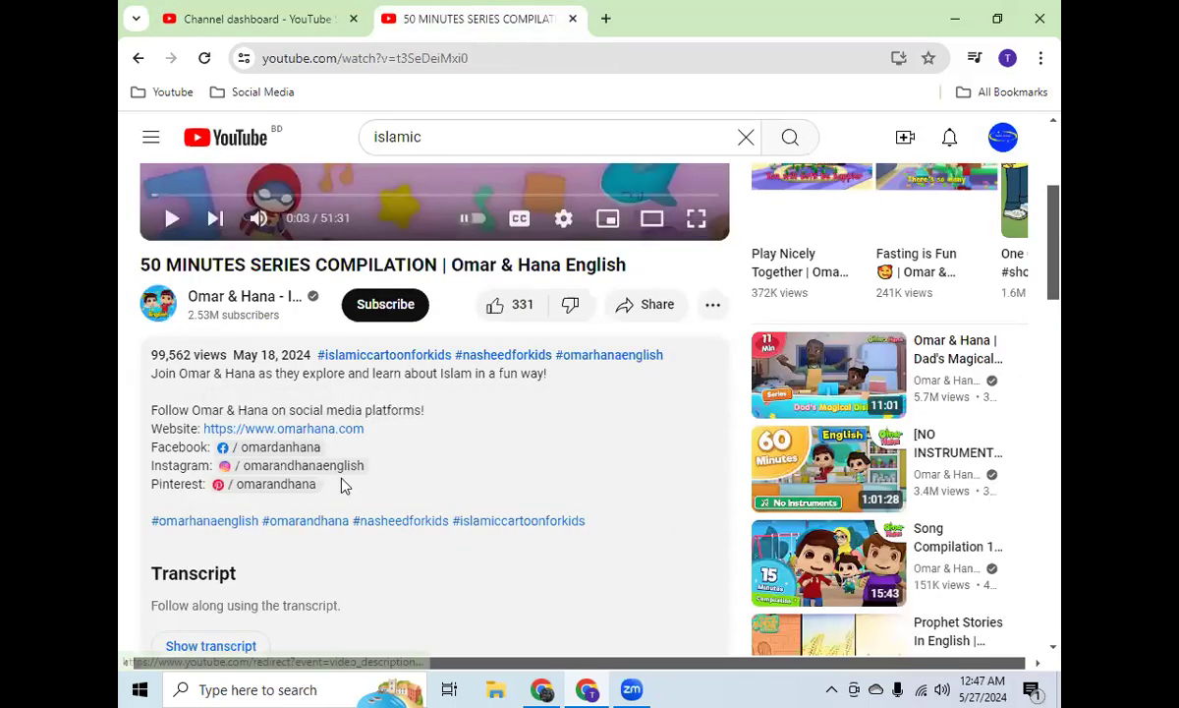
left_click_drag(342, 487, 148, 398)
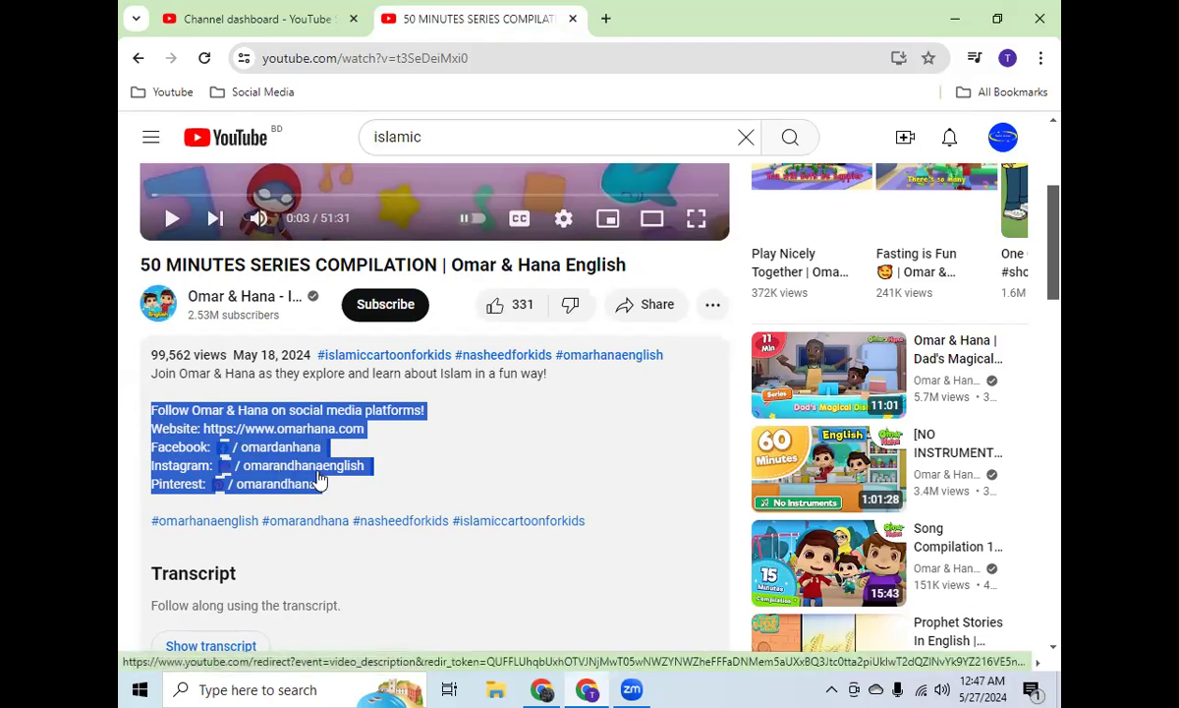
left_click(259, 18)
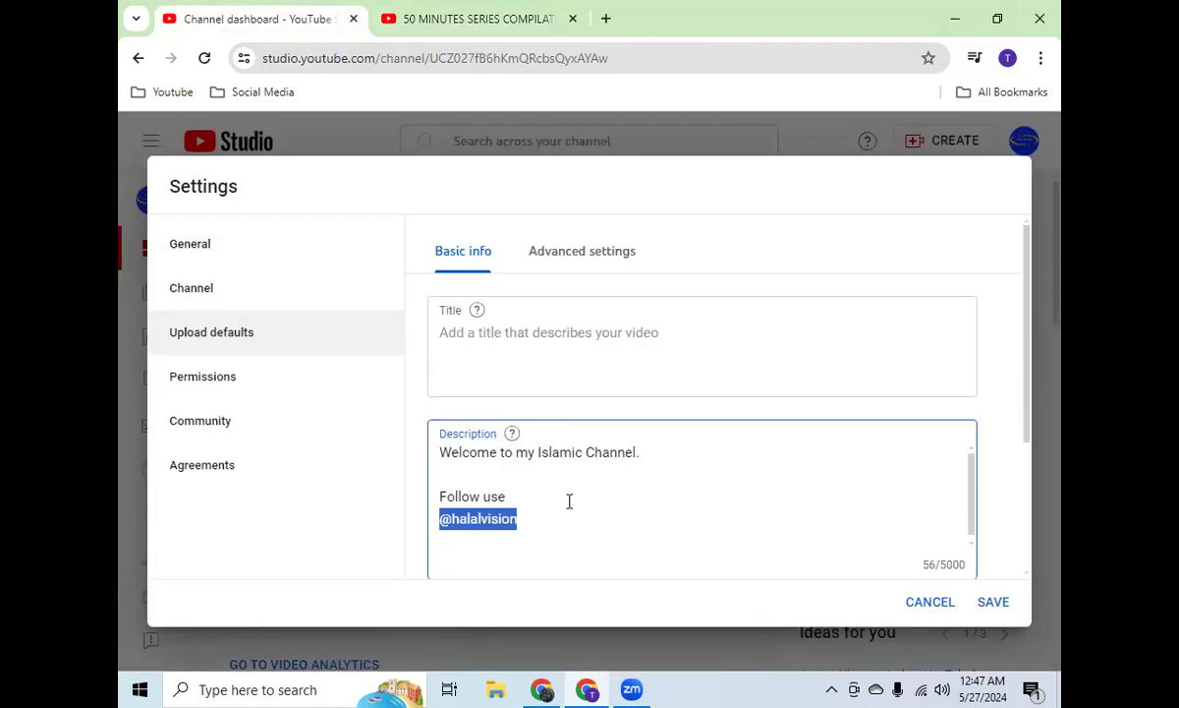
left_click(474, 11)
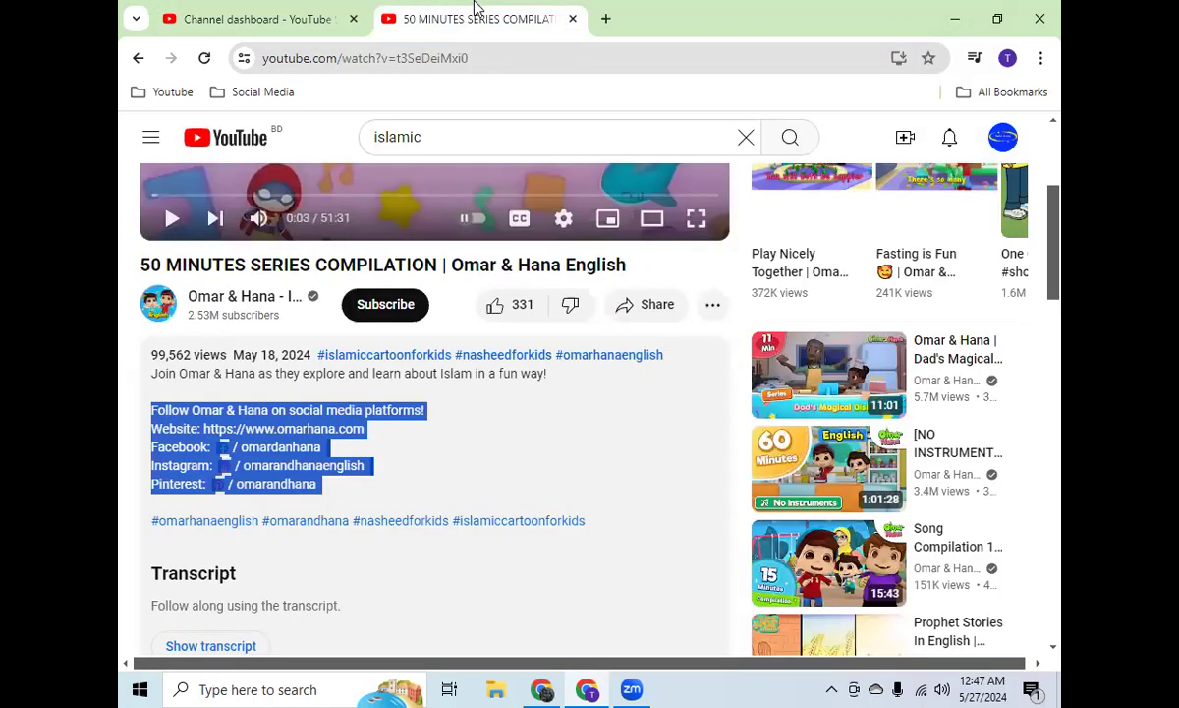
left_click(295, 14)
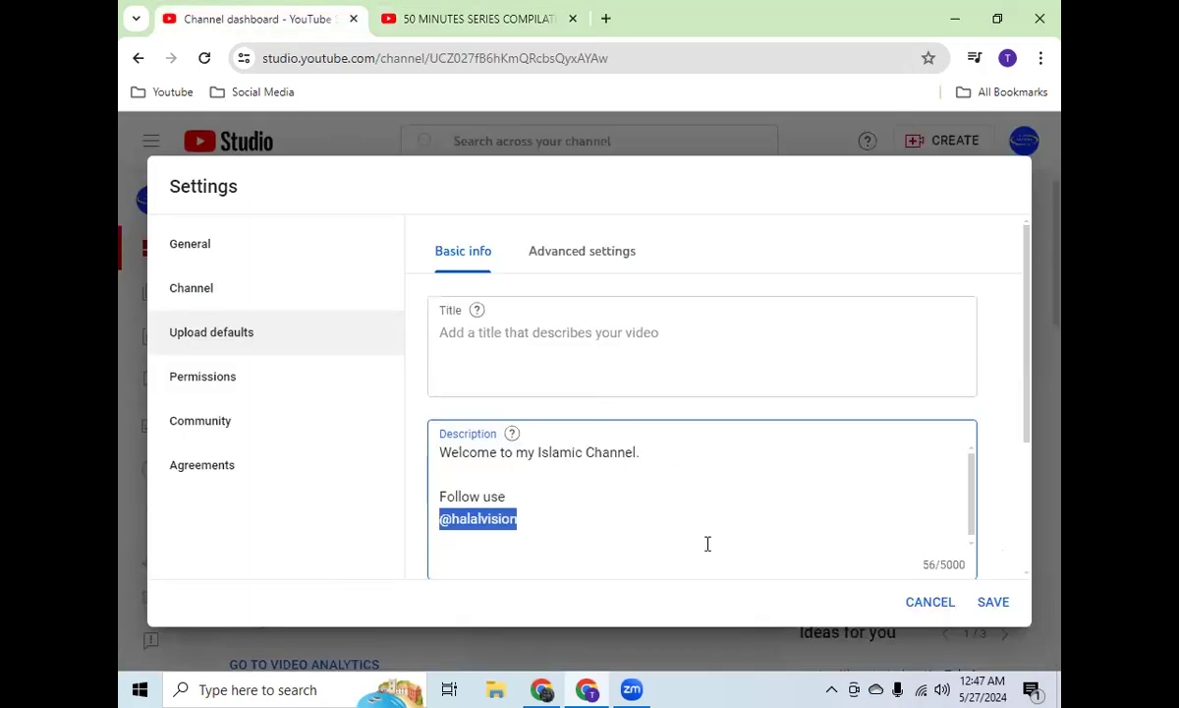
key("ctrl+v")
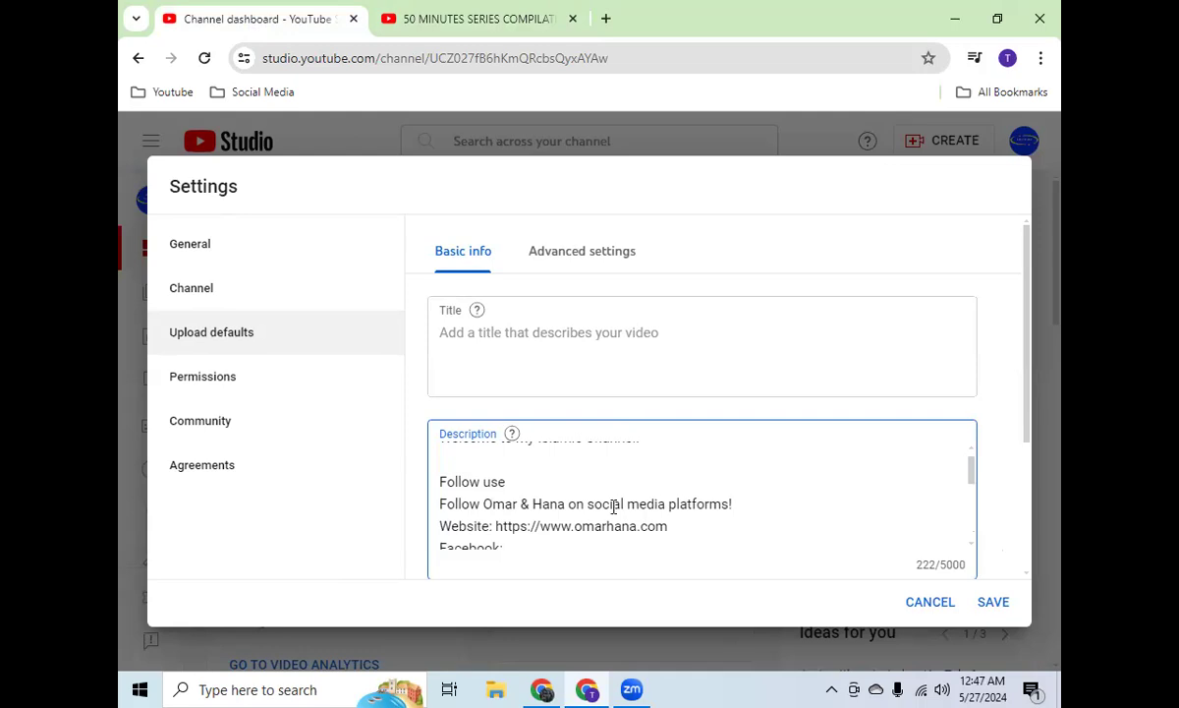
Step: Replace "Omar & Hana" with "Halal Vision" in the social media platforms line of the default description
double_click(540, 504)
left_click_drag(519, 504, 483, 504)
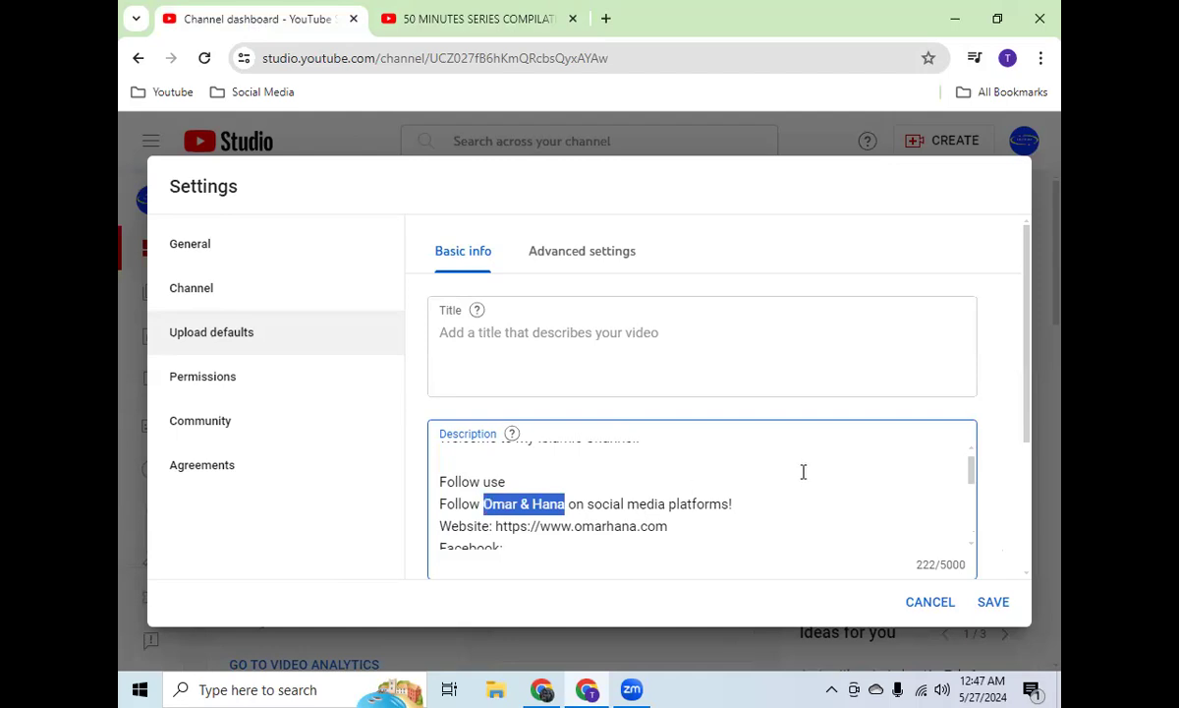
type("Halal Vio")
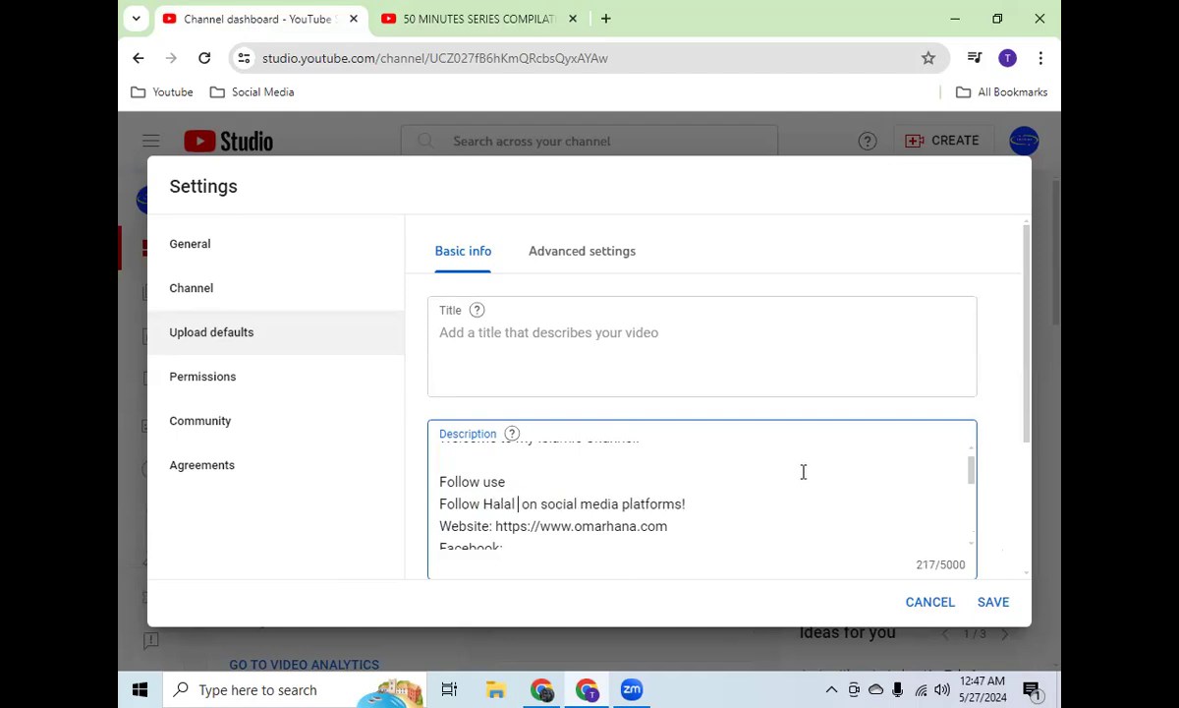
key("BackSpace")
key("BackSpace")
type("isin")
key("BackSpace")
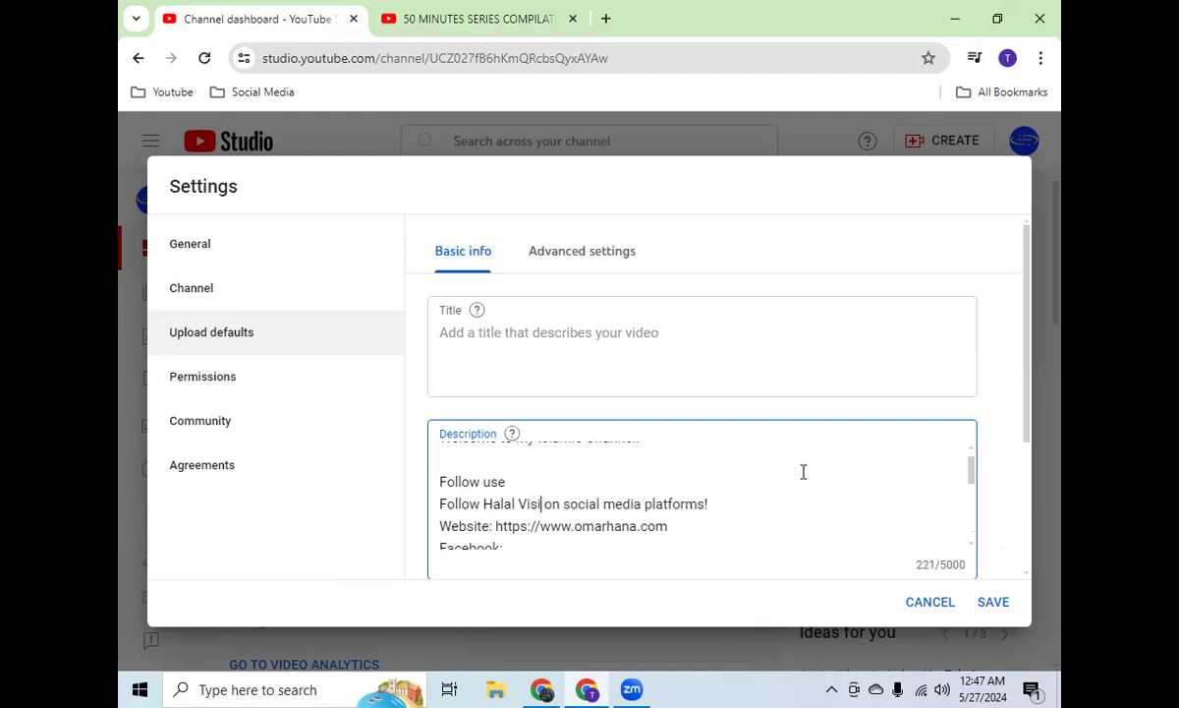
type("on")
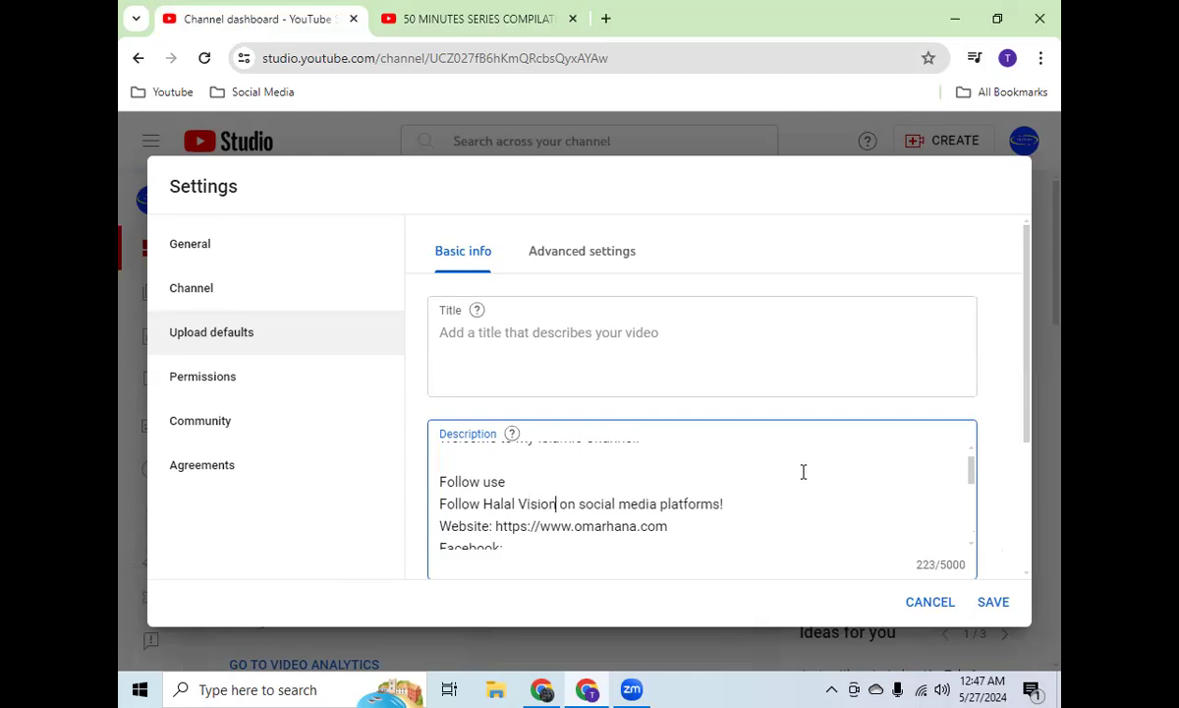
Step: Delete the whole Website line from the pasted social media block in the default description
scroll(790, 471, "down", 1)
scroll(698, 481, "up", 2)
left_click(666, 525)
key("shift+Home")
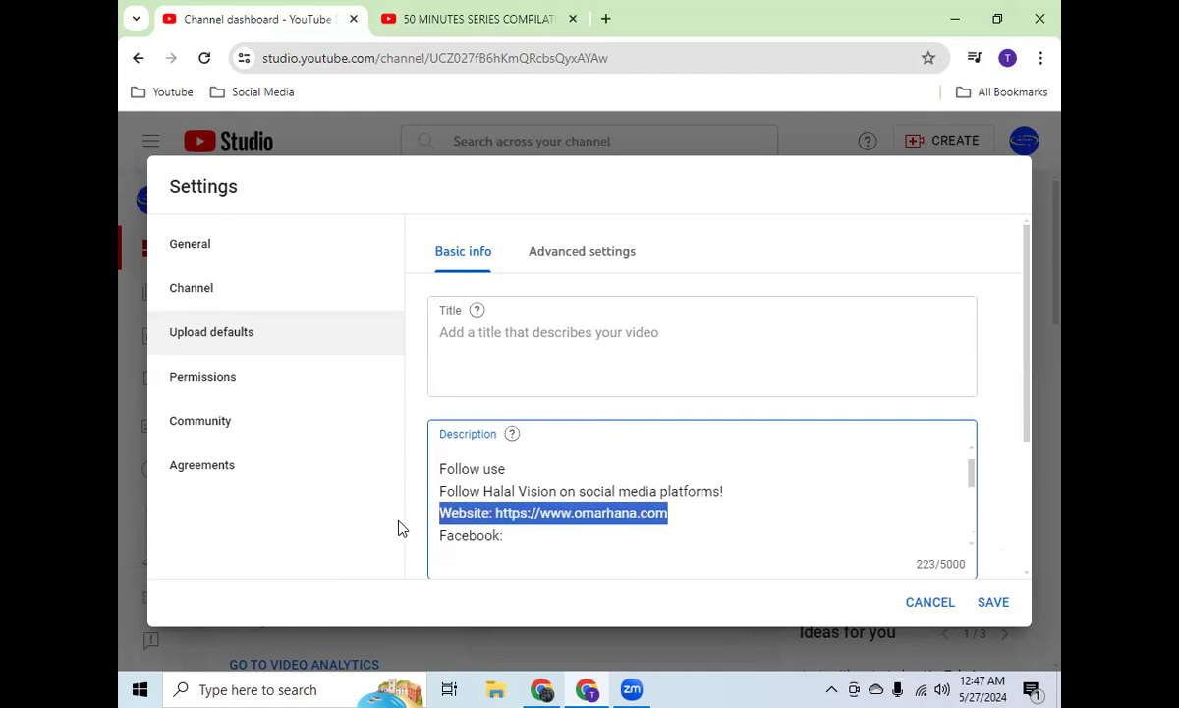
key("Delete")
key("Delete")
Step: Remove the extra line breaks and the "/ omardanhana" handle after the Facebook label, leaving its link empty
left_click(513, 515)
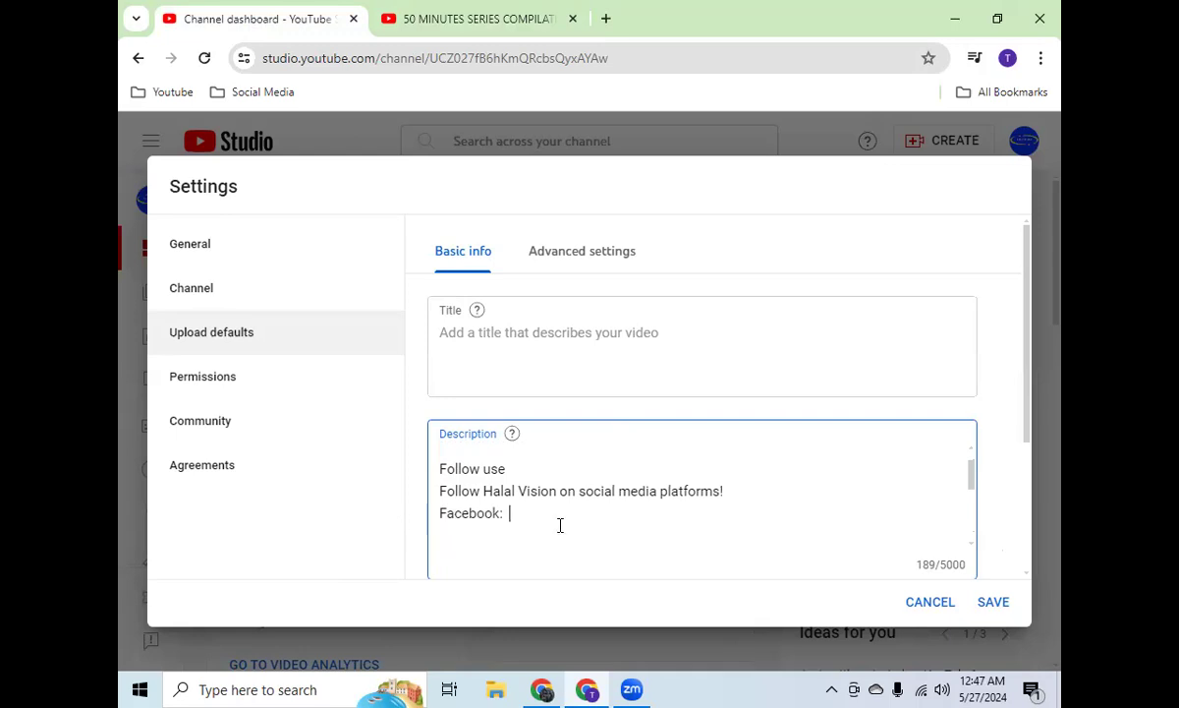
scroll(560, 525, "down", 3)
scroll(651, 531, "up", 3)
key("Delete")
key("Delete")
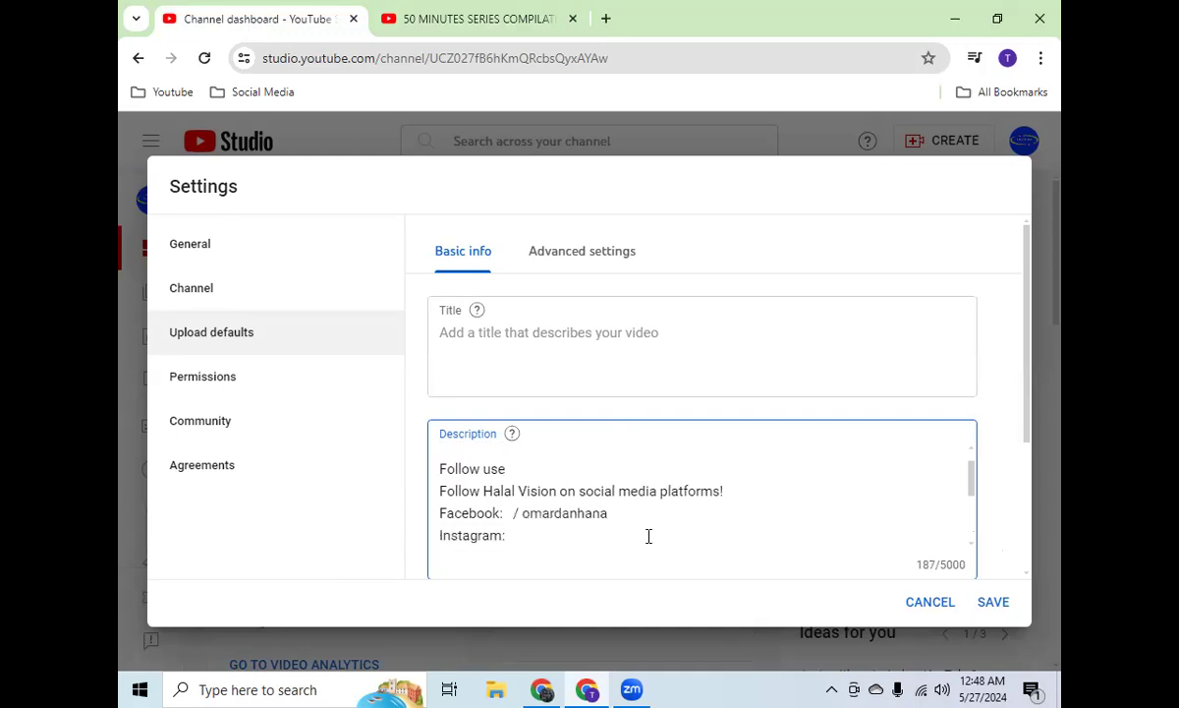
key("shift+End")
key("Delete")
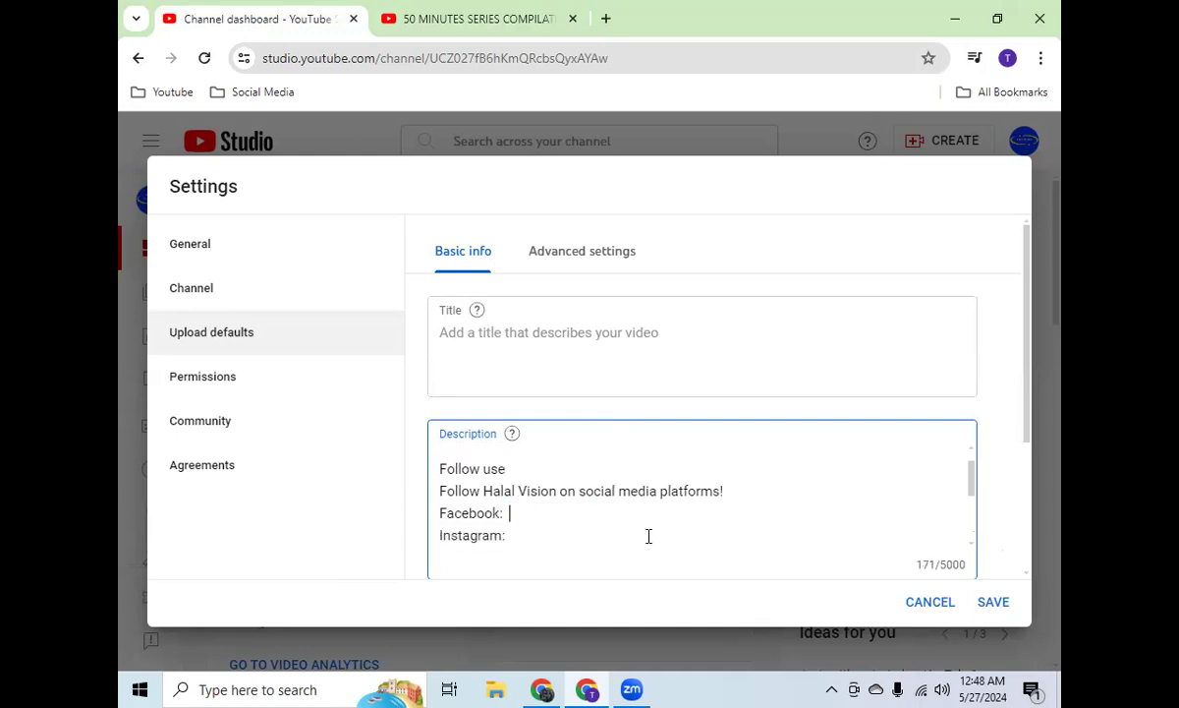
Step: Remove the blank line and the "/ omarandhanaenglish" handle after the Instagram label, leaving its link empty
left_click(530, 542)
key("shift+Down")
key("shift+Down")
key("shift+Down")
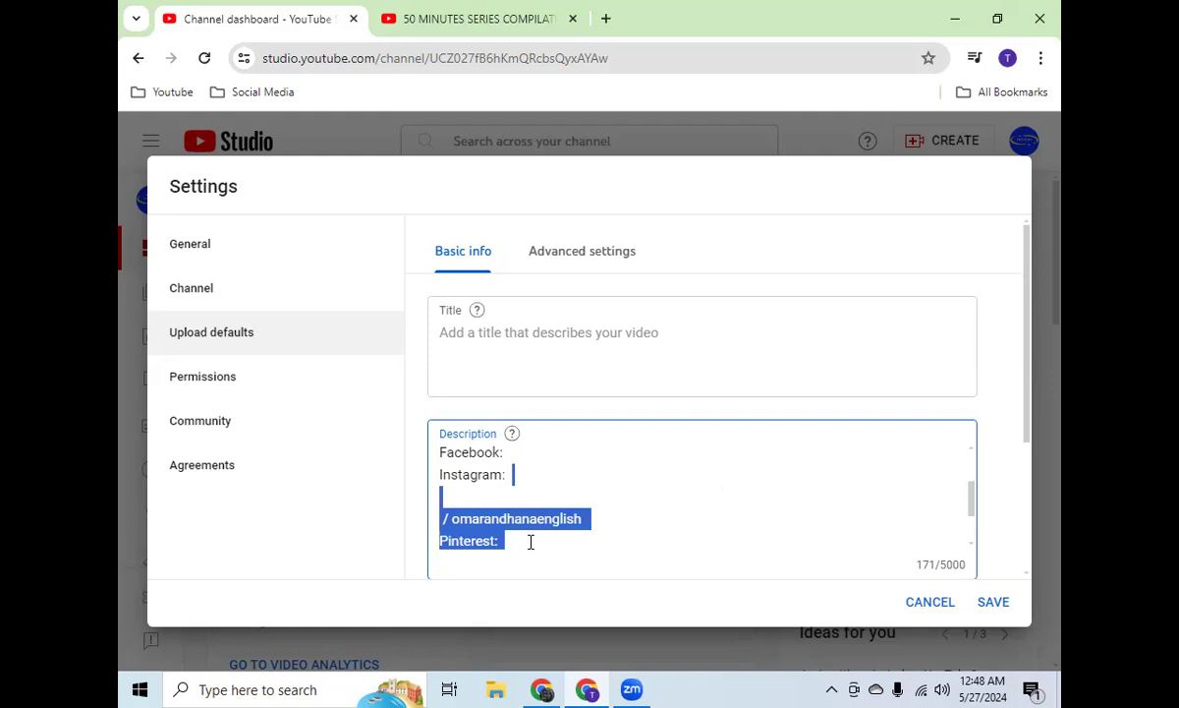
key("shift+Up")
key("shift+End")
key("BackSpace")
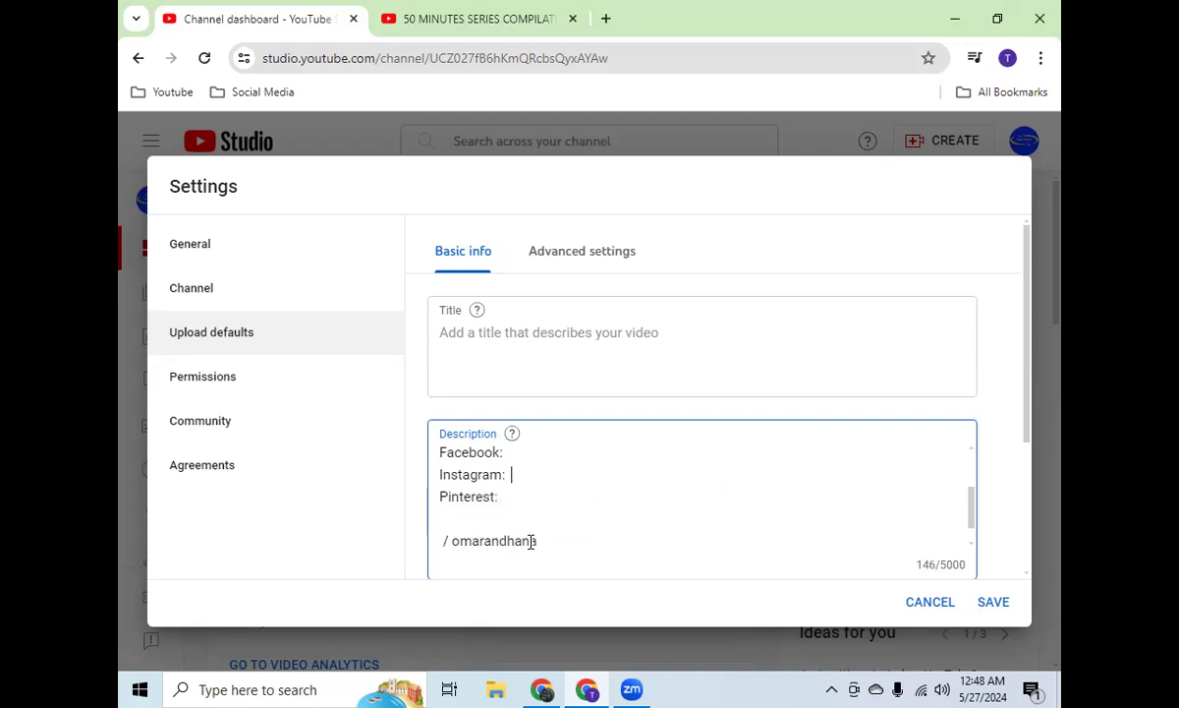
Step: Remove the blank line and the "/ omarandhana" handle after the Pinterest label in the default description
key("Down")
key("shift+Down")
key("shift+Down")
key("shift+End")
key("BackSpace")
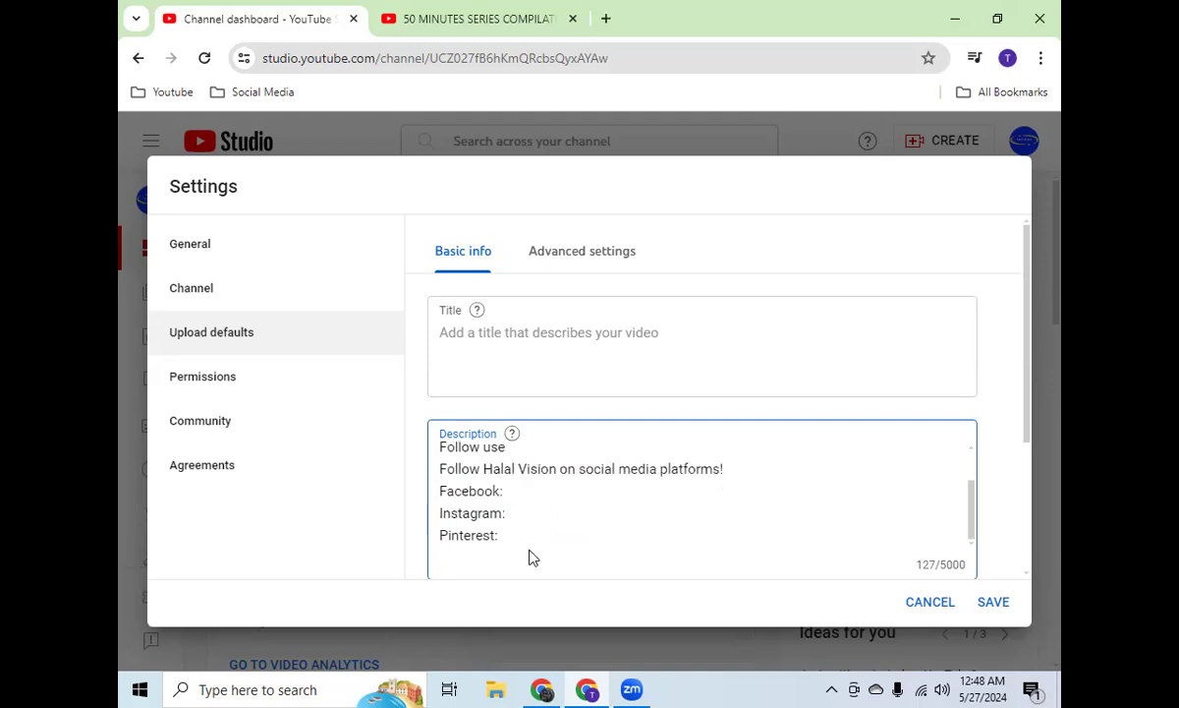
Step: Add a blank line and start a new line below the Pinterest label in the default description
scroll(535, 497, "up", 2)
scroll(535, 498, "down", 2)
key("Return")
key("Return")
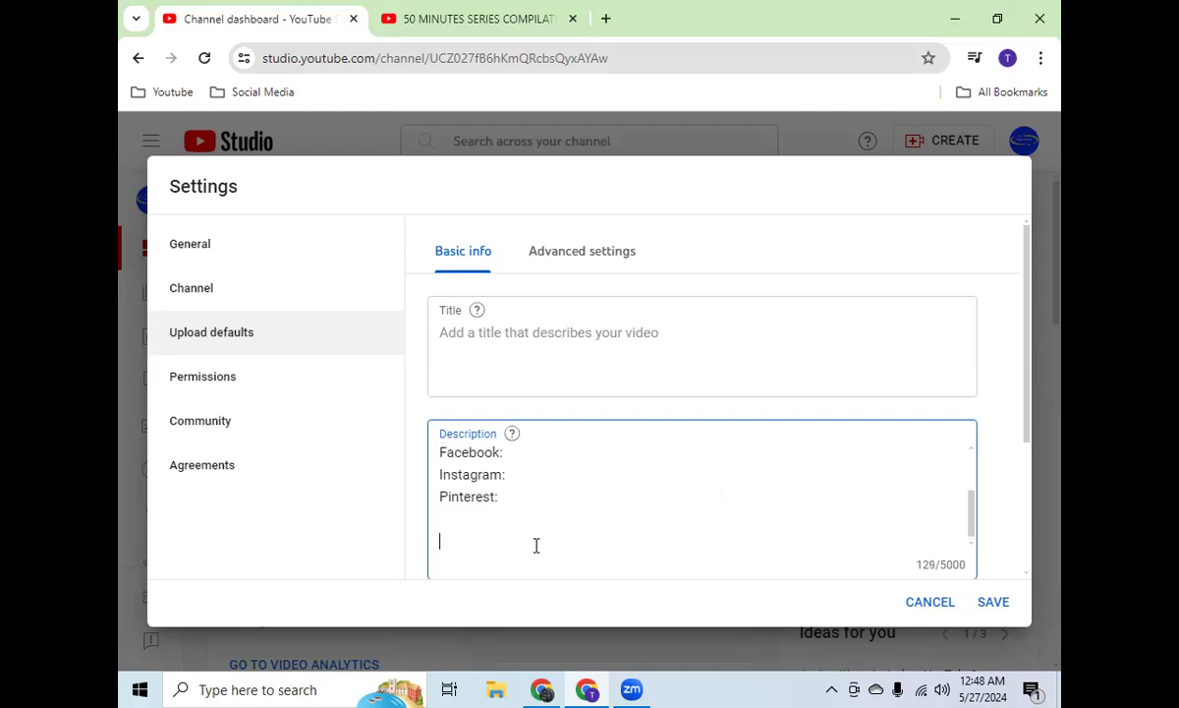
type("#halalvision #halal #vision $")
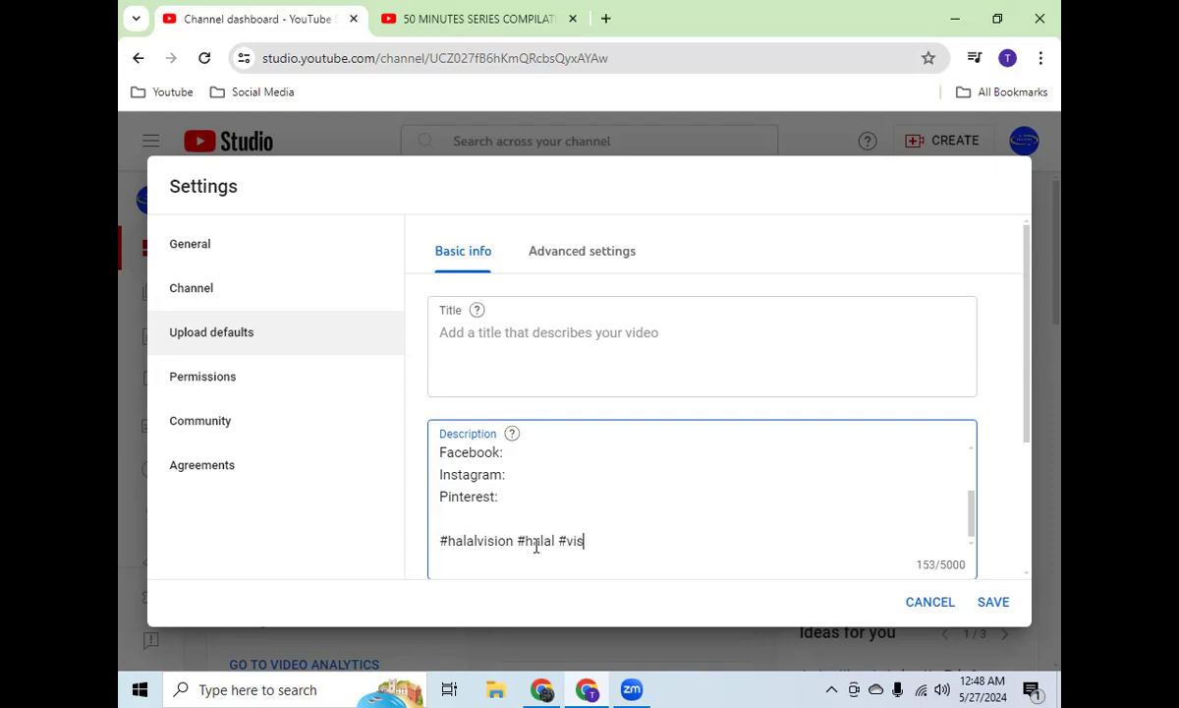
Step: Enter the hashtags "#halalvision #halal #vision #islamic" at the end of the default description
key("BackSpace")
type("#islamic")
Step: Start editing the empty default tags below the description in the upload defaults
scroll(693, 476, "down", 2)
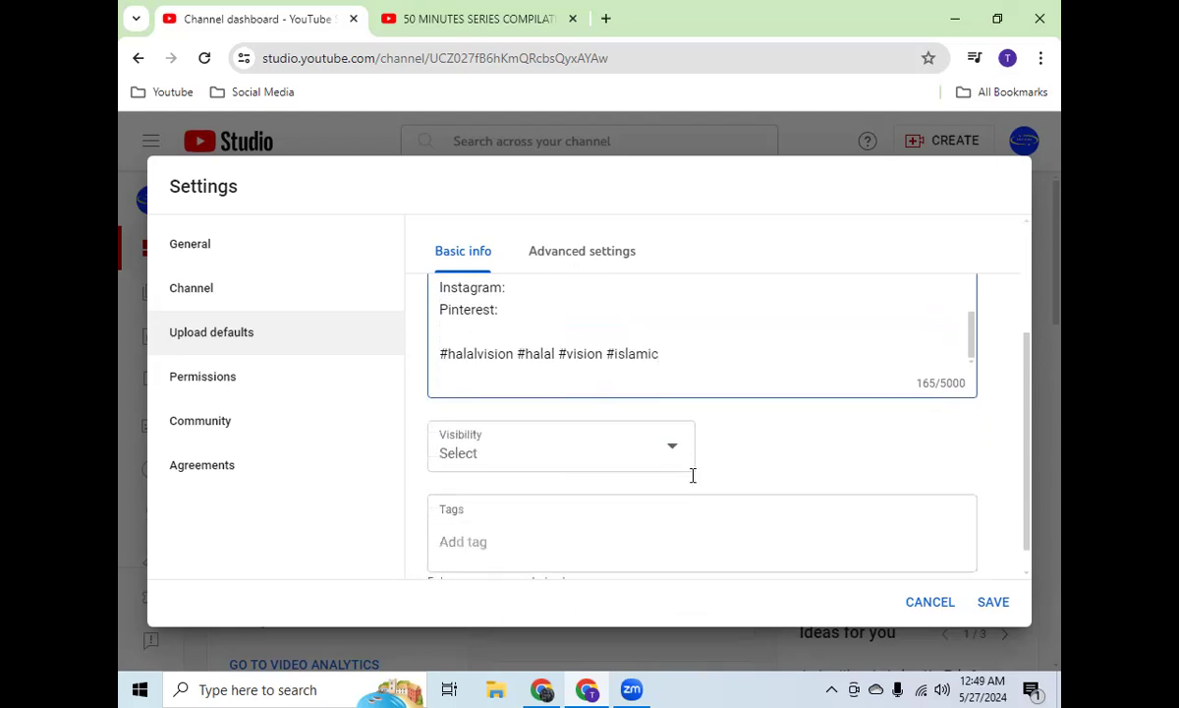
scroll(543, 521, "down", 1)
left_click(512, 516)
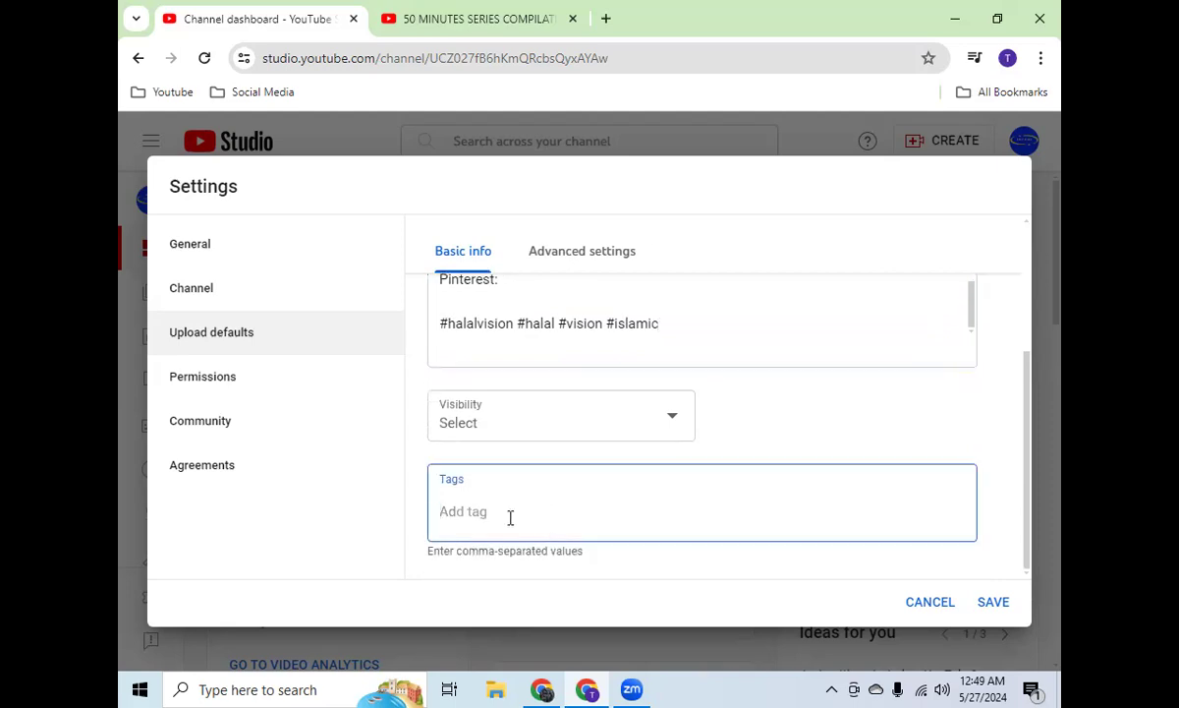
type("halal vis")
key("BackSpace")
key("BackSpace")
type("ision")
key("BackSpace")
key("BackSpace")
key("BackSpace")
key("BackSpace")
key("BackSpace")
key("BackSpace")
key("BackSpace")
key("BackSpace")
key("BackSpace")
key("BackSpace")
key("BackSpace")
Step: Add "Halal Vision", "Halal" and "Vision" as three separate default tags
type("Halal Vision")
key("Return")
type("Halal")
key("Return")
type("Vision")
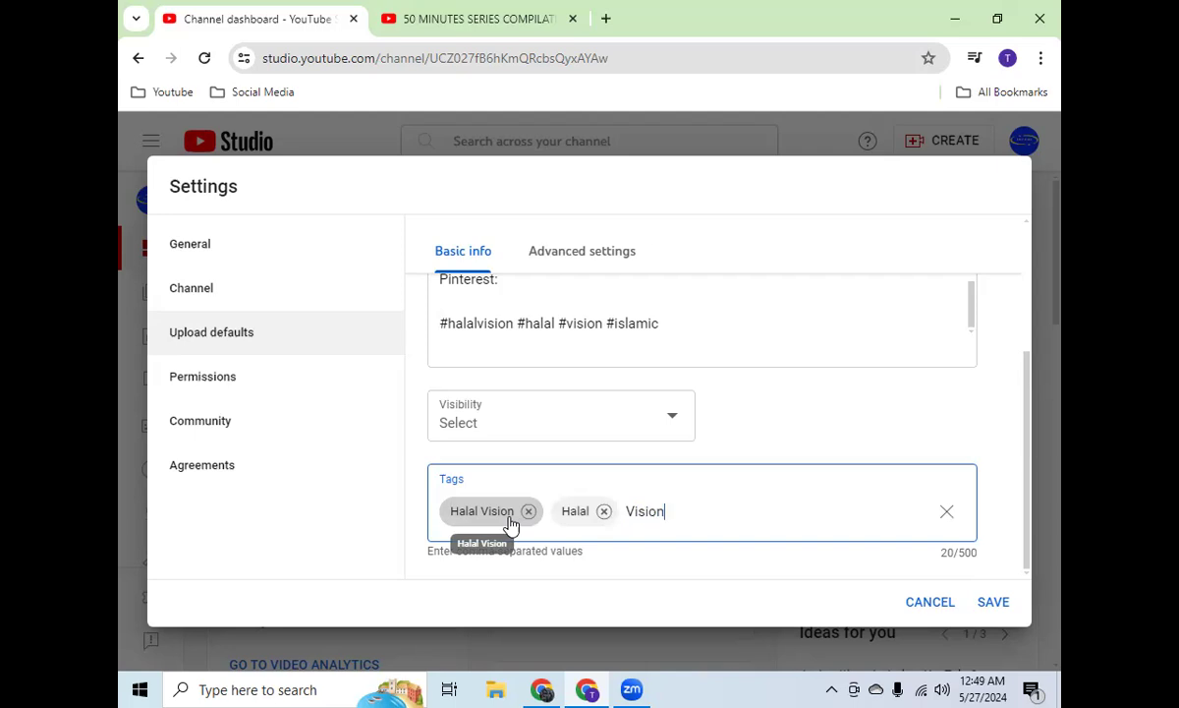
key("Return")
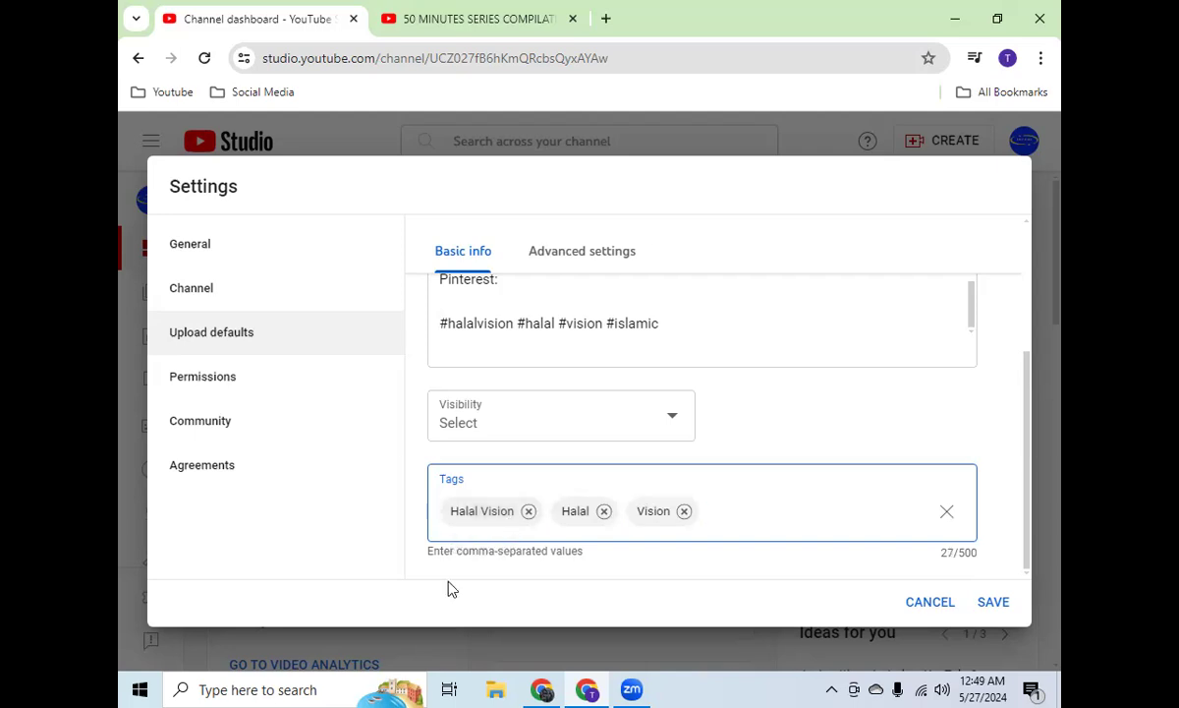
Step: Consult the Omar & Hana video page and add "Omar & Hena" as another default tag in the upload defaults
left_click(397, 22)
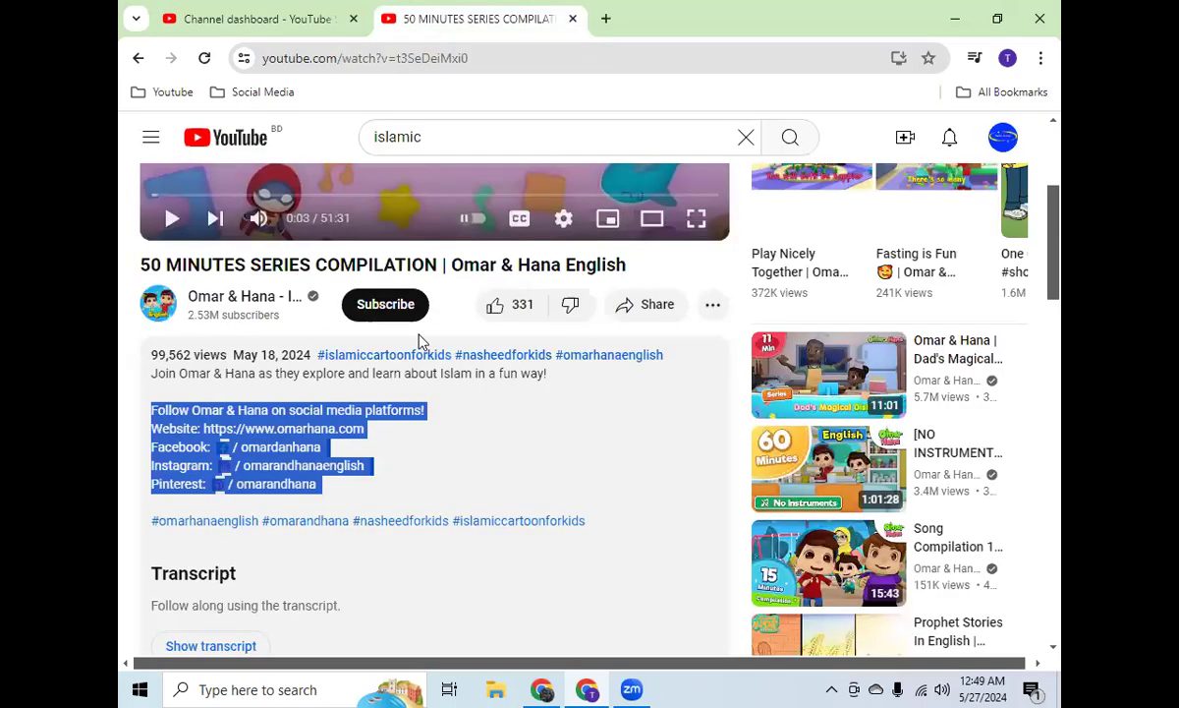
scroll(421, 337, "up", 3)
scroll(422, 337, "down", 2)
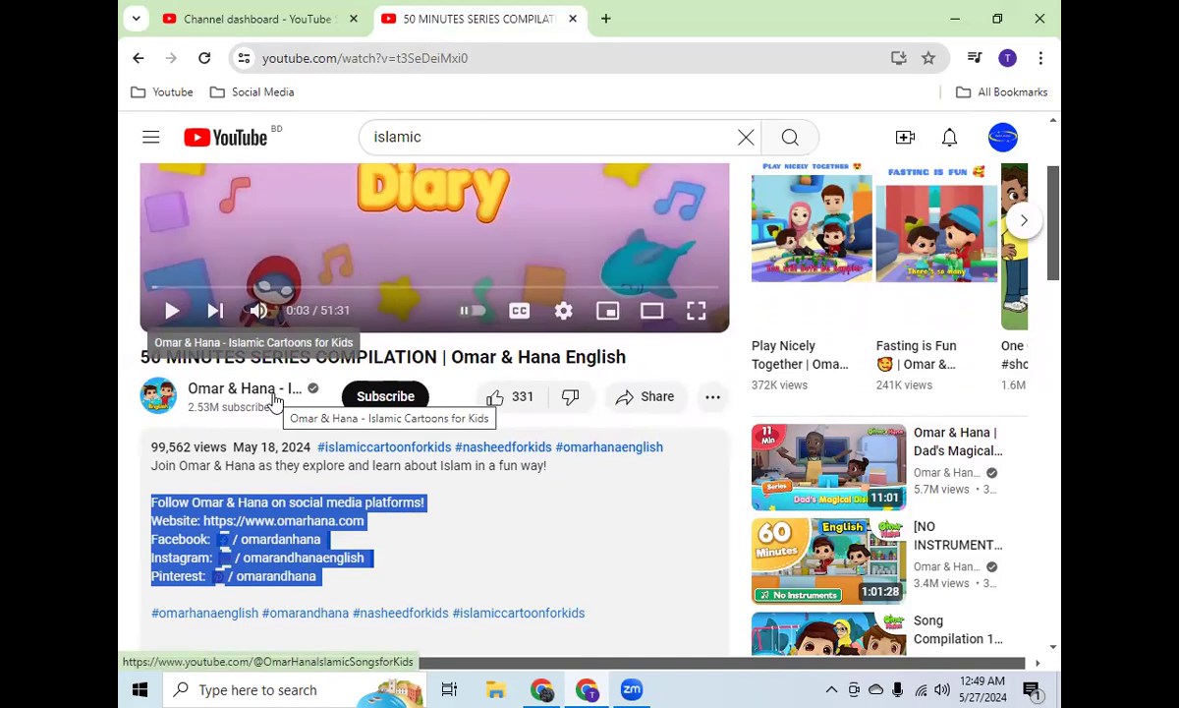
left_click(250, 18)
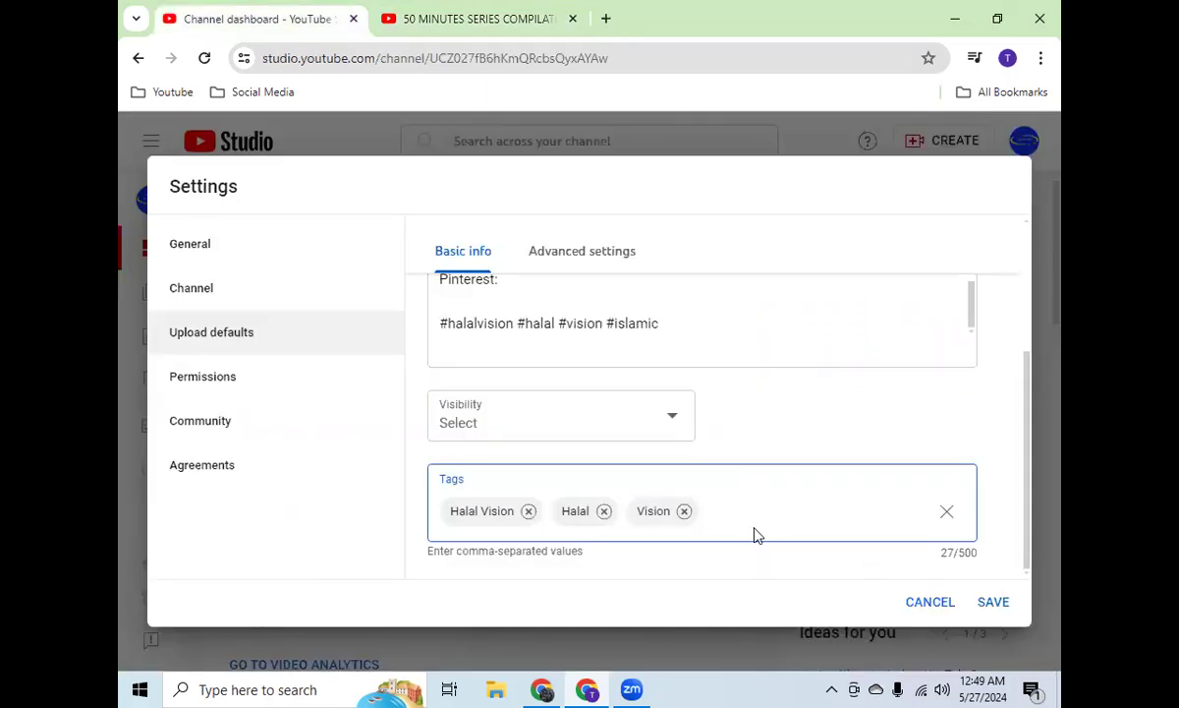
type("Omar & Hena")
key("Return")
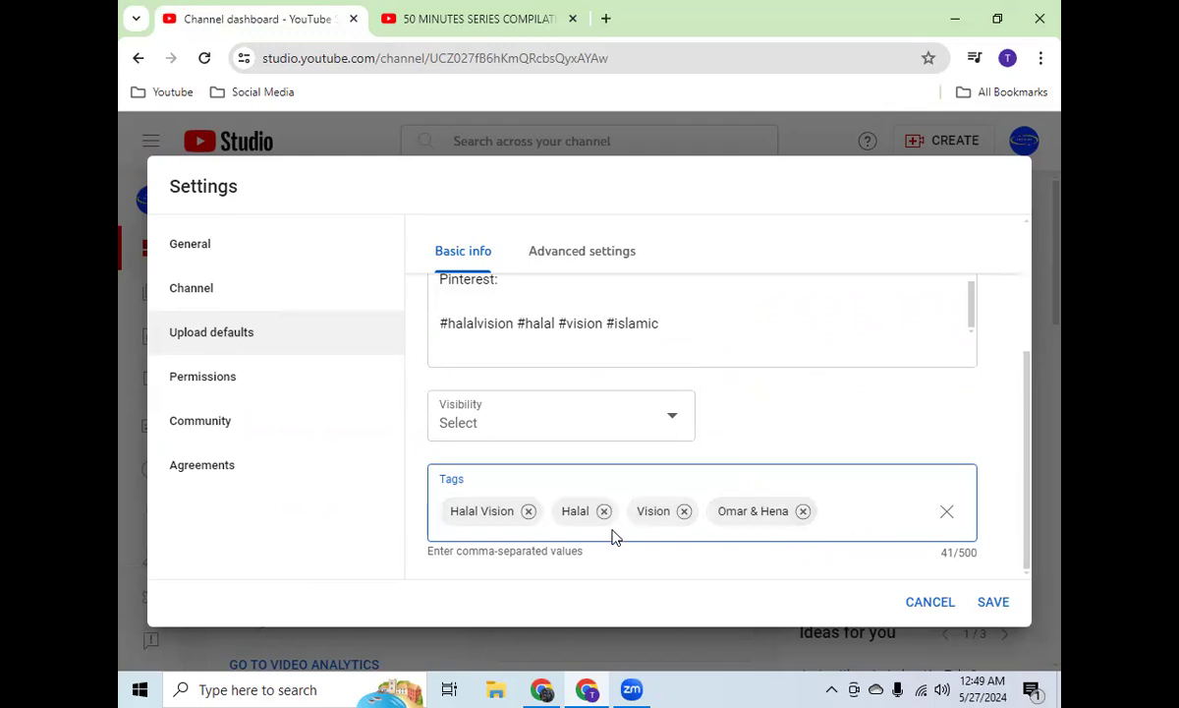
Step: View the available default visibility options without choosing one
scroll(692, 413, "up", 3)
scroll(691, 414, "down", 3)
left_click(627, 422)
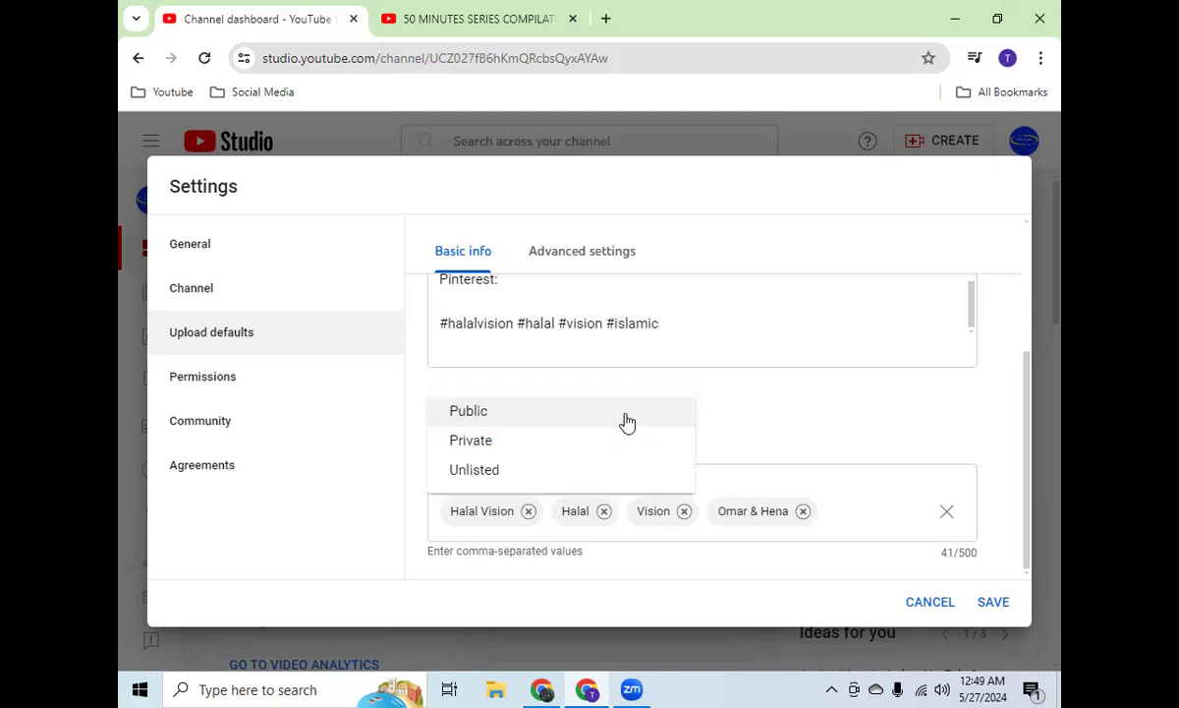
left_click(866, 378)
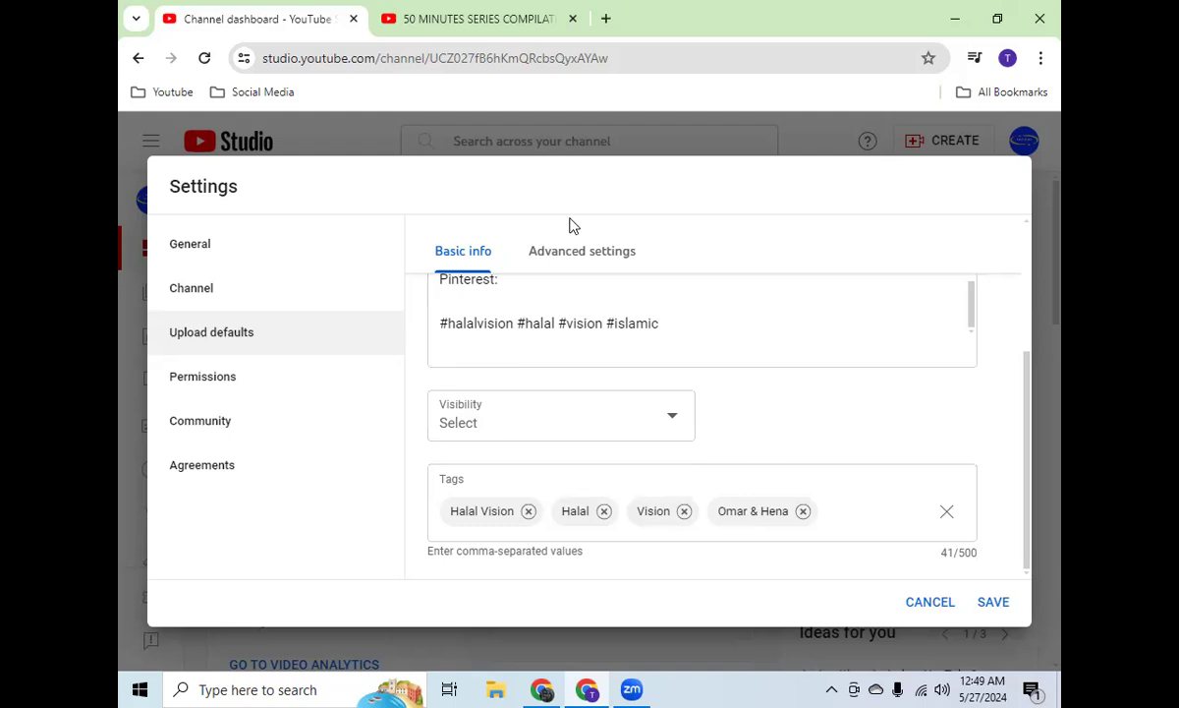
Step: Delete the text "Follow use" above the social media platforms line in the default description
scroll(800, 329, "up", 5)
scroll(1025, 321, "up", 5)
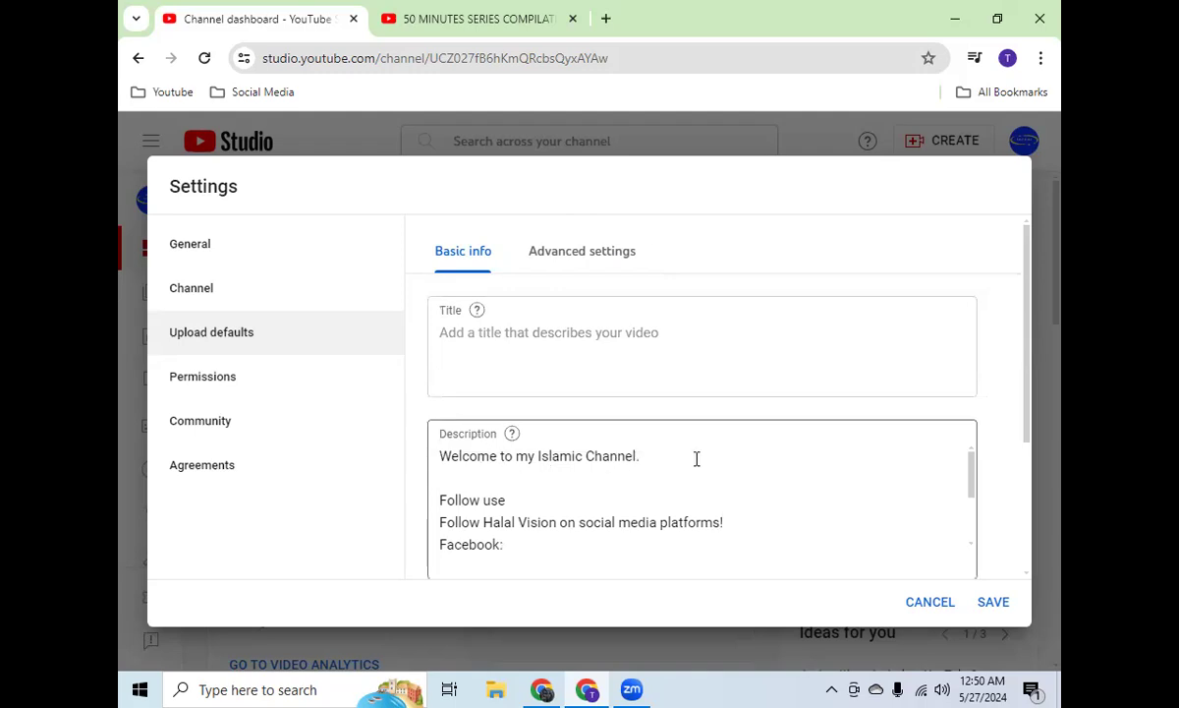
scroll(697, 459, "down", 2)
scroll(697, 459, "up", 2)
left_click(634, 501)
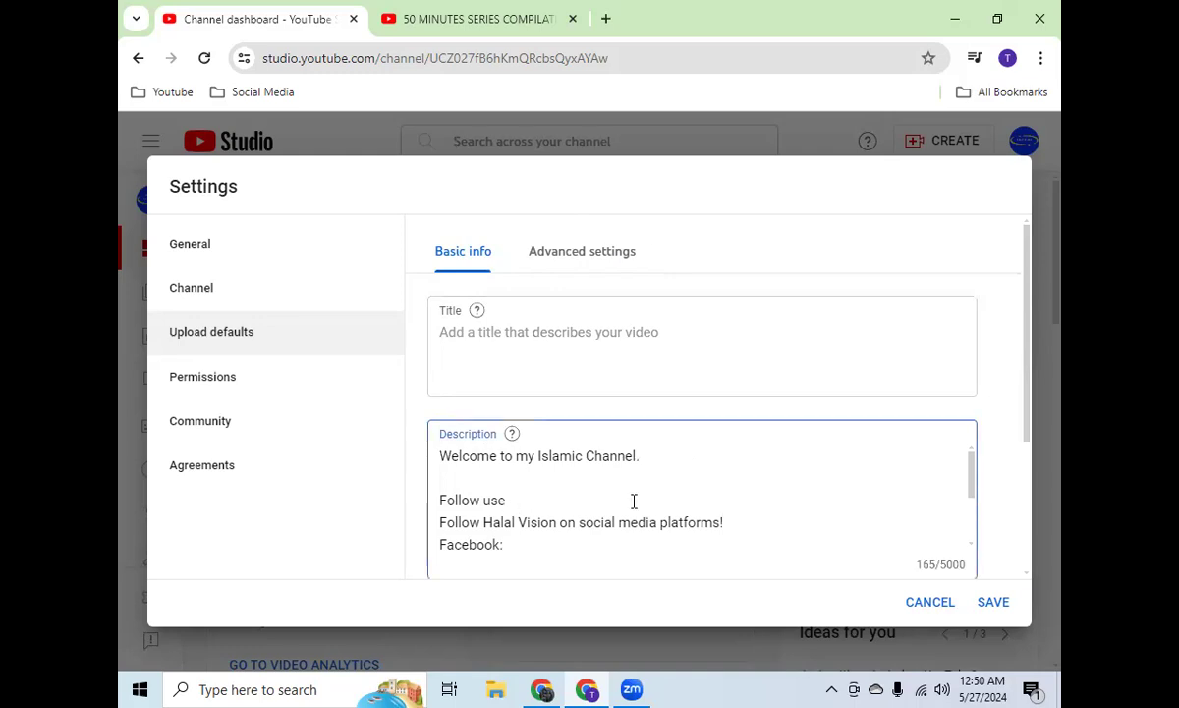
key("BackSpace")
key("BackSpace")
key("BackSpace")
key("BackSpace")
key("BackSpace")
key("BackSpace")
key("BackSpace")
key("BackSpace")
key("BackSpace")
key("BackSpace")
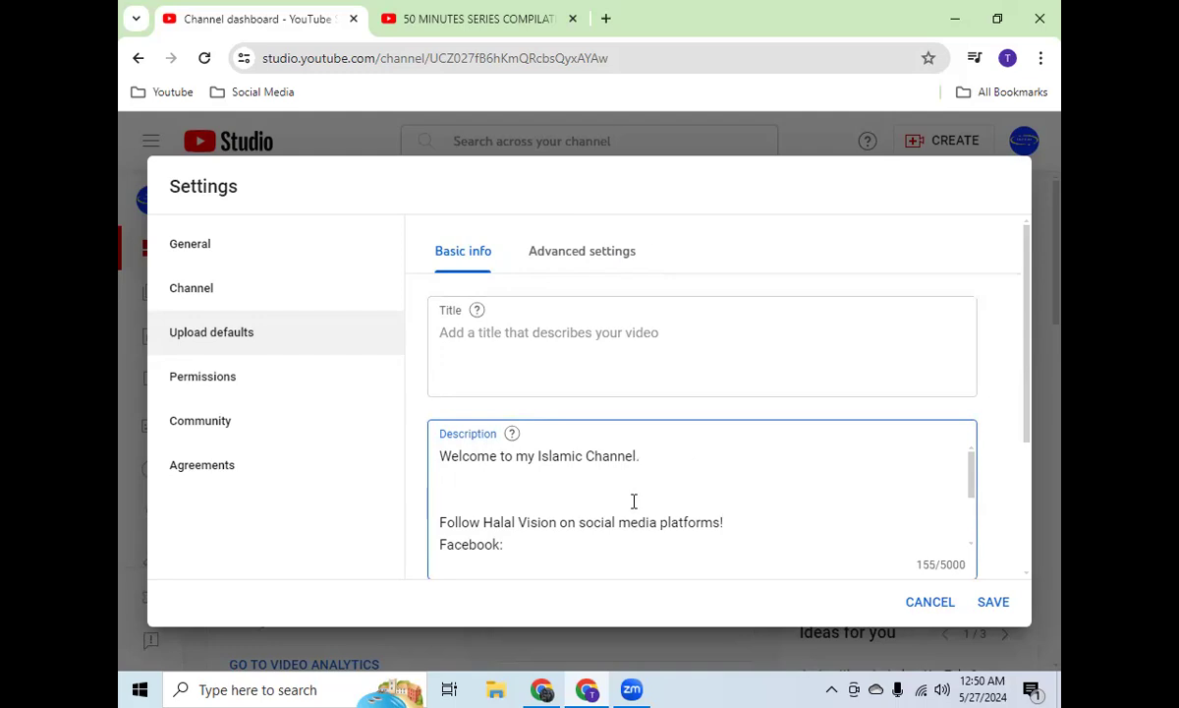
Step: Review the social links and hashtags in the default description and the default tags below it
scroll(634, 502, "down", 2)
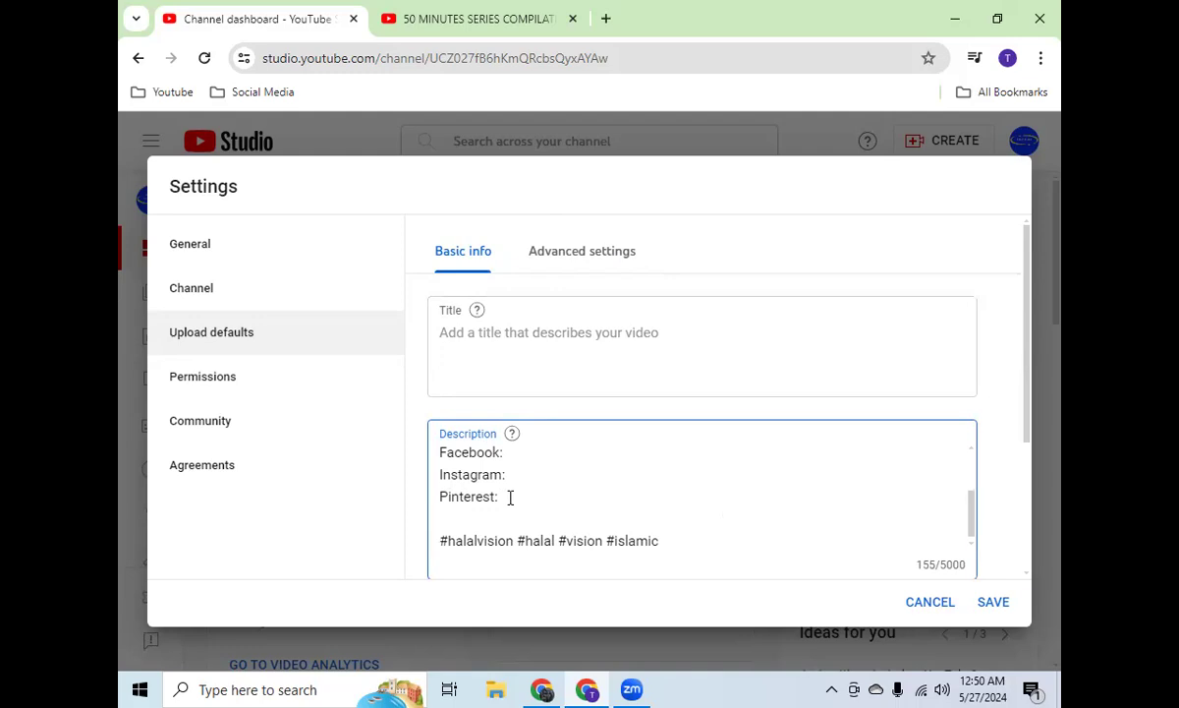
scroll(620, 482, "down", 1)
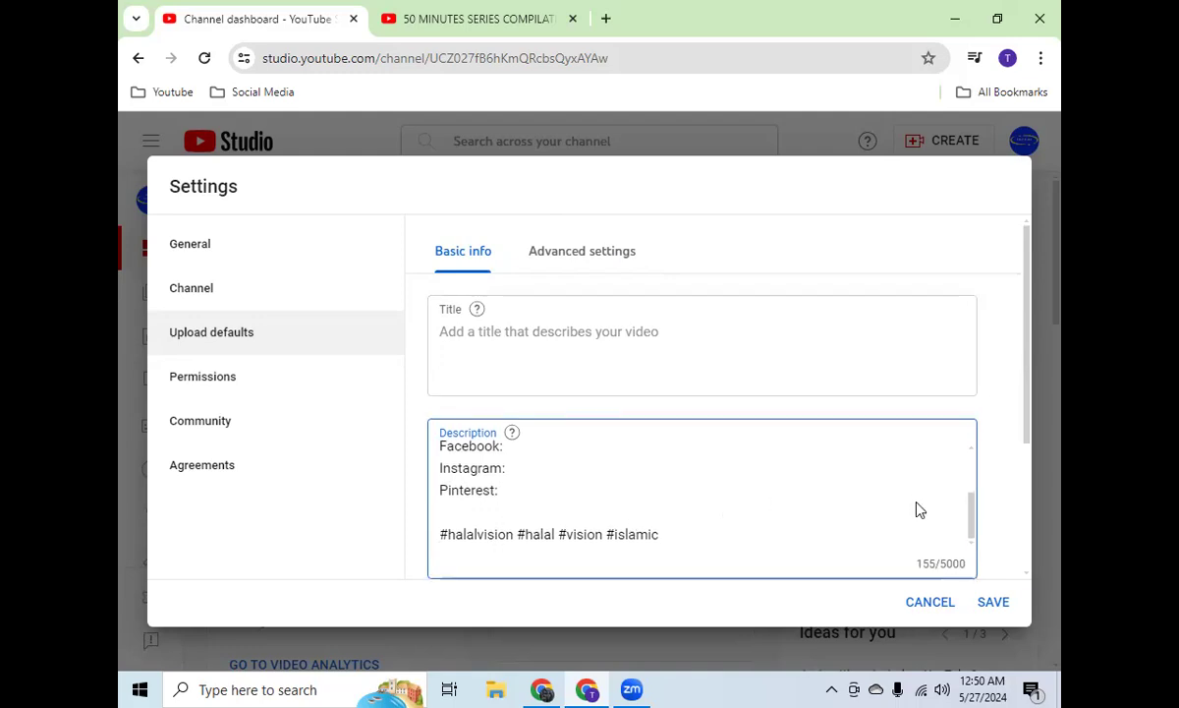
scroll(934, 509, "down", 4)
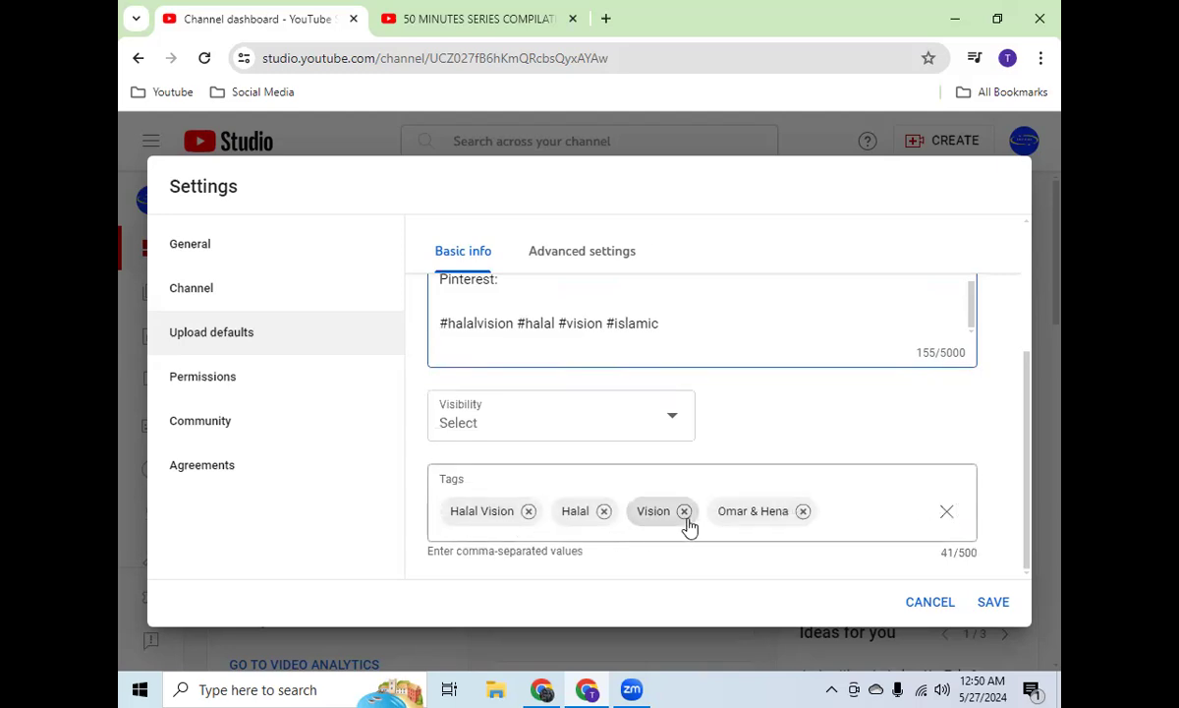
scroll(761, 393, "up", 3)
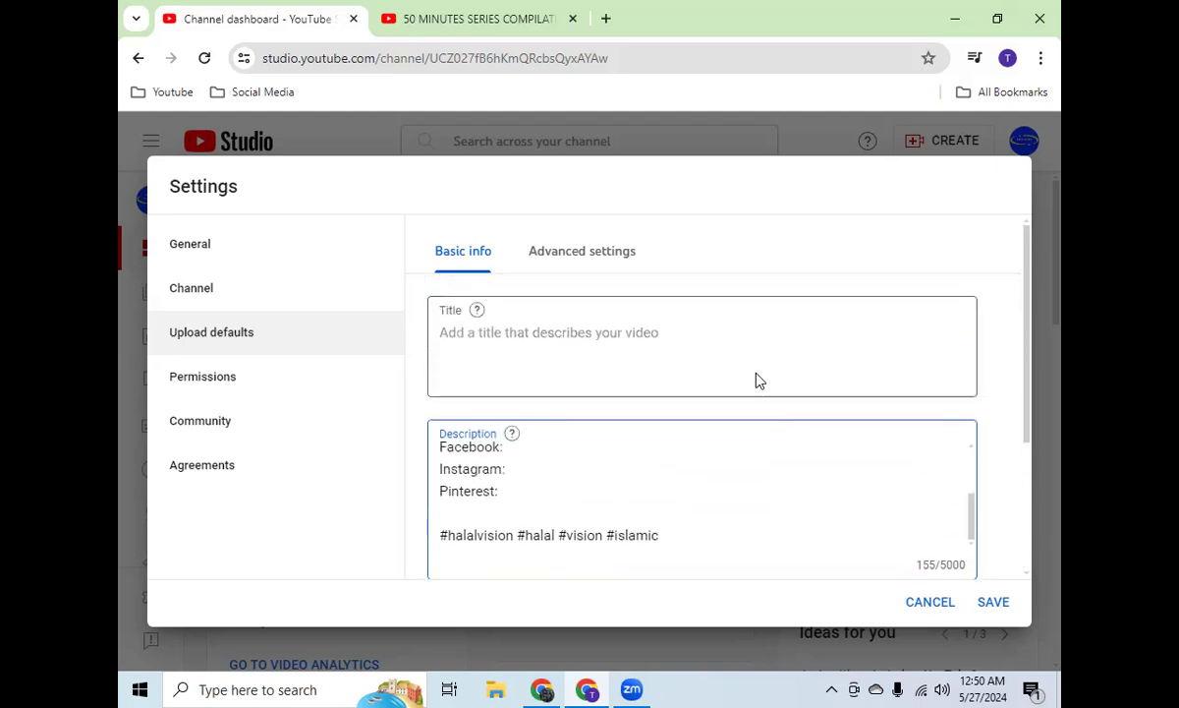
Step: Review the advanced upload defaults down to the comment options and toggle the setting for automatic chapters and key moments
left_click(575, 251)
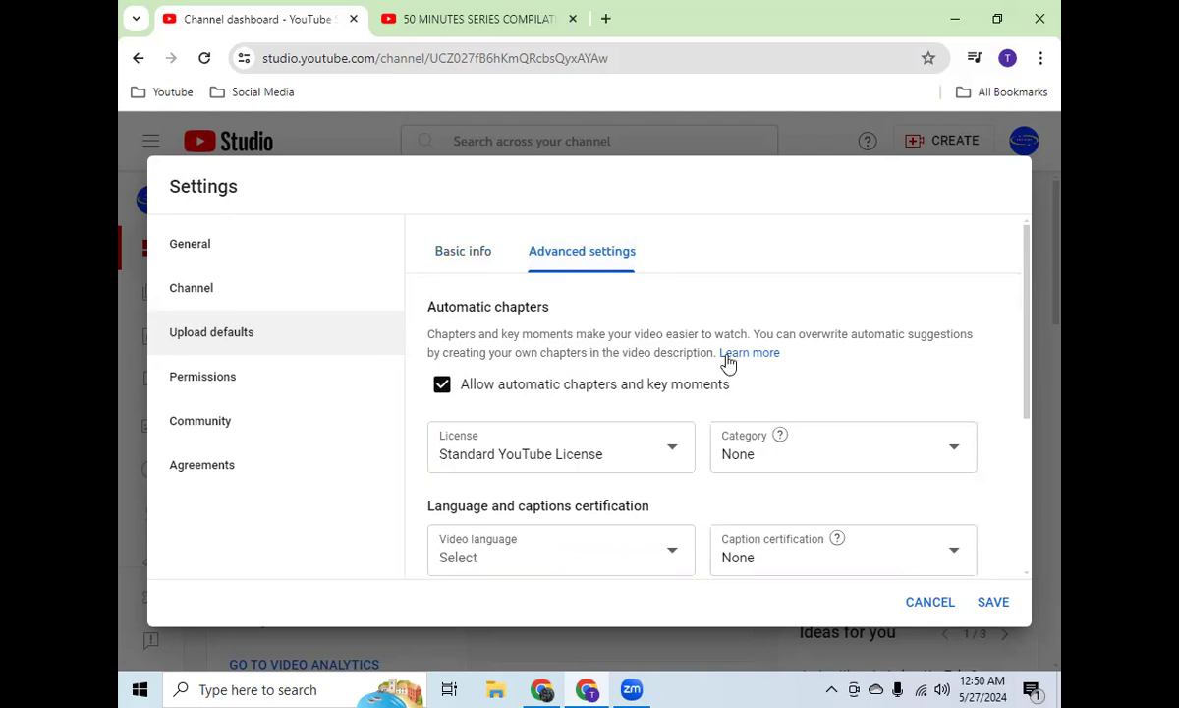
scroll(705, 384, "down", 3)
scroll(588, 337, "up", 1)
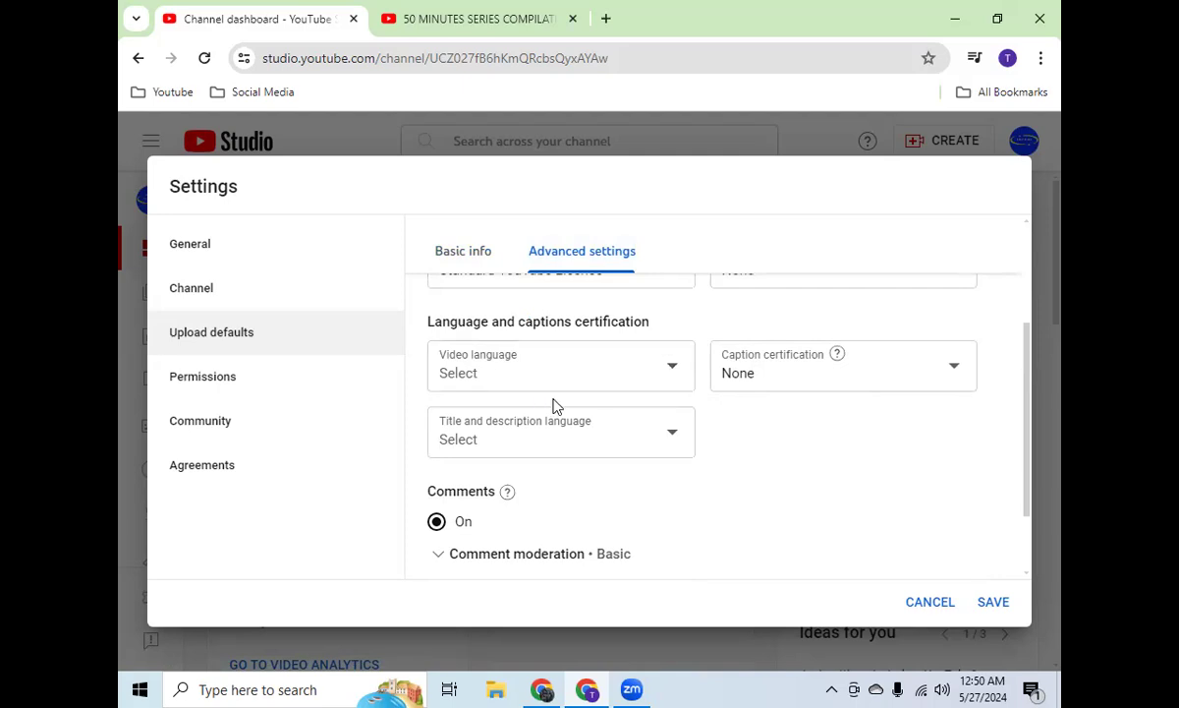
scroll(561, 451, "down", 1)
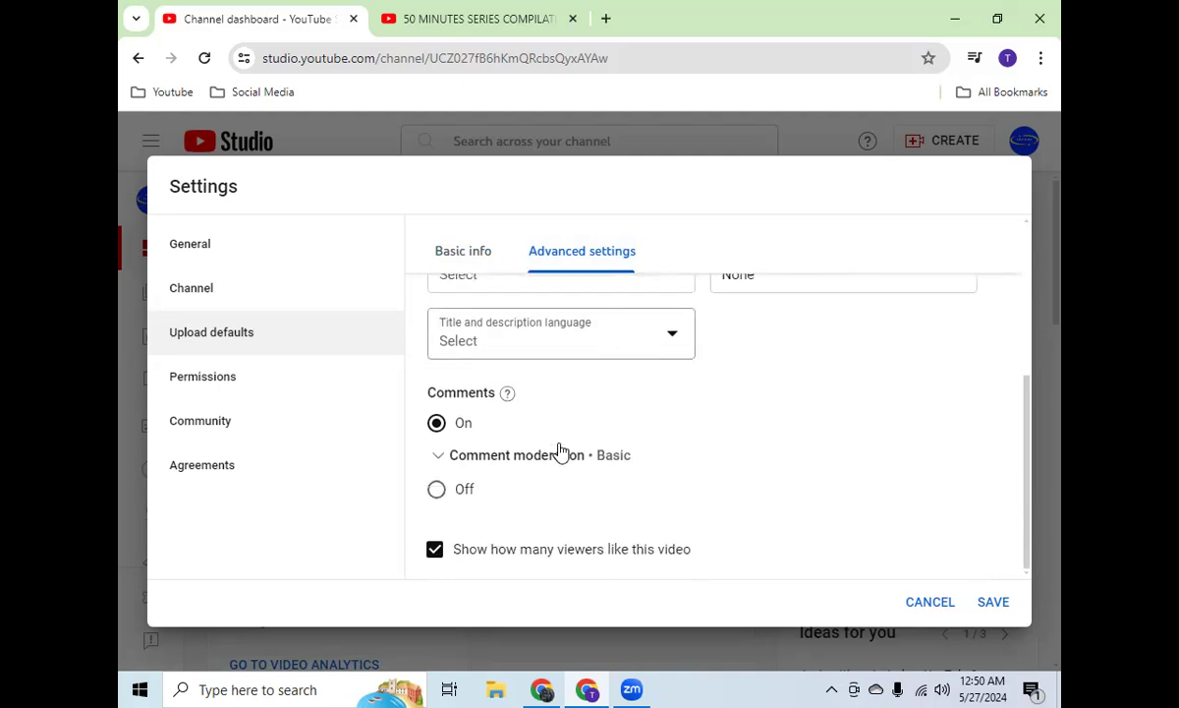
scroll(561, 451, "up", 3)
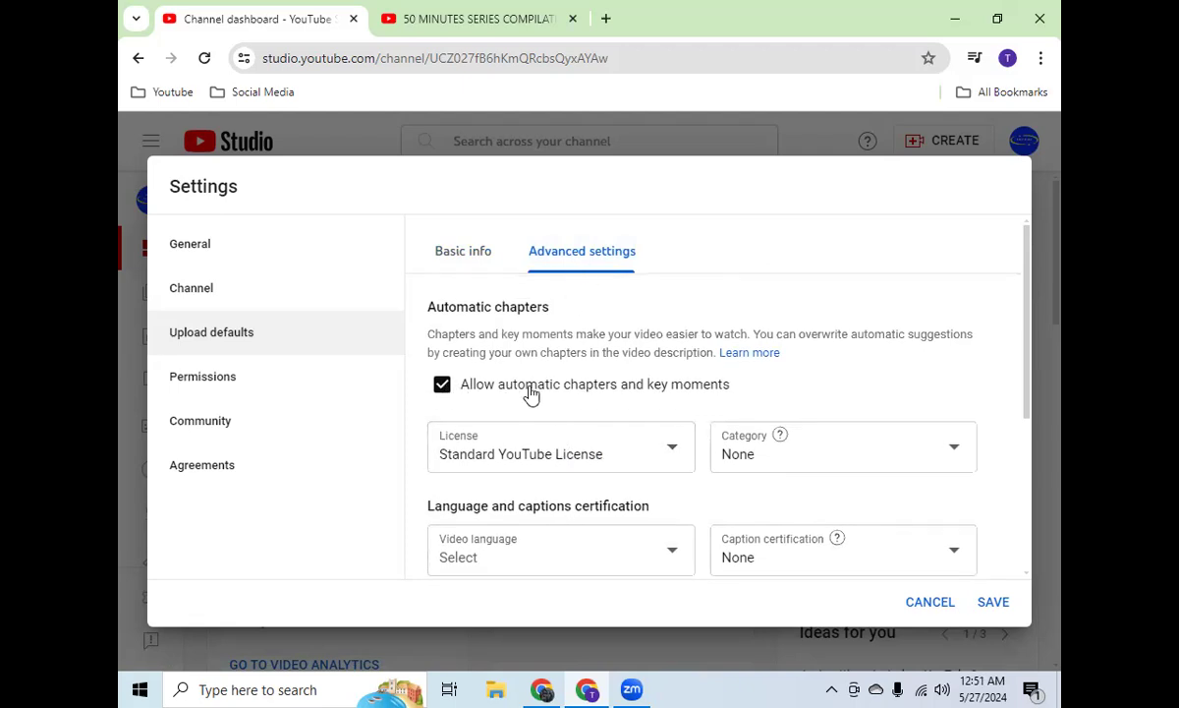
left_click(441, 389)
Step: Review the channel's permissions and the community automated filters down to the blocked words and link blocking options
left_click(213, 383)
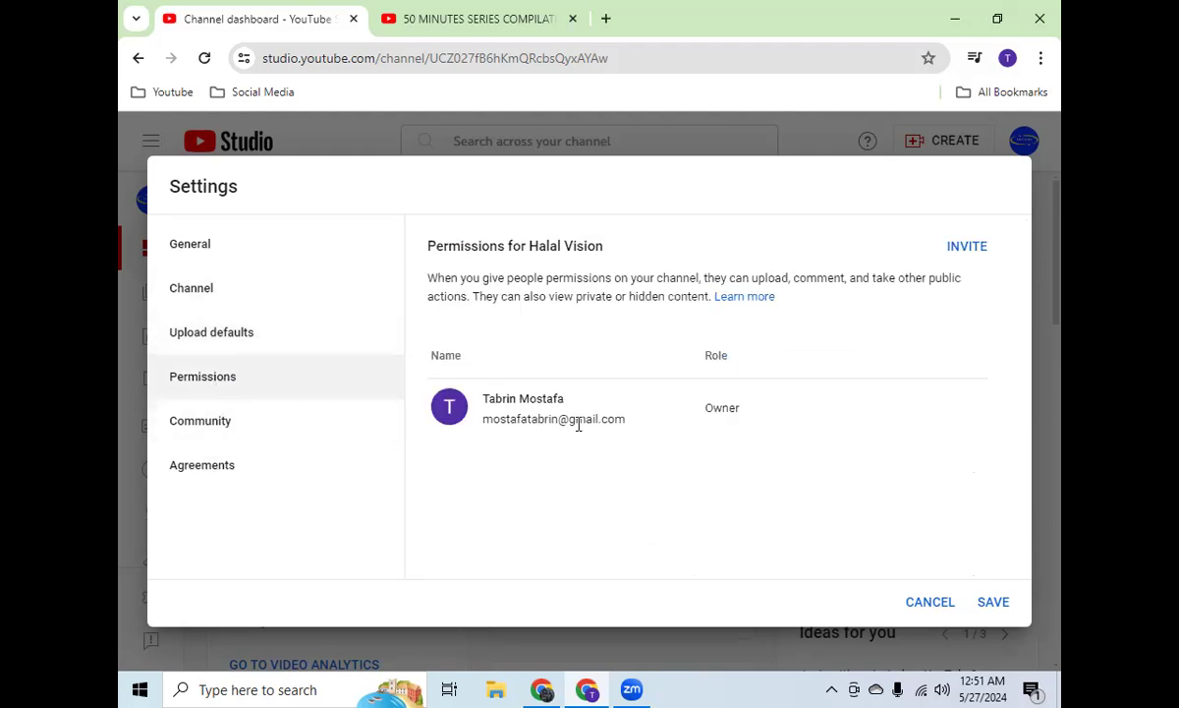
left_click(205, 433)
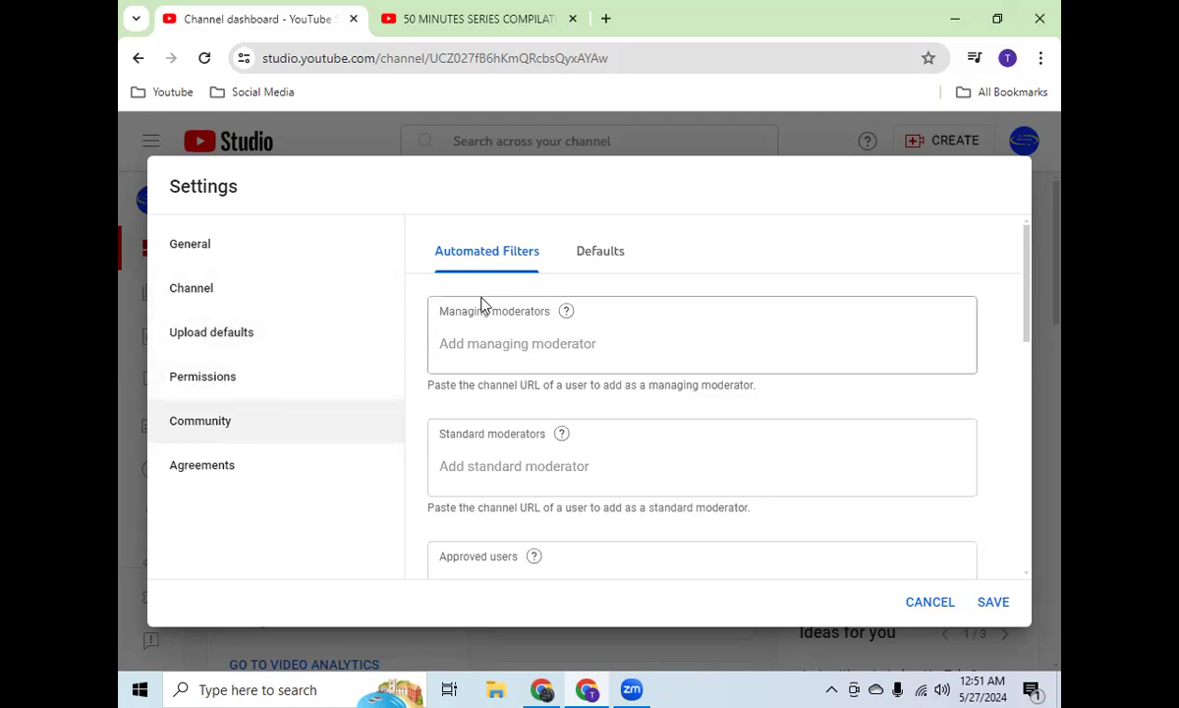
scroll(547, 413, "down", 7)
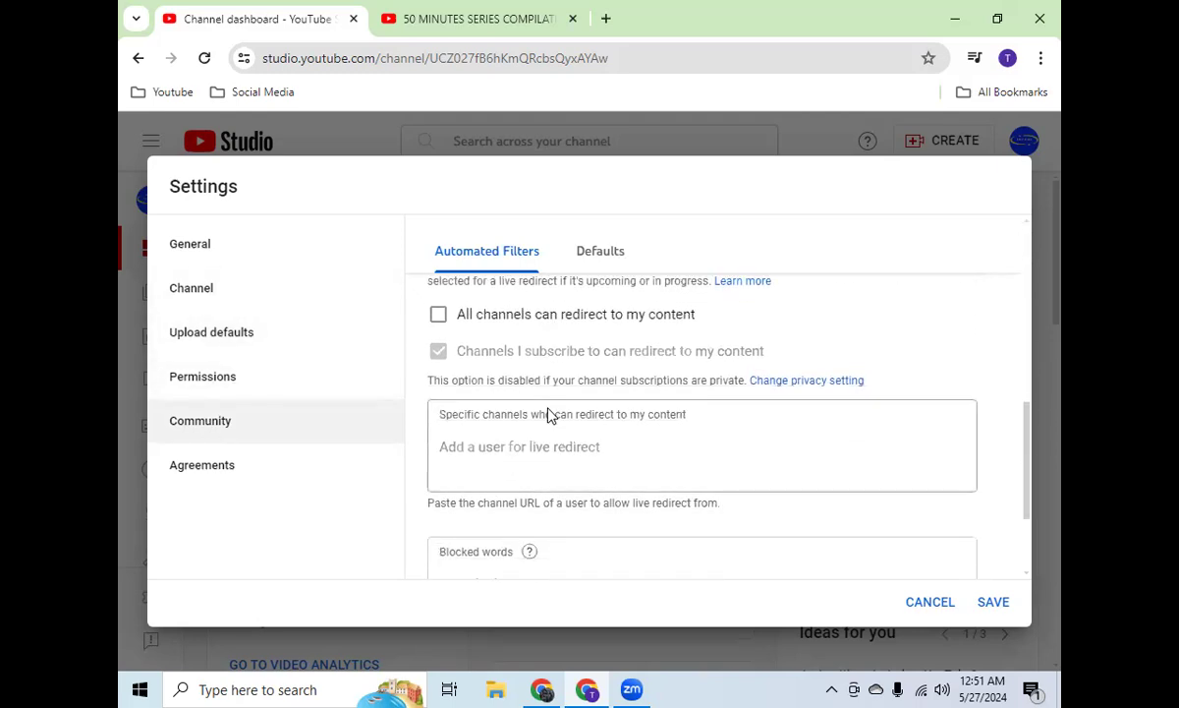
scroll(547, 414, "down", 3)
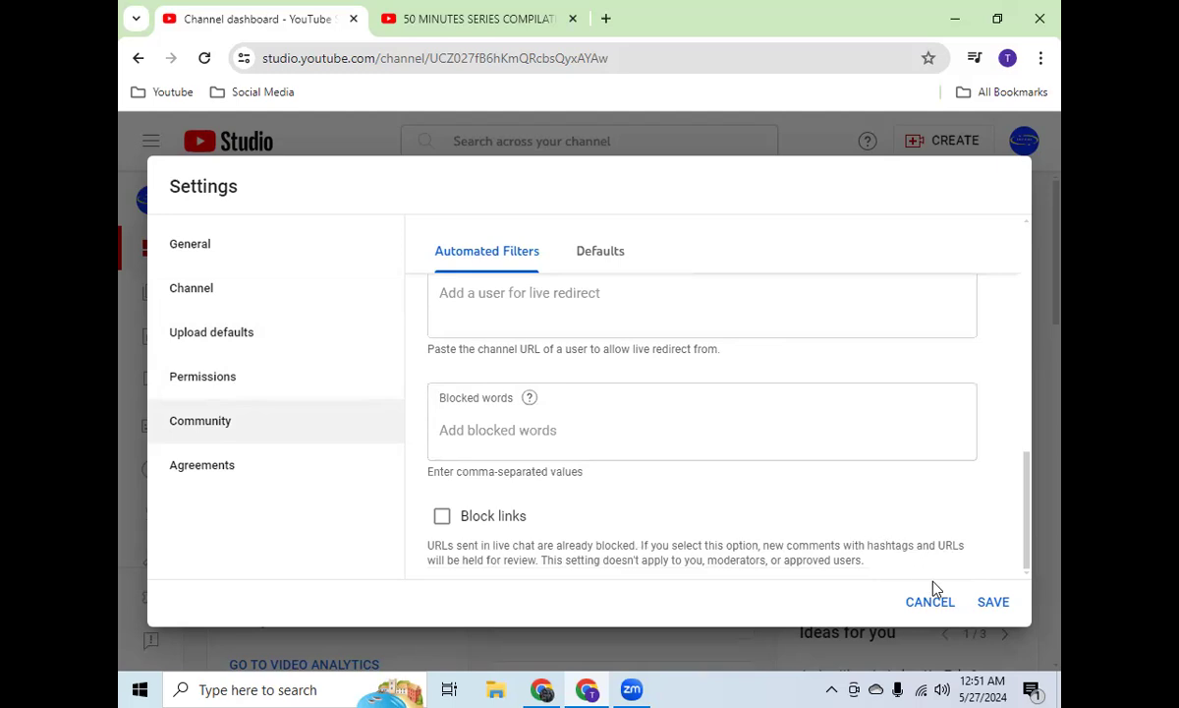
Step: Save the channel settings, and briefly reopen and close the settings dialog
left_click(993, 601)
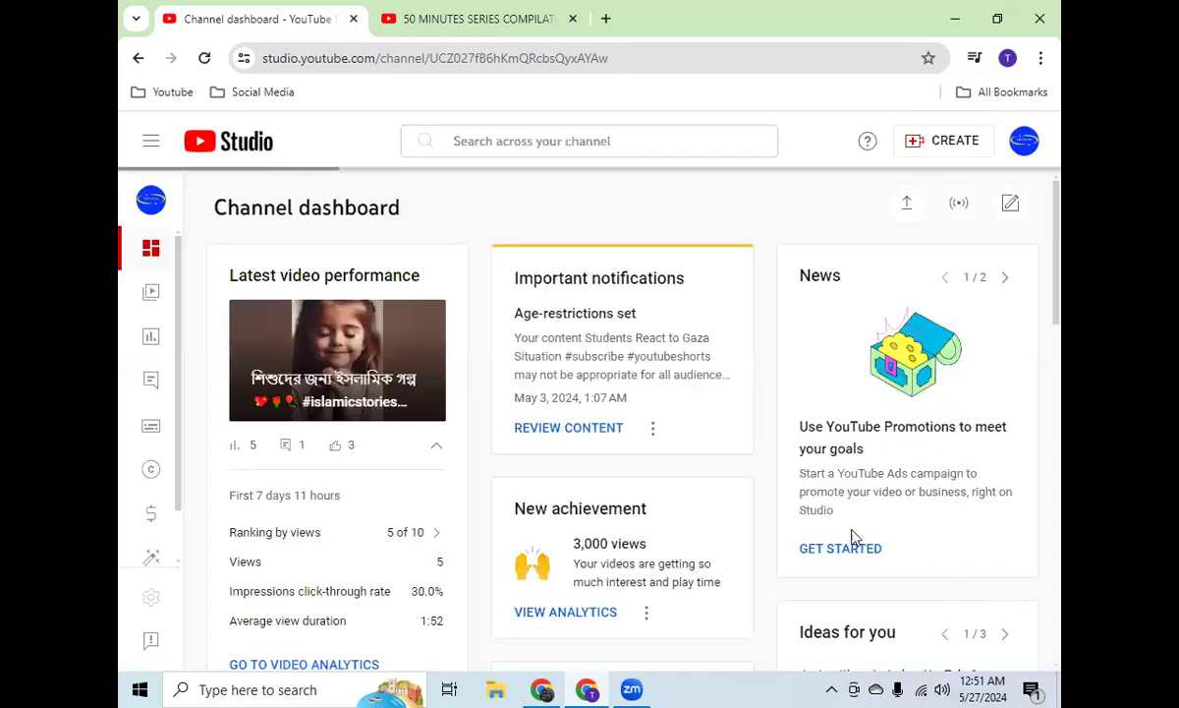
left_click(149, 600)
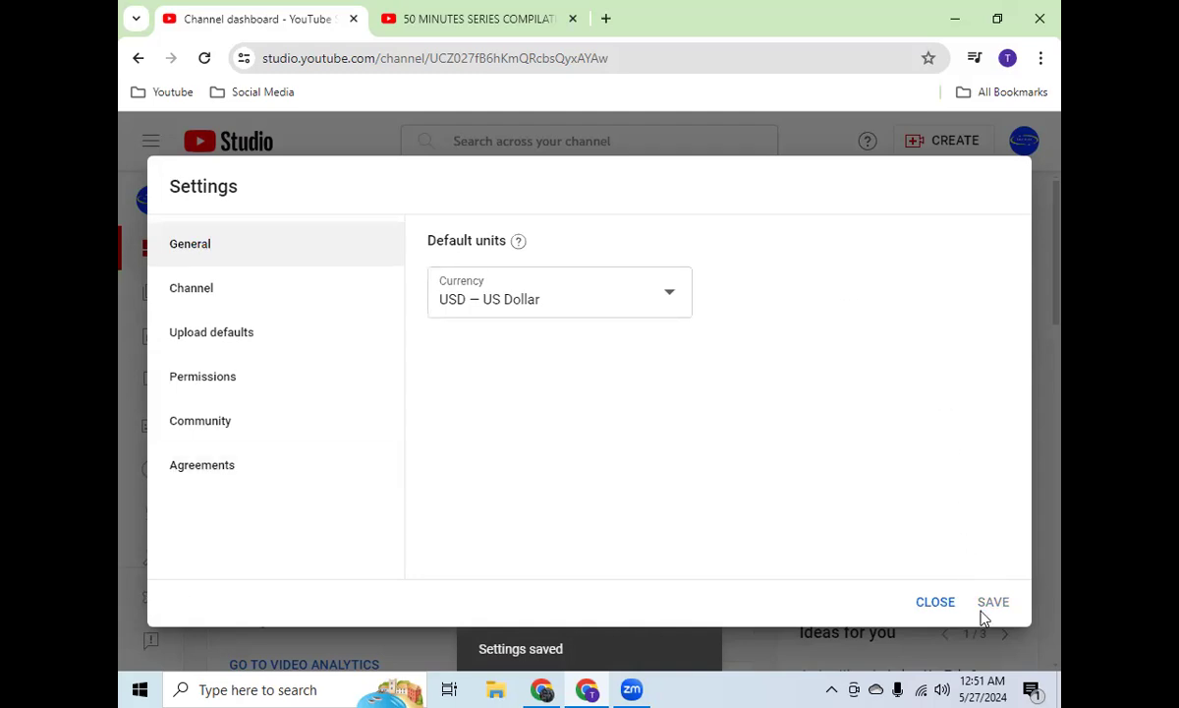
left_click(936, 601)
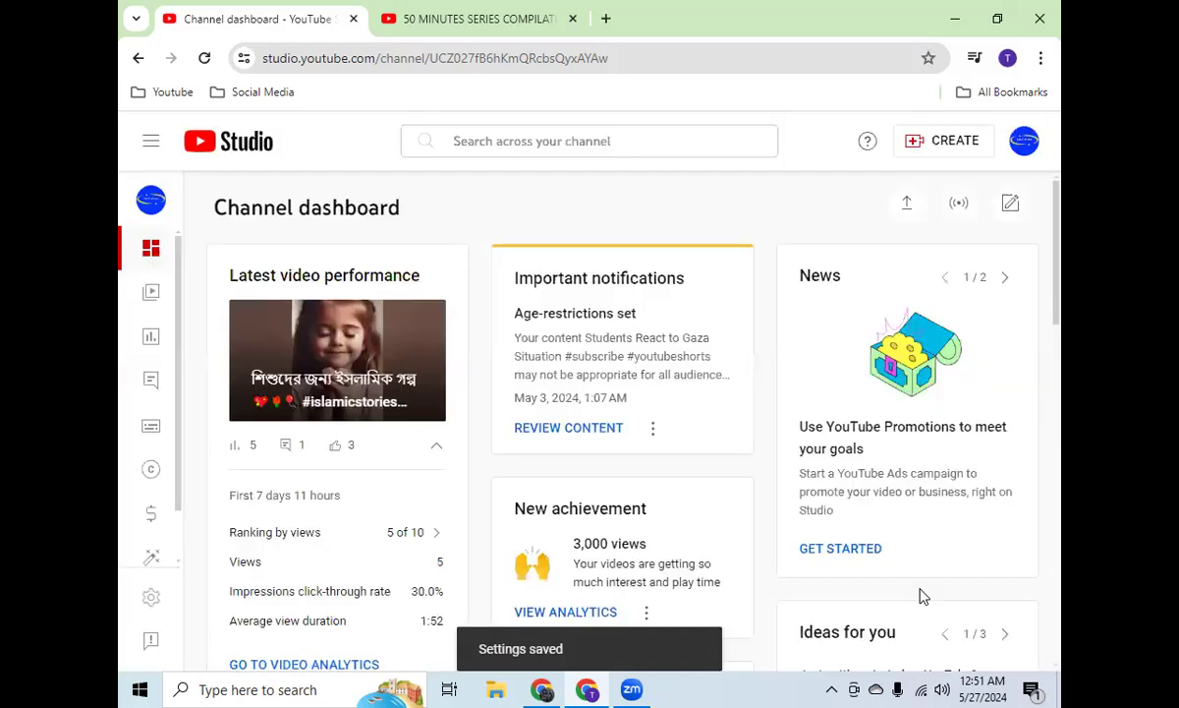
Step: Open the channel customization and review the video spotlight and featured sections of its layout
left_click(151, 560)
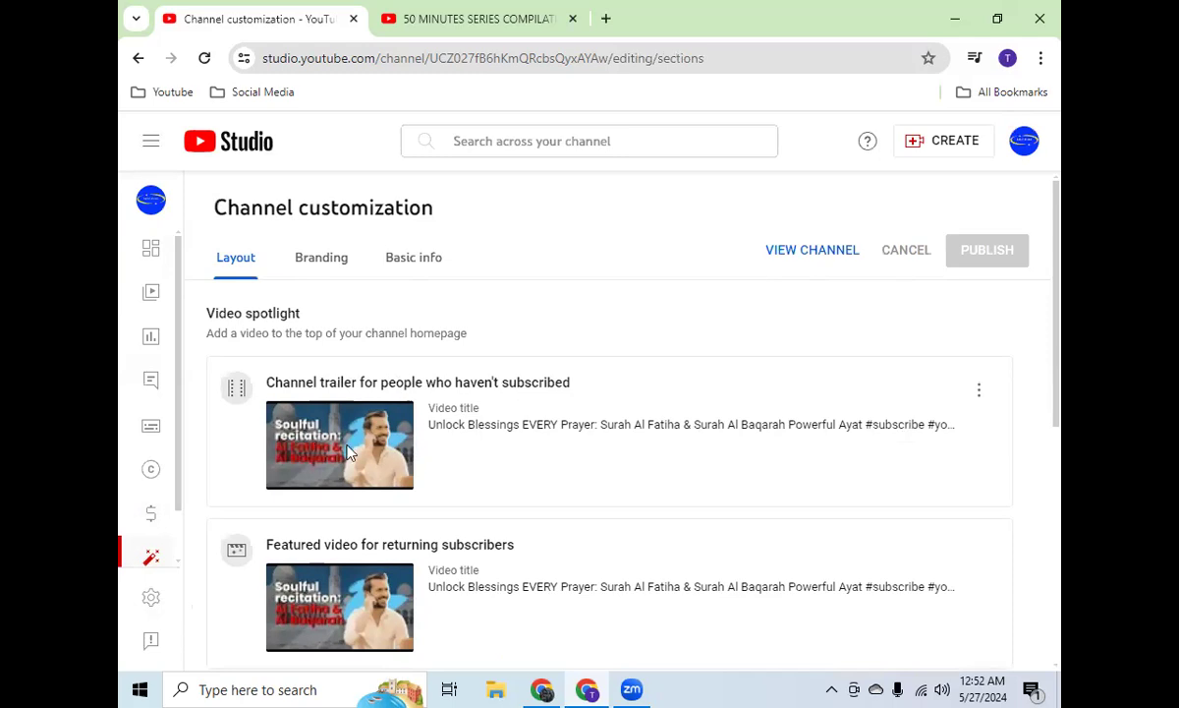
scroll(528, 354, "down", 2)
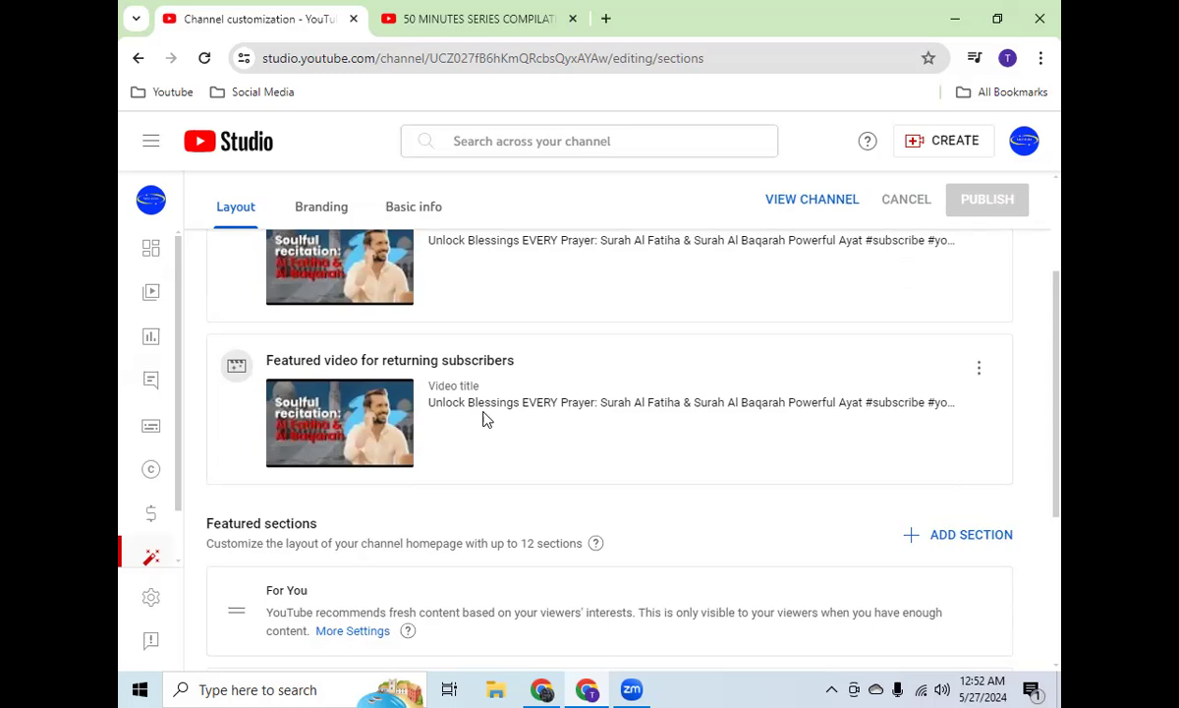
scroll(477, 378, "down", 2)
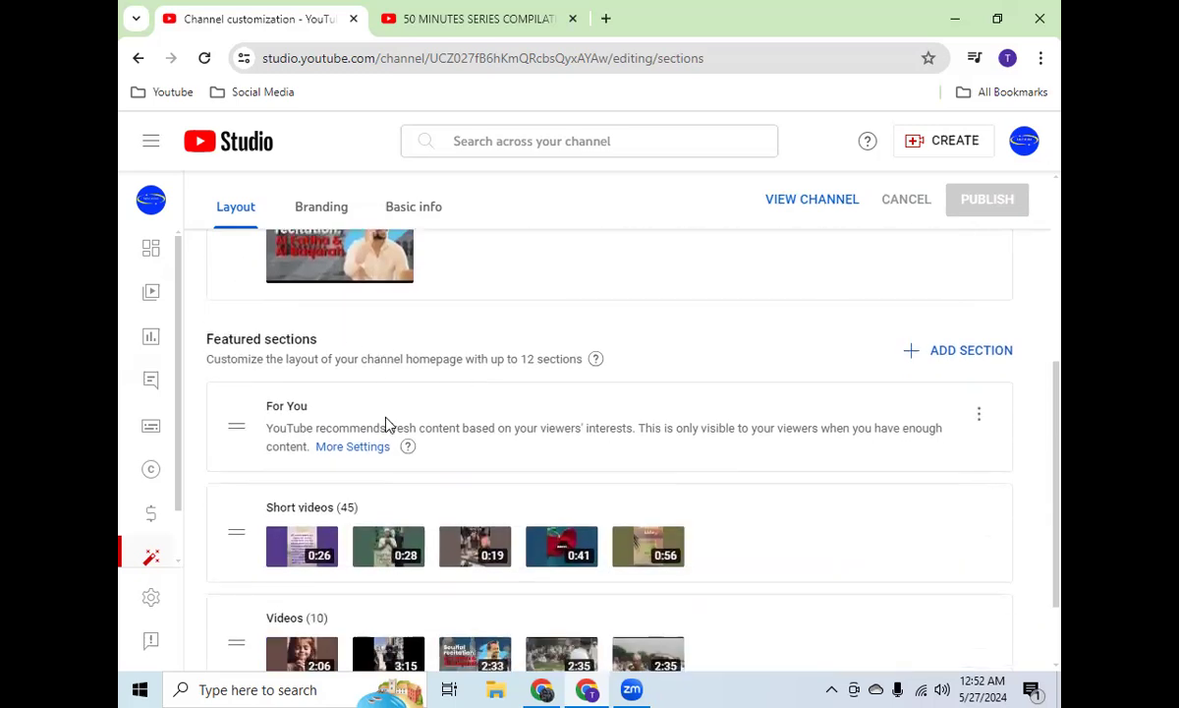
Step: Review the featured sections of the channel layout and add a Popular videos section
scroll(648, 450, "down", 1)
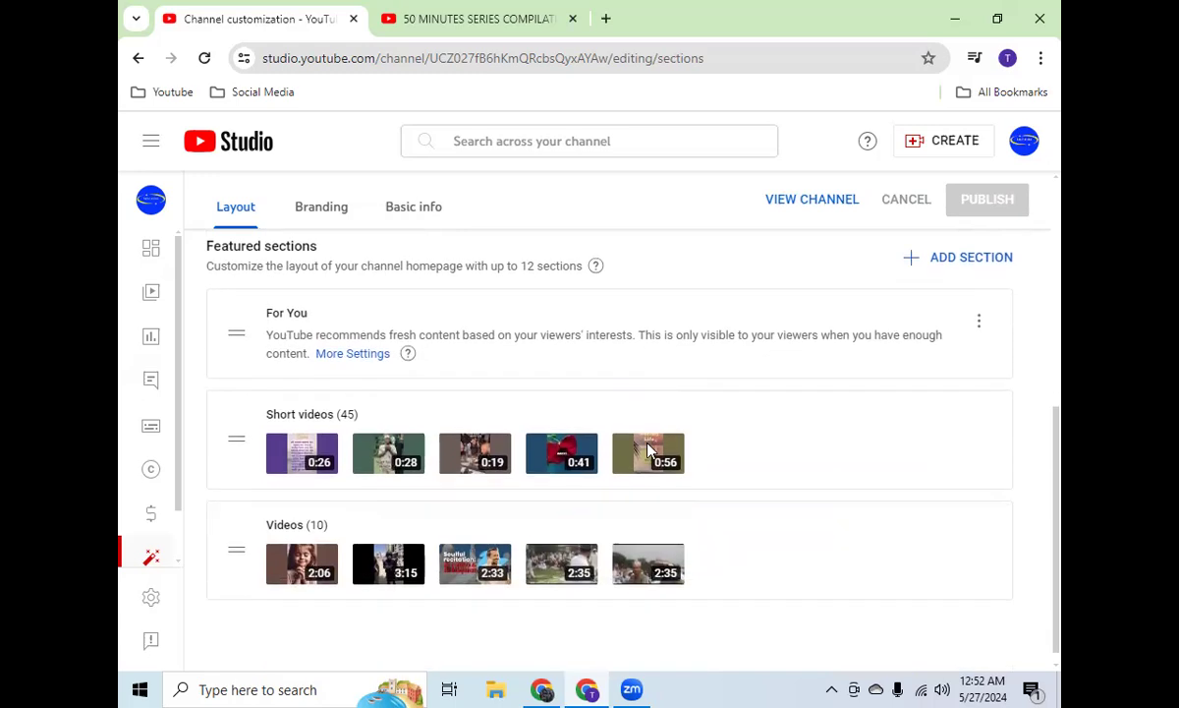
scroll(646, 450, "up", 1)
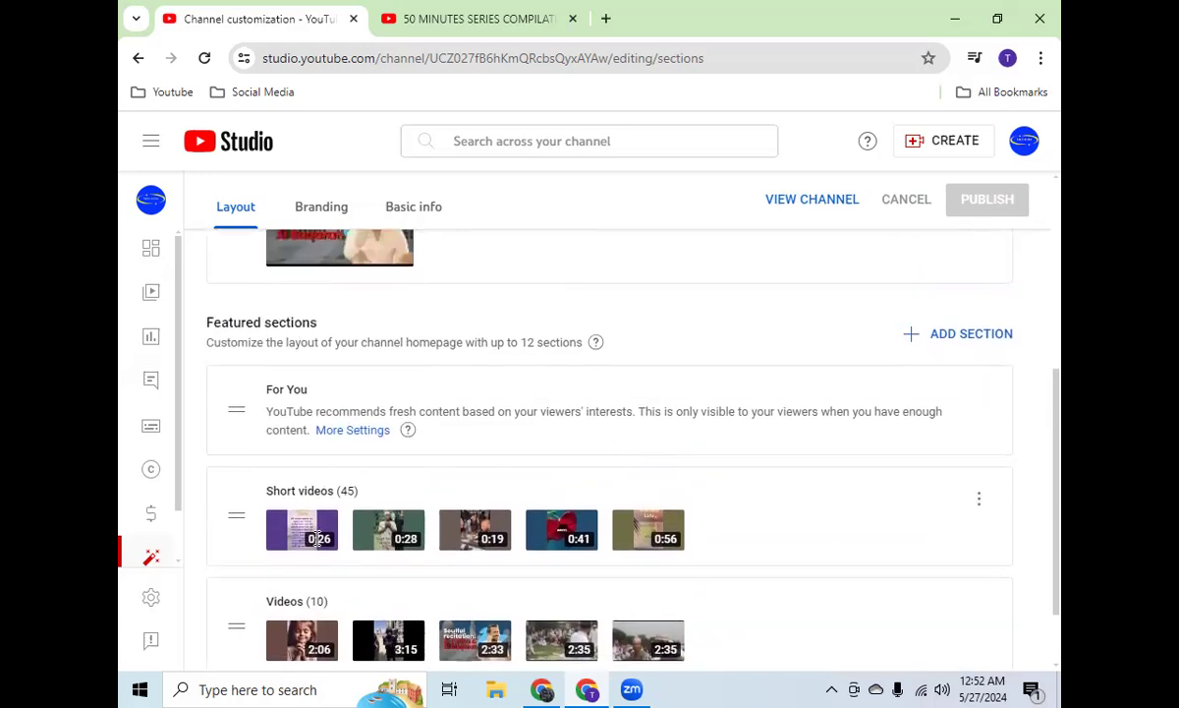
left_click(994, 333)
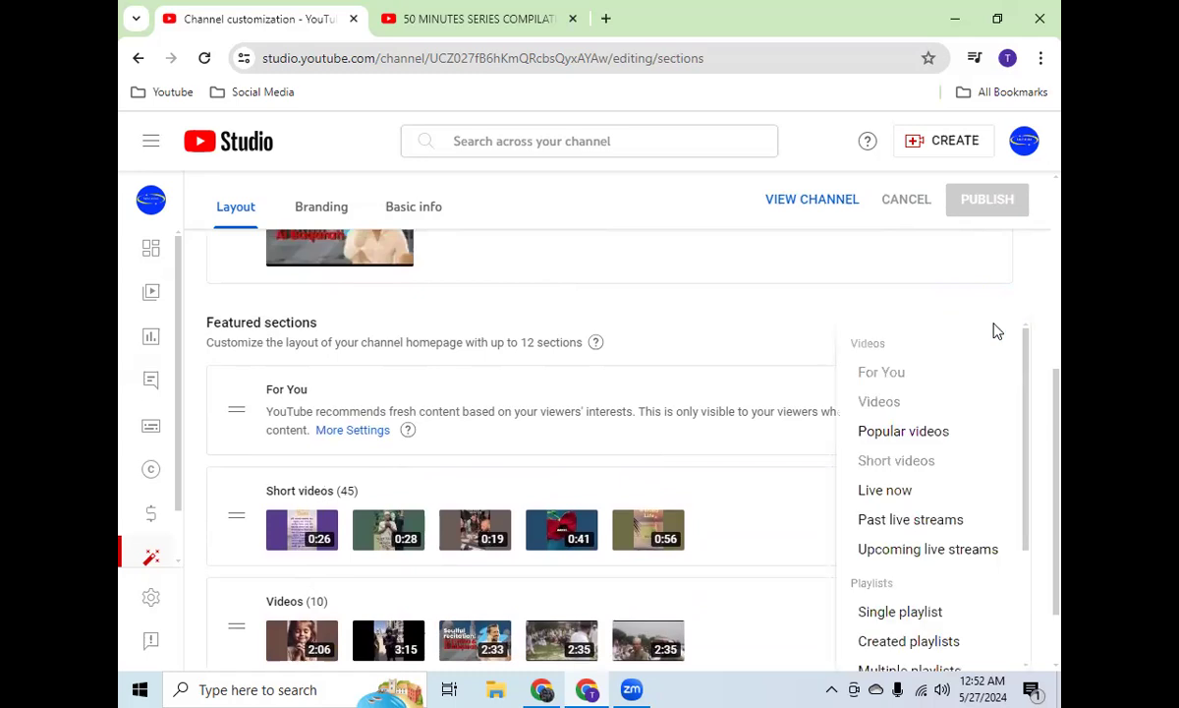
left_click(924, 432)
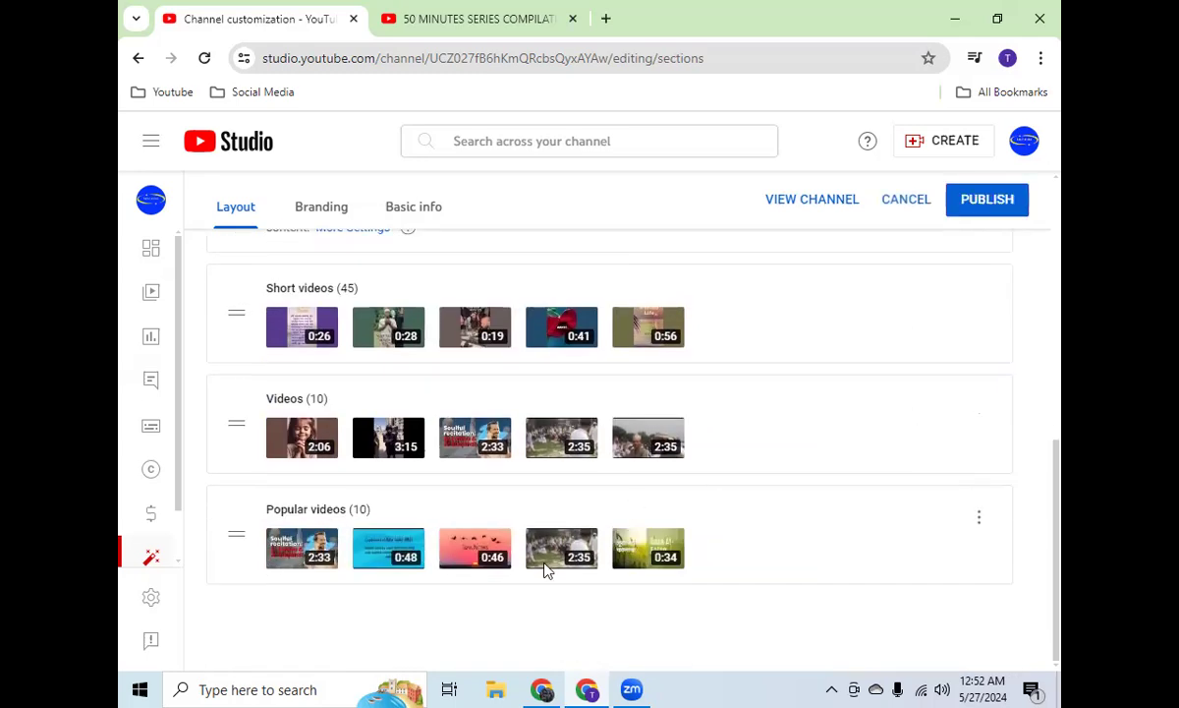
scroll(958, 374, "up", 2)
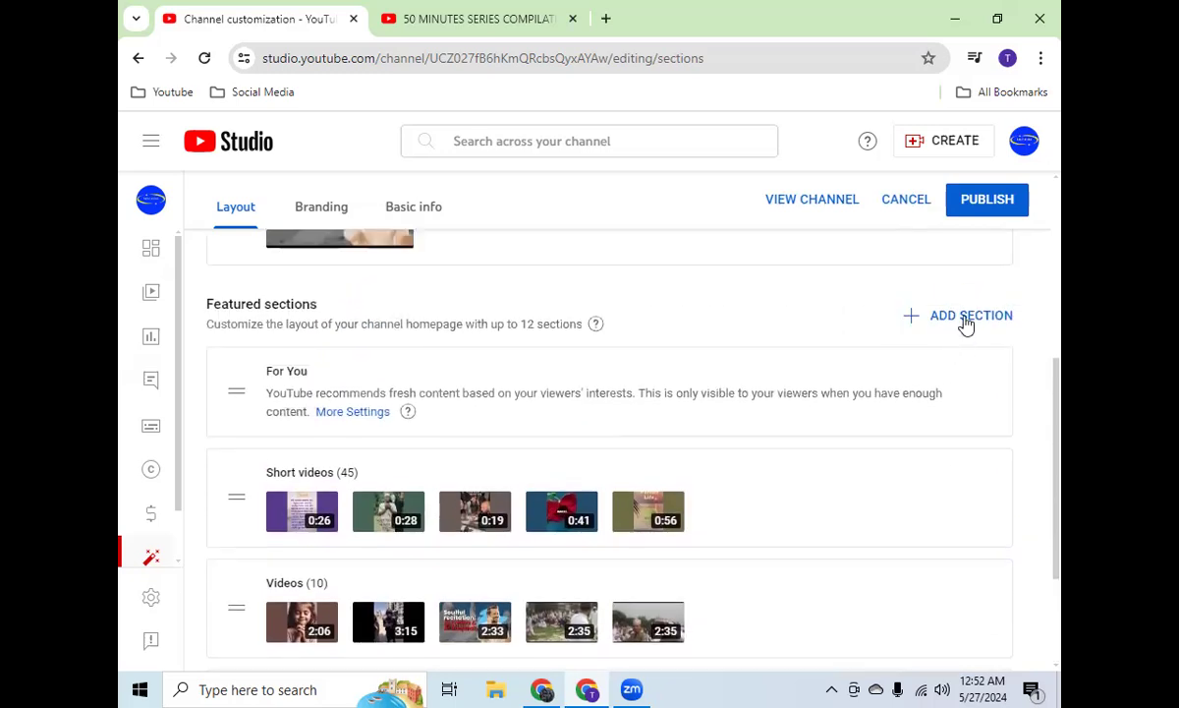
left_click(963, 317)
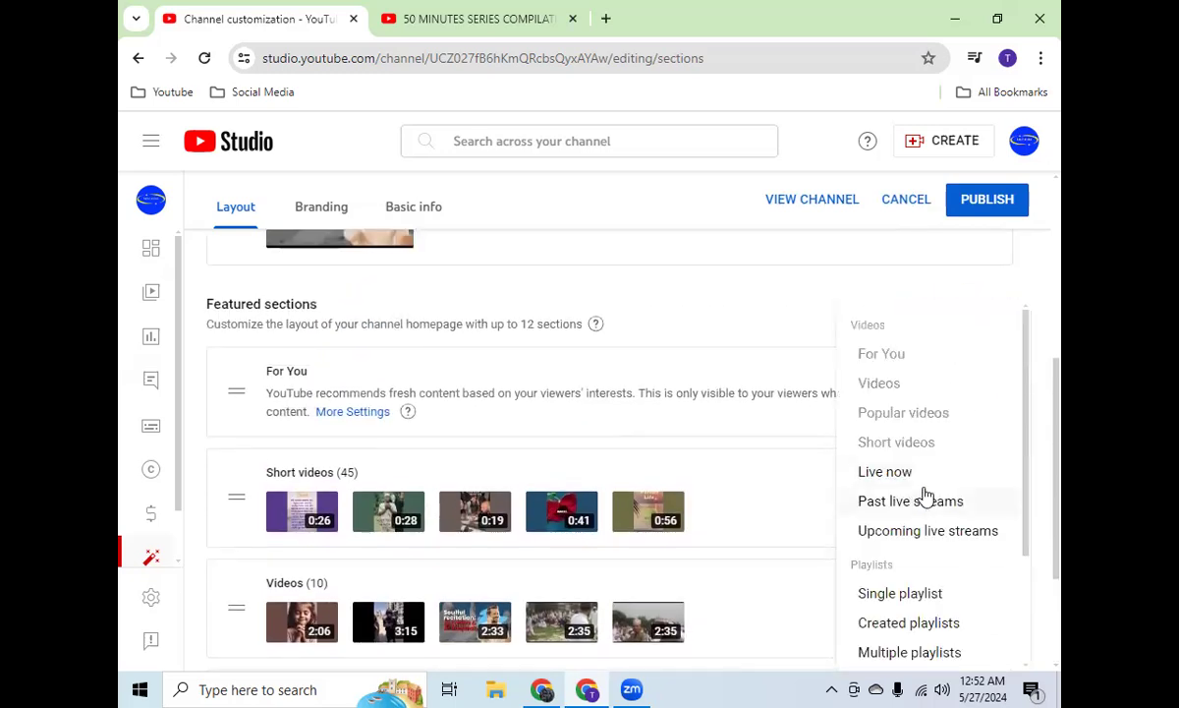
scroll(933, 550, "down", 3)
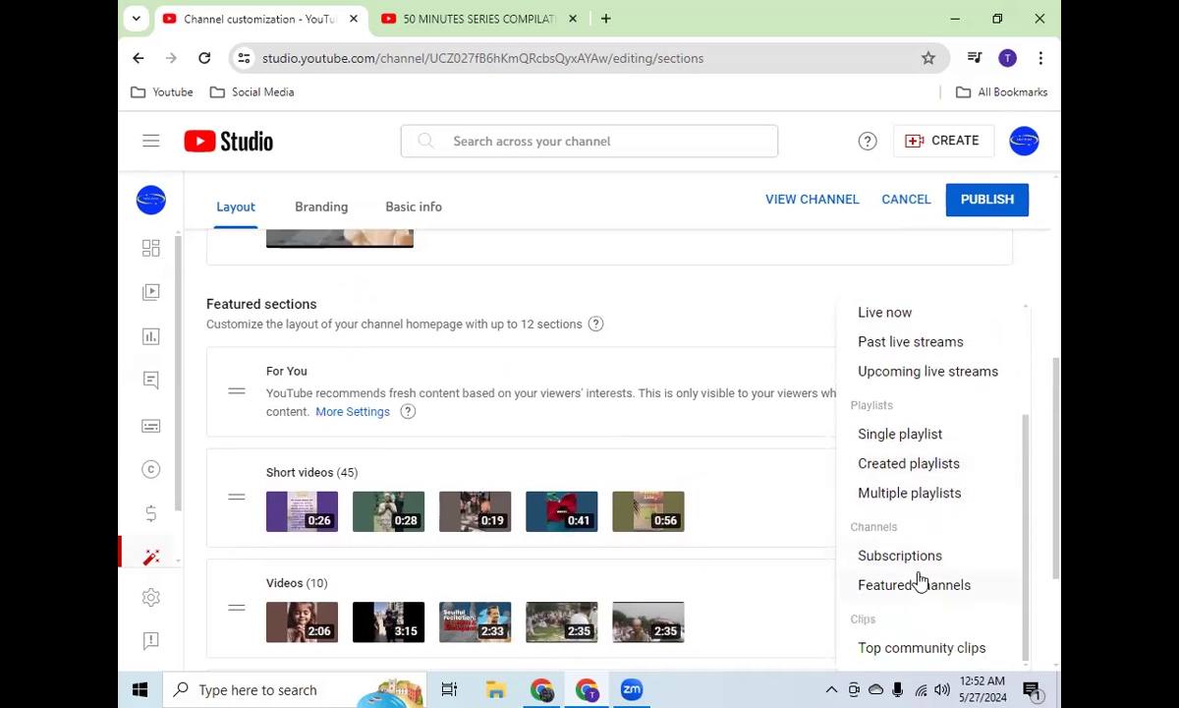
left_click(911, 588)
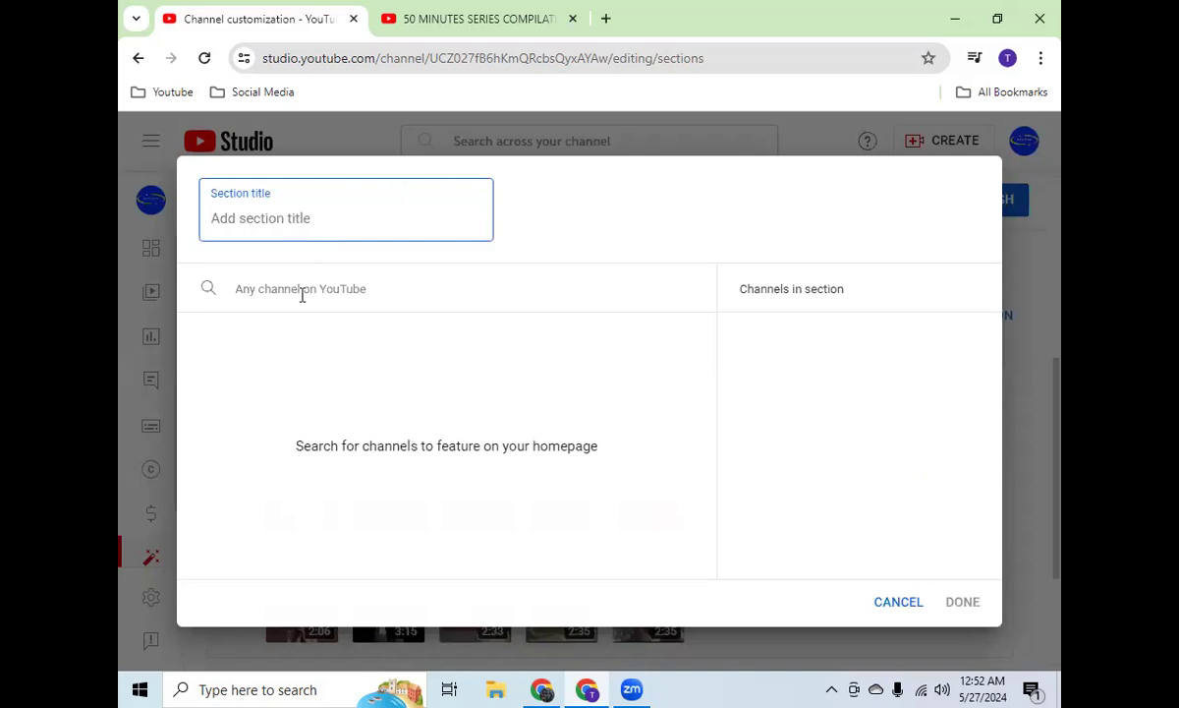
left_click(897, 602)
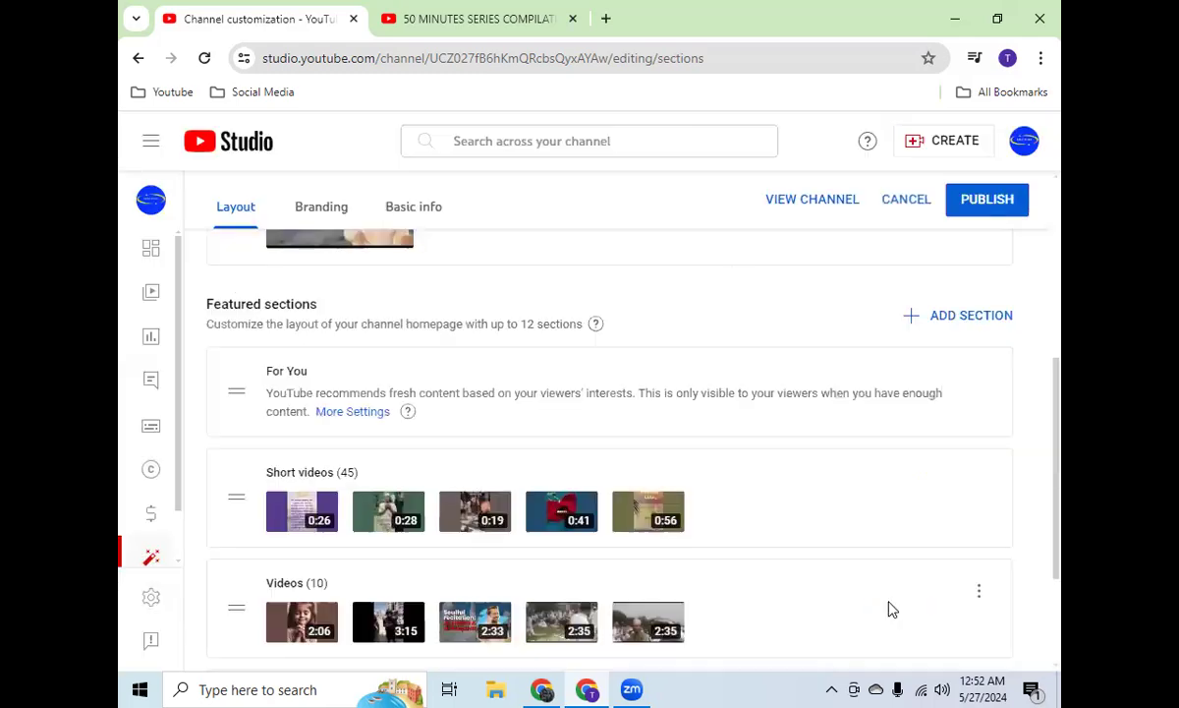
Step: Add a Single playlist section to the channel homepage using the Quiz playlist
left_click(971, 316)
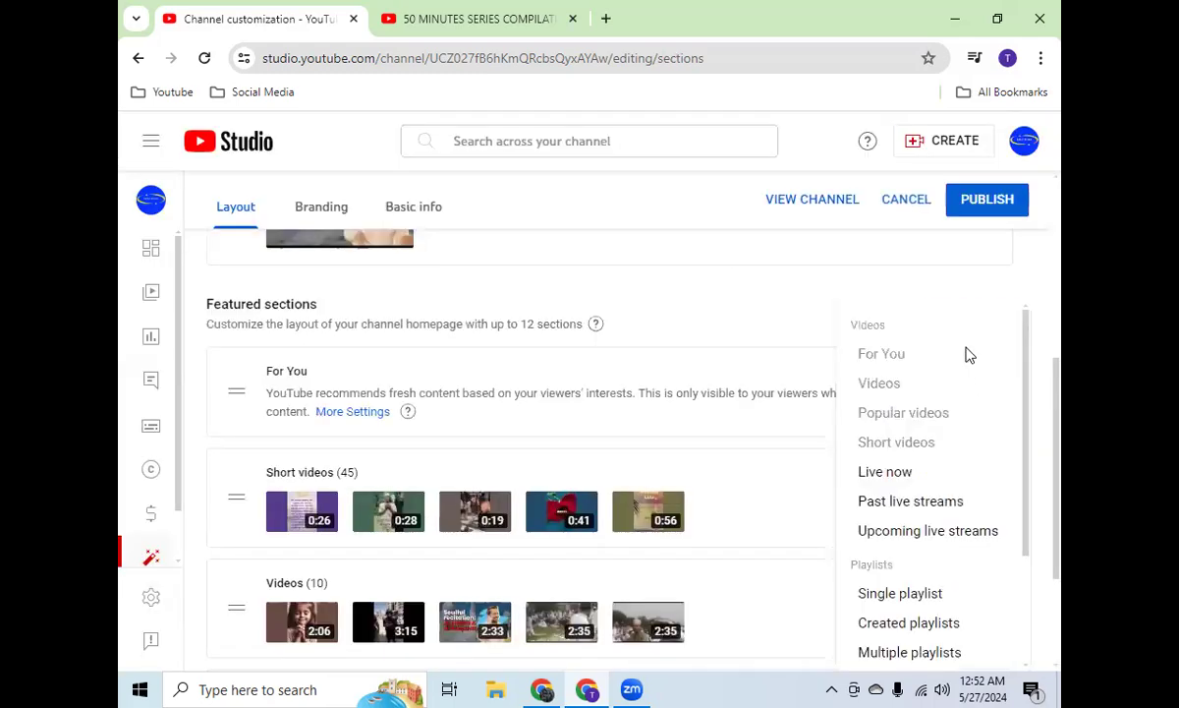
left_click(914, 596)
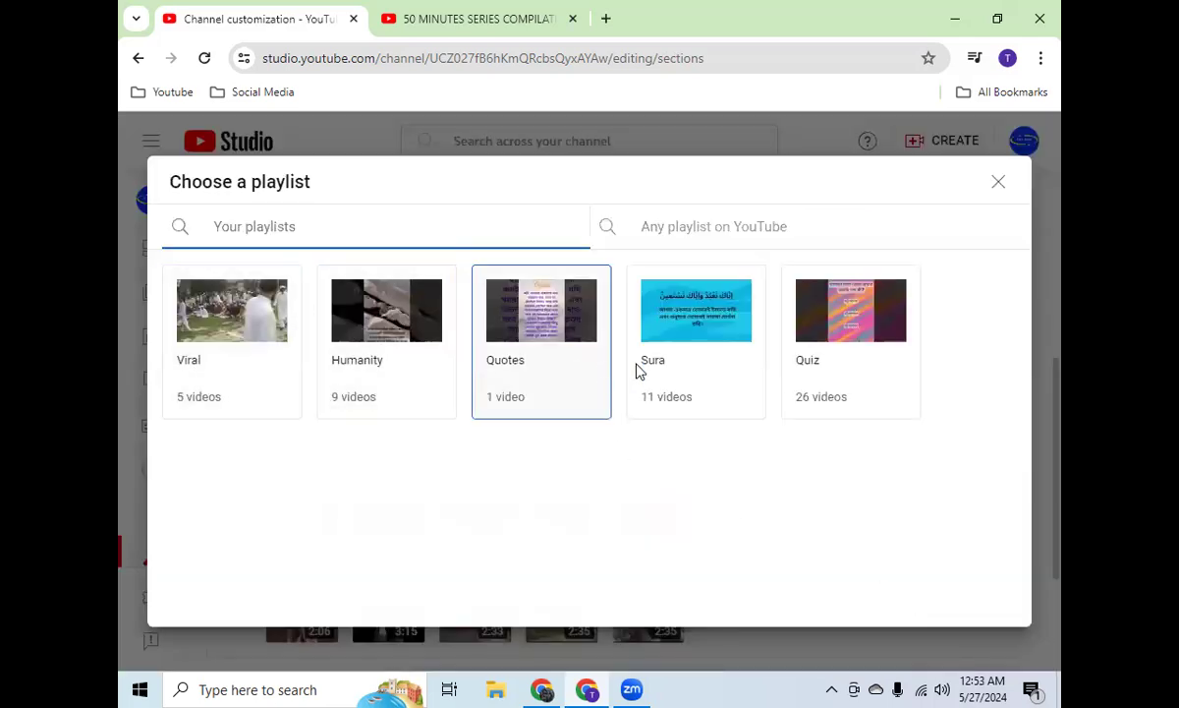
left_click(868, 368)
scroll(793, 466, "down", 3)
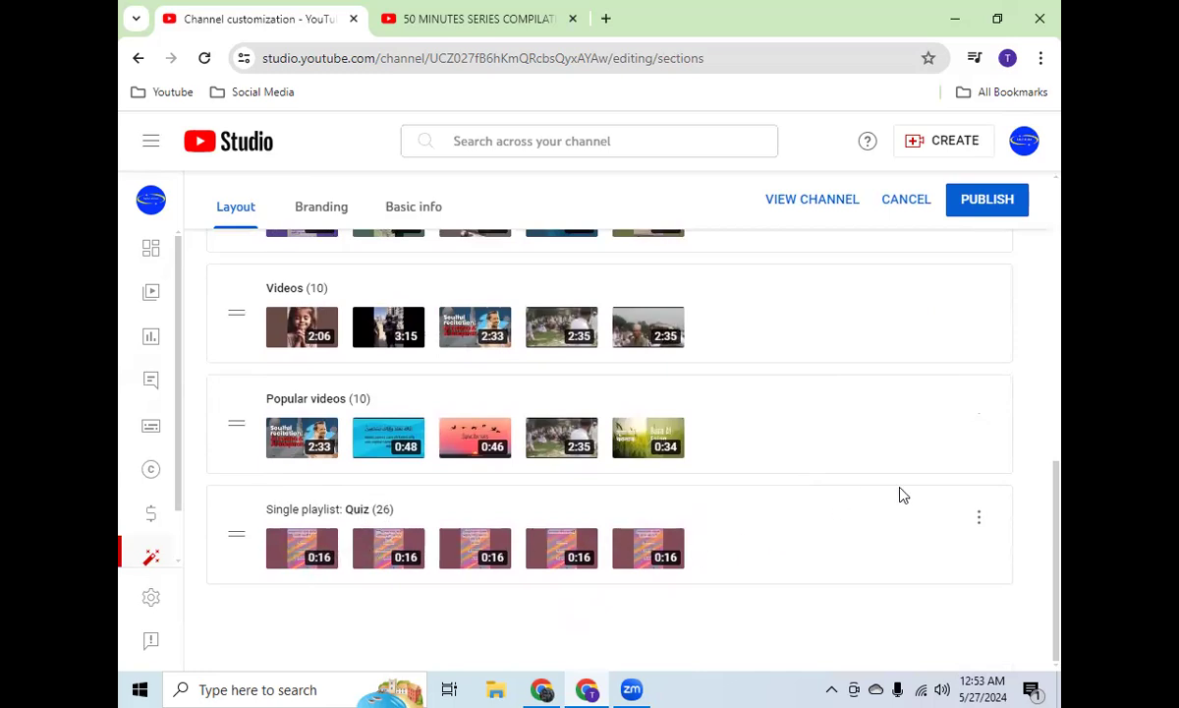
Step: Reorder the featured sections so that Popular videos sits directly below For You, above Short videos
scroll(975, 312, "up", 2)
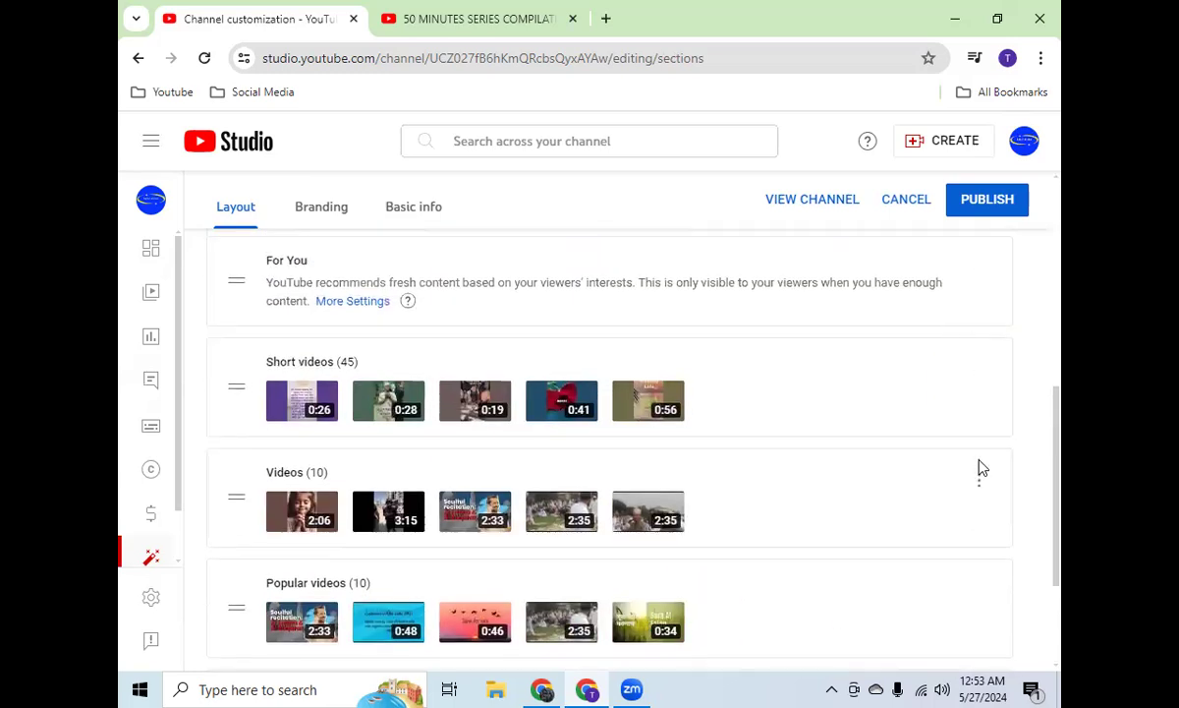
scroll(990, 313, "up", 2)
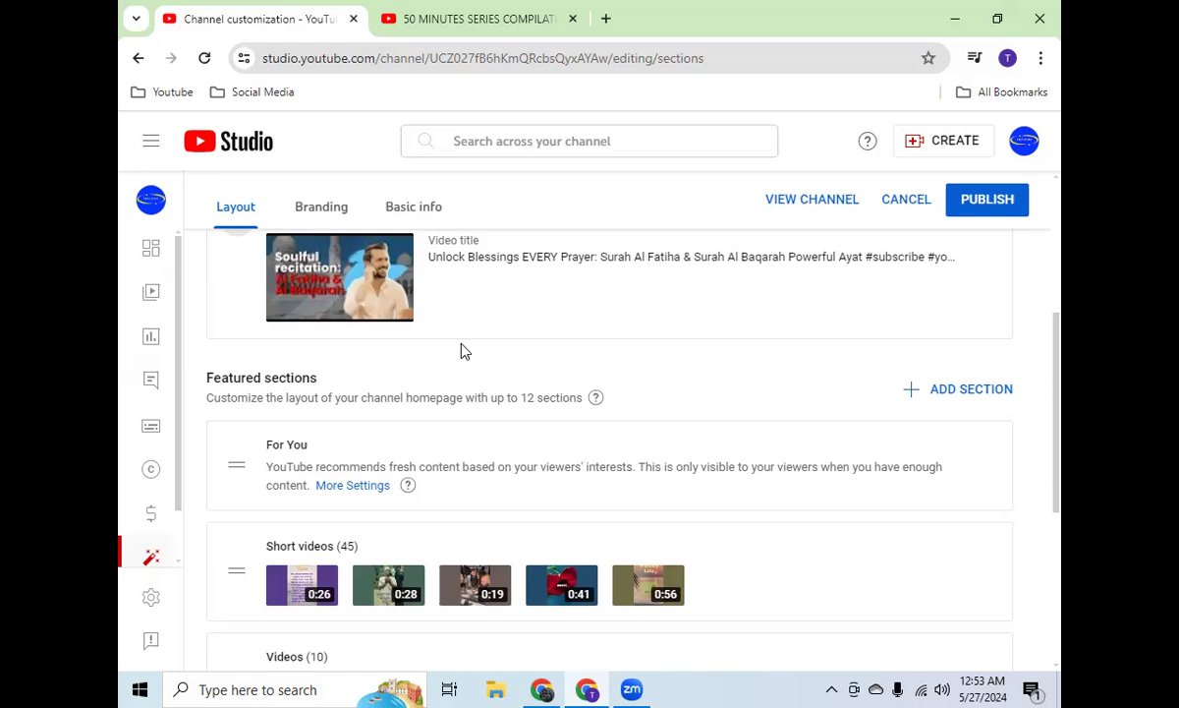
scroll(465, 351, "down", 3)
scroll(465, 351, "up", 2)
scroll(464, 350, "down", 3)
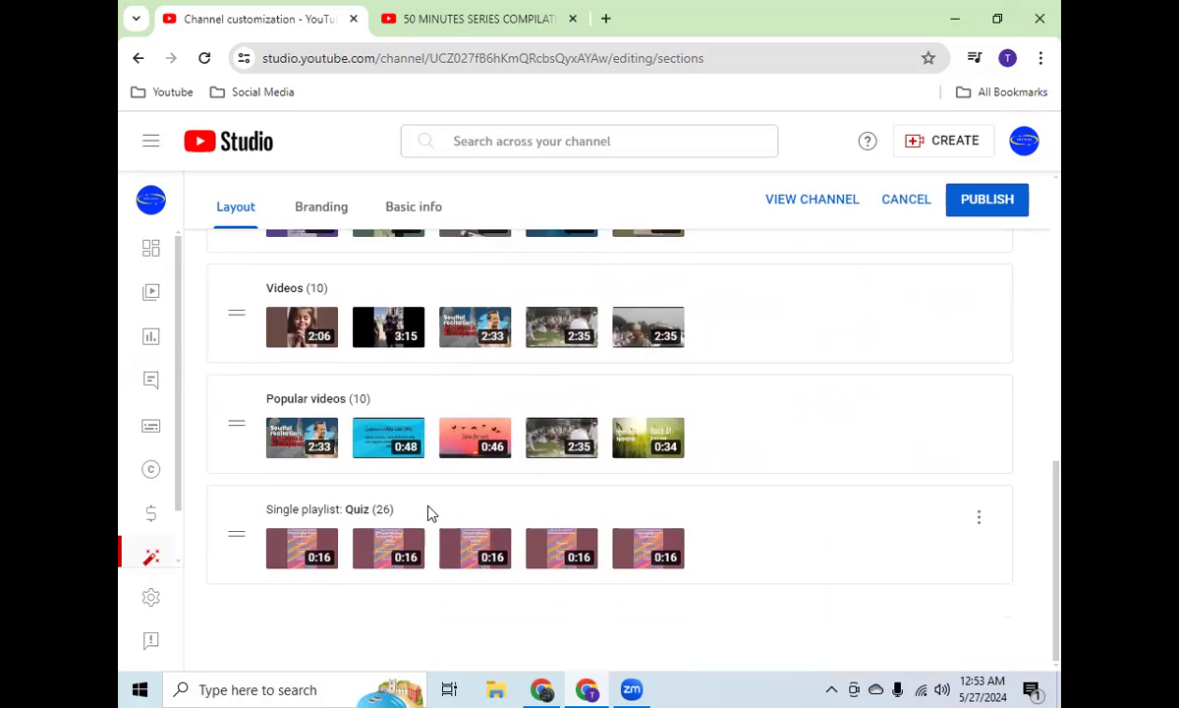
scroll(429, 510, "up", 2)
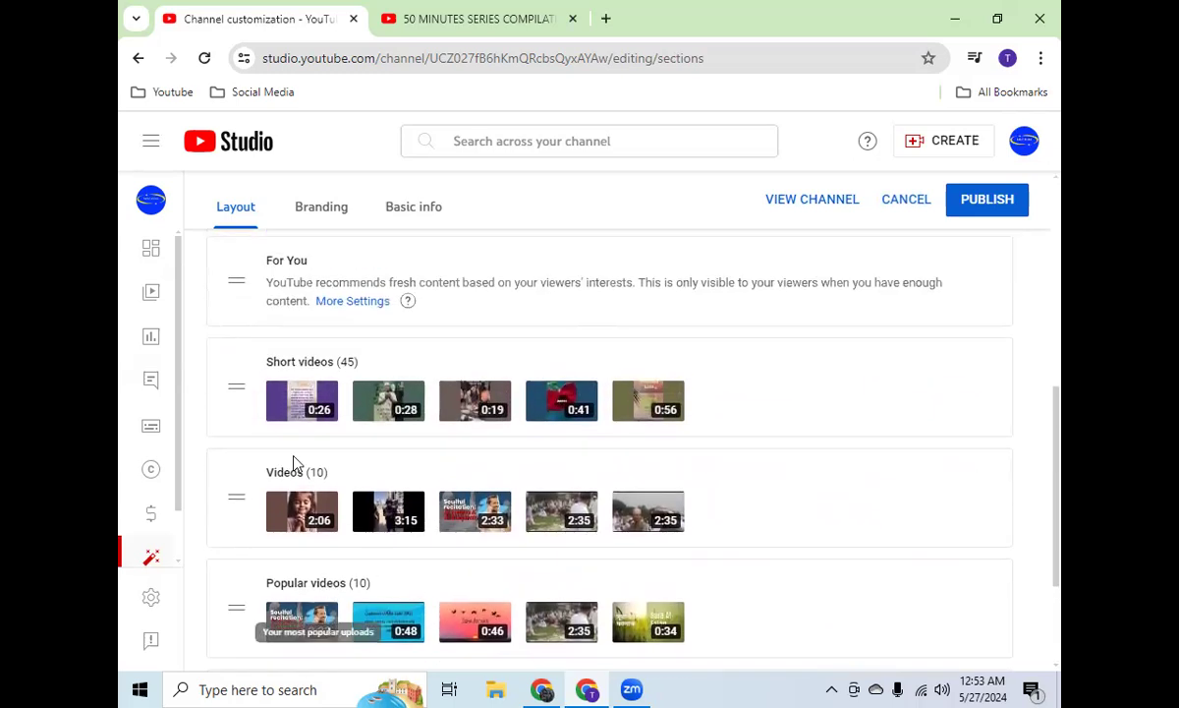
left_click_drag(236, 607, 226, 377)
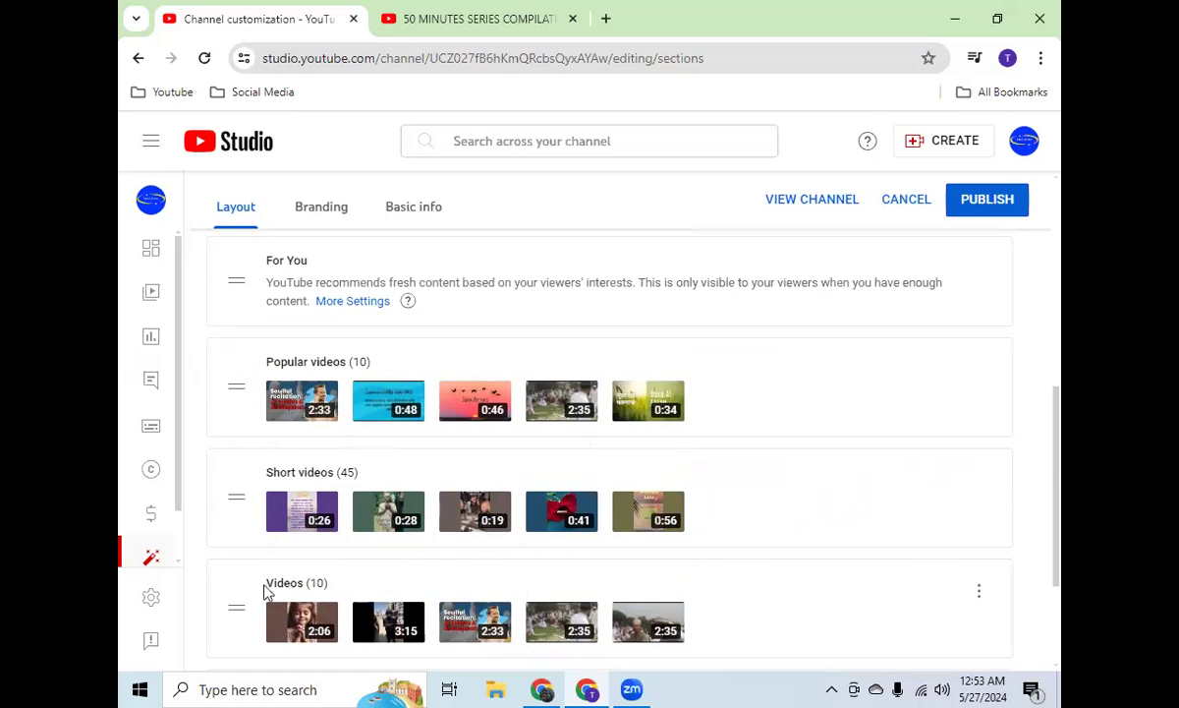
scroll(263, 589, "down", 2)
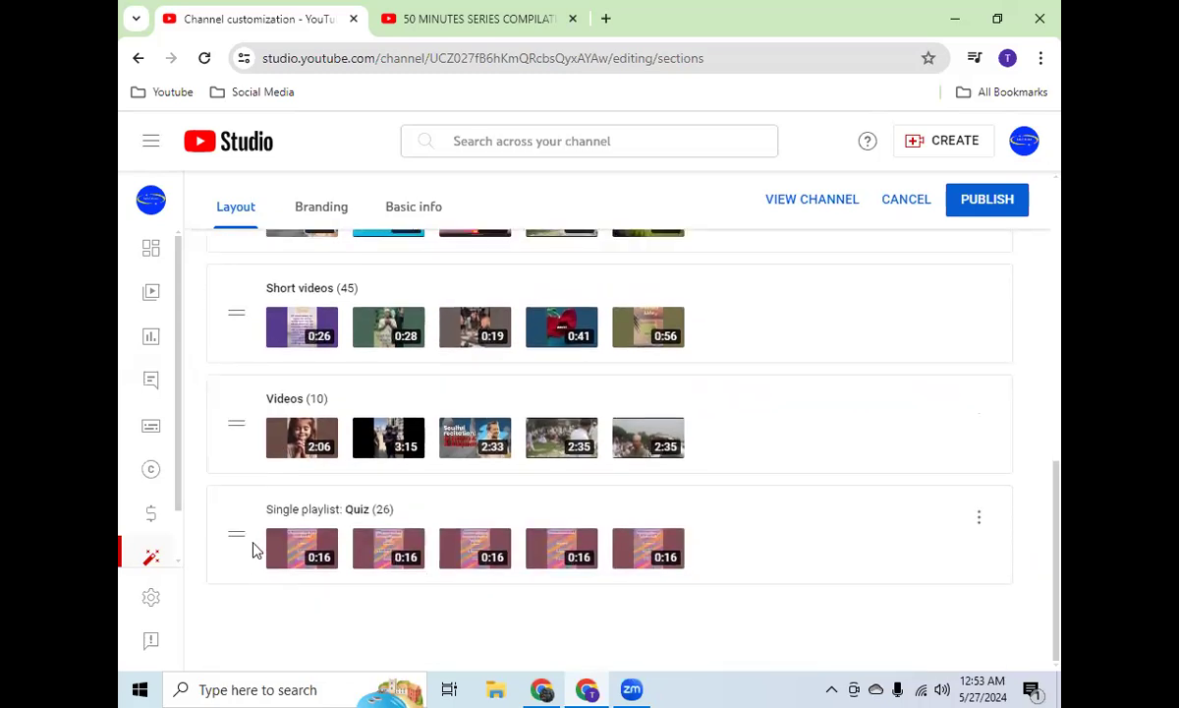
Step: Open the channel's branding settings, check the profile picture's file selection without choosing one, and review the banner image and video watermark options
scroll(913, 338, "up", 10)
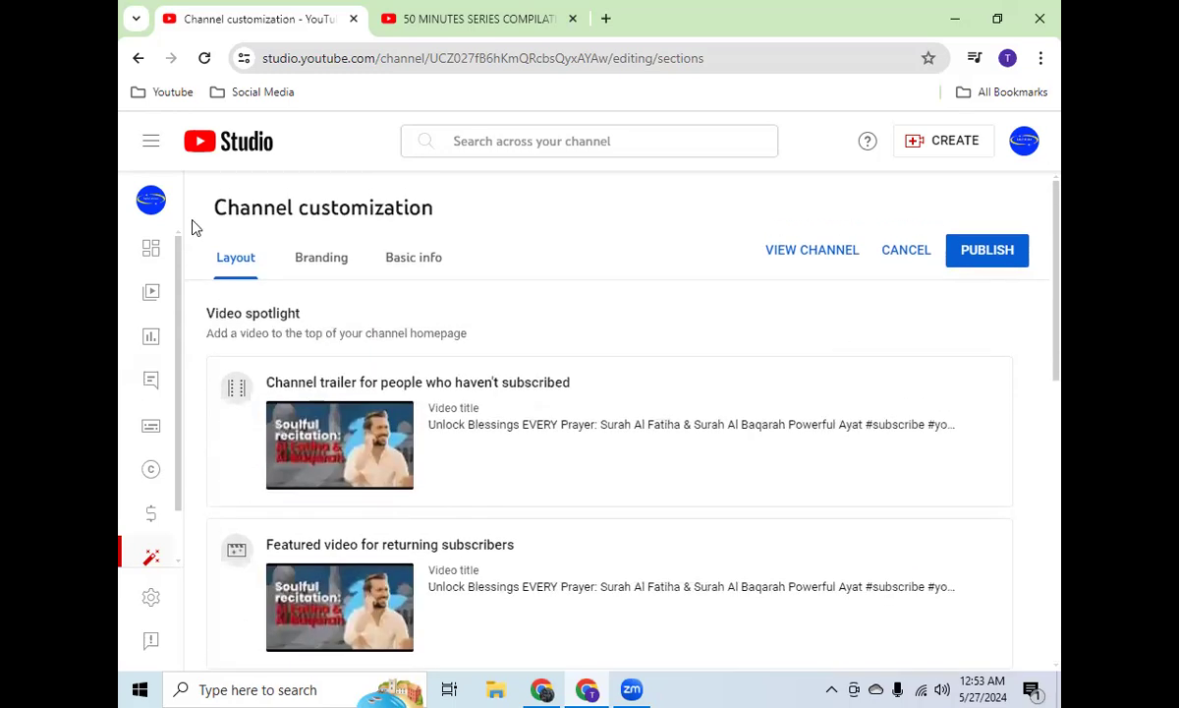
left_click(311, 257)
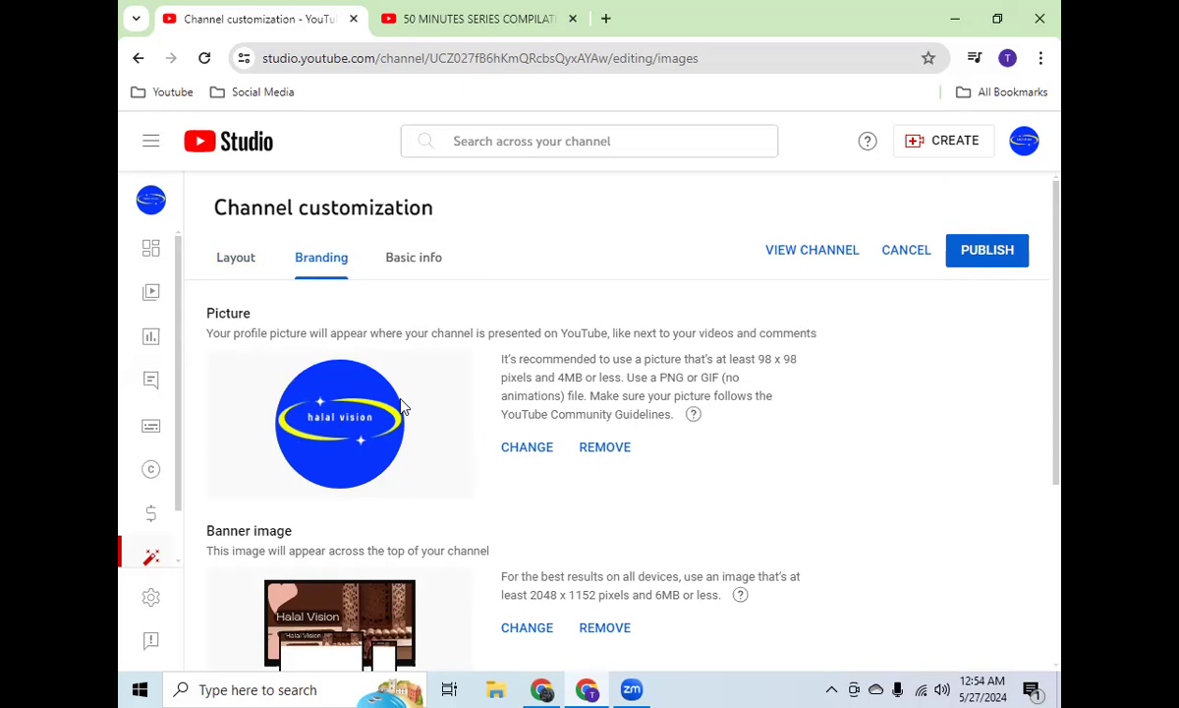
left_click(534, 447)
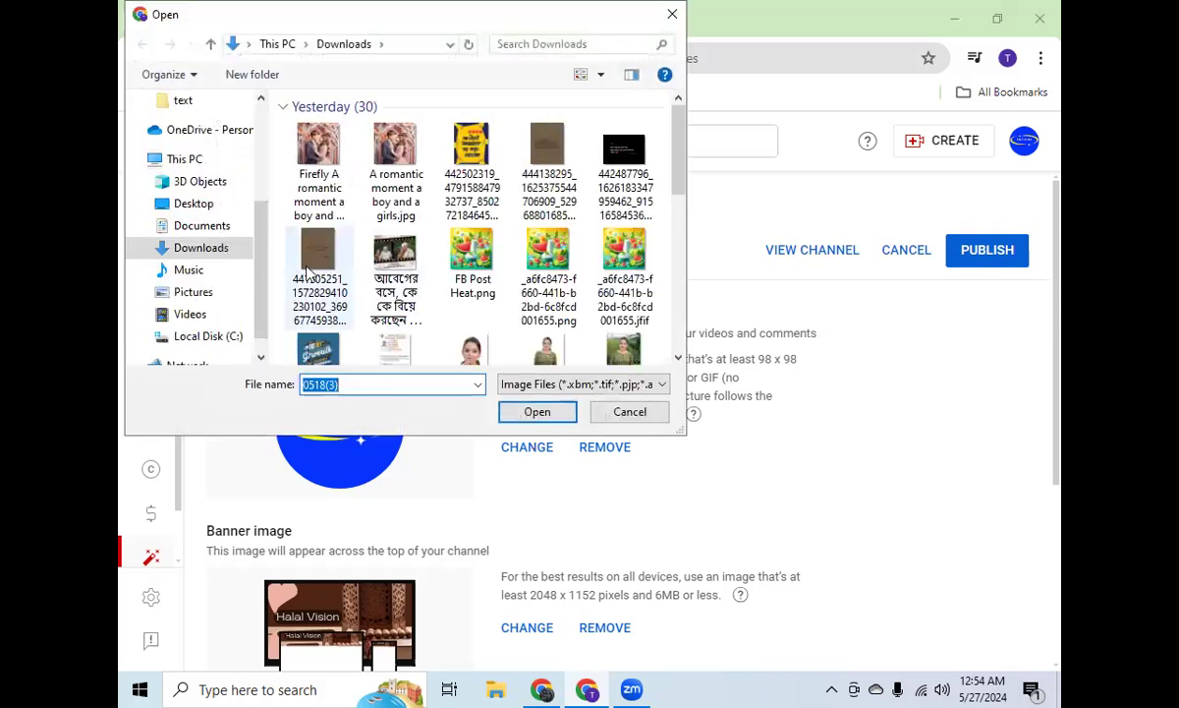
left_click(653, 414)
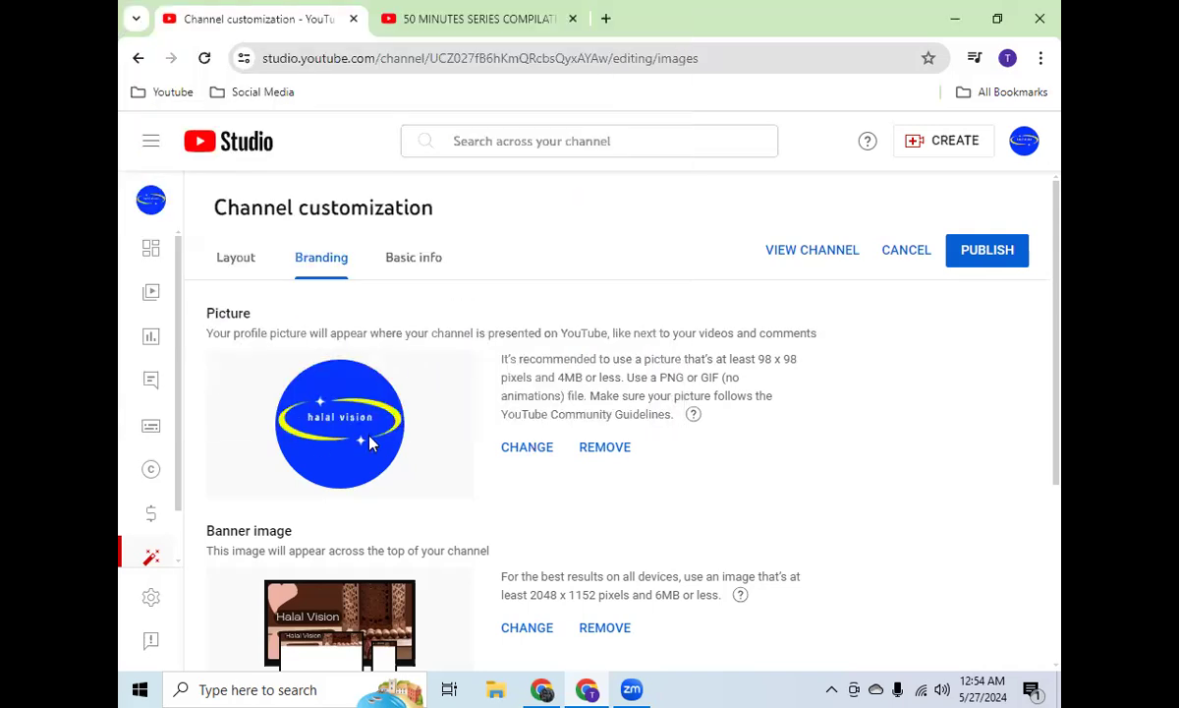
scroll(532, 393, "down", 1)
scroll(533, 393, "down", 1)
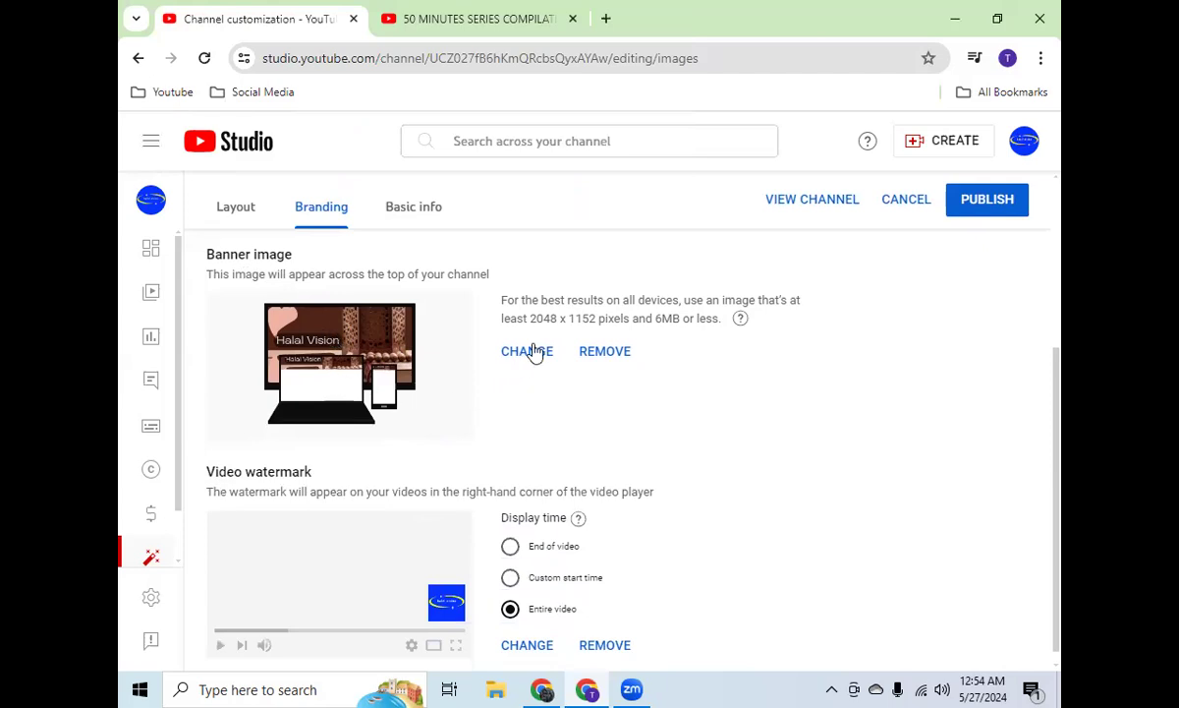
Step: Switch to the open Omar & Hana video and open its channel page as a branding example
left_click(487, 19)
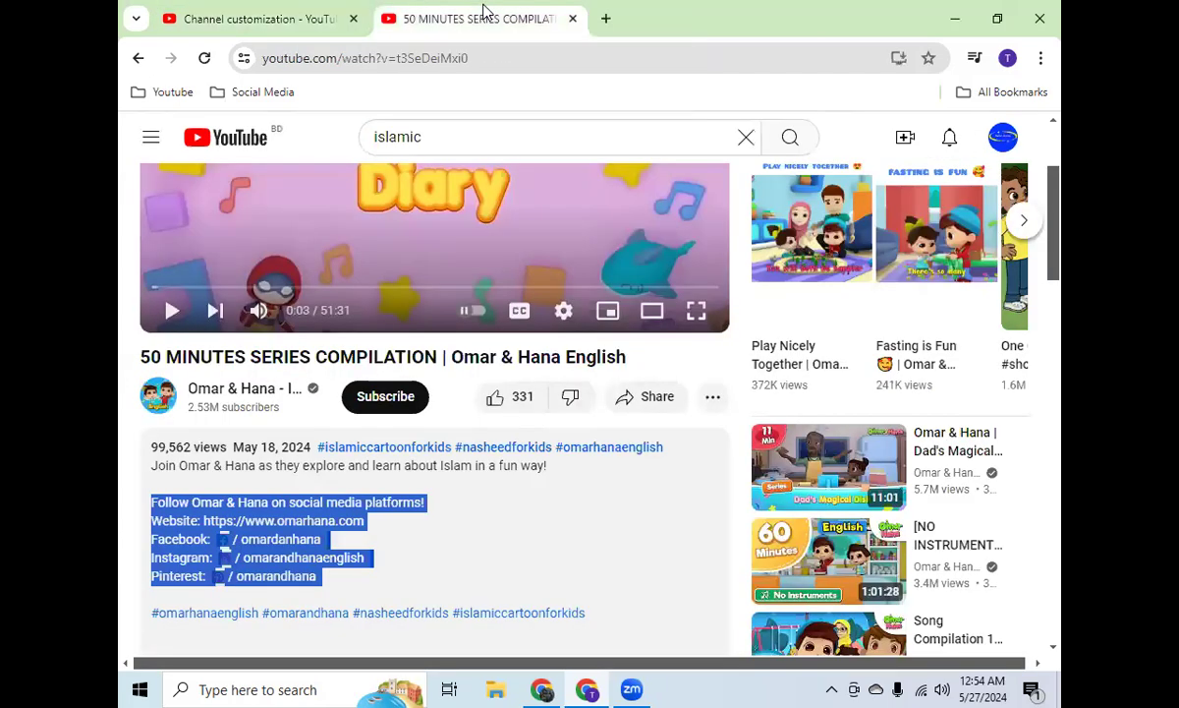
scroll(528, 251, "up", 2)
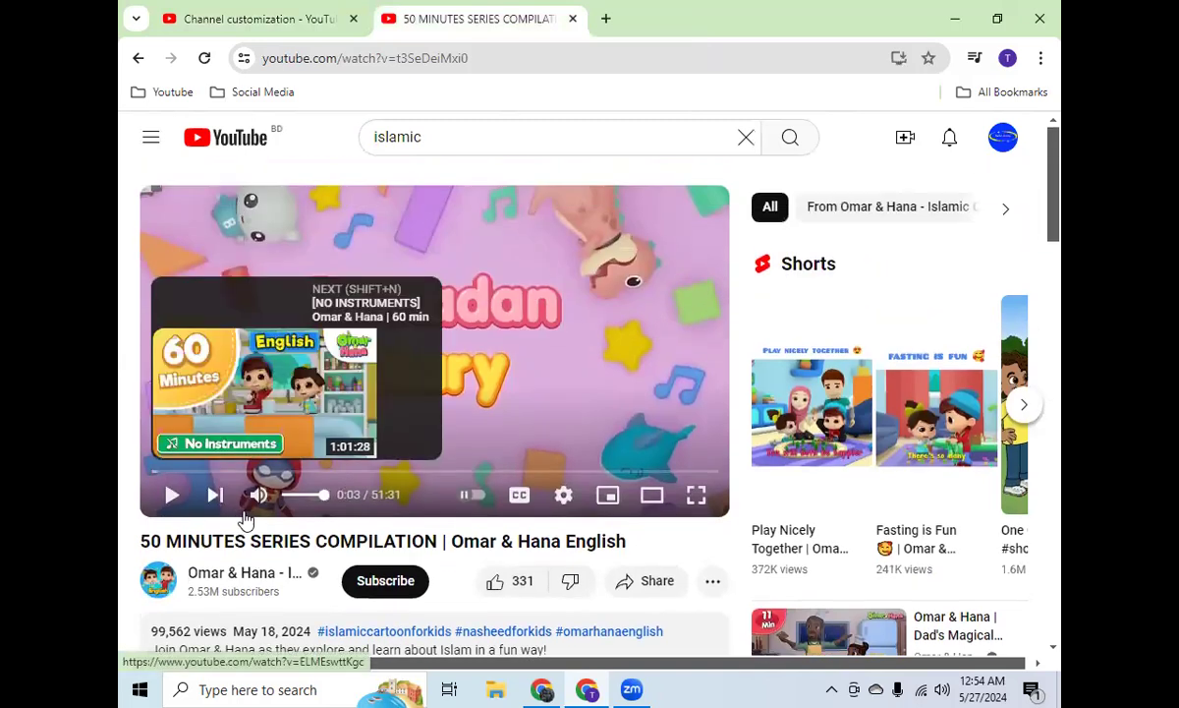
left_click(245, 580)
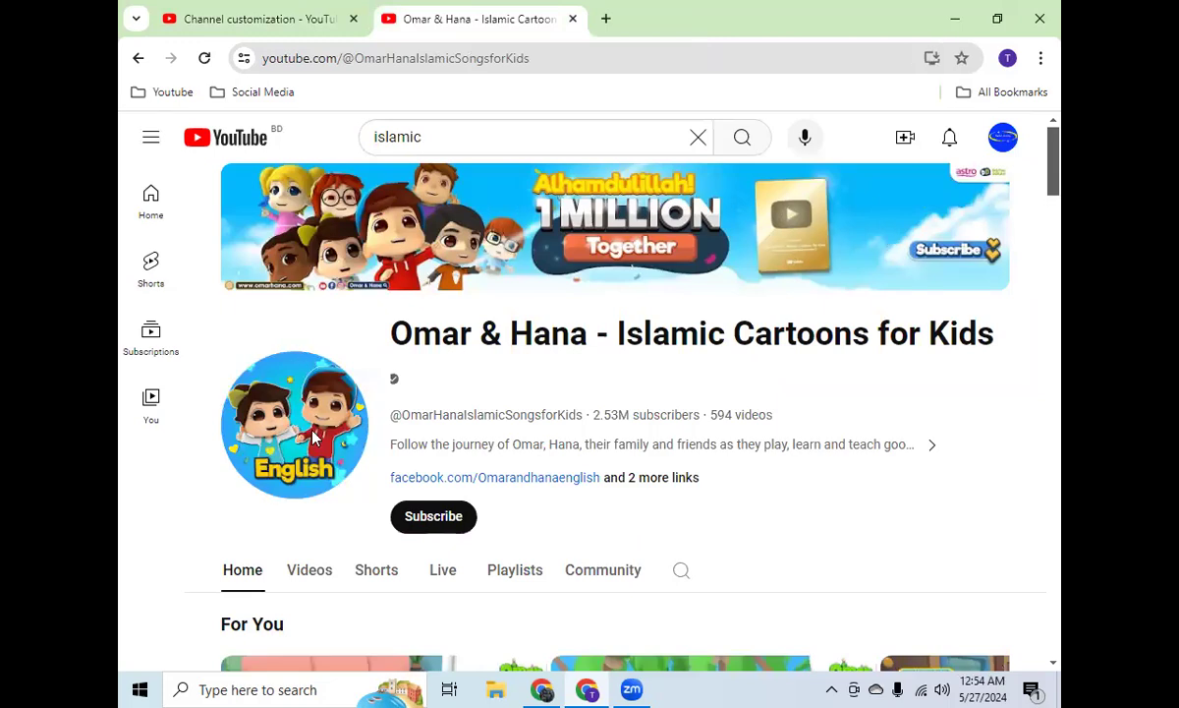
Step: Compare the banner image in the branding settings with the banner on the Omar & Hana channel page
left_click(271, 19)
scroll(466, 363, "up", 3)
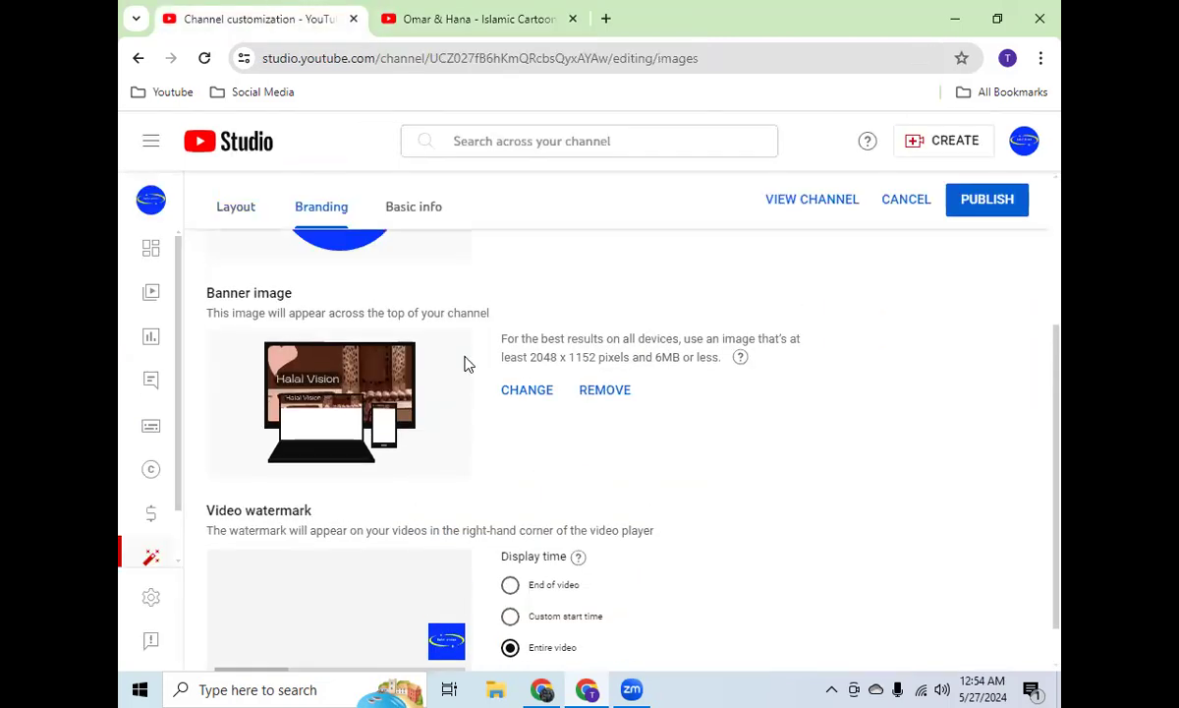
scroll(352, 417, "down", 3)
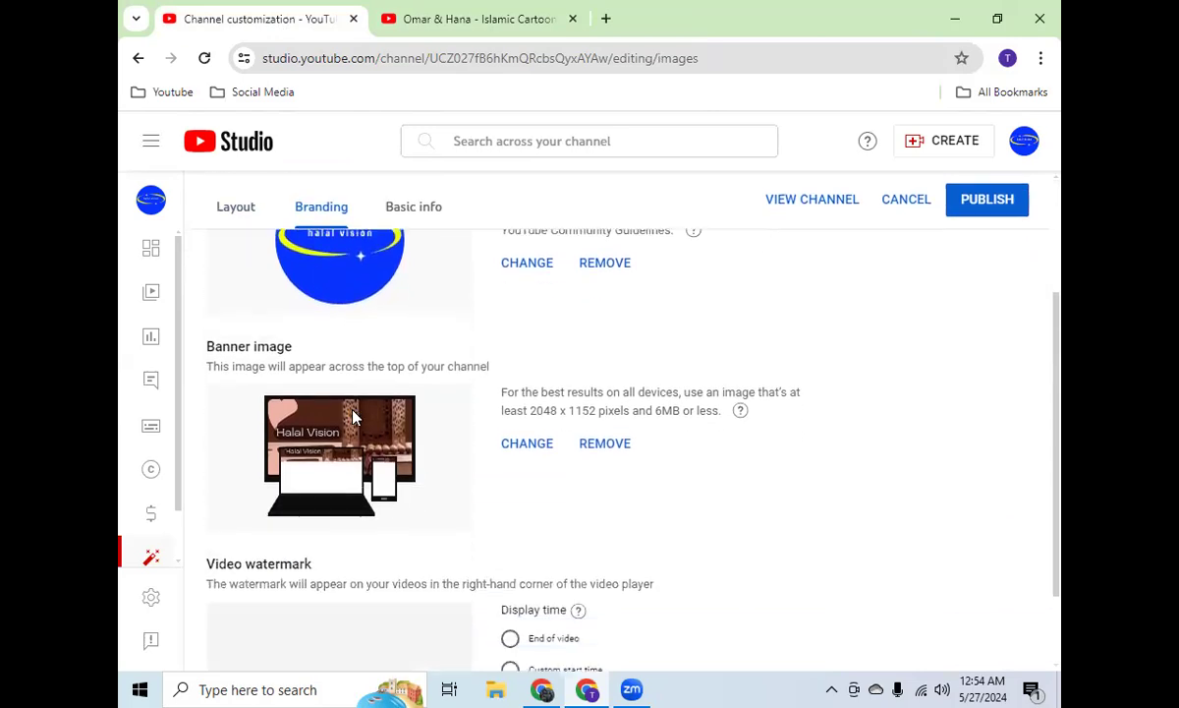
left_click(521, 20)
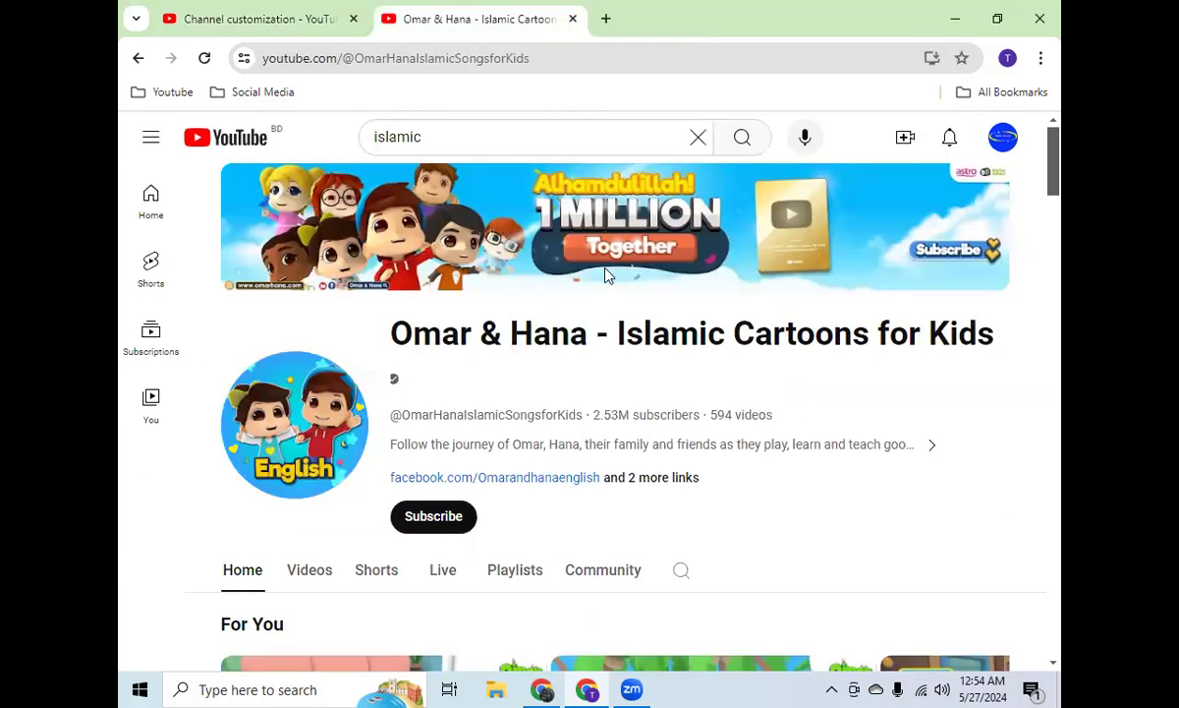
Step: Return to the branding settings and set the video watermark's display time to End of video
left_click(327, 20)
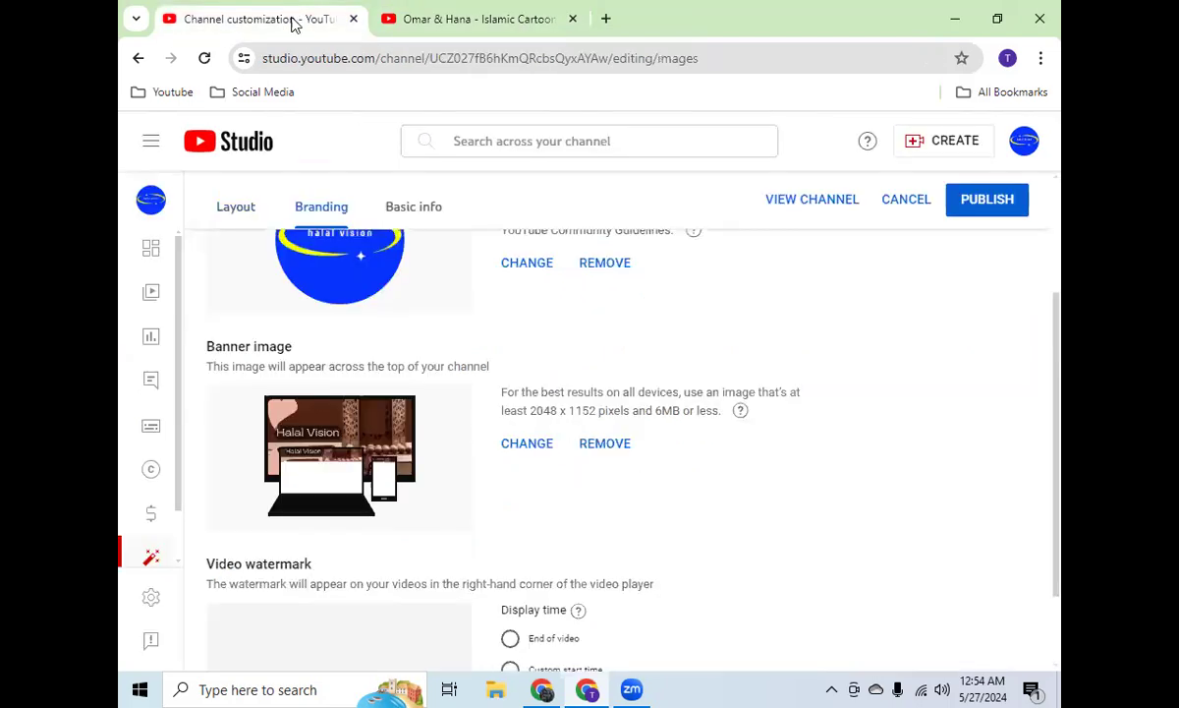
scroll(424, 418, "down", 2)
scroll(413, 387, "up", 2)
scroll(425, 414, "down", 1)
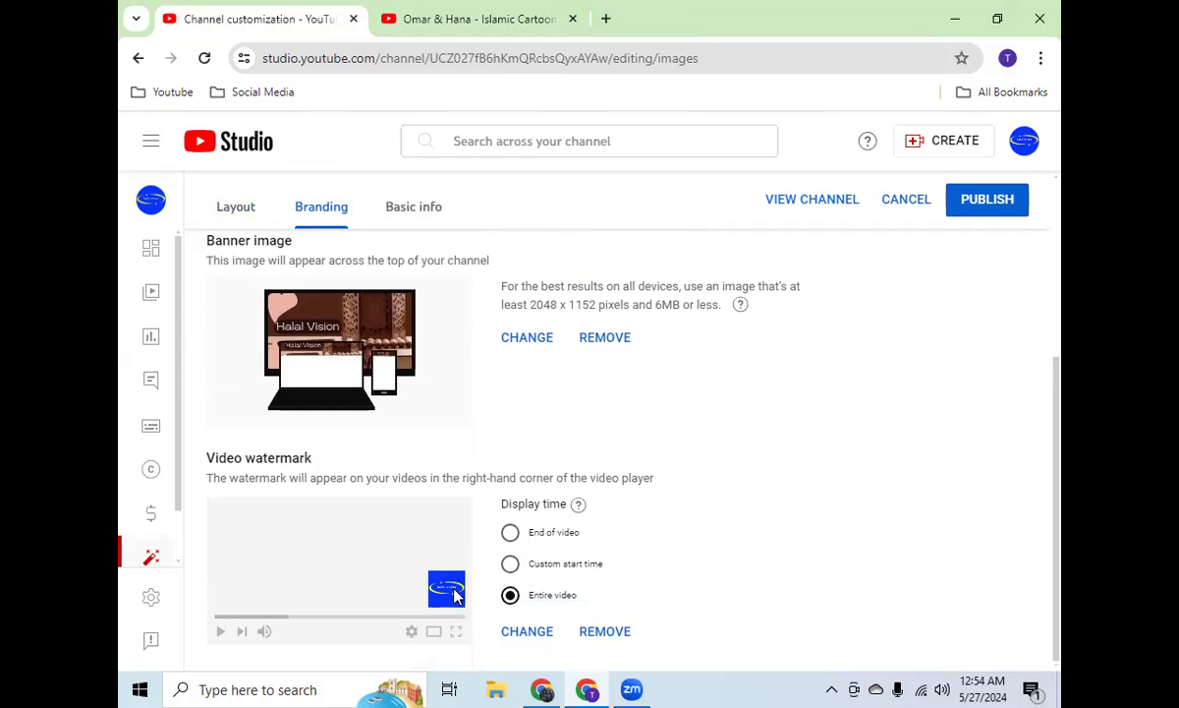
left_click(511, 533)
Step: Open the Compilation Season 1-5 video from the Omar & Hana channel and skip to near its end
left_click(459, 10)
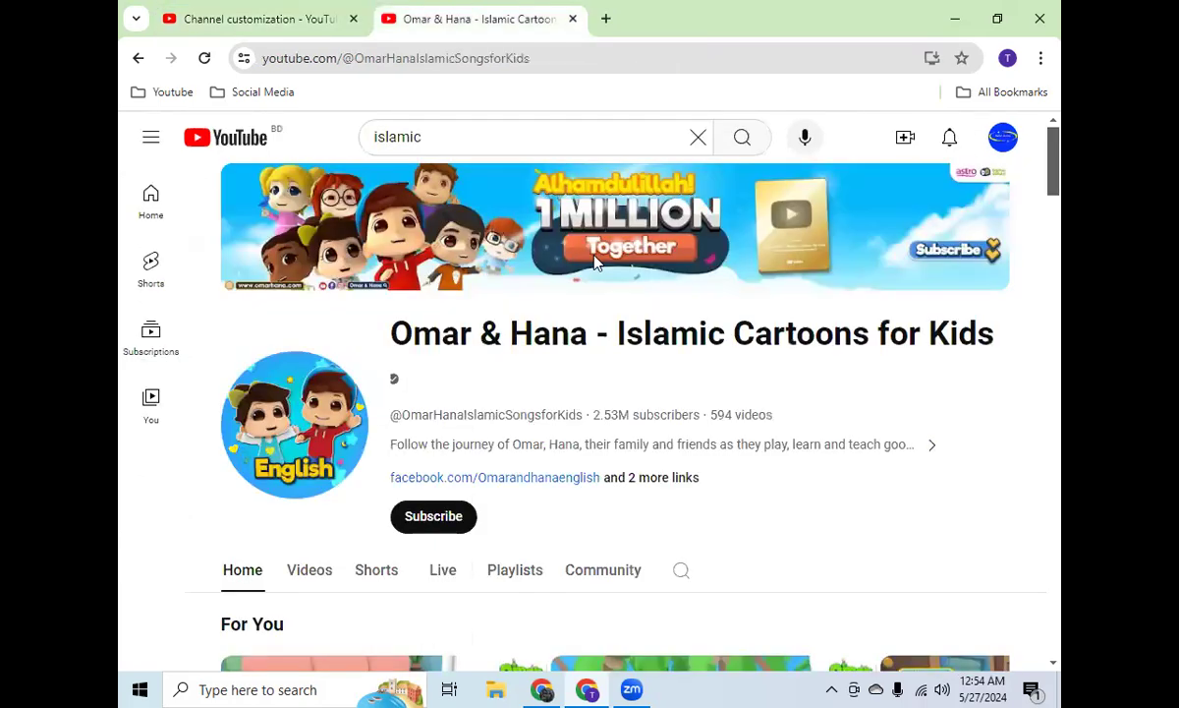
scroll(629, 337, "down", 3)
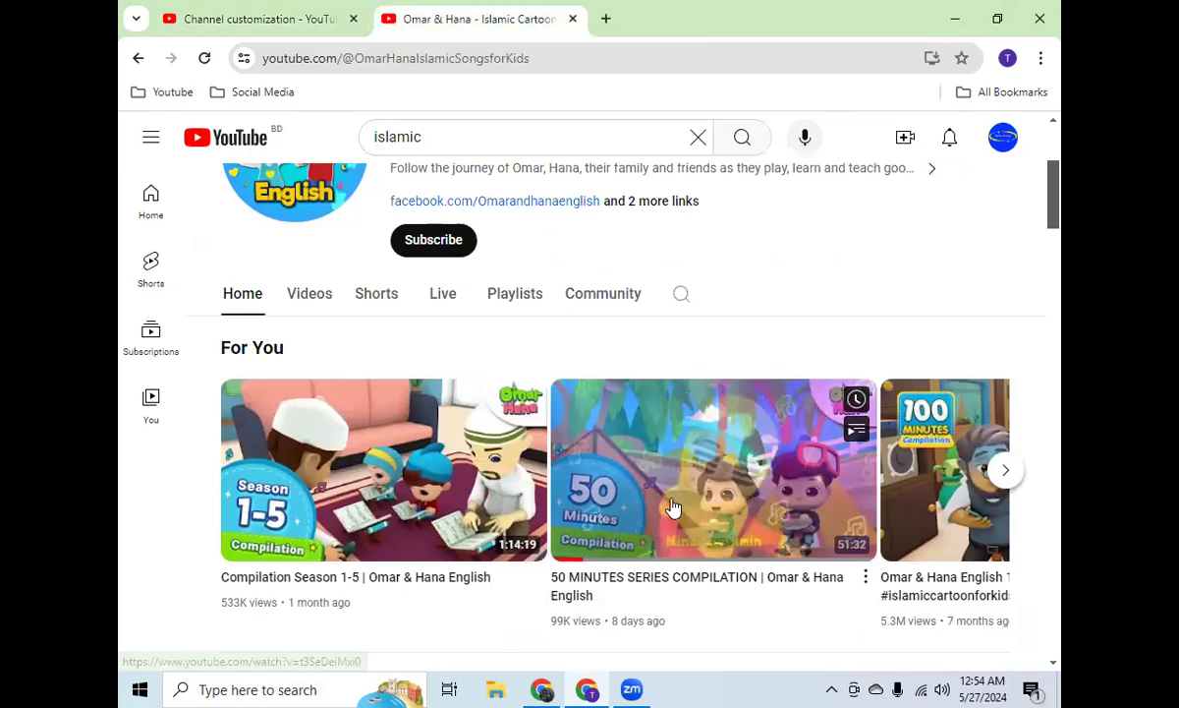
left_click(674, 506)
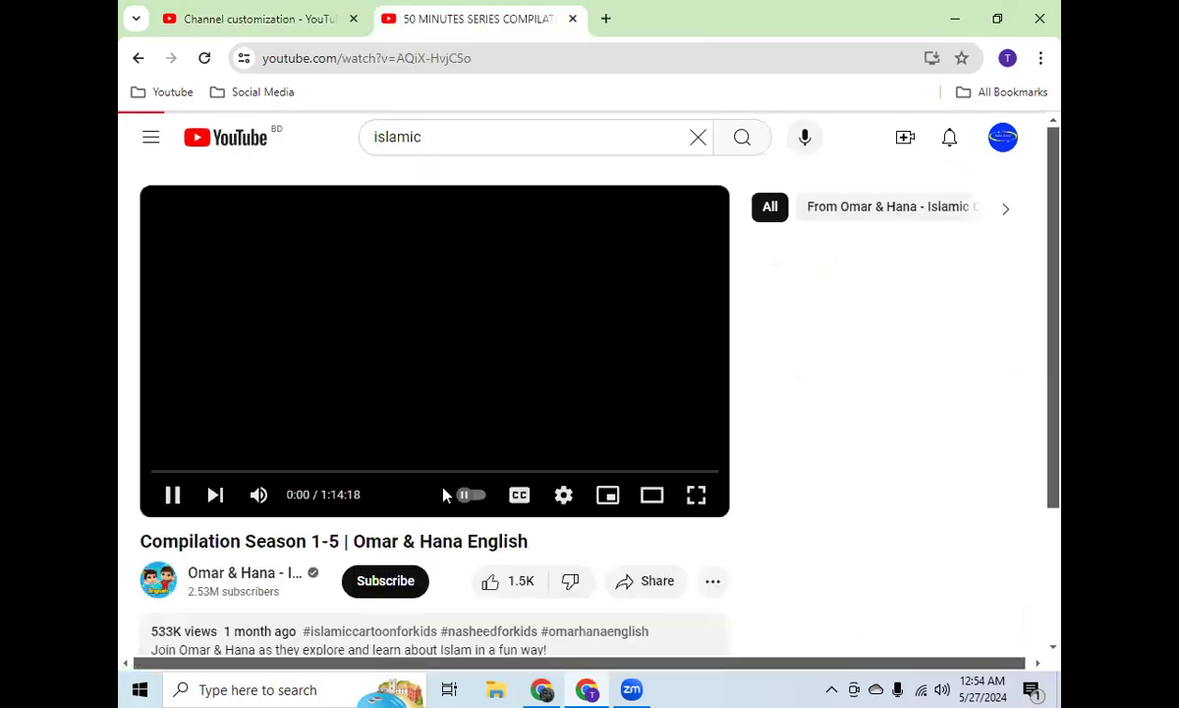
left_click(693, 472)
left_click_drag(693, 473, 711, 474)
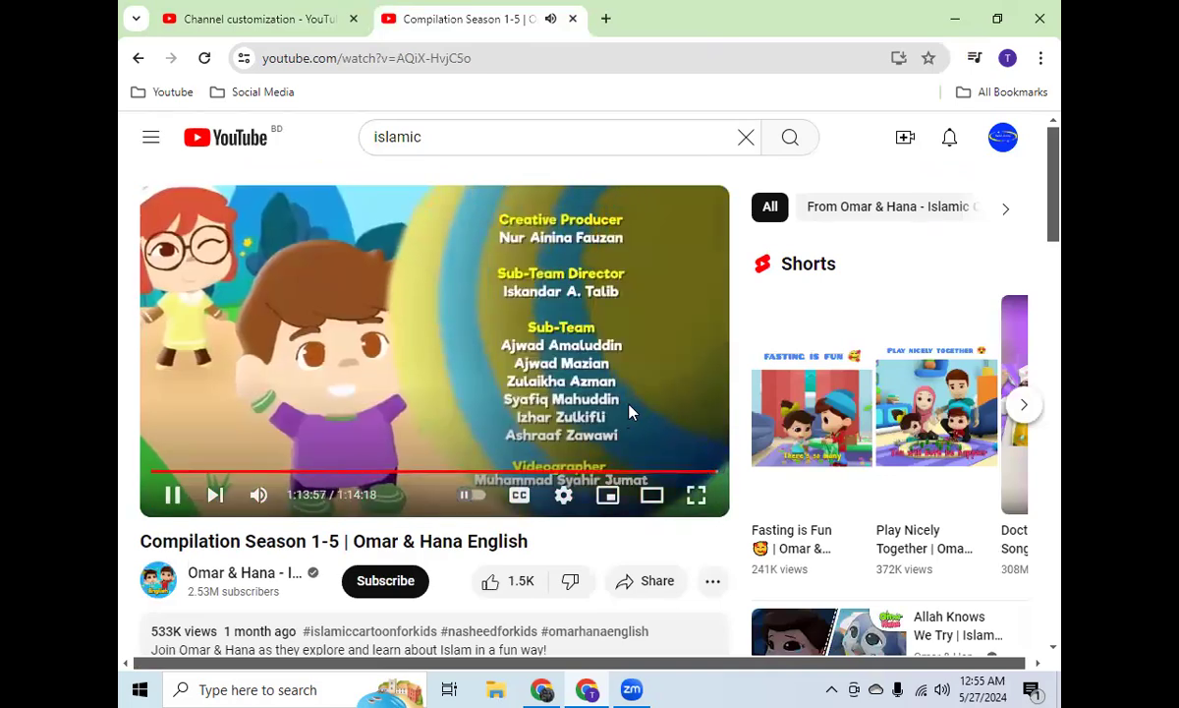
Step: Return to the channel's branding settings and set the video watermark's display time to Entire video
scroll(630, 413, "down", 1)
scroll(629, 415, "up", 1)
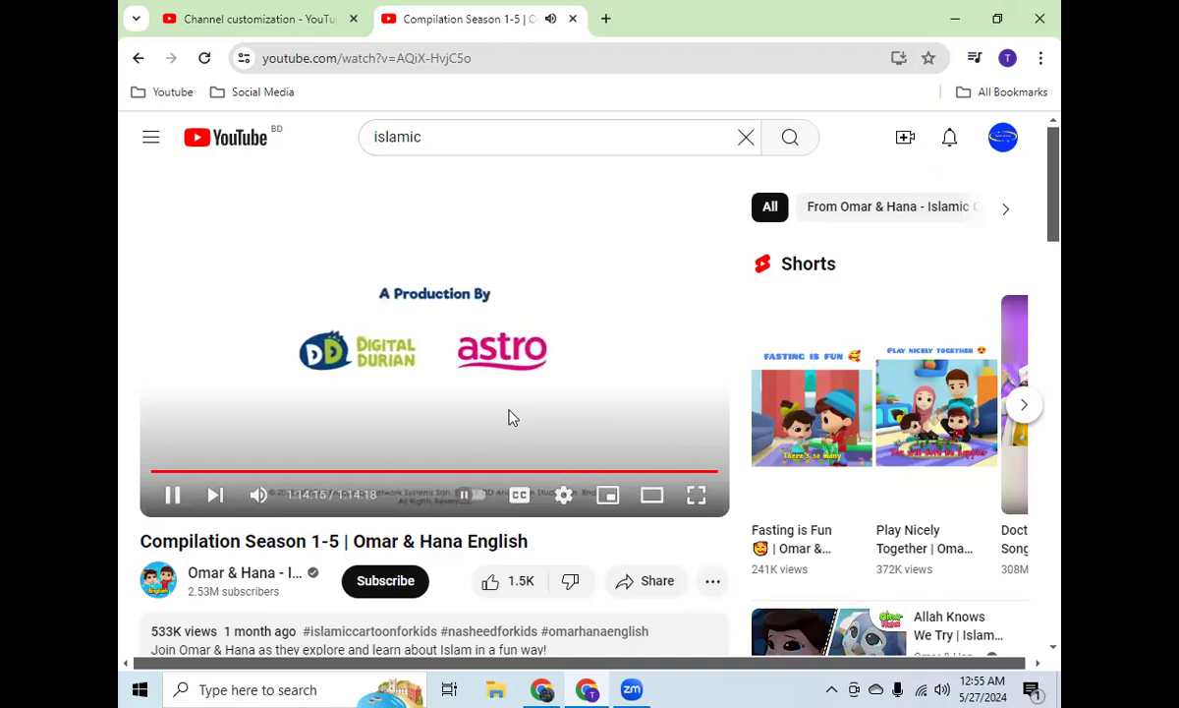
left_click(226, 15)
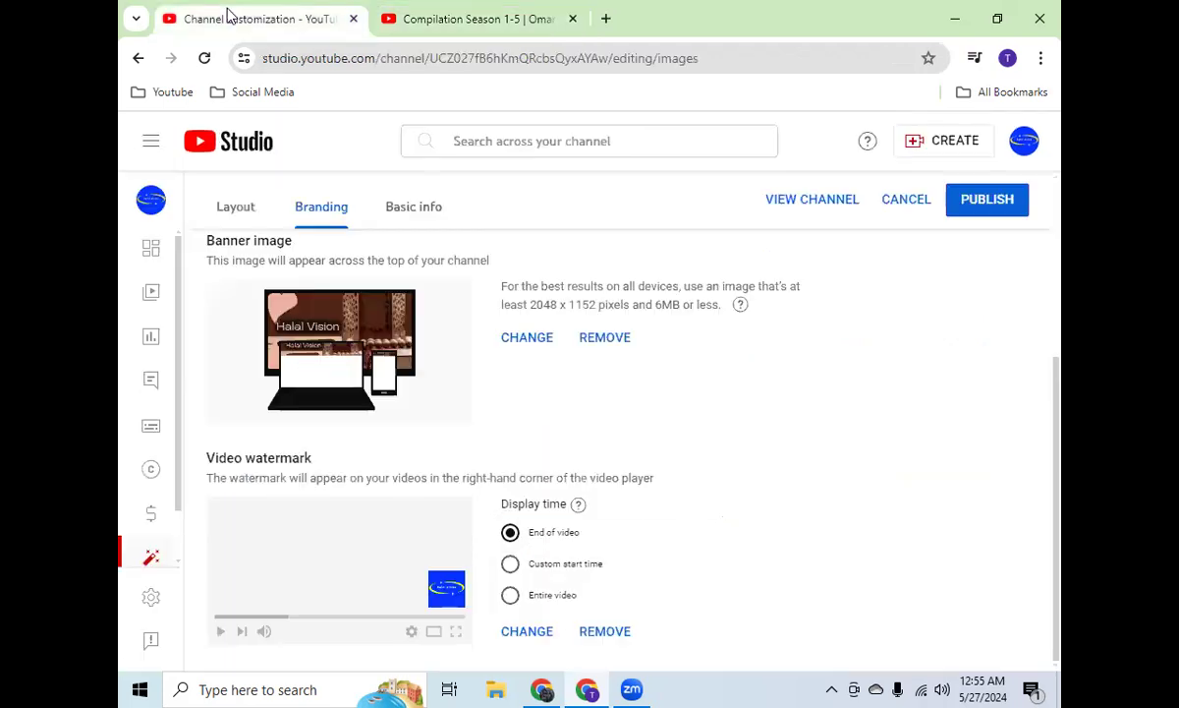
left_click(557, 566)
left_click(554, 539)
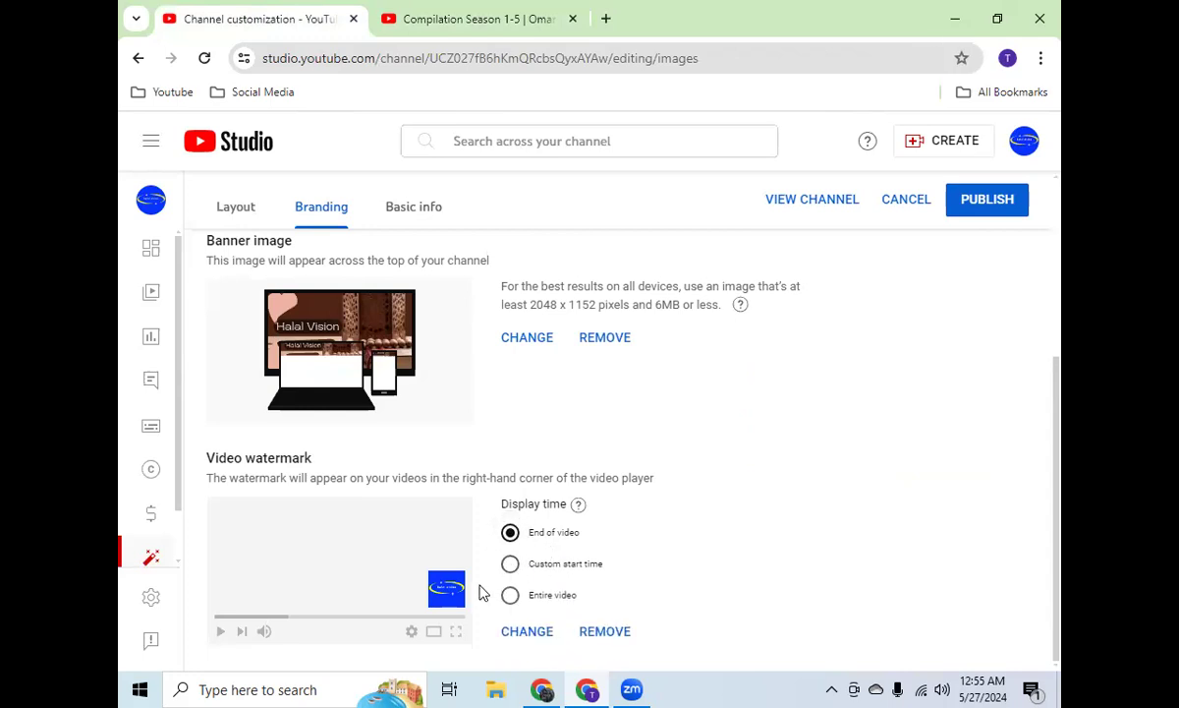
left_click(536, 567)
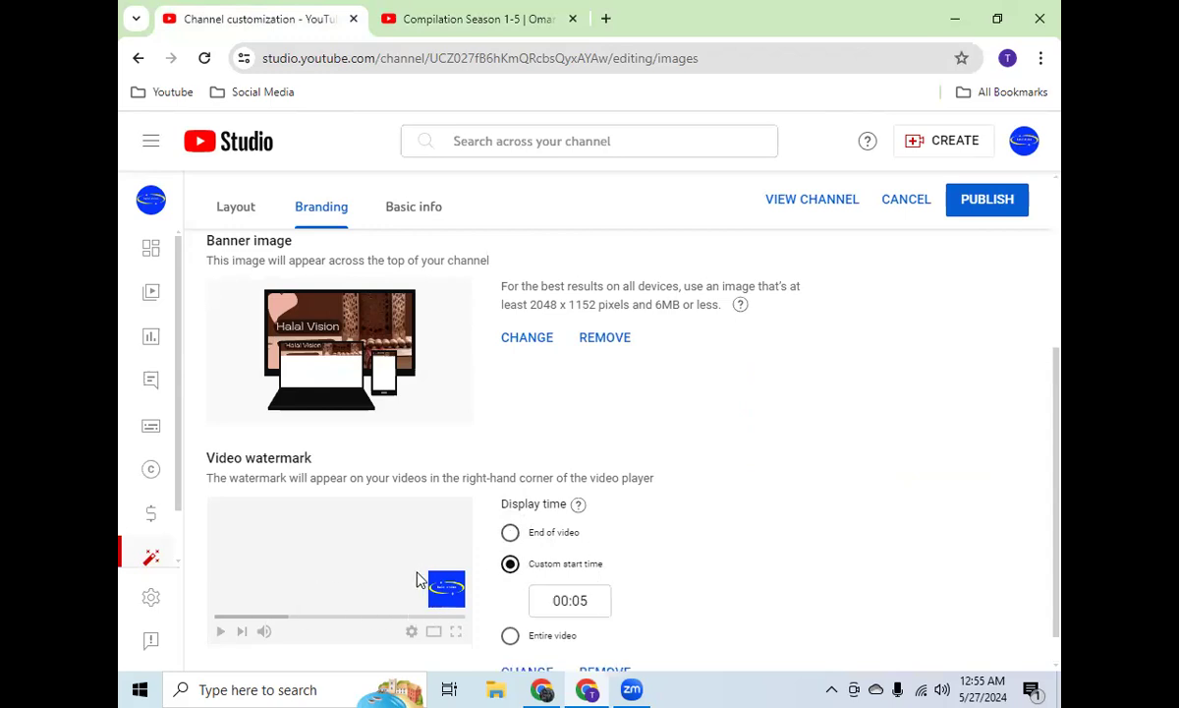
scroll(638, 558, "down", 1)
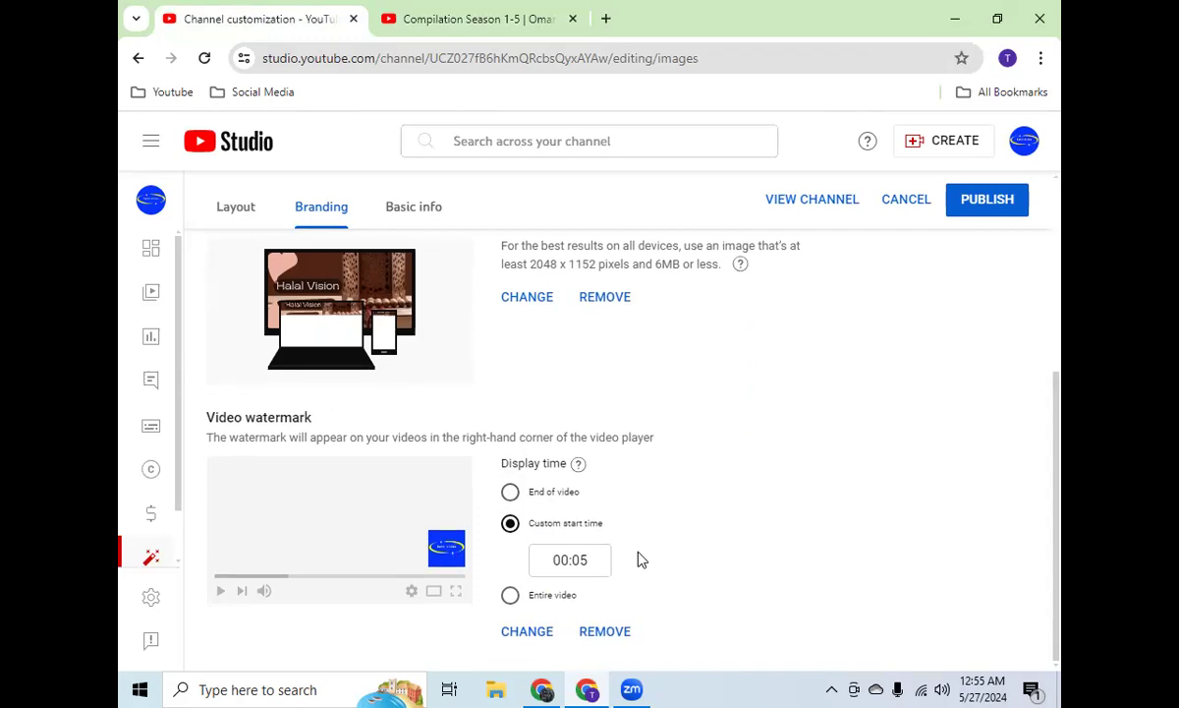
left_click(555, 595)
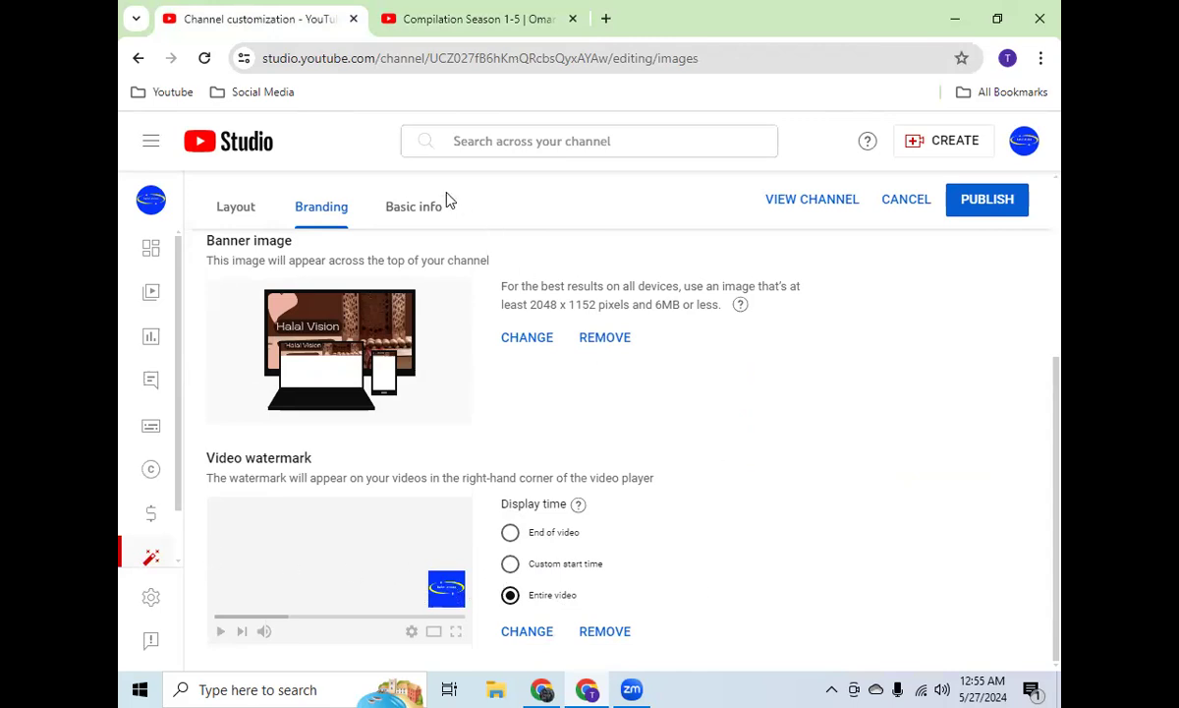
Step: Open the channel's basic info and review its name, handle and description fields
left_click(399, 215)
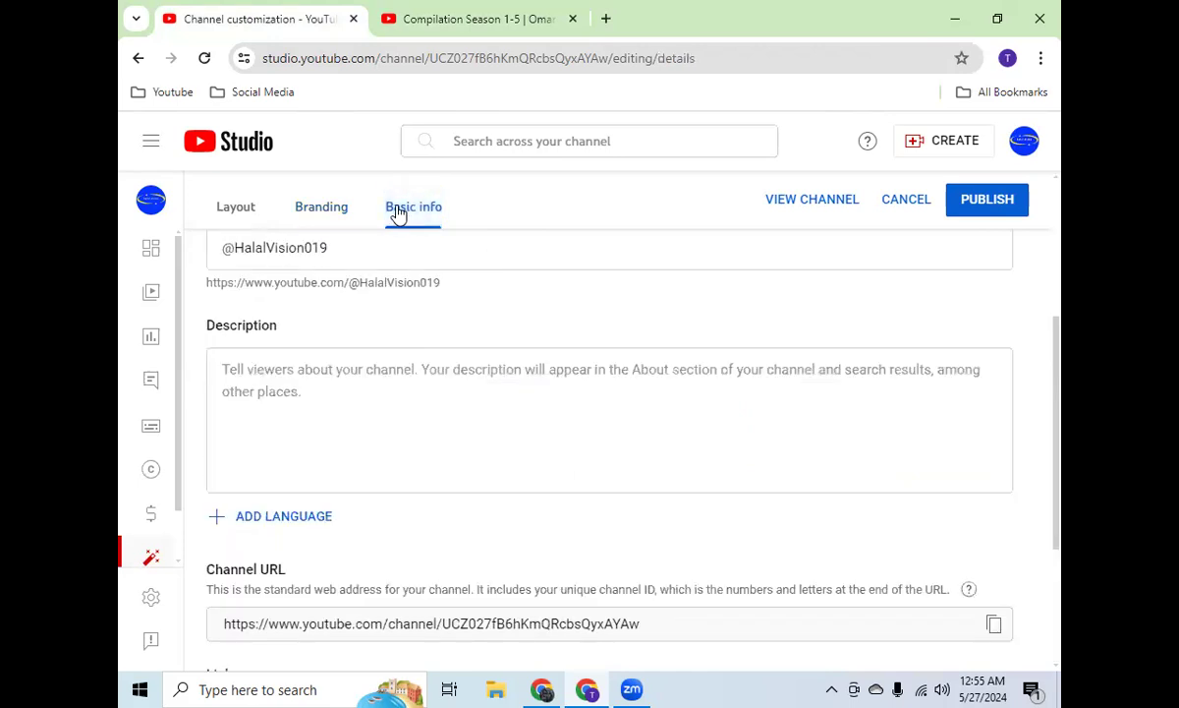
scroll(455, 354, "up", 4)
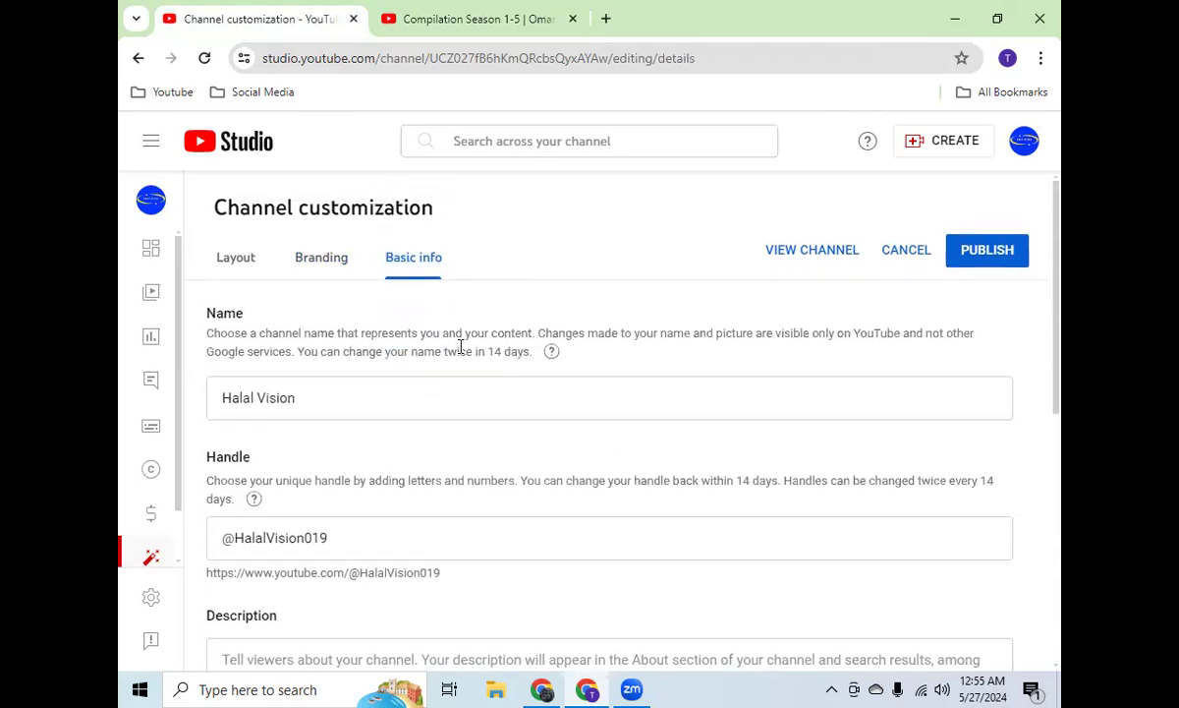
left_click_drag(309, 403, 213, 408)
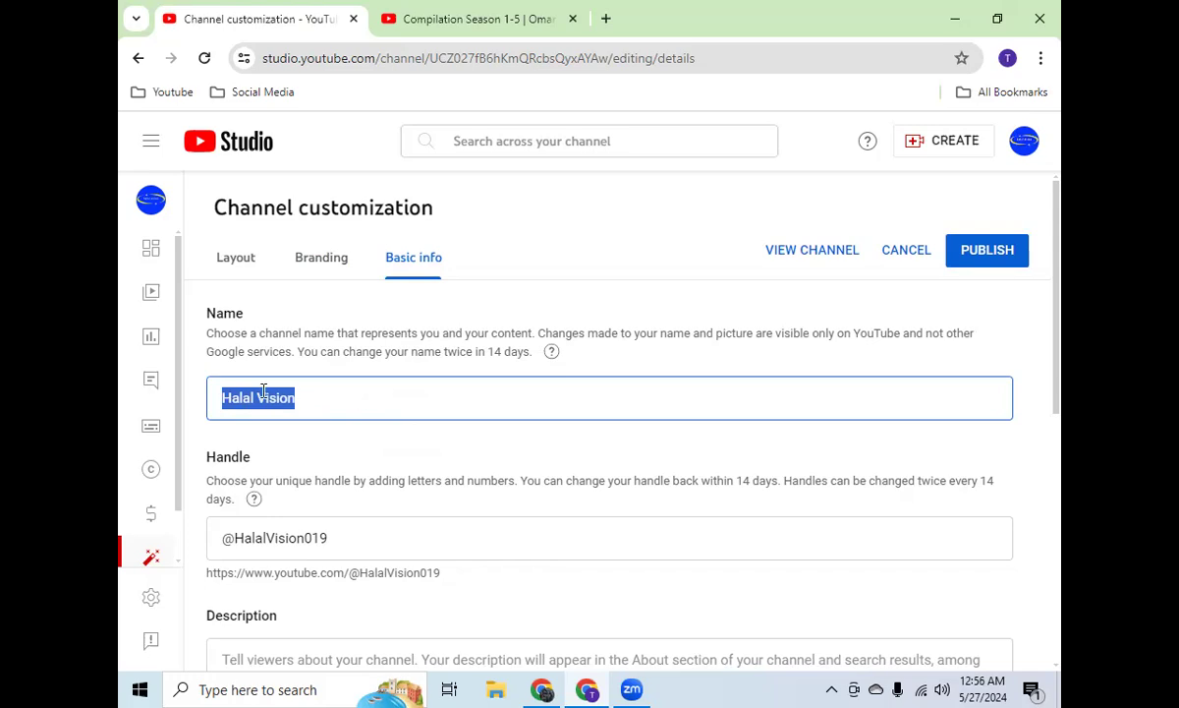
scroll(400, 452, "down", 2)
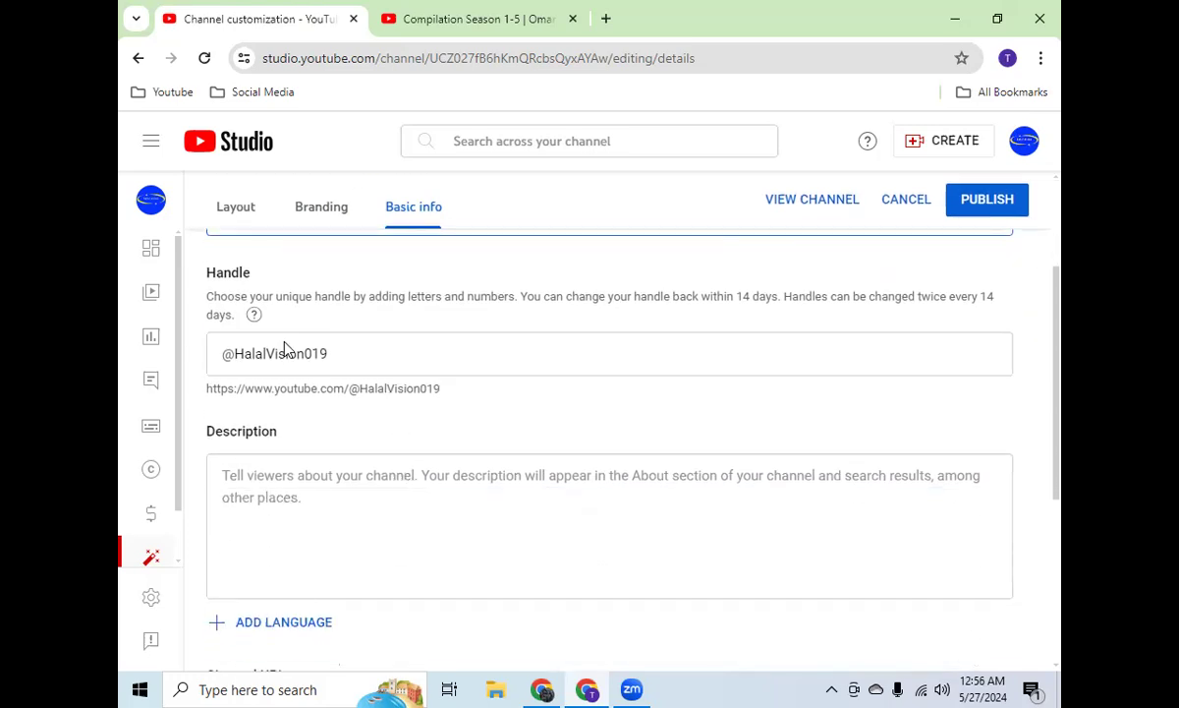
left_click(354, 346)
left_click_drag(354, 346, 224, 355)
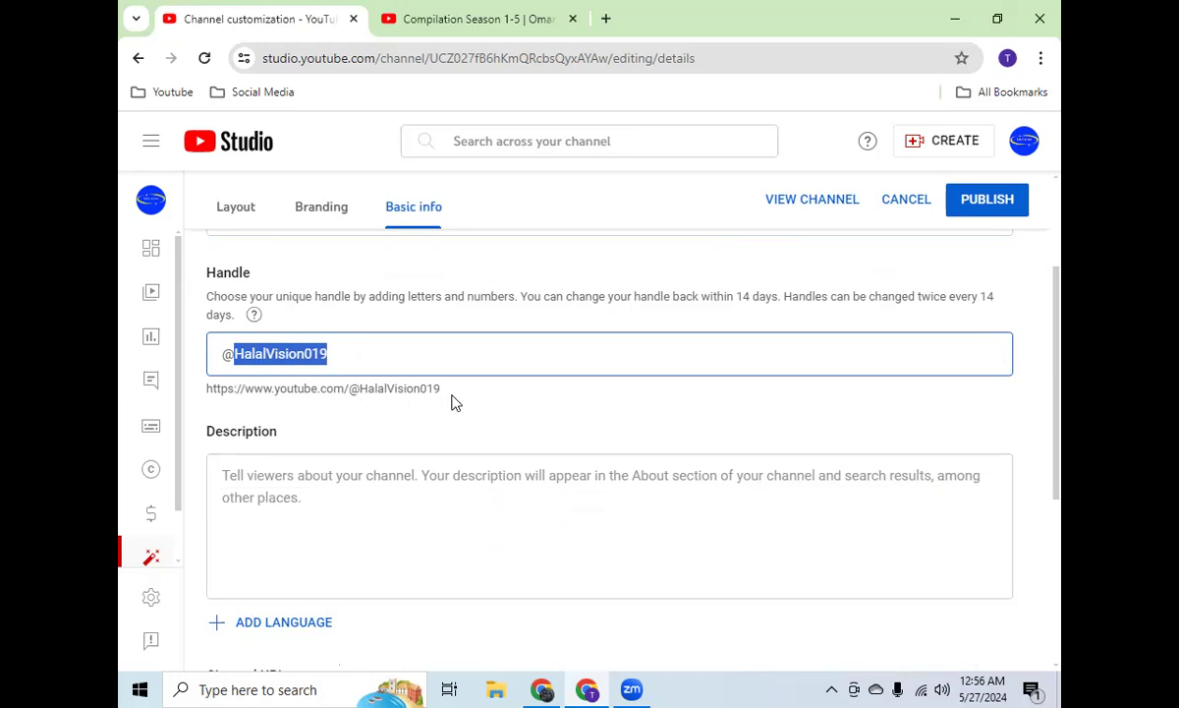
scroll(339, 373, "up", 2)
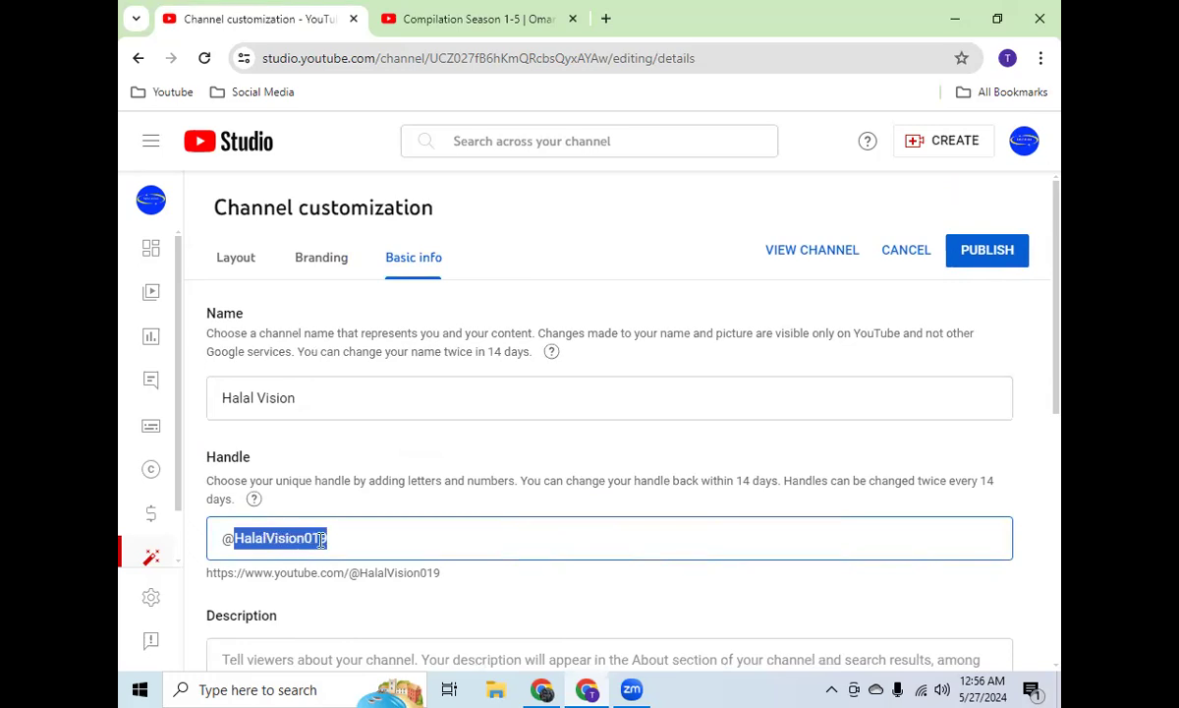
scroll(403, 491, "down", 2)
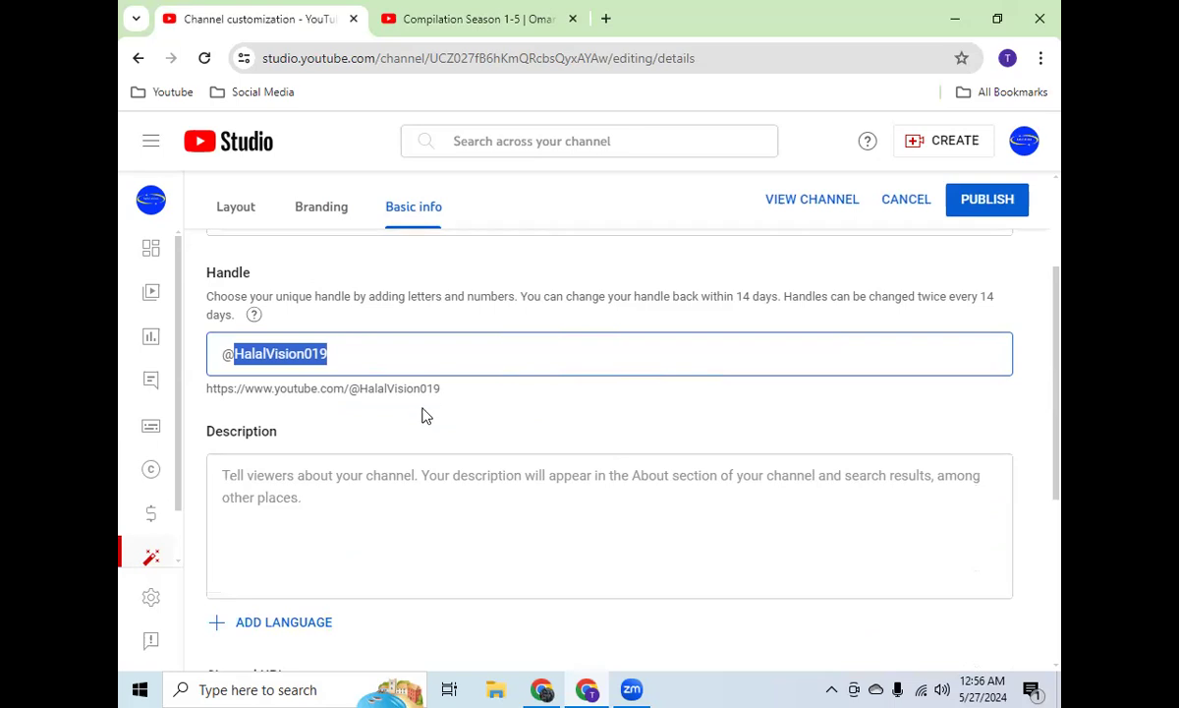
scroll(393, 415, "down", 2)
scroll(374, 393, "up", 2)
Step: Enter the channel description "This channel content Islamic video, motivational video"
left_click(319, 481)
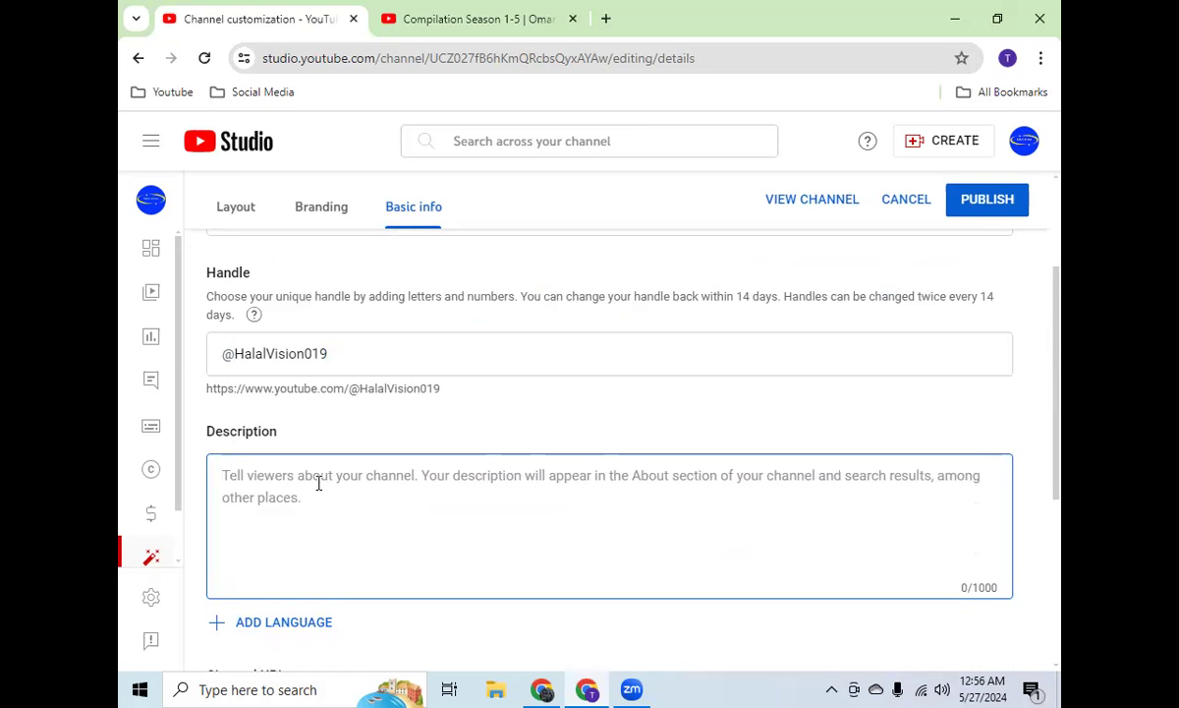
type("THis")
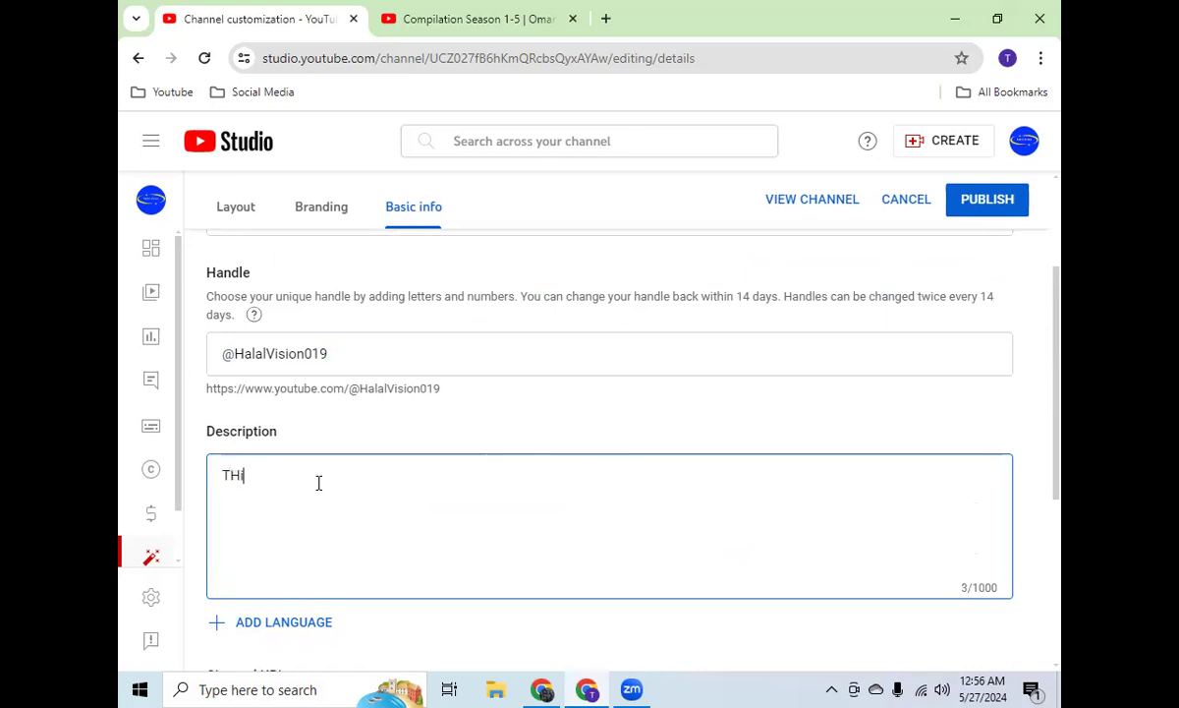
key("BackSpace")
key("BackSpace")
key("BackSpace")
type("his cha")
key("BackSpace")
type("hannel")
key("BackSpace")
type("l content Islamic ")
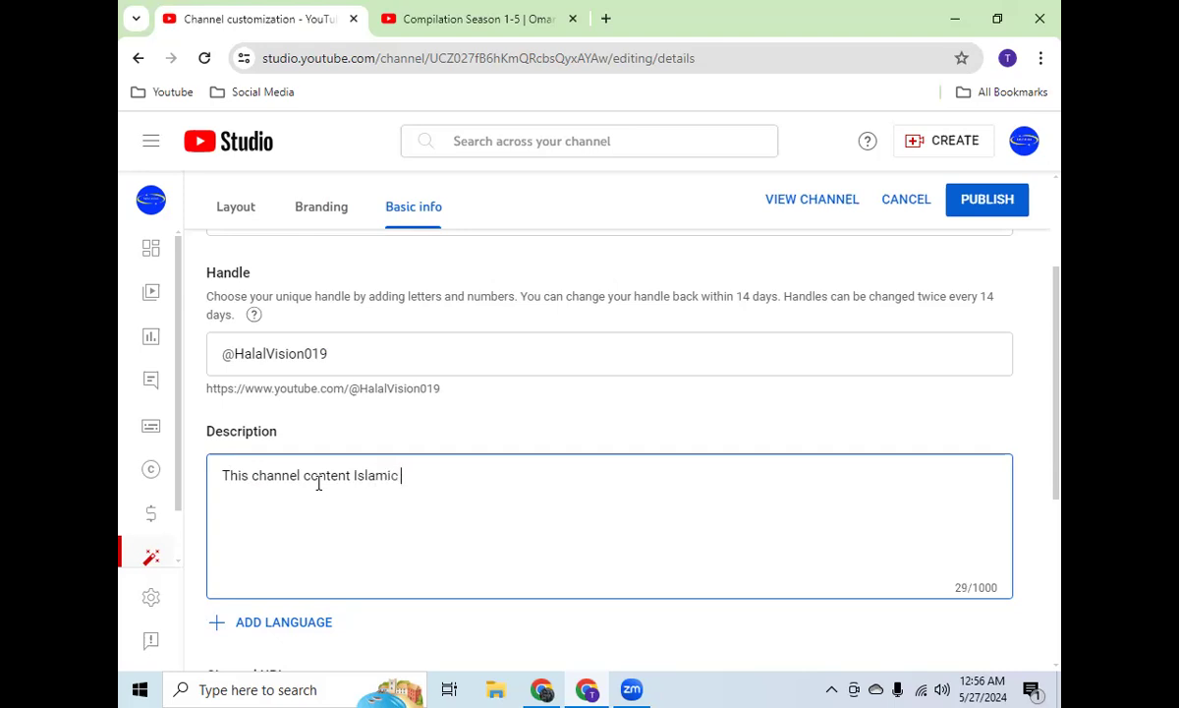
type("video, motivational vidio")
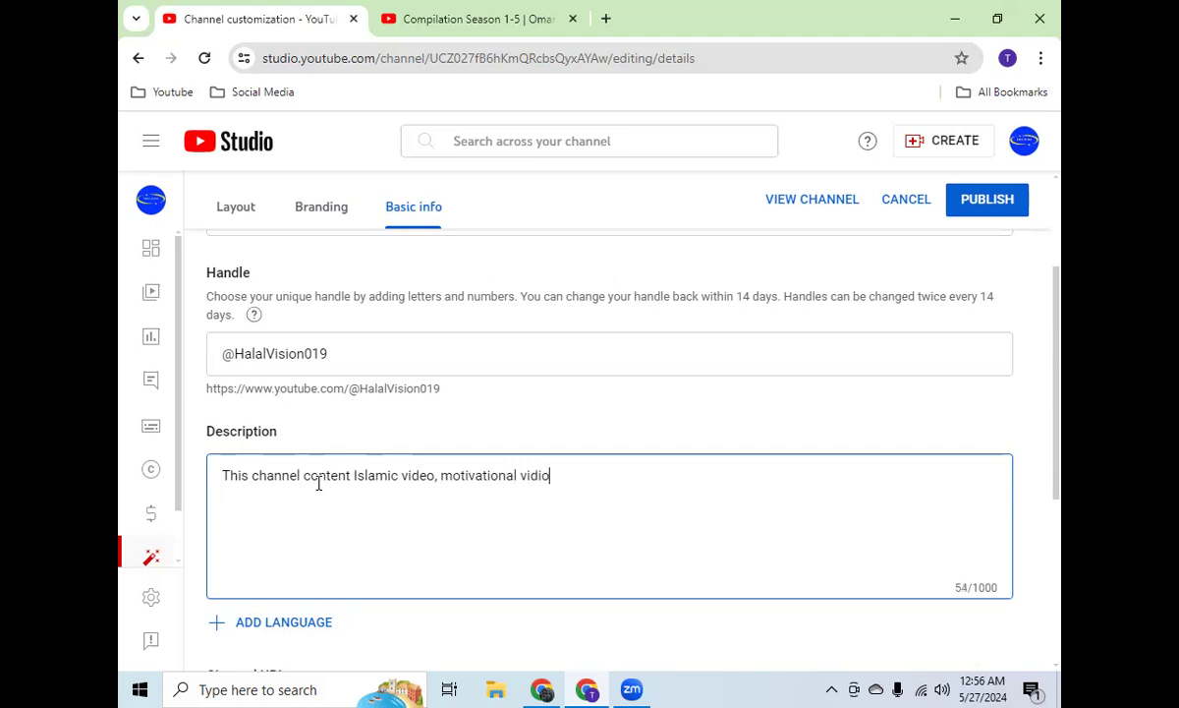
key("BackSpace")
type("eo")
Step: Replace the contact email with the channel's business e-mail address and publish the channel customization changes
scroll(554, 345, "down", 3)
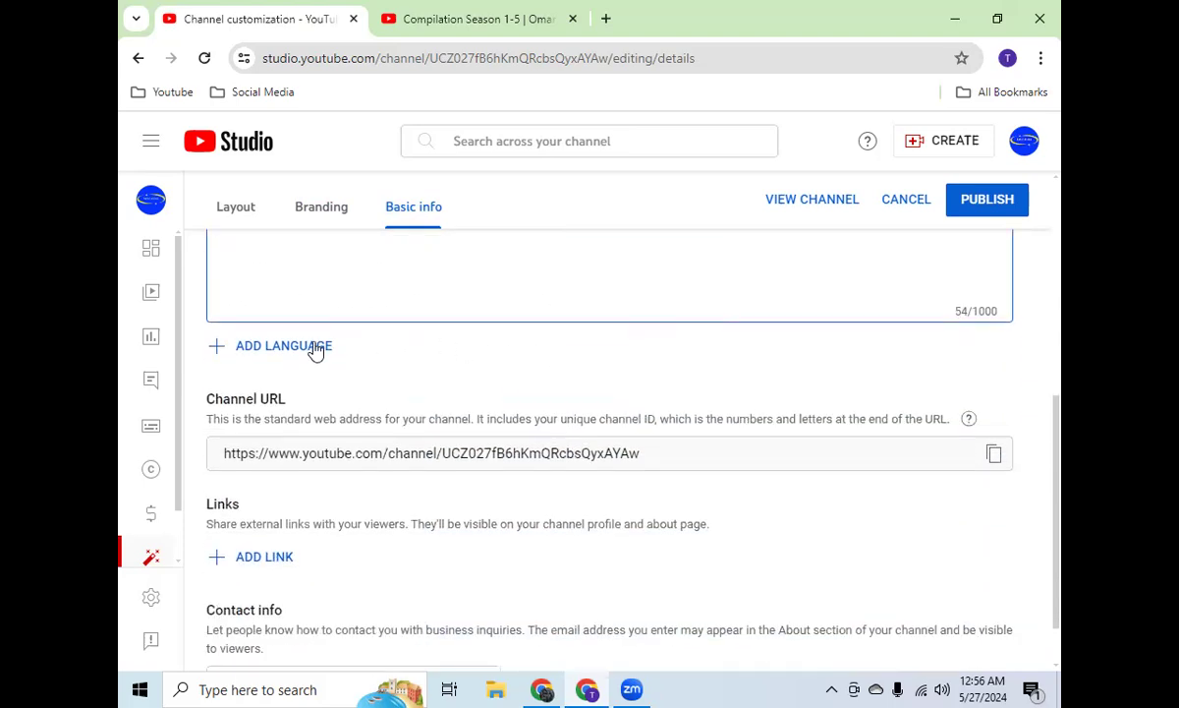
scroll(316, 350, "down", 1)
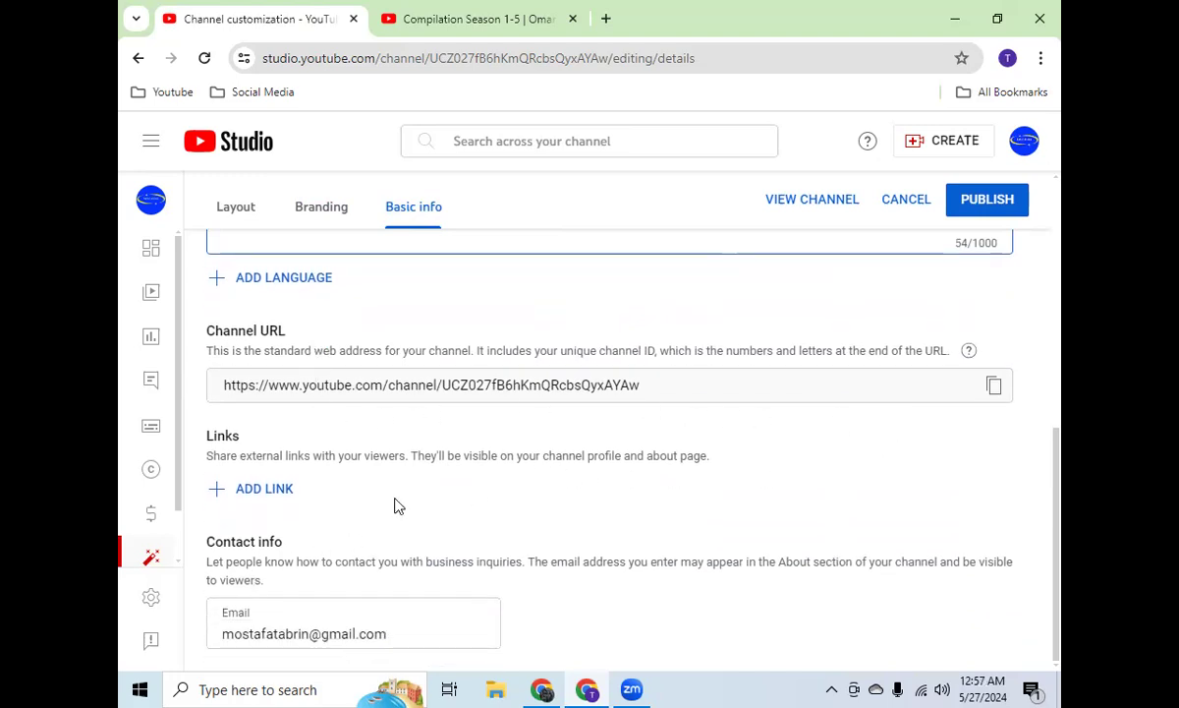
left_click_drag(403, 640, 194, 642)
key("BackSpace")
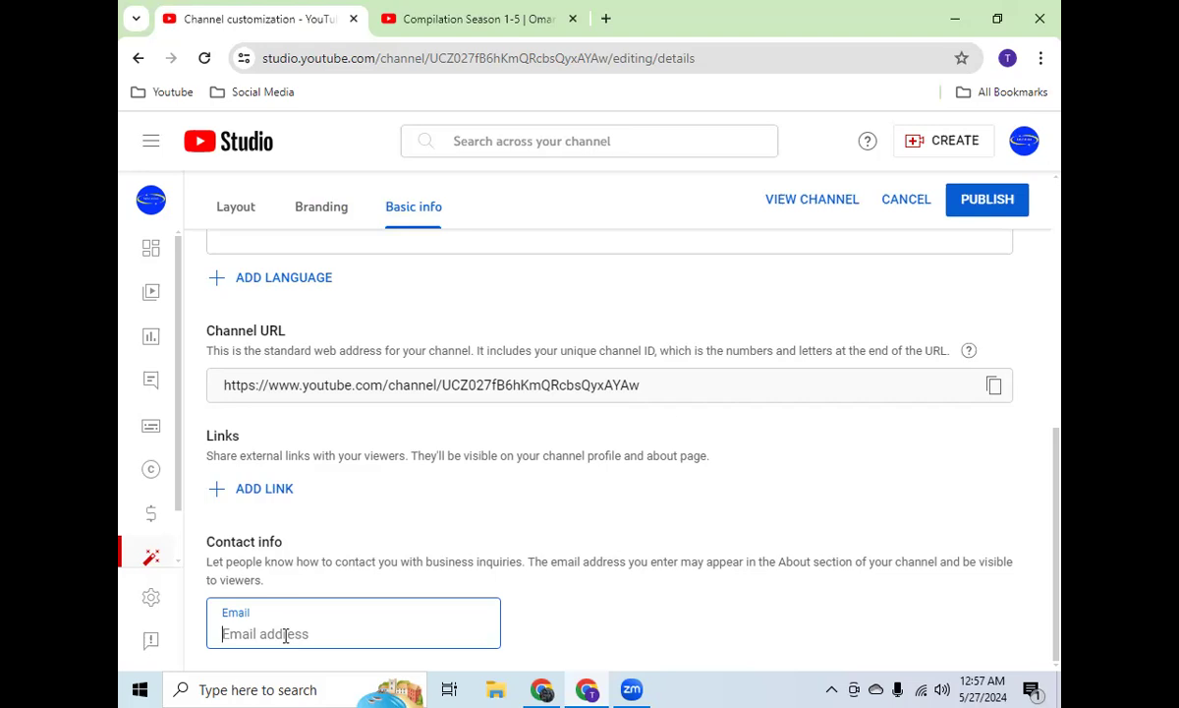
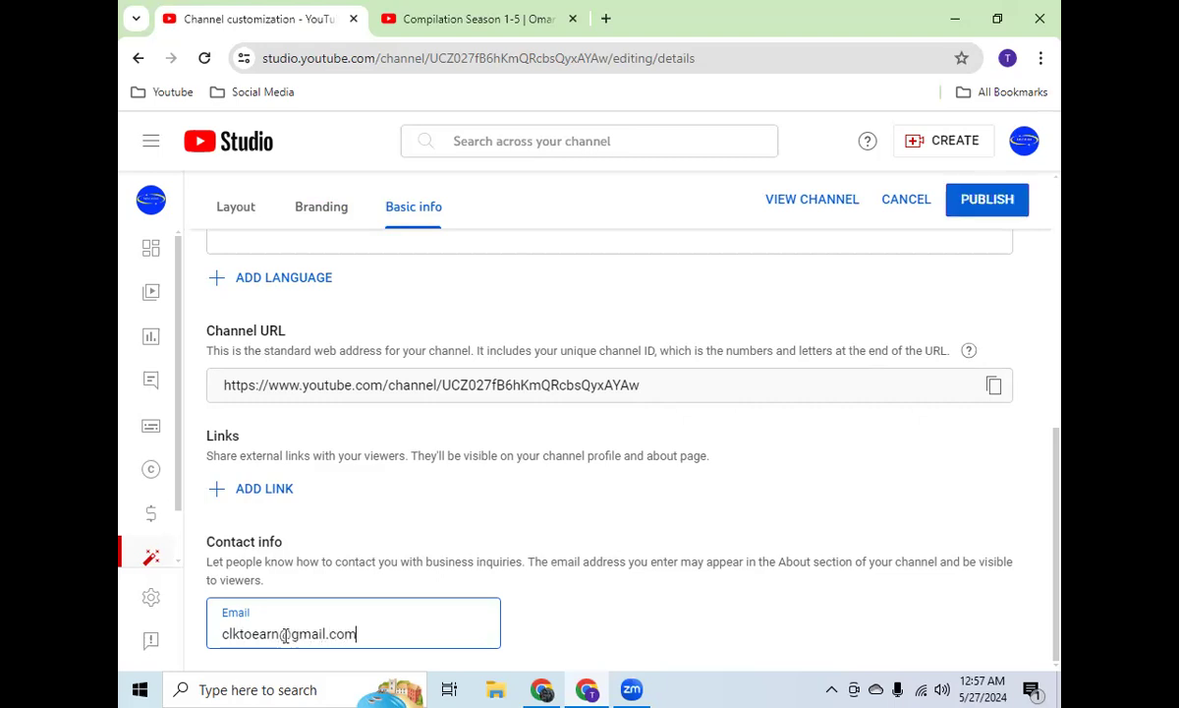
left_click(988, 200)
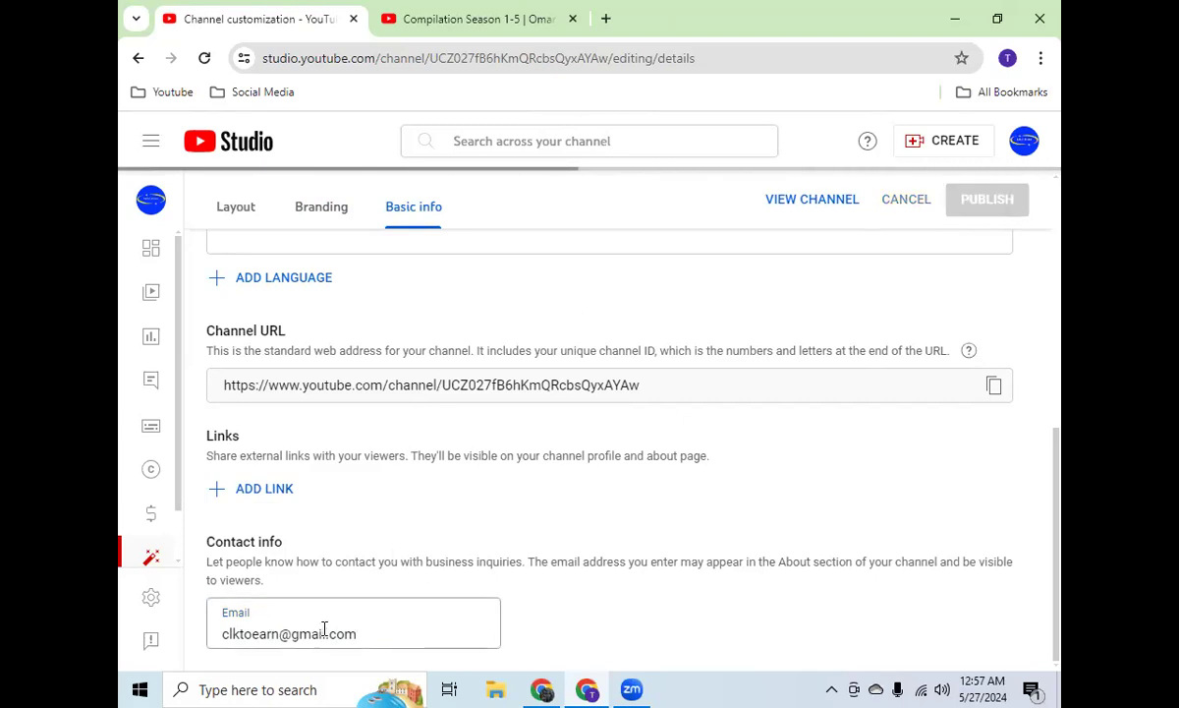
scroll(558, 485, "up", 3)
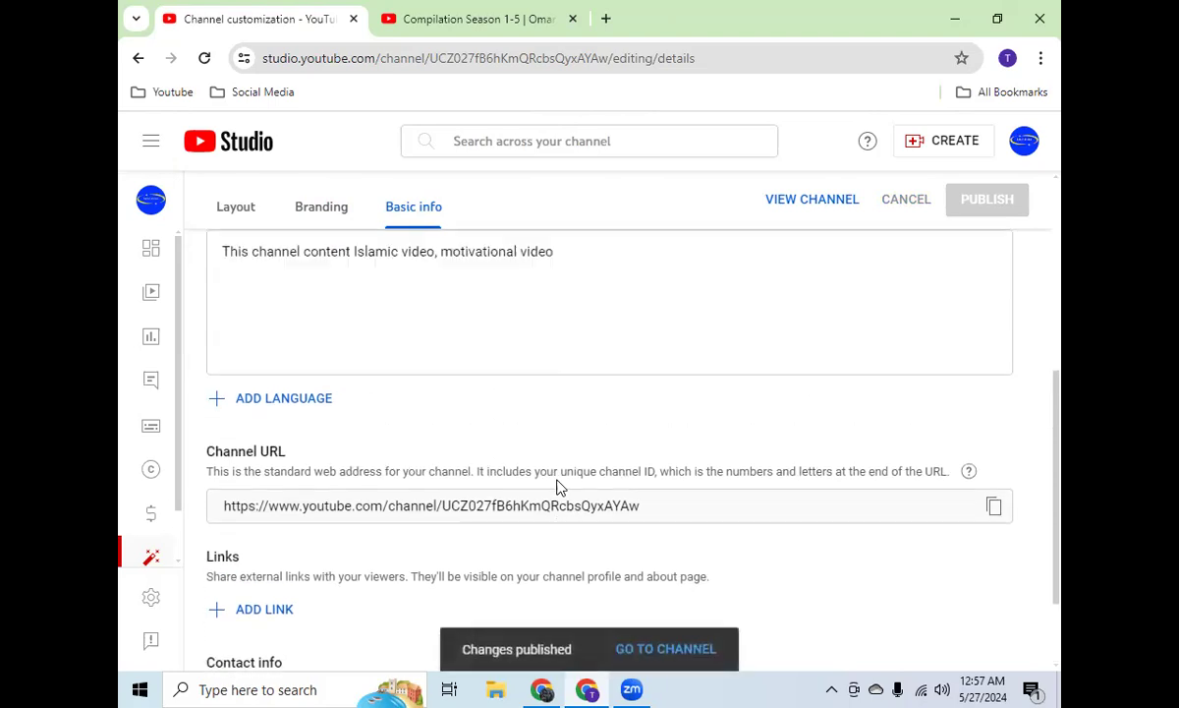
scroll(559, 478, "down", 3)
scroll(558, 481, "up", 5)
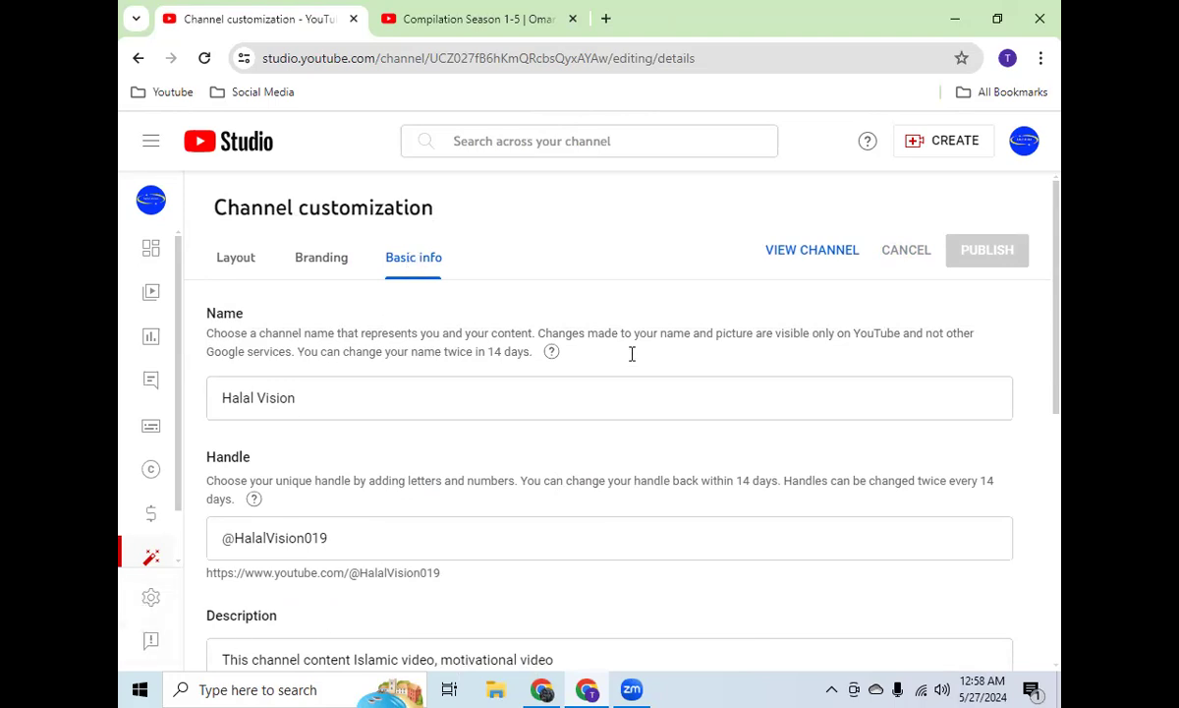
Step: Switch to the other Chrome window, search for vidiq and sign in to the vidIQ website with a Google account
left_click(542, 688)
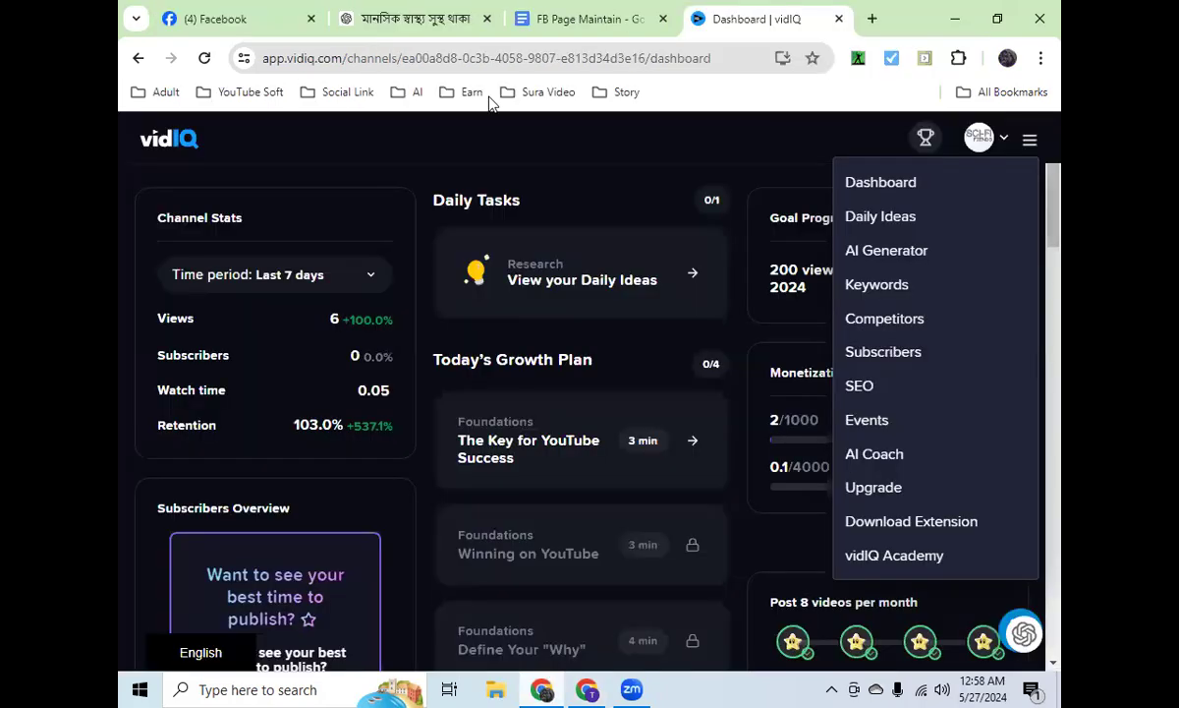
left_click(460, 58)
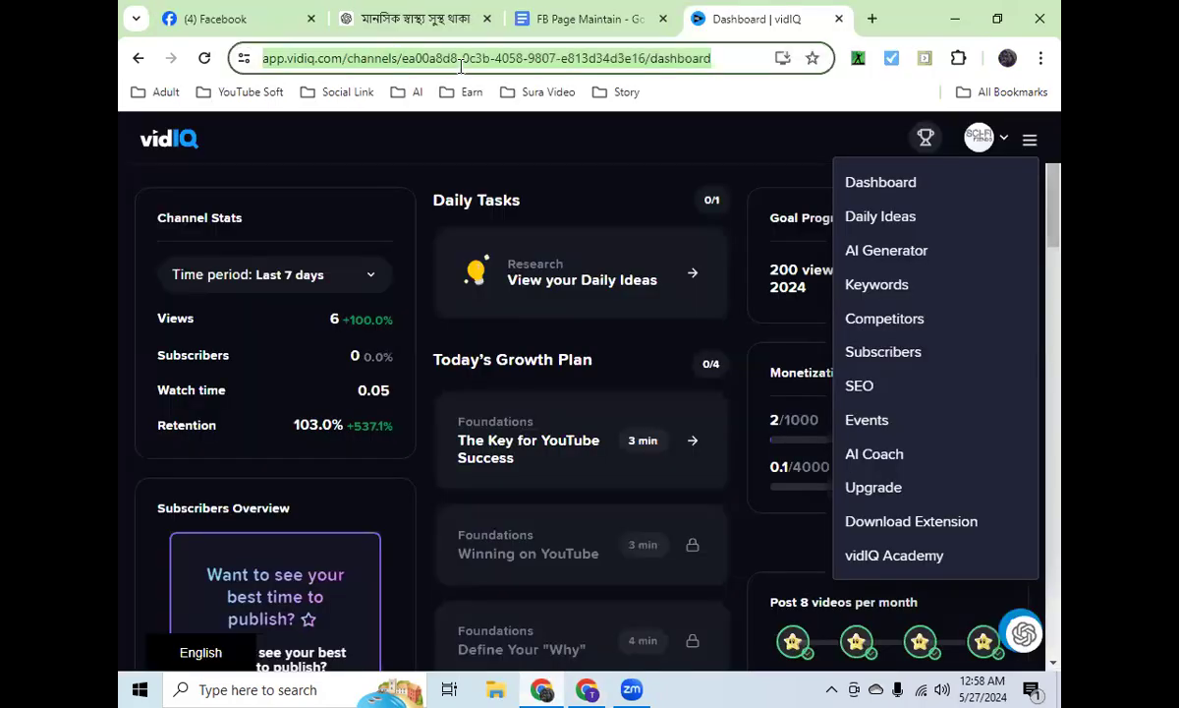
type("vidiq")
key("Return")
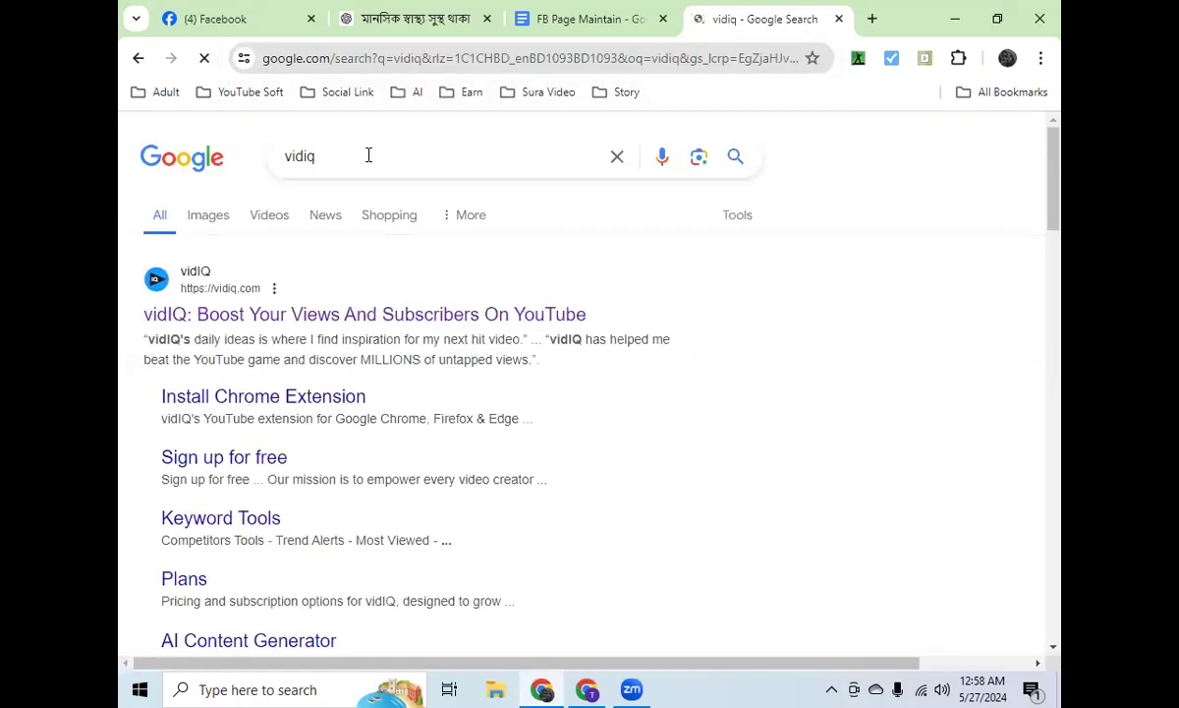
left_click(339, 314)
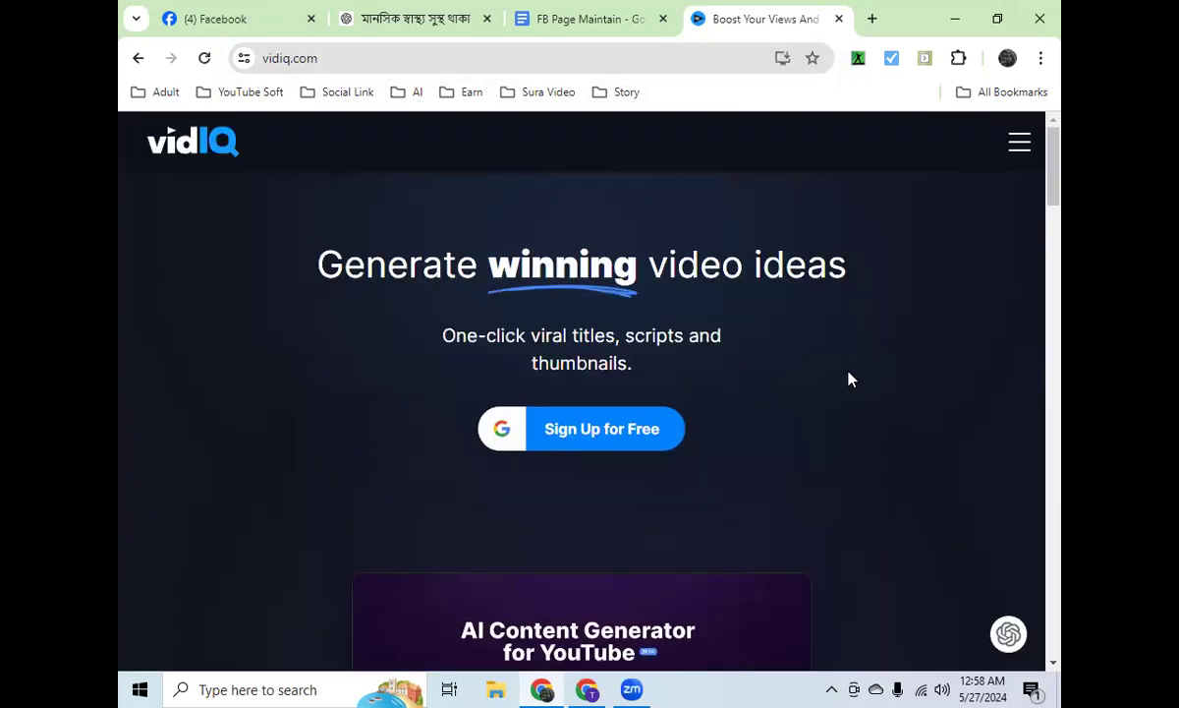
left_click(624, 433)
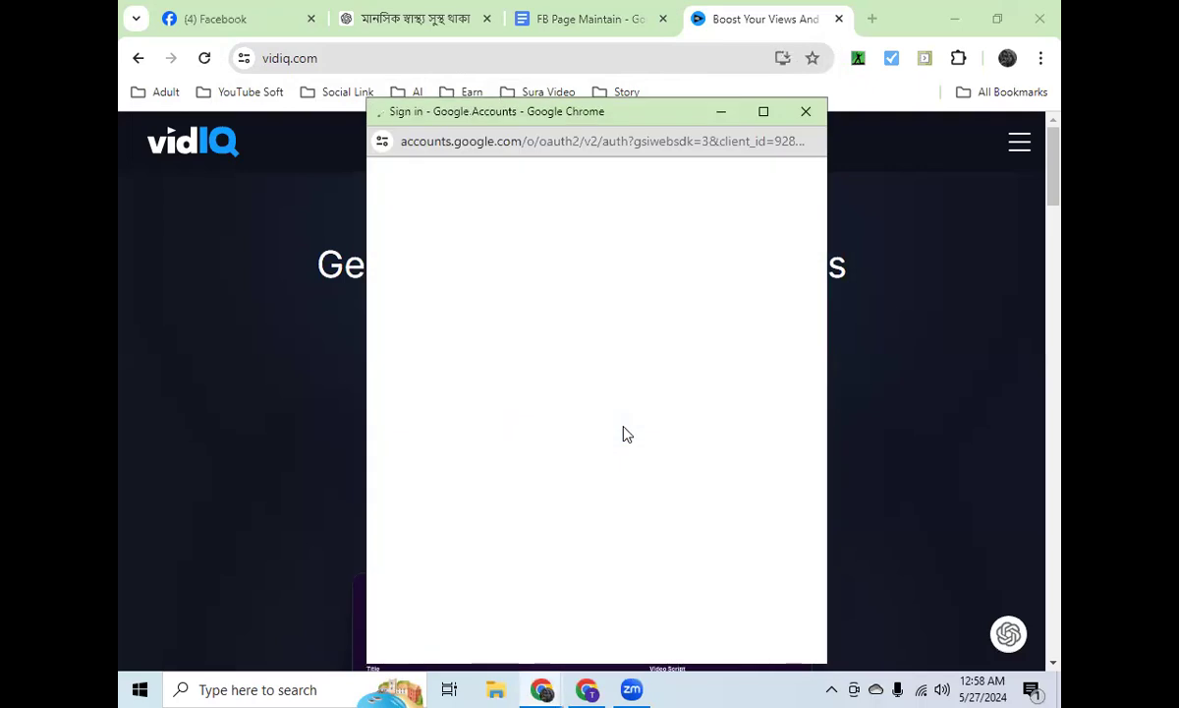
left_click(528, 395)
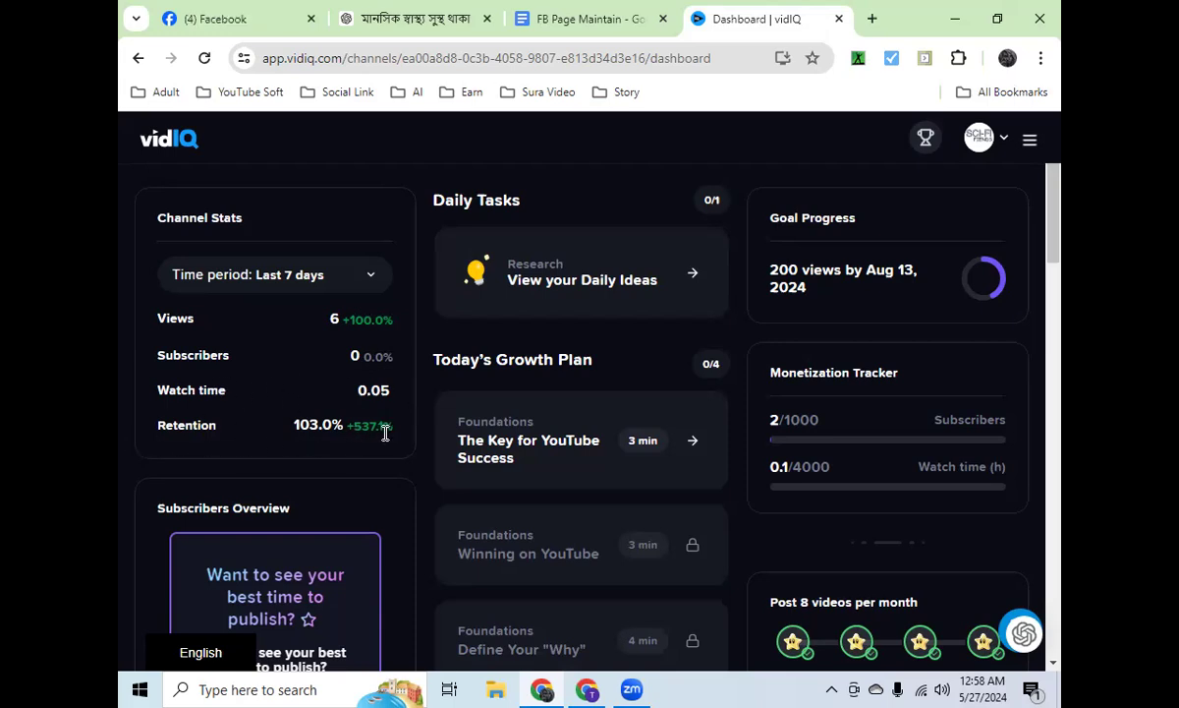
Step: Start the View your Daily Ideas task from the dashboard and go through its introduction to reach the Daily Ideas page
left_click(699, 273)
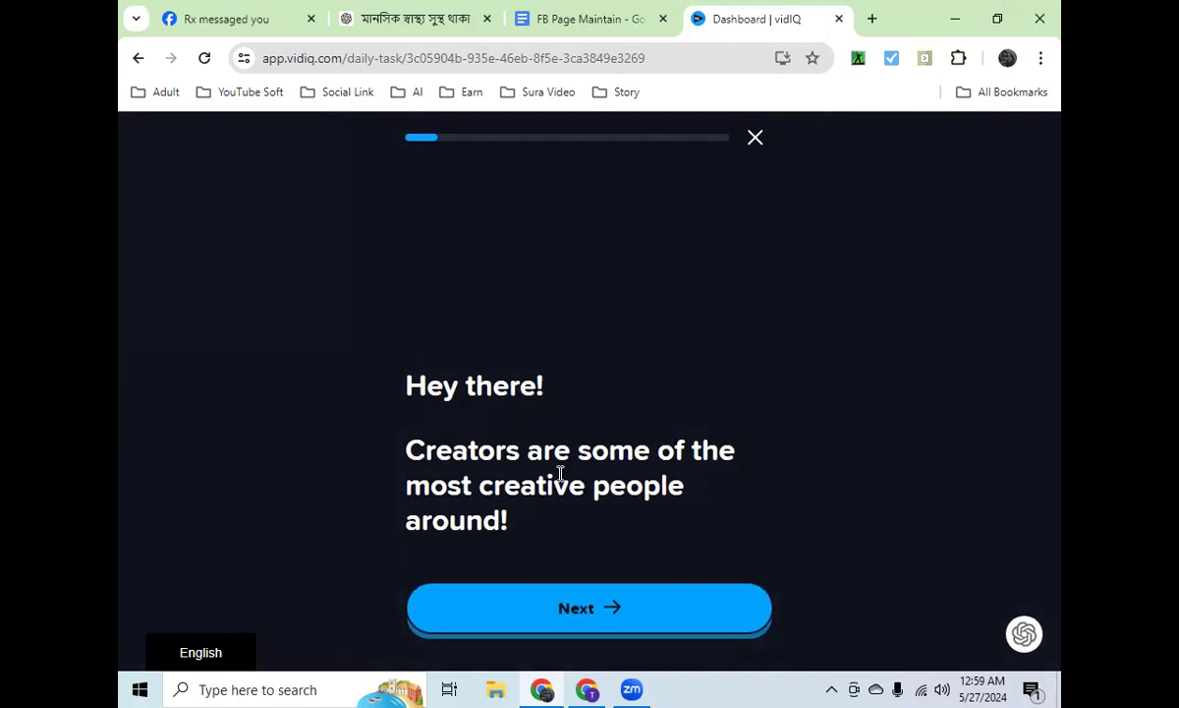
left_click(604, 633)
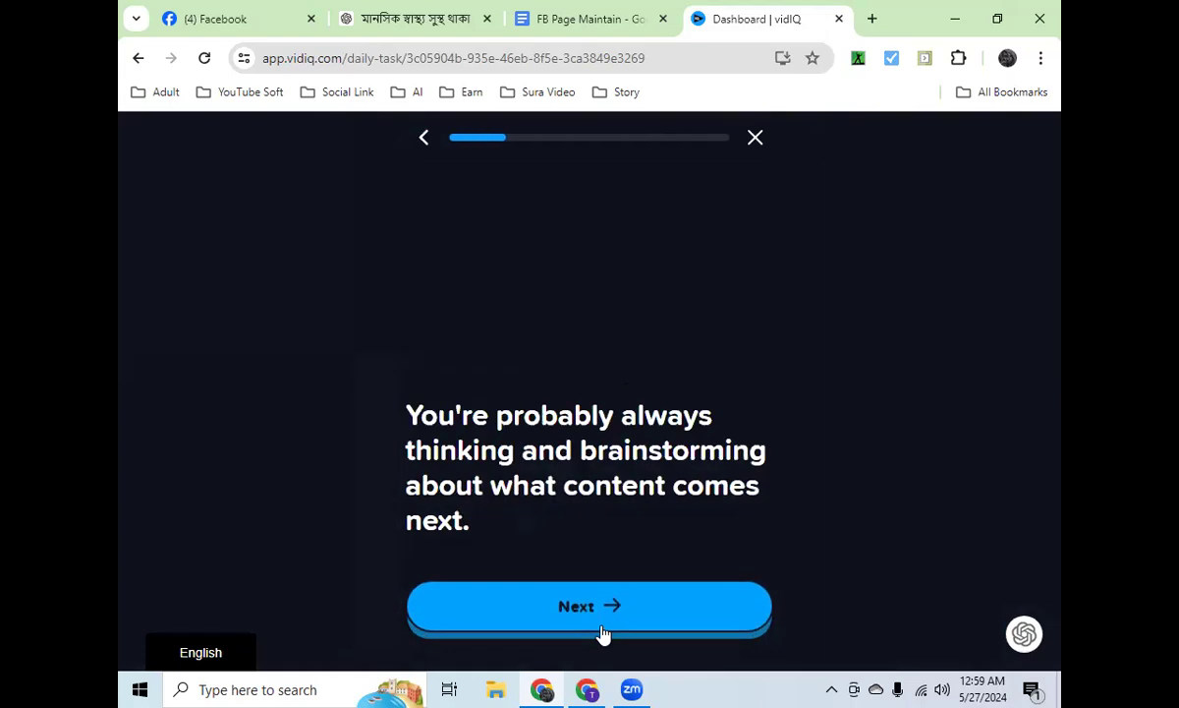
left_click(603, 634)
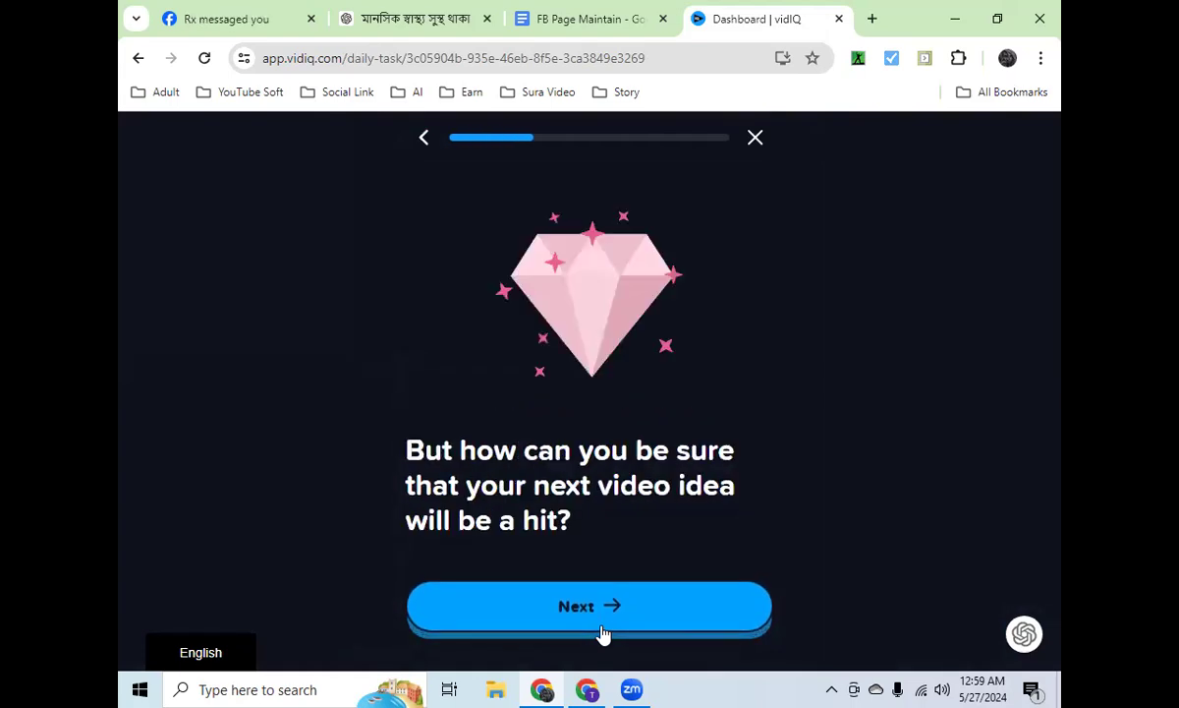
left_click(604, 633)
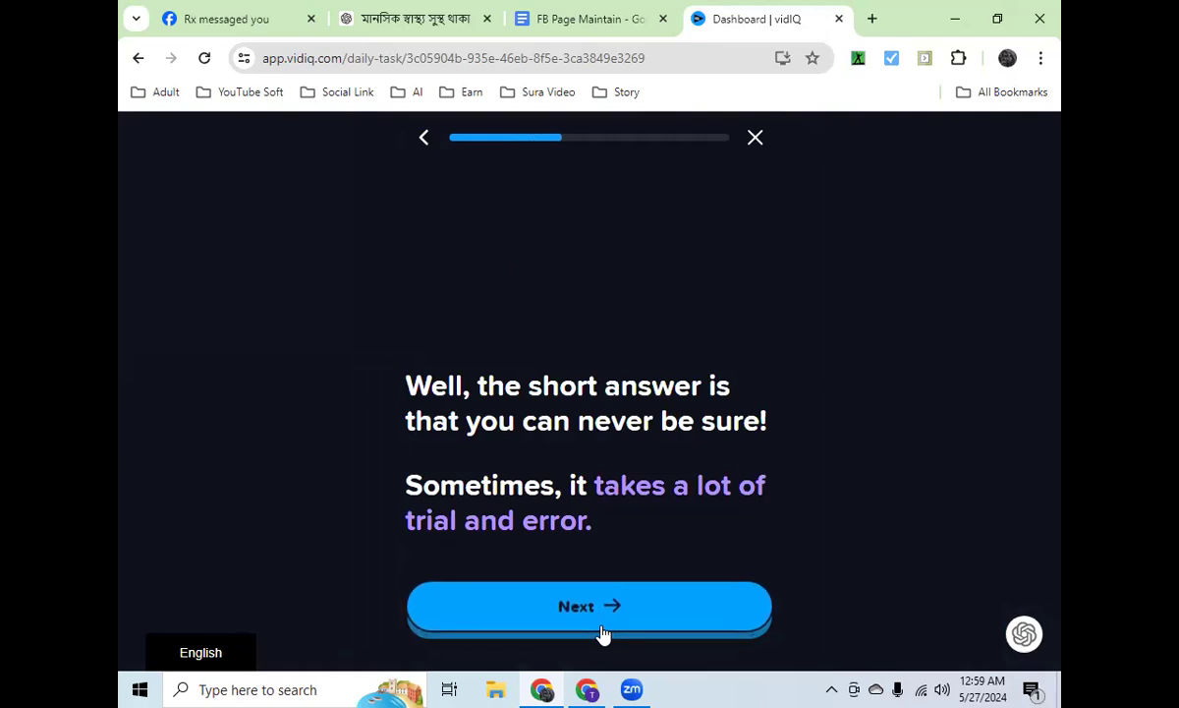
left_click(604, 634)
left_click(604, 634)
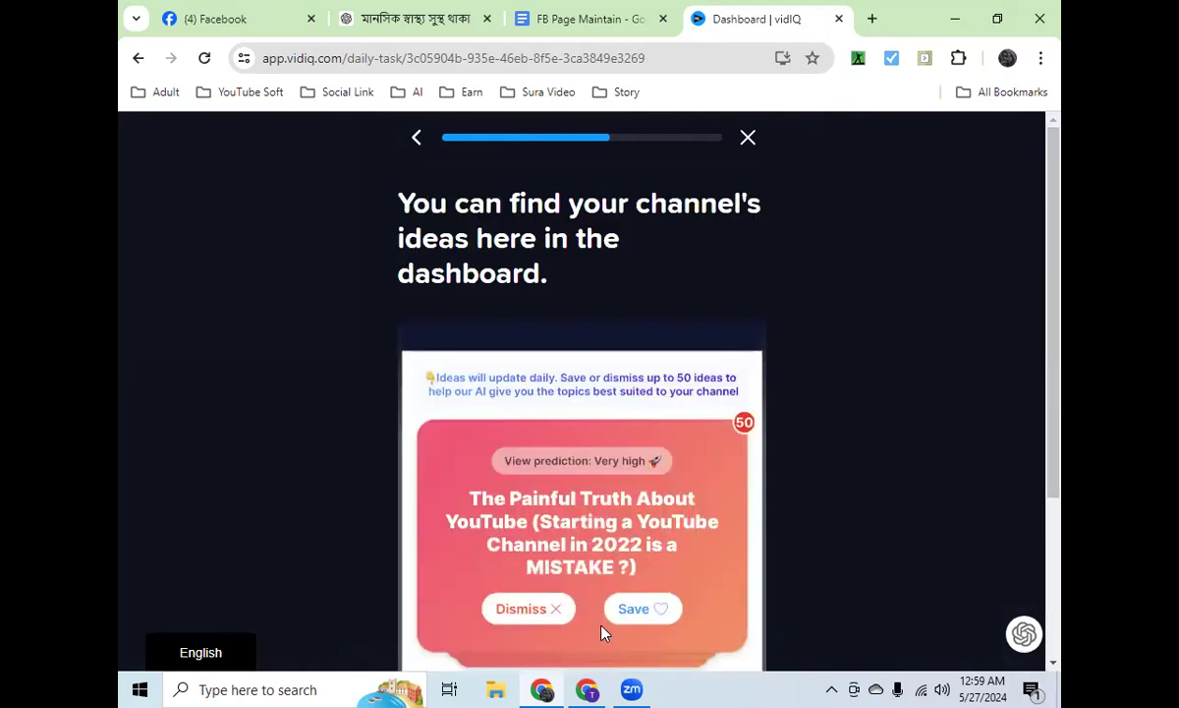
scroll(600, 423, "down", 3)
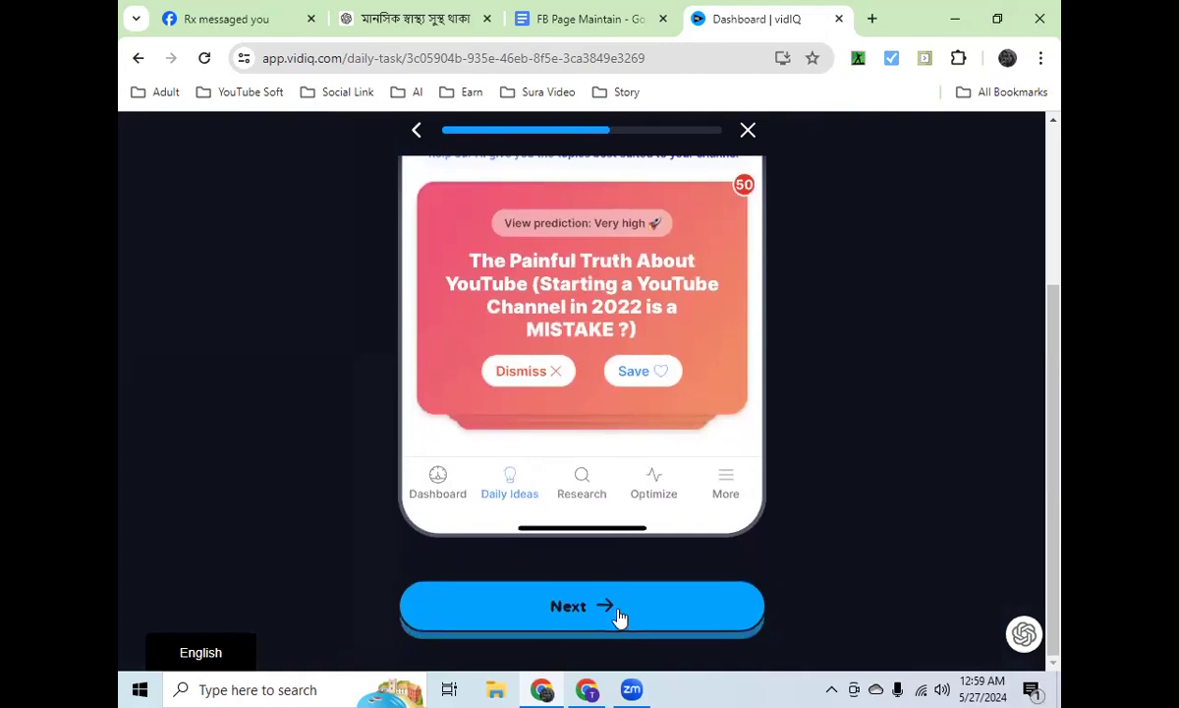
left_click(619, 616)
left_click(619, 616)
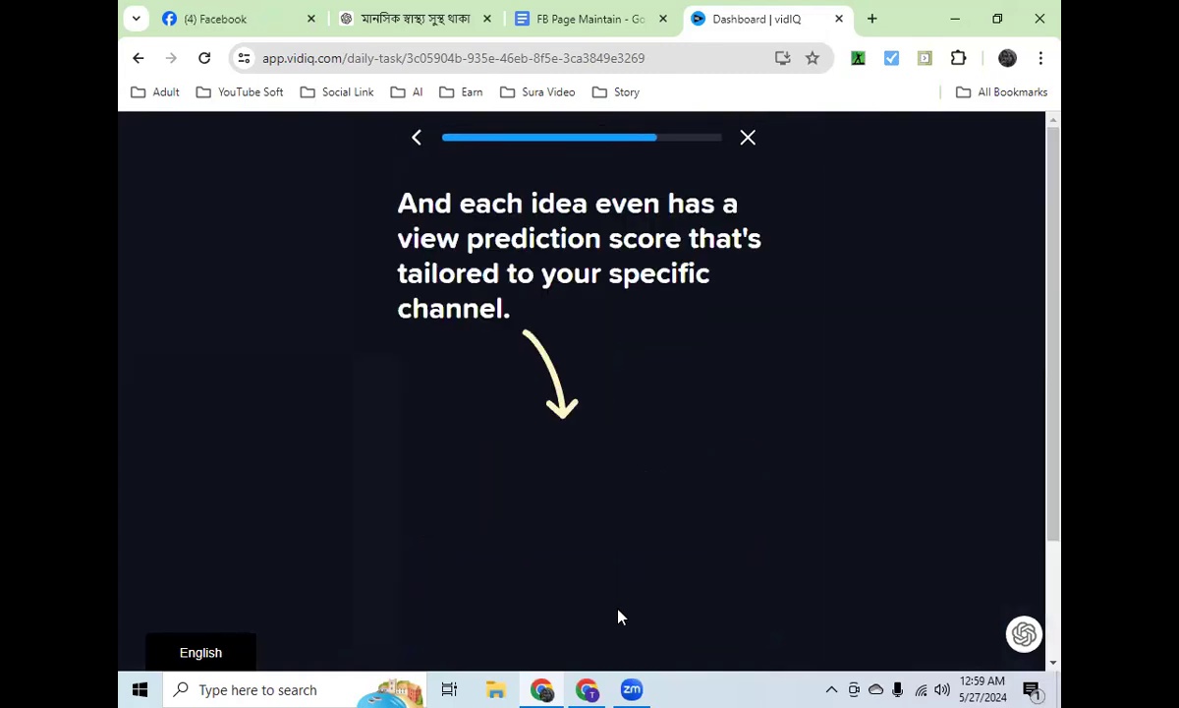
scroll(622, 510, "down", 2)
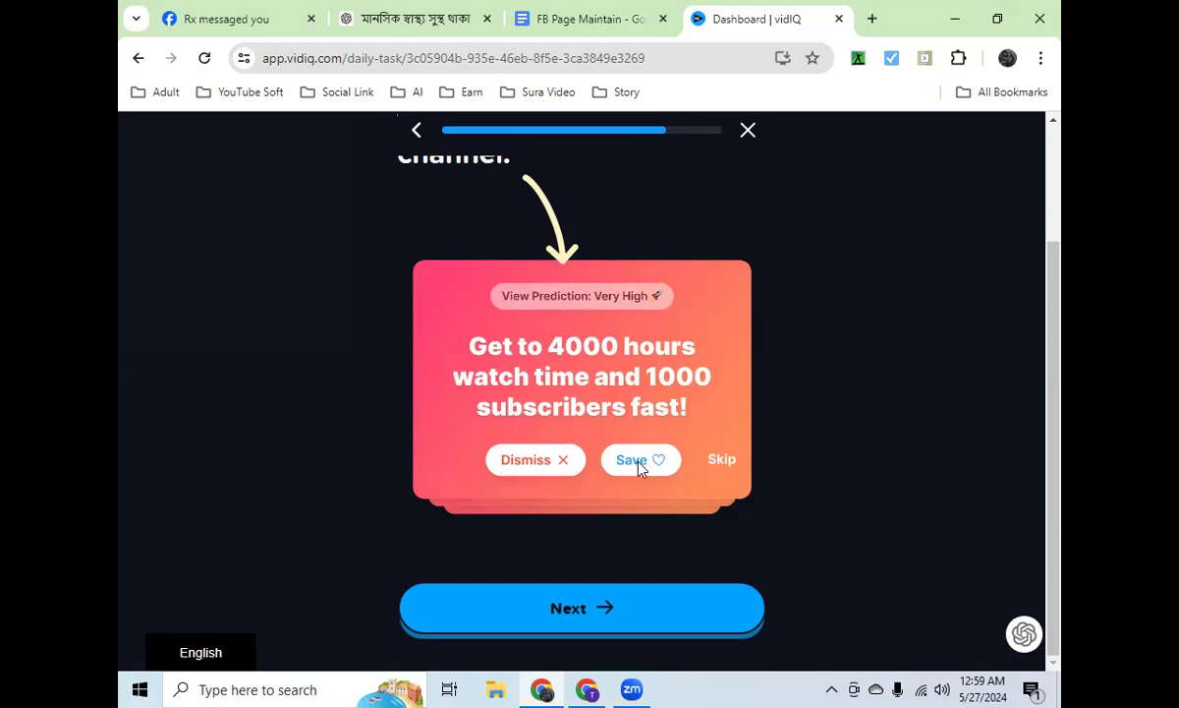
left_click(600, 603)
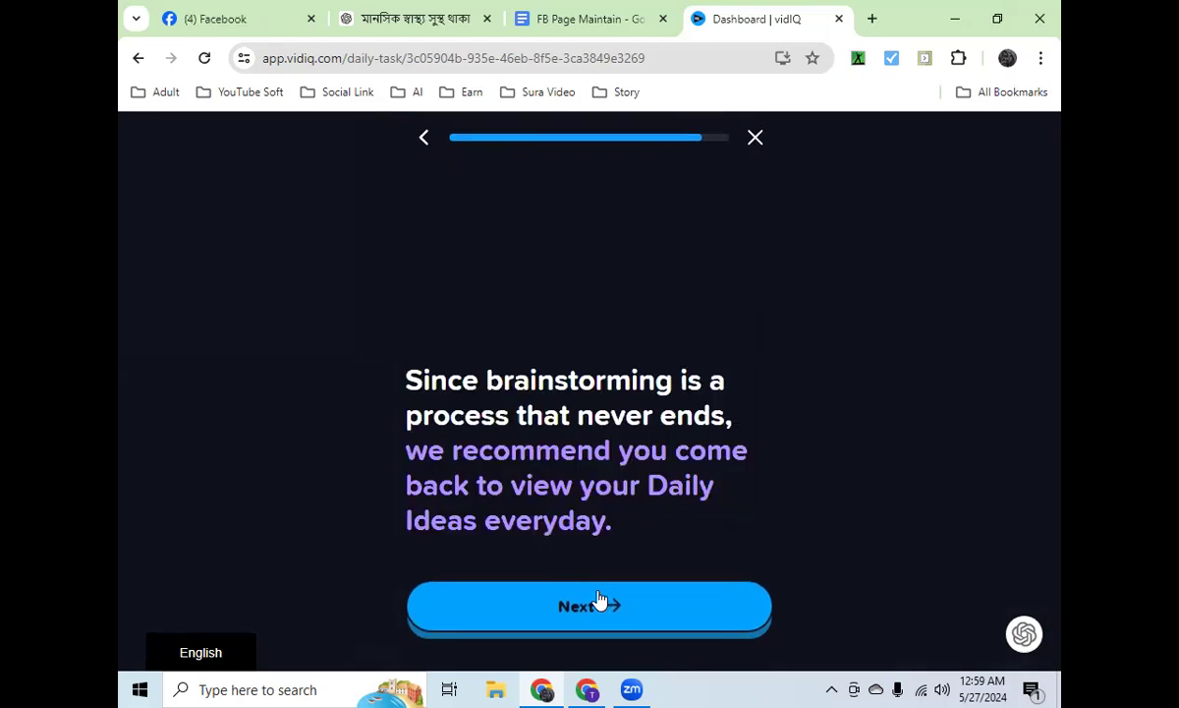
left_click(607, 605)
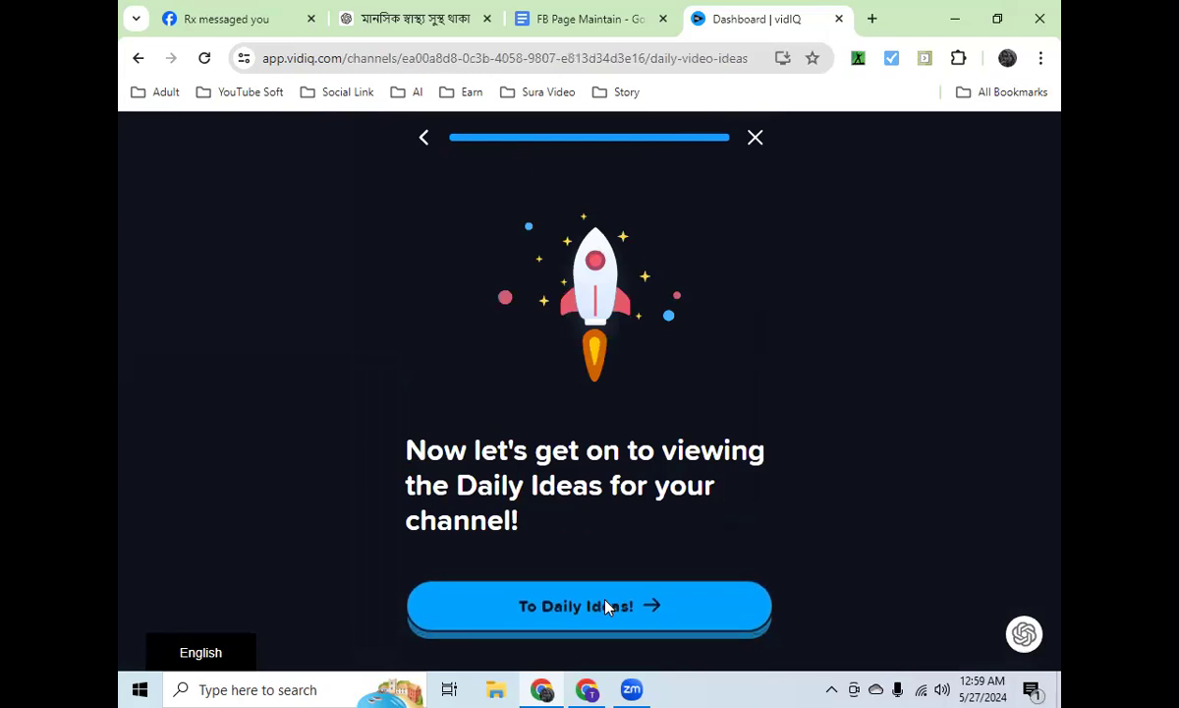
left_click(606, 605)
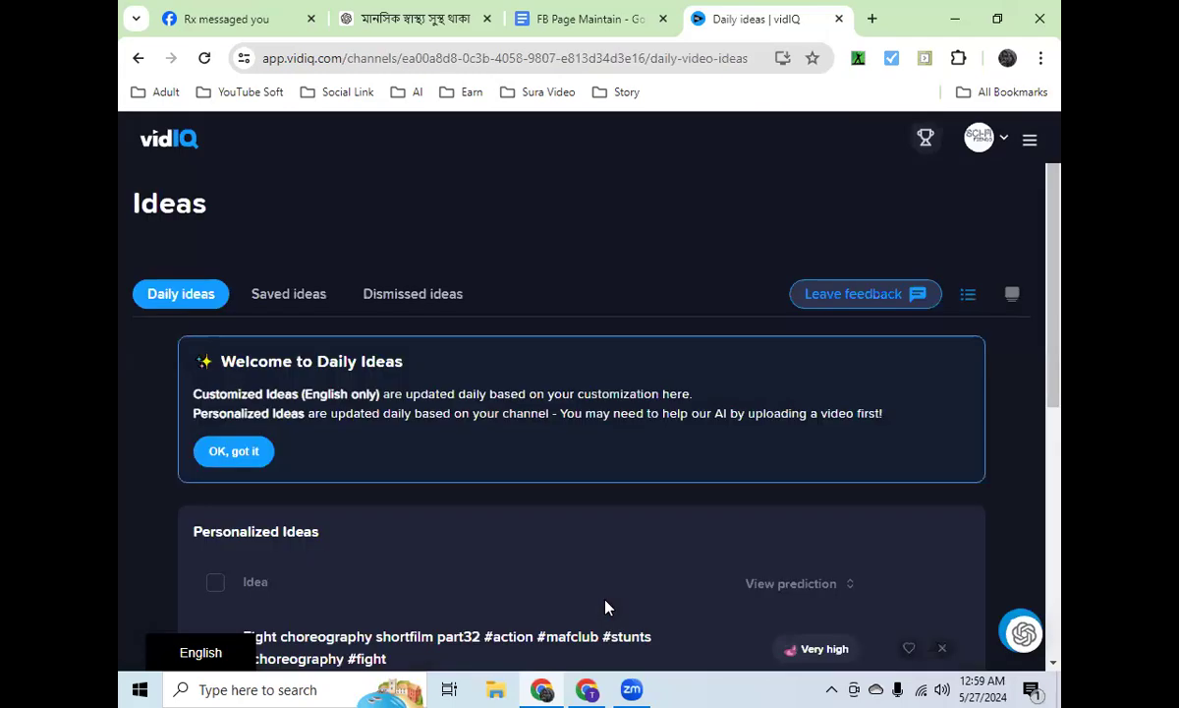
Step: Dismiss the Daily Ideas welcome notice and review the personalized and customized ideas sections
left_click(236, 451)
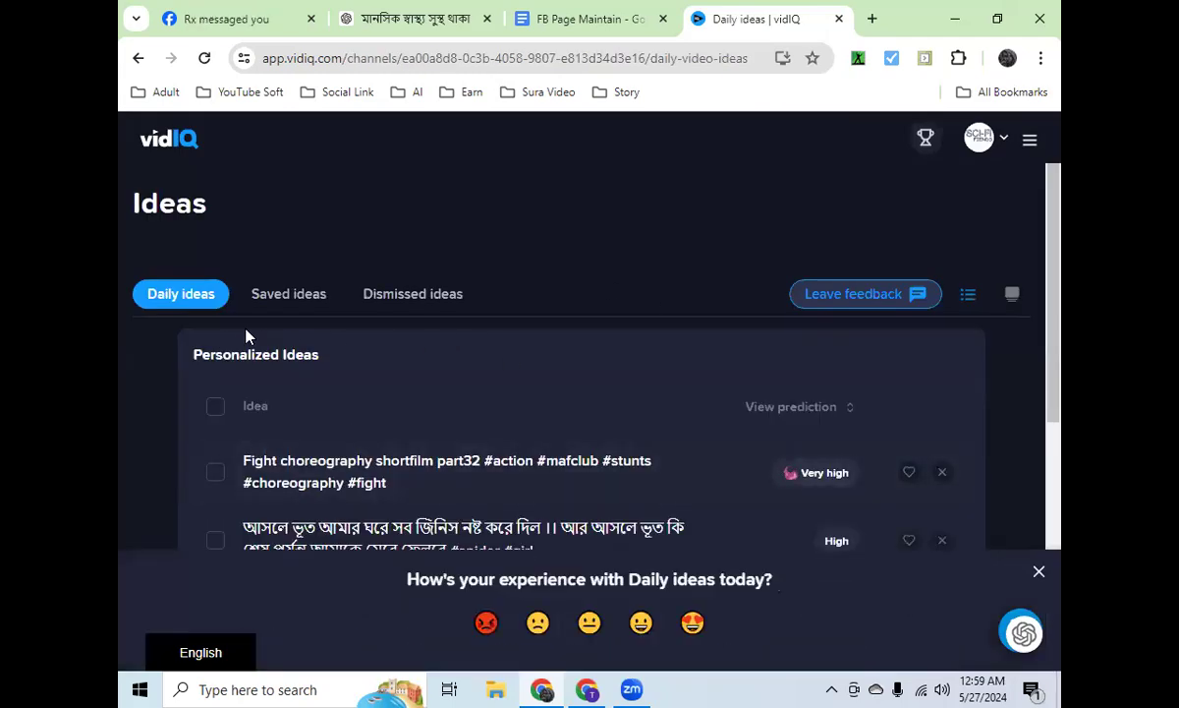
scroll(507, 415, "down", 2)
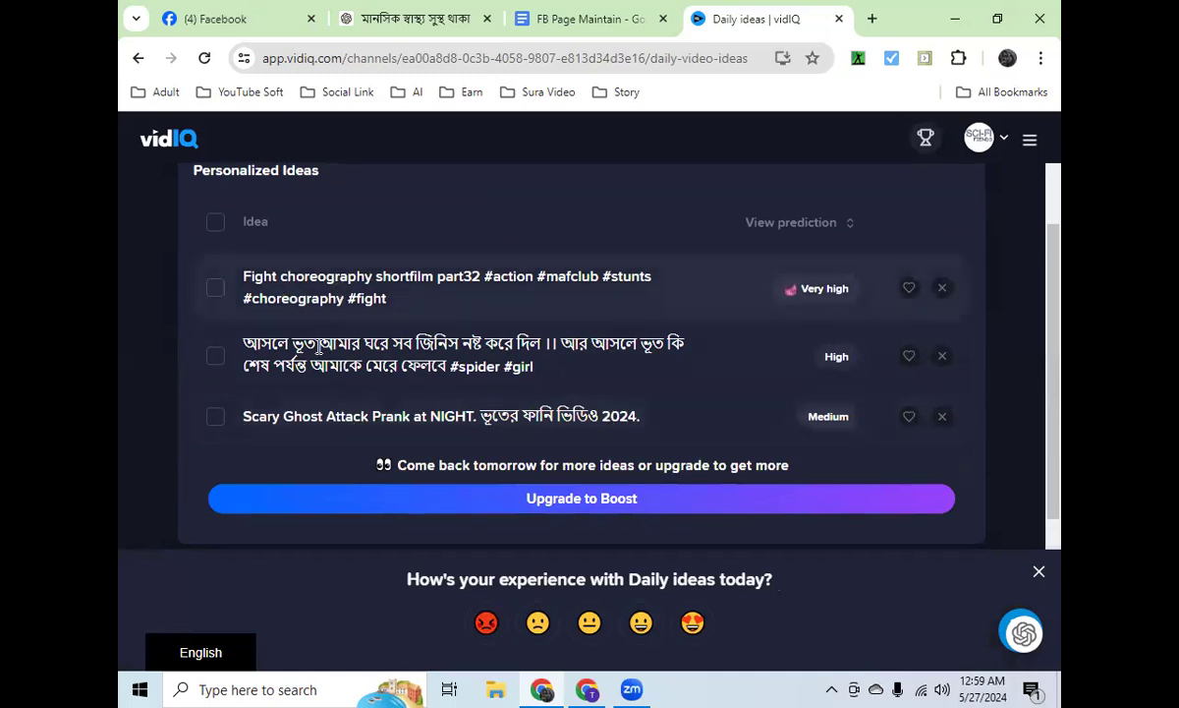
scroll(462, 330, "down", 3)
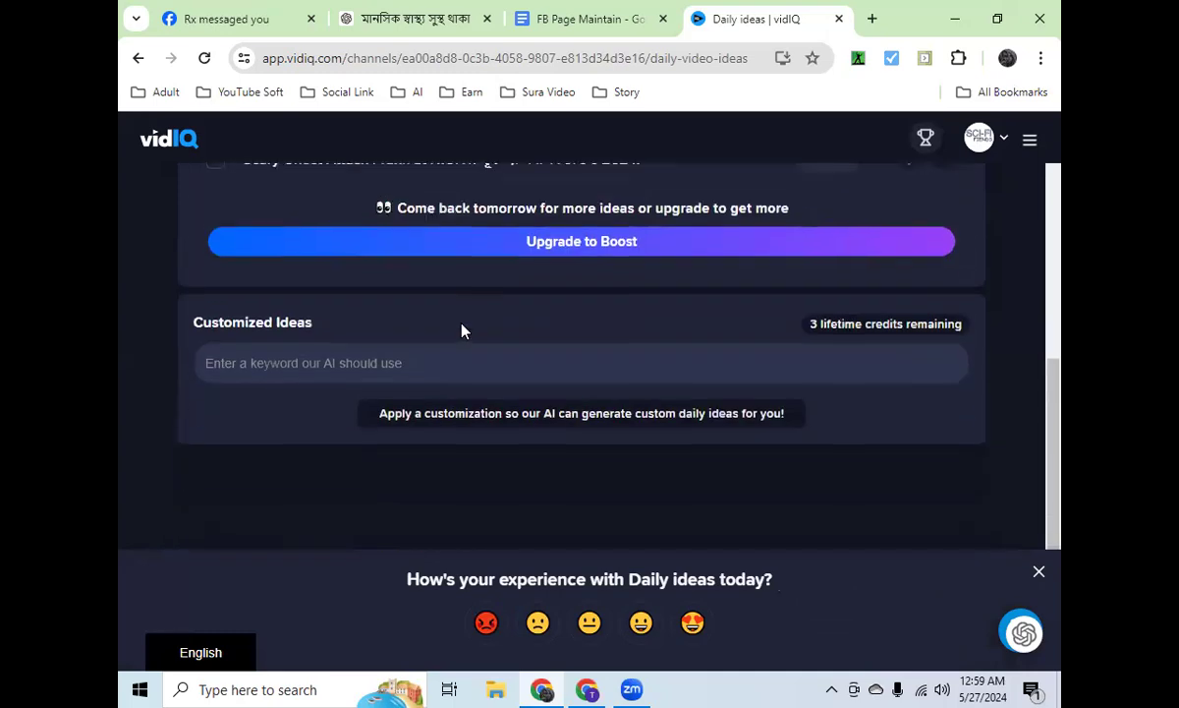
scroll(462, 331, "up", 2)
scroll(464, 334, "up", 1)
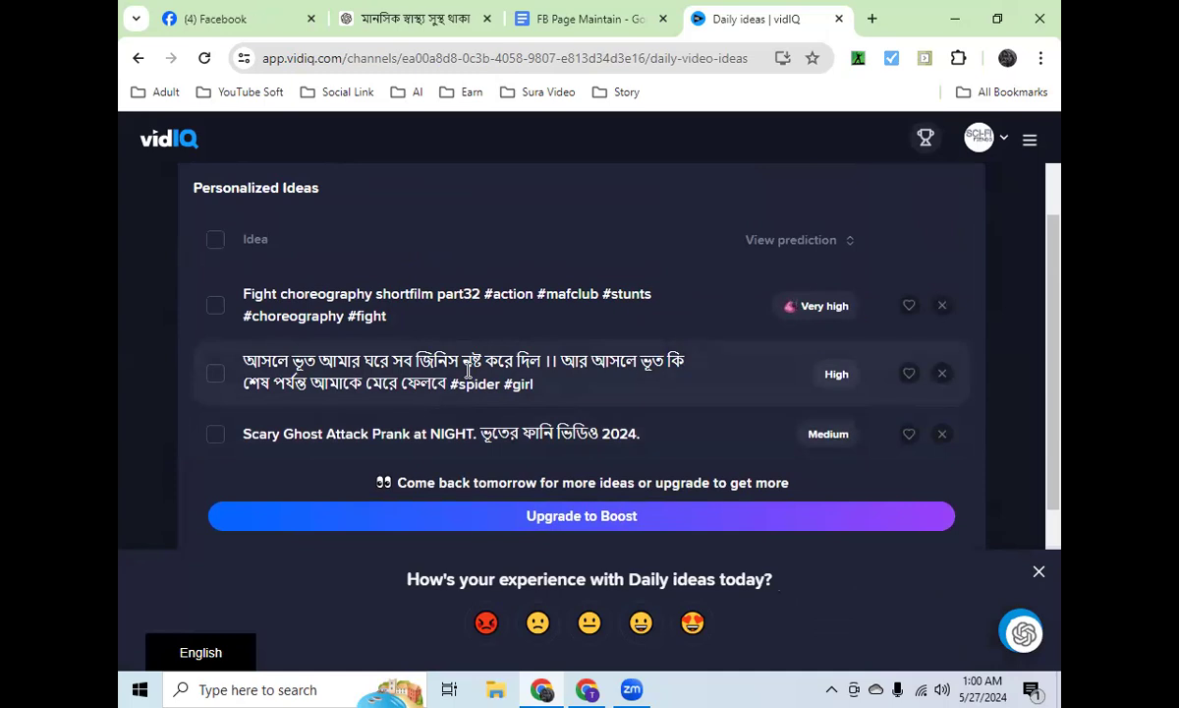
scroll(468, 369, "up", 2)
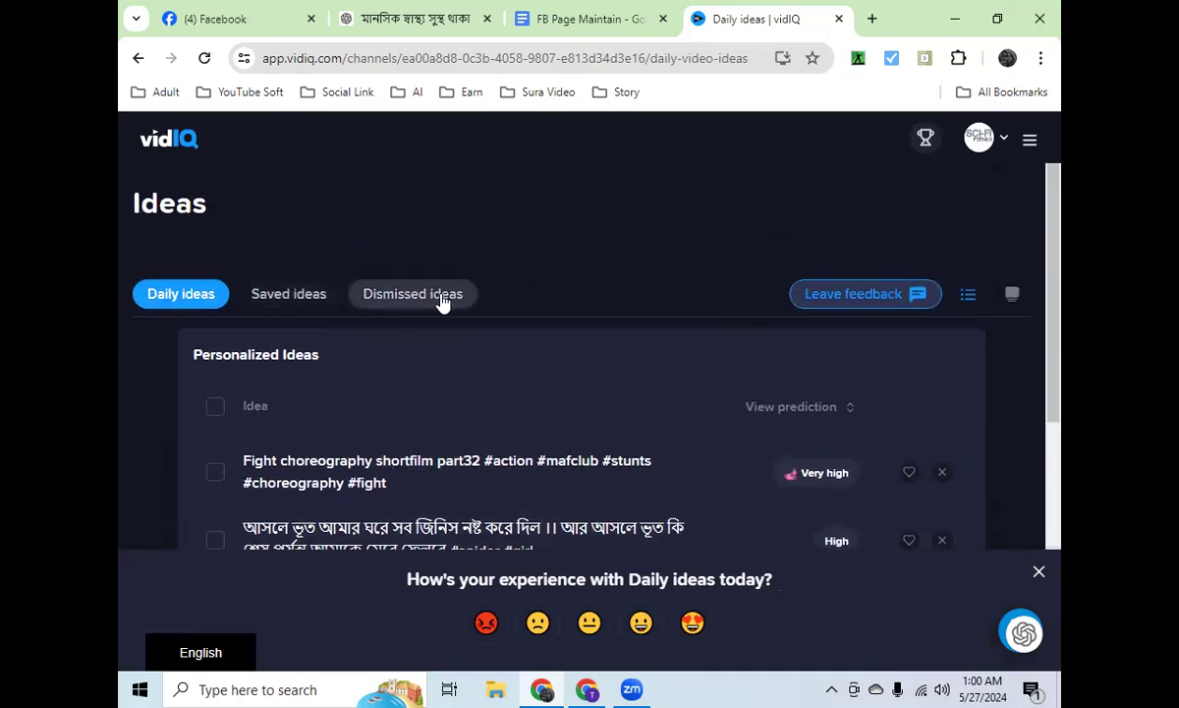
Step: Open the AI Generator for video ideas
left_click(1032, 141)
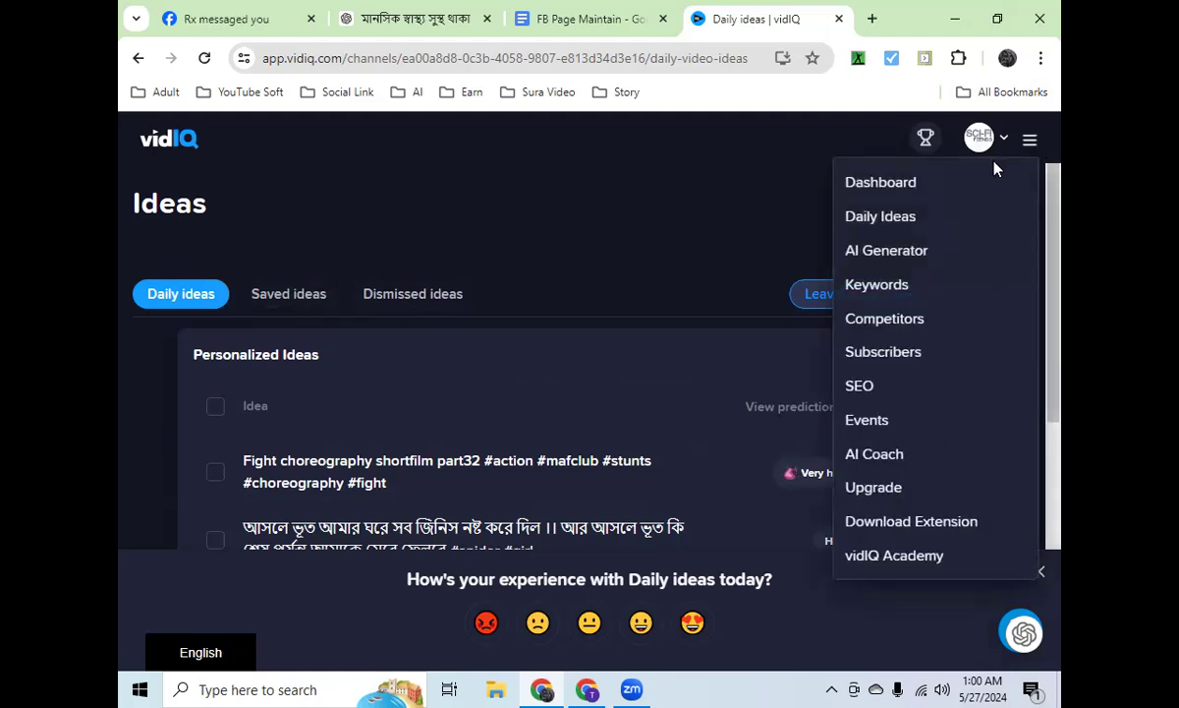
left_click(907, 250)
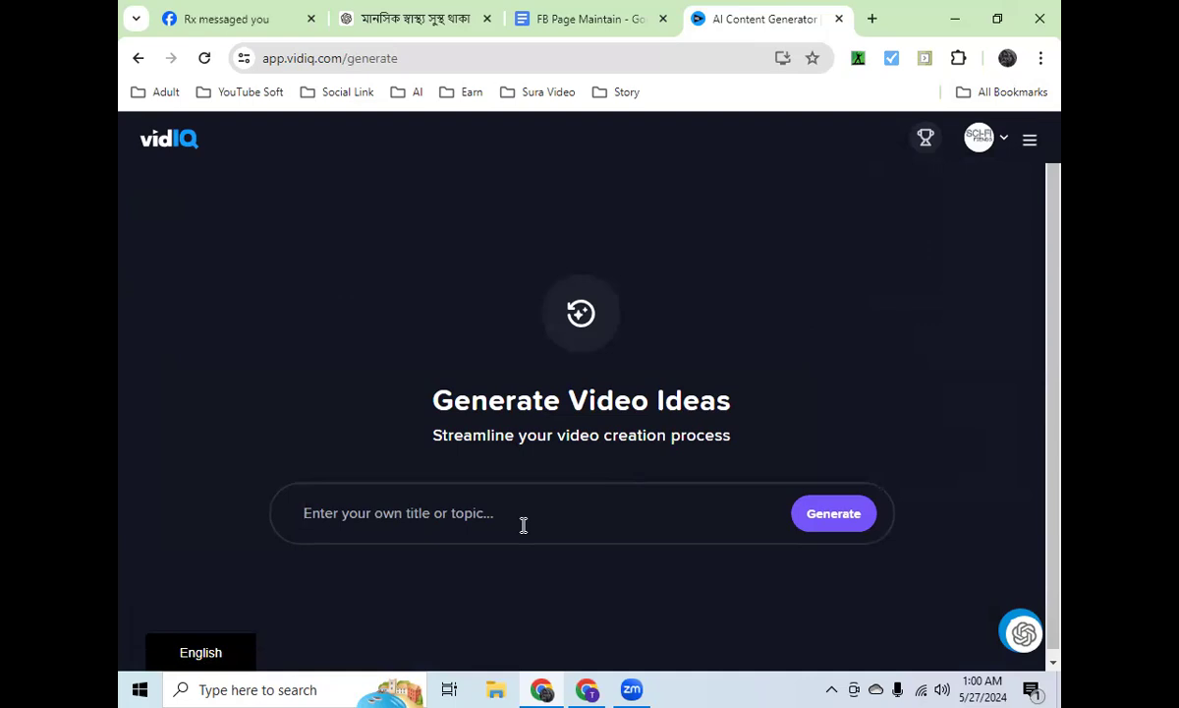
type("Islamic co")
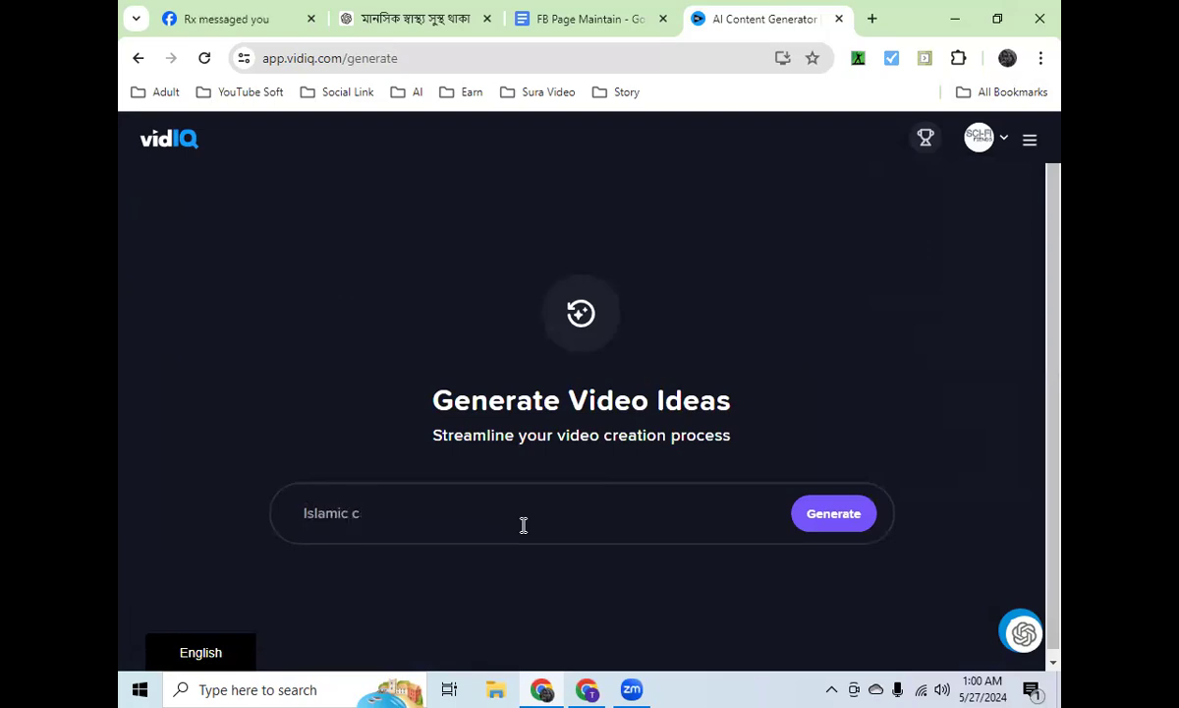
key("BackSpace")
key("BackSpace")
key("BackSpace")
key("BackSpace")
key("BackSpace")
key("BackSpace")
key("BackSpace")
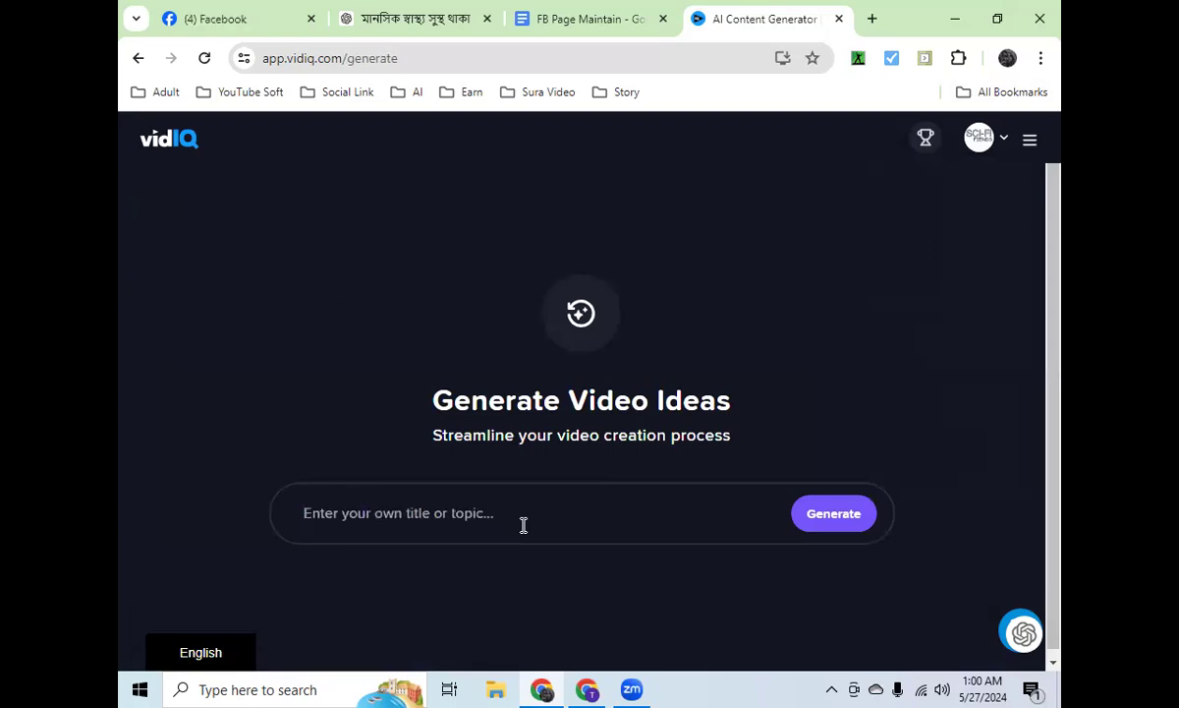
Step: Generate video content for the topic "Latest Sci Fi" and review the suggested title, description, tags and thumbnail backgrounds
type("Sci Fi")
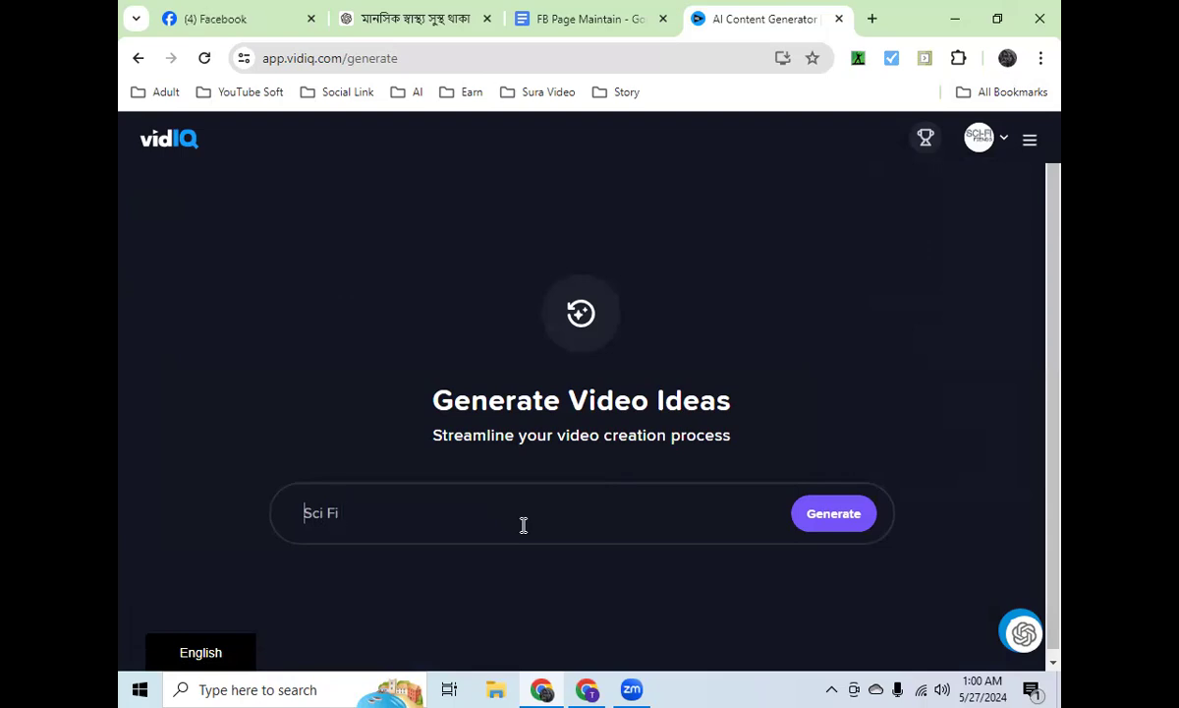
key("Home")
type("Latest")
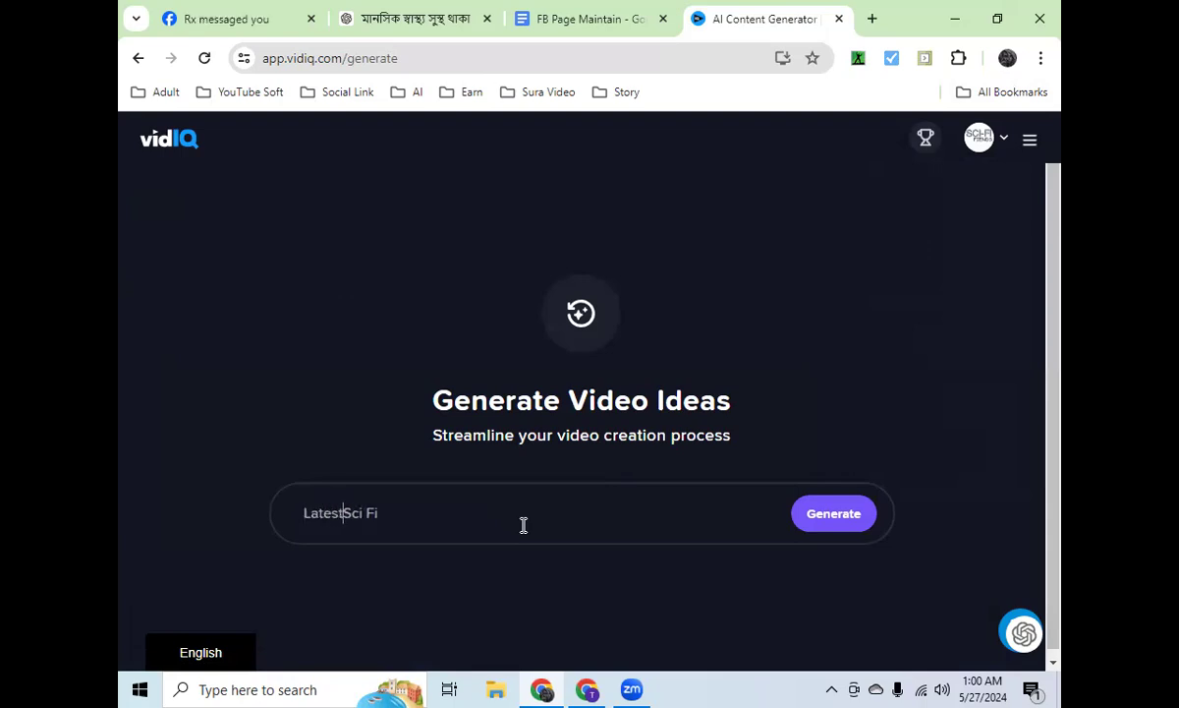
key("Return")
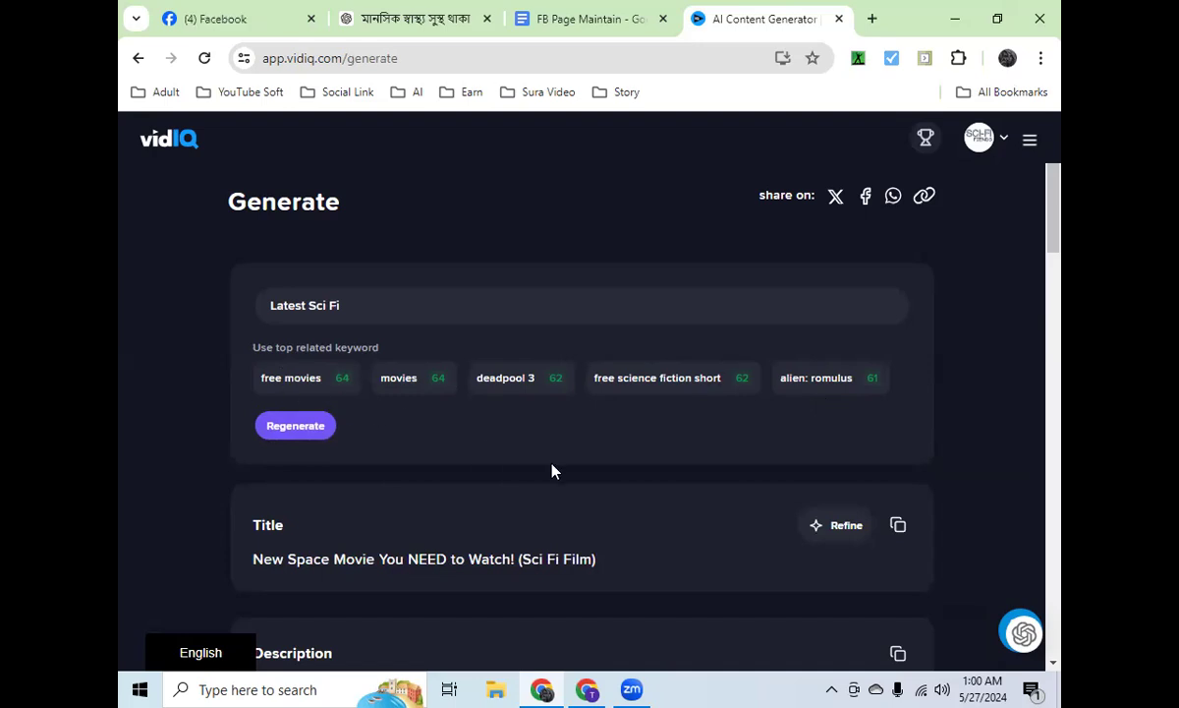
scroll(553, 471, "down", 3)
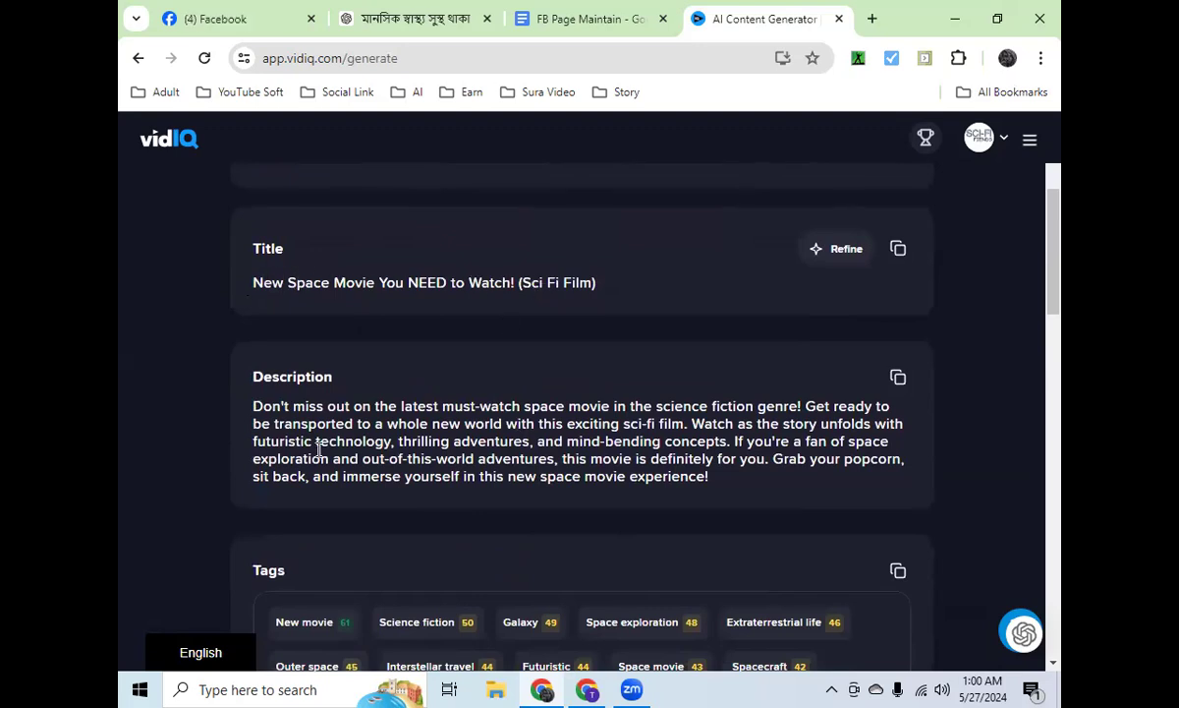
scroll(579, 435, "down", 3)
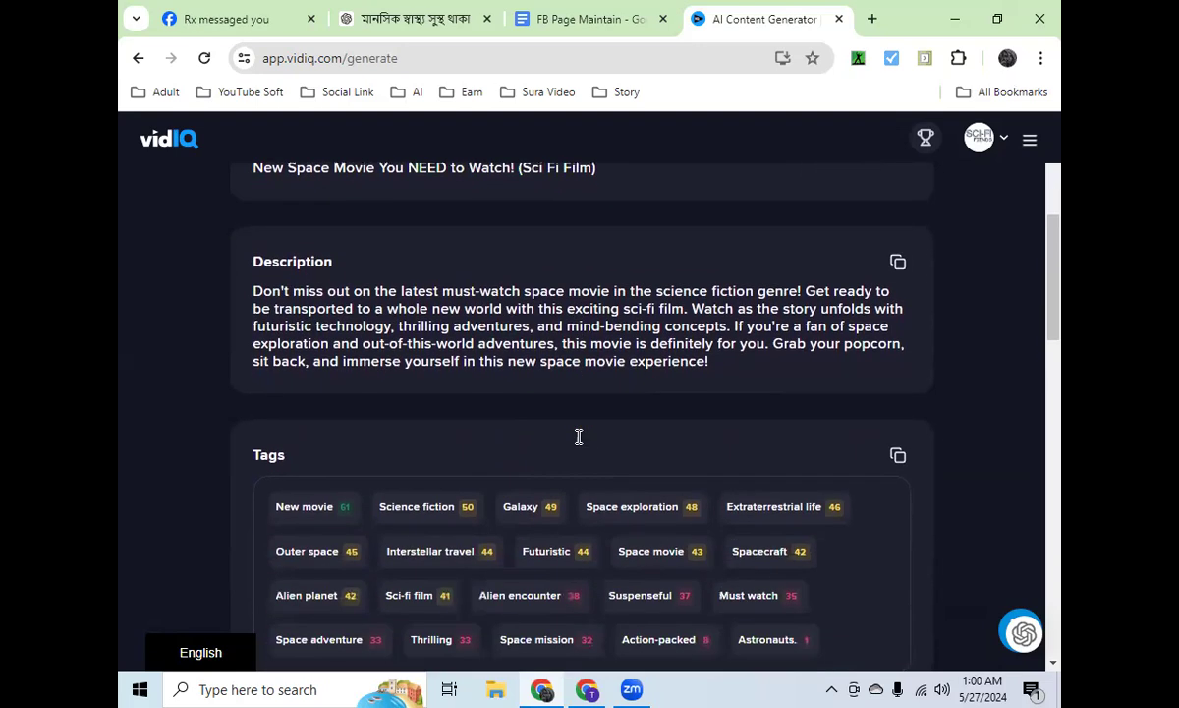
scroll(505, 436, "down", 3)
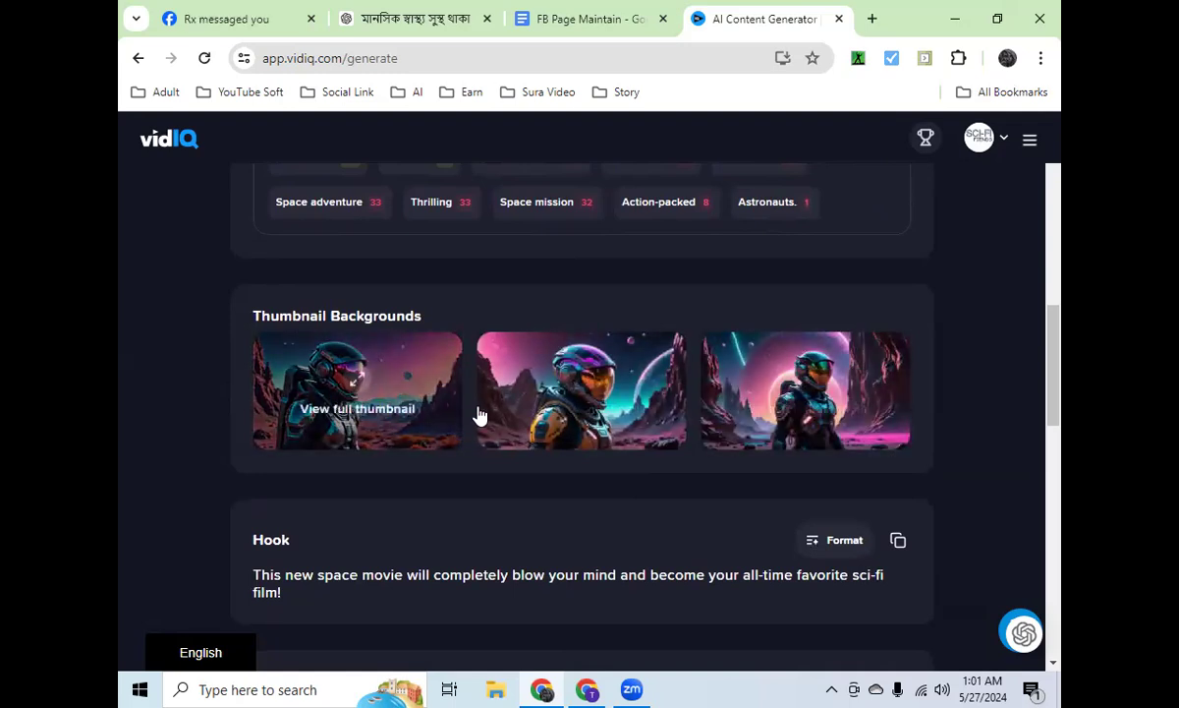
scroll(632, 407, "up", 1)
scroll(632, 403, "up", 8)
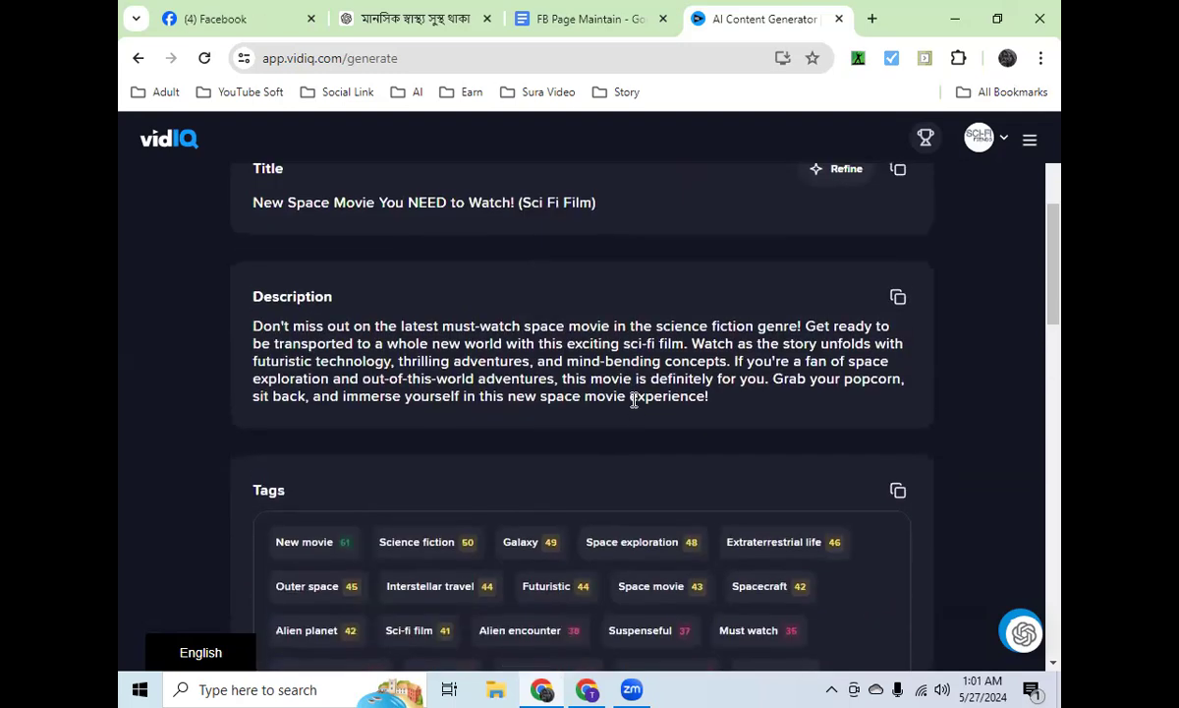
Step: Open the AI Coach, send the message "Latest Sci Fi" and read through the coach's reply
left_click(1029, 139)
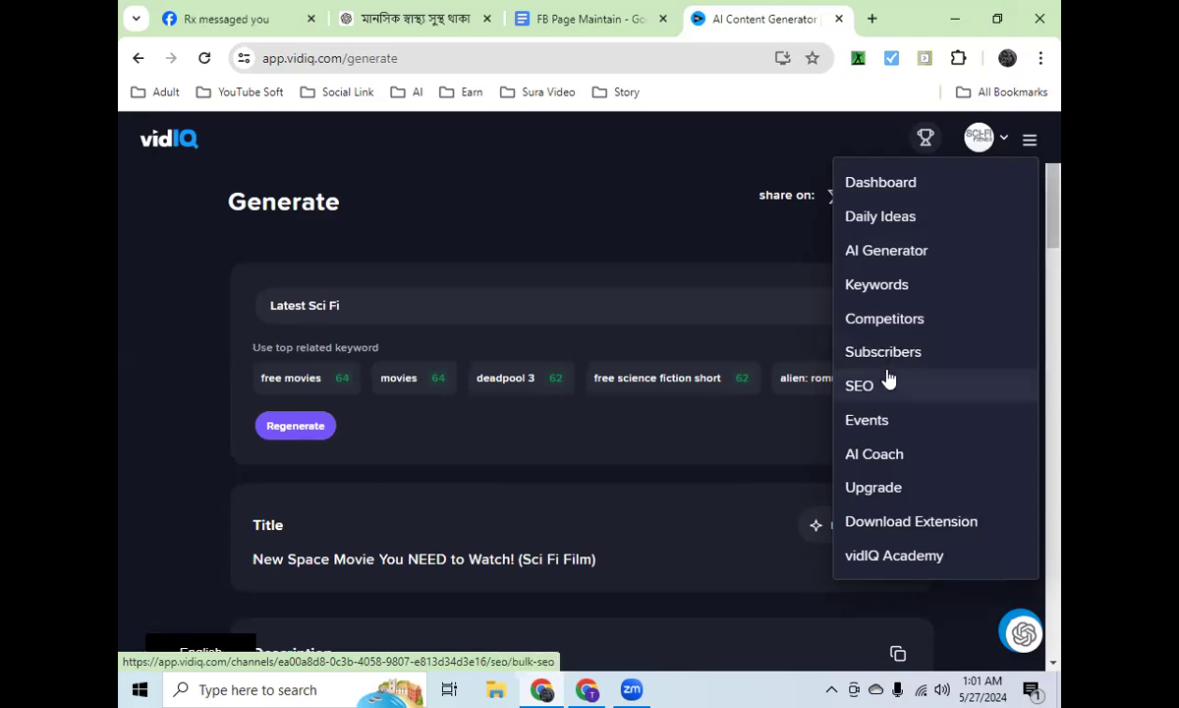
left_click(877, 456)
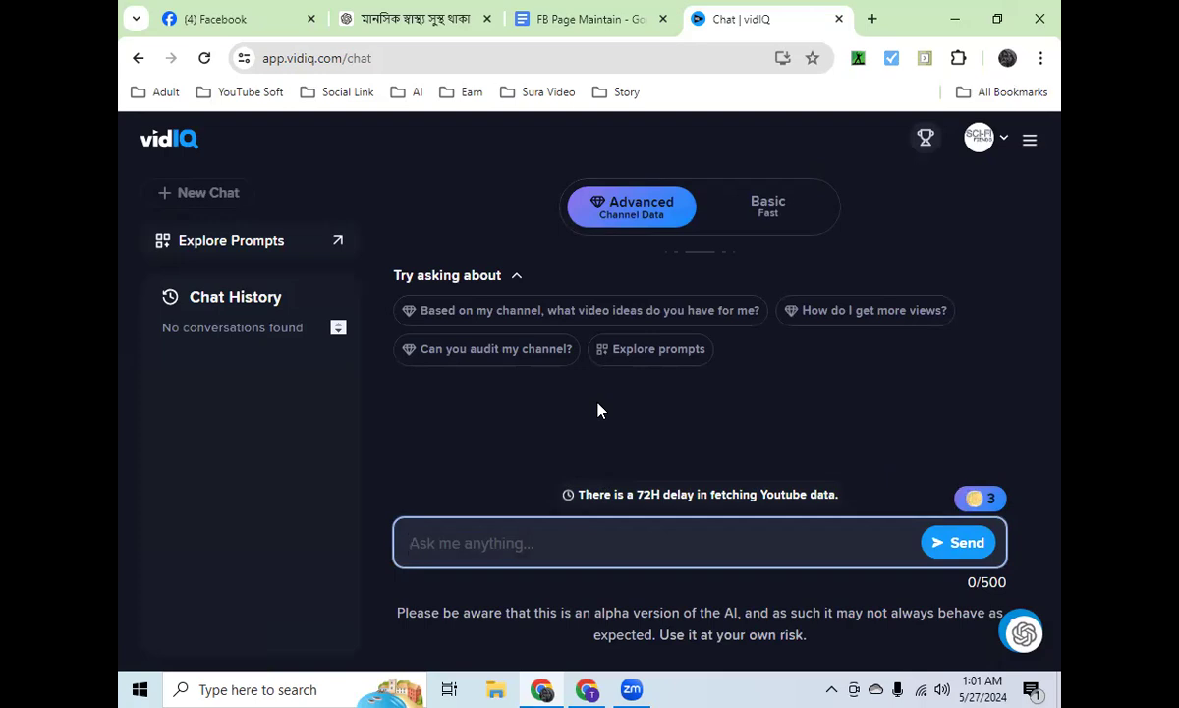
type("S")
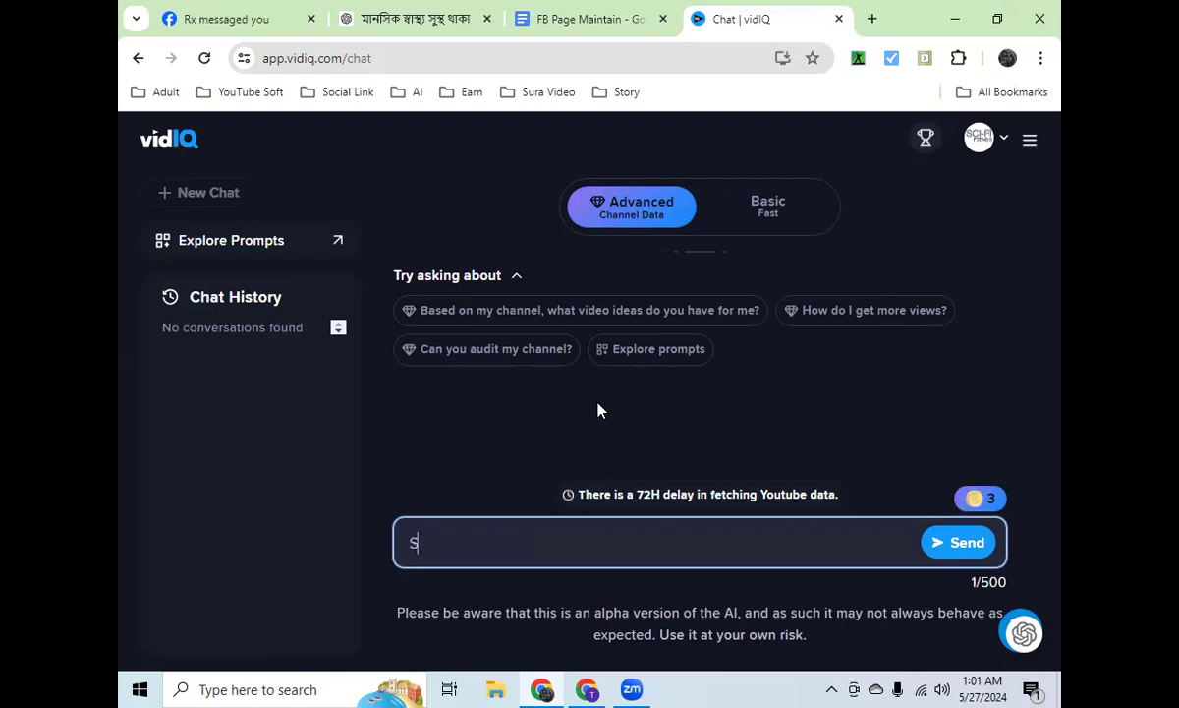
type("ci Fi")
key("Home")
type("La")
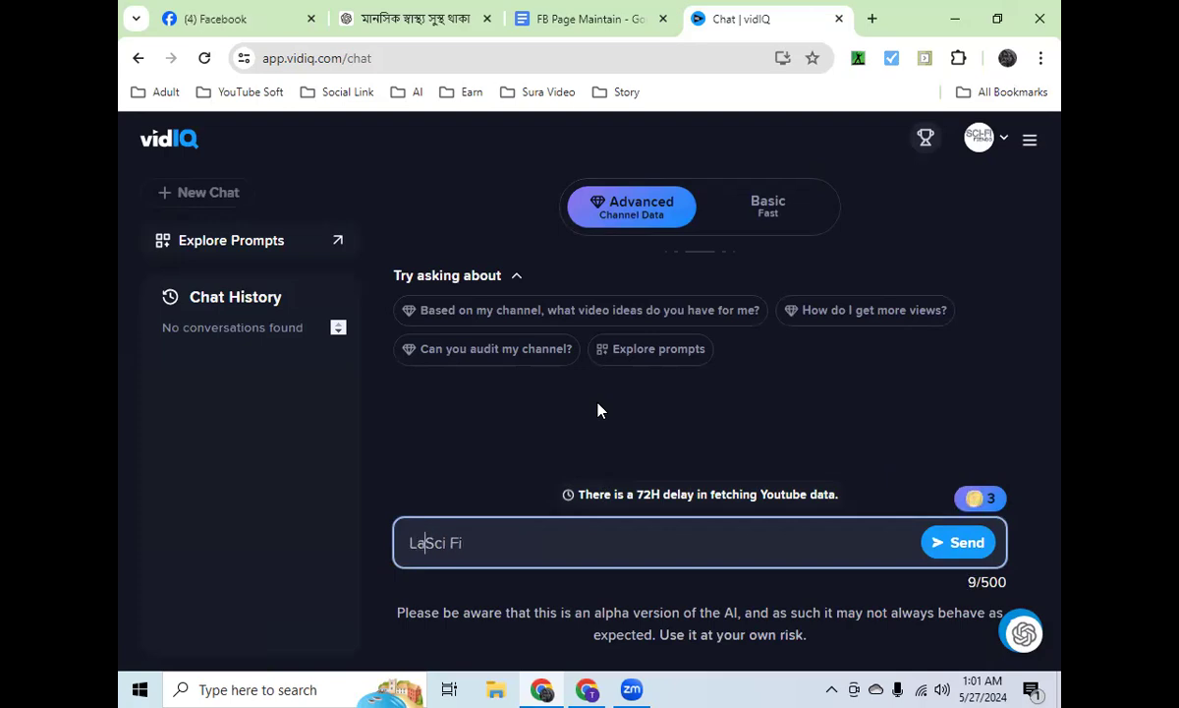
type("test")
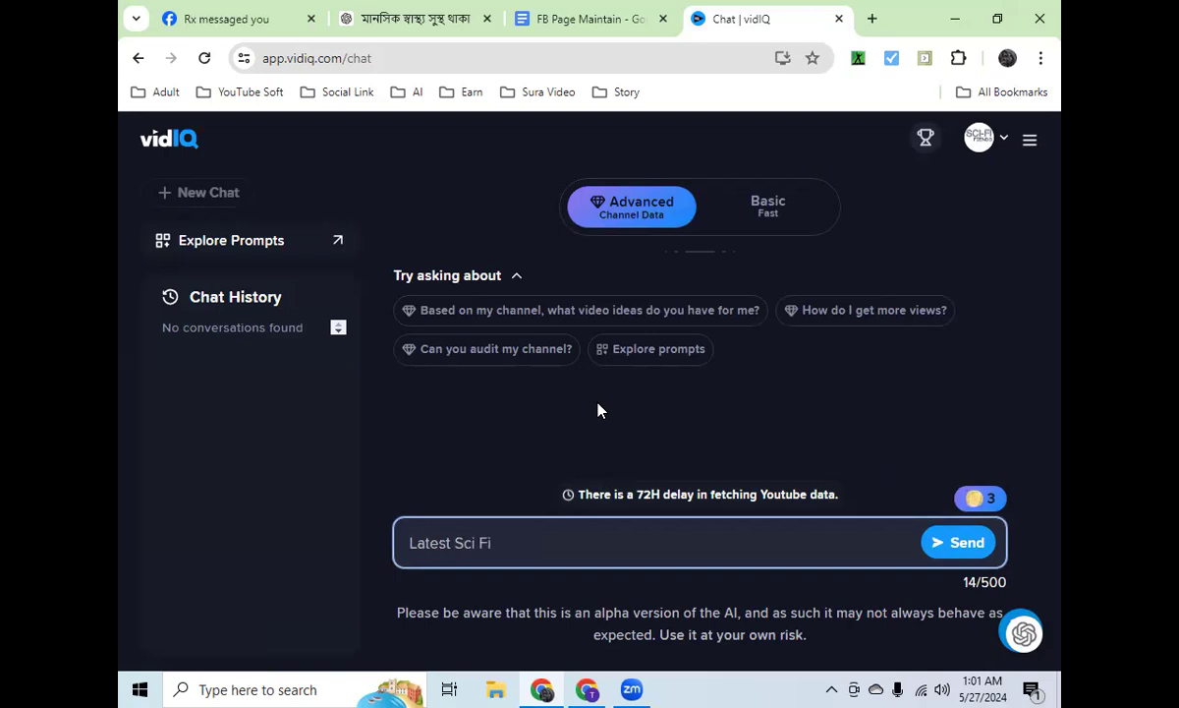
key("Return")
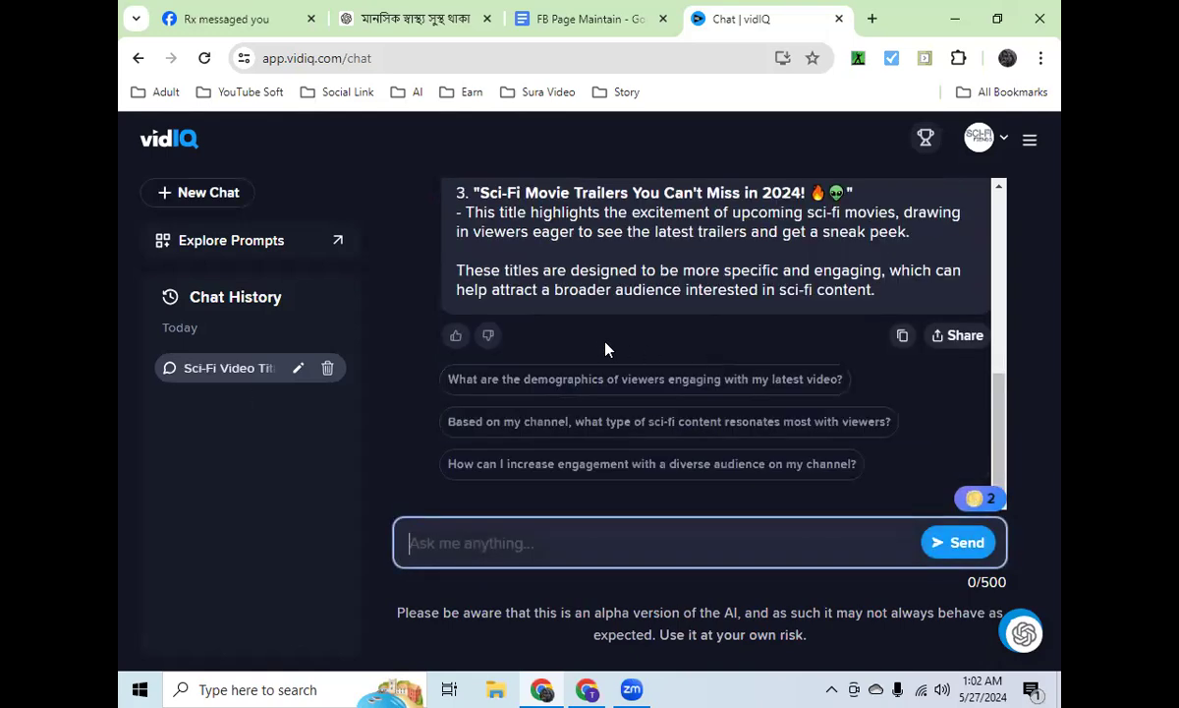
scroll(606, 342, "up", 5)
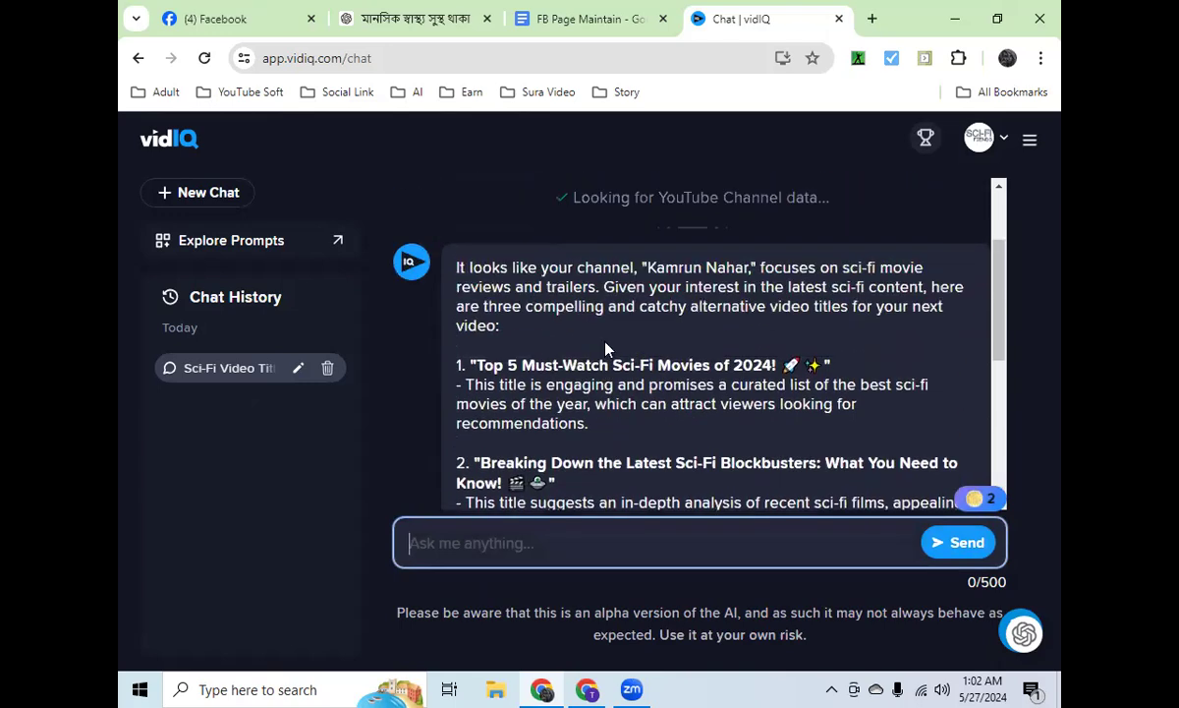
scroll(606, 344, "down", 5)
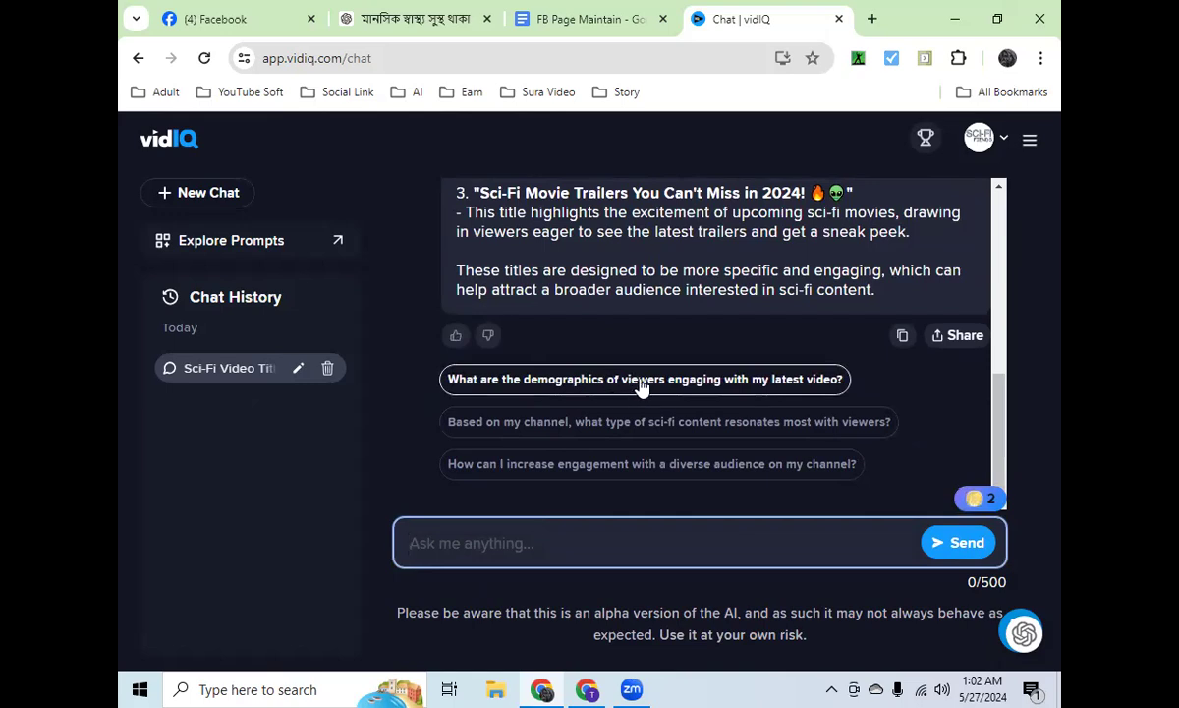
Step: Ask the AI Coach the suggested question about the demographics of viewers engaging with the latest video, read the reply and close the chat
left_click(709, 381)
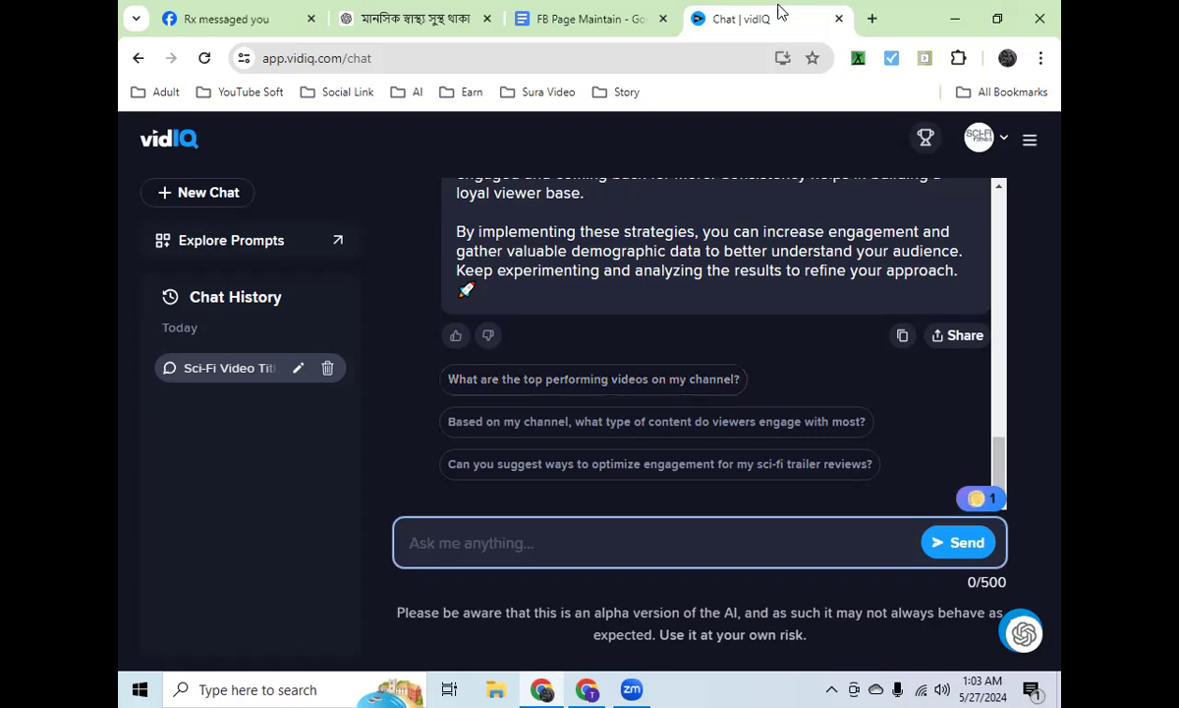
left_click(840, 18)
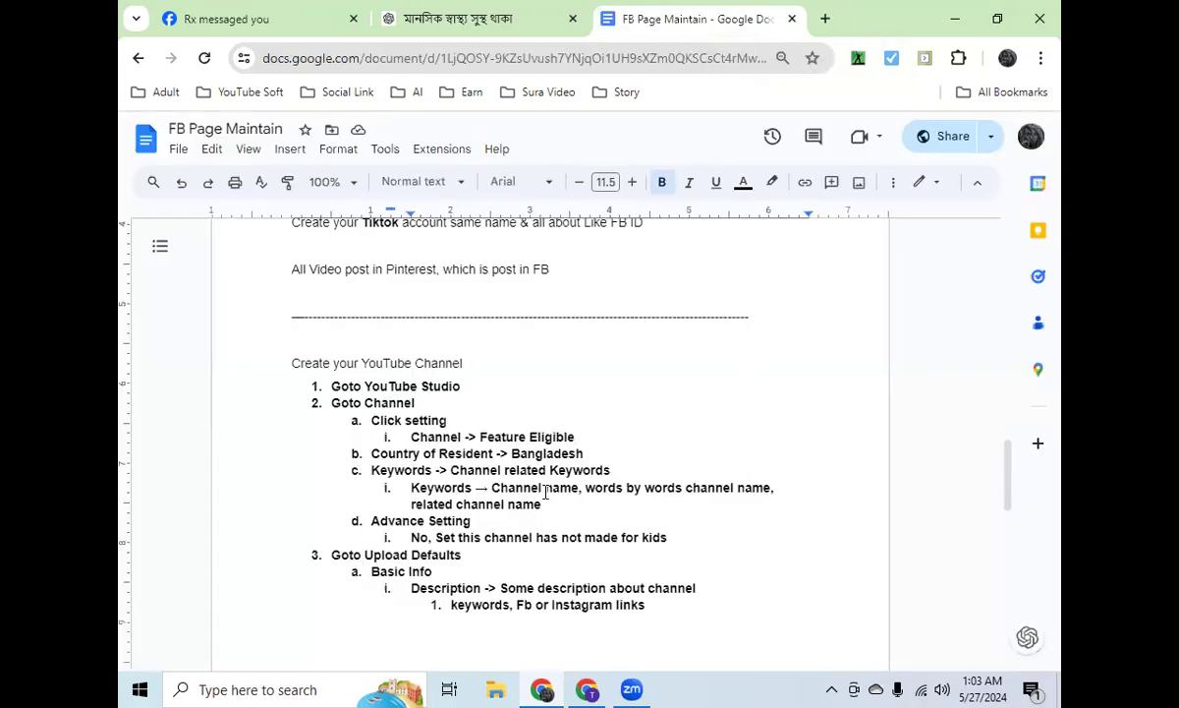
Step: Review the YouTube channel checklist in the FB Page Maintain document and highlight the "Two Step Verification" item
scroll(546, 491, "down", 10)
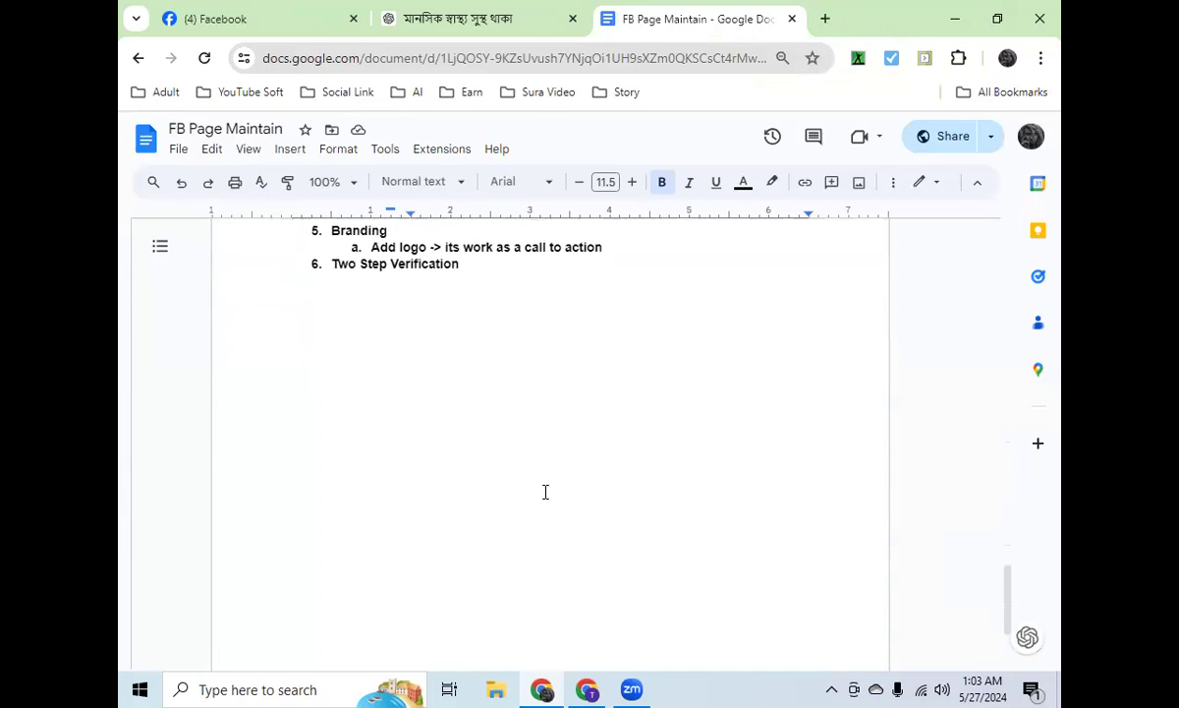
scroll(545, 491, "up", 6)
scroll(545, 492, "down", 5)
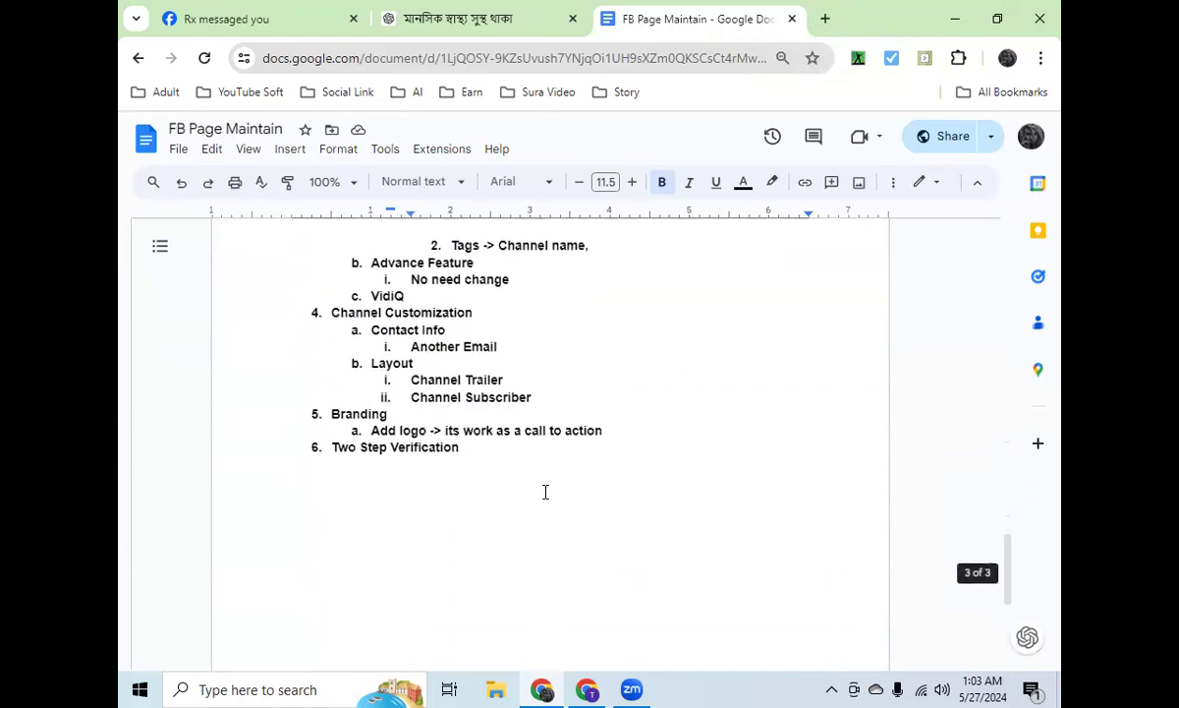
left_click_drag(457, 447, 327, 448)
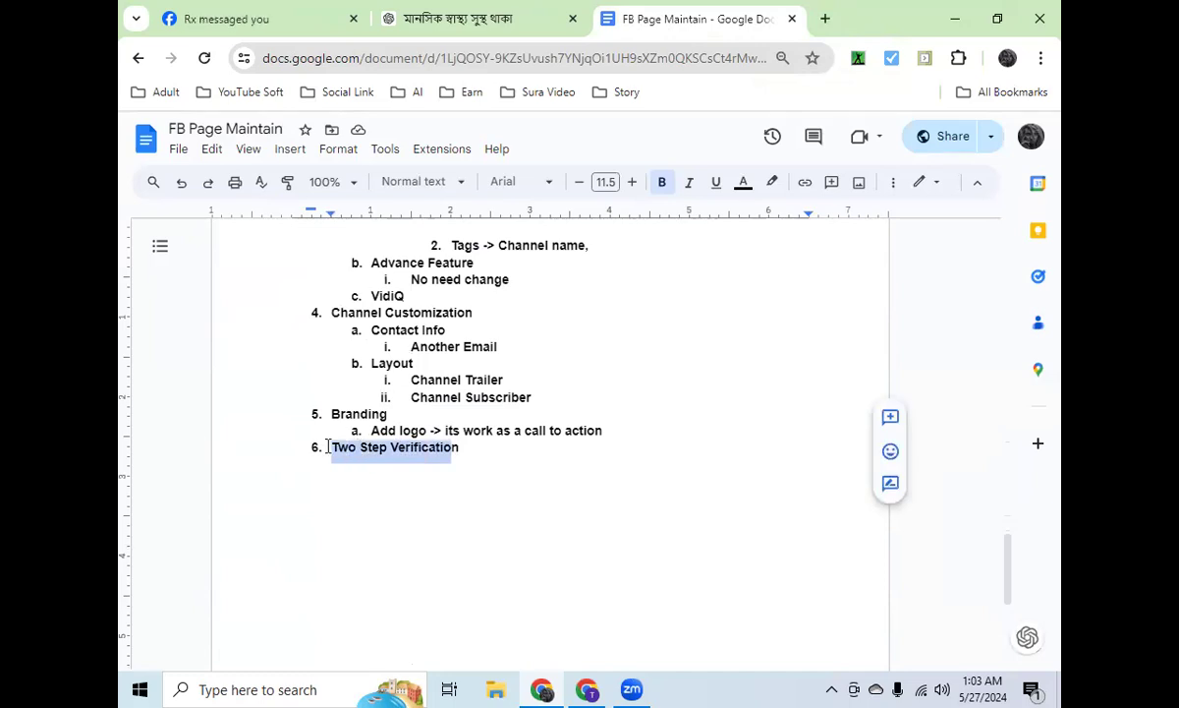
left_click(464, 448)
left_click_drag(464, 448, 326, 449)
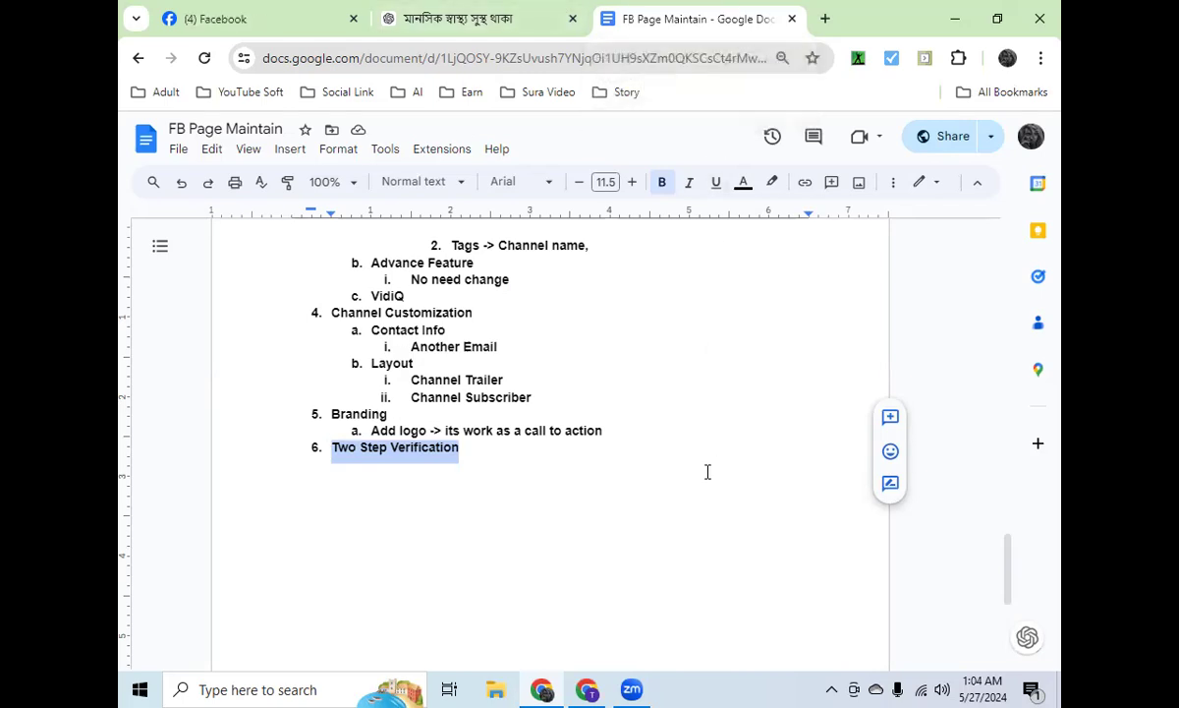
Step: Look back over the document's Facebook page, Pinterest and Tiktok sections, and switch to the Zoom meeting
scroll(794, 378, "up", 3)
scroll(794, 377, "up", 15)
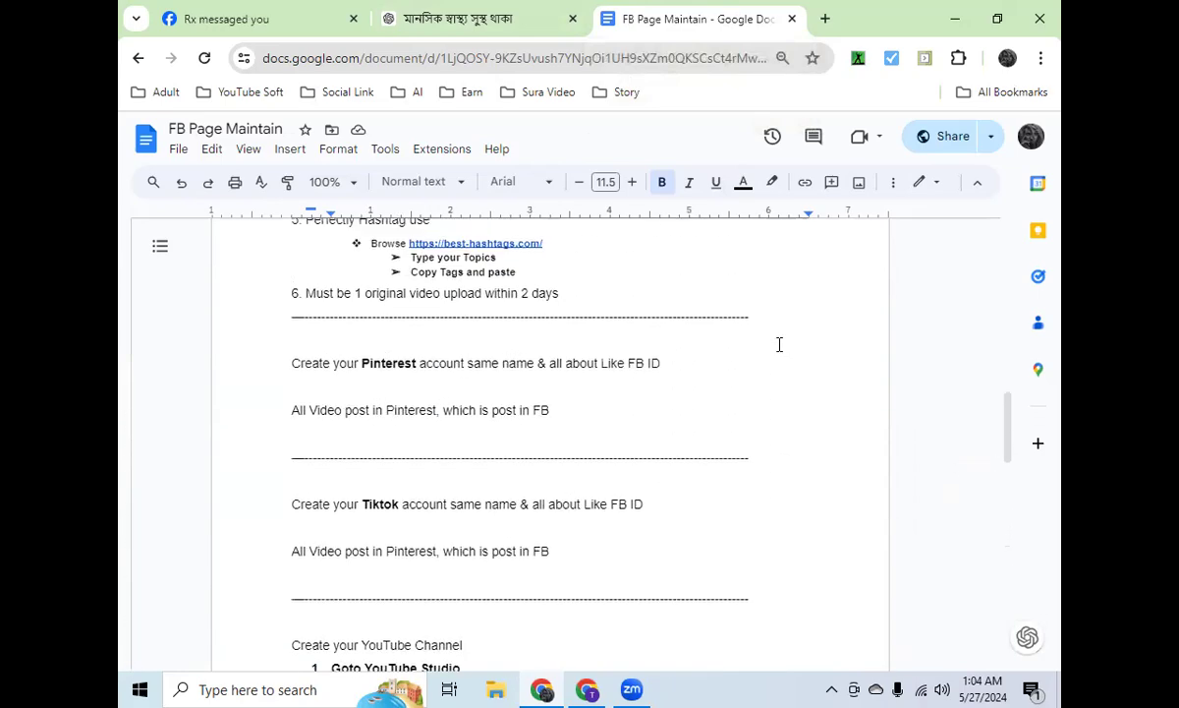
scroll(739, 329, "up", 3)
scroll(732, 332, "down", 10)
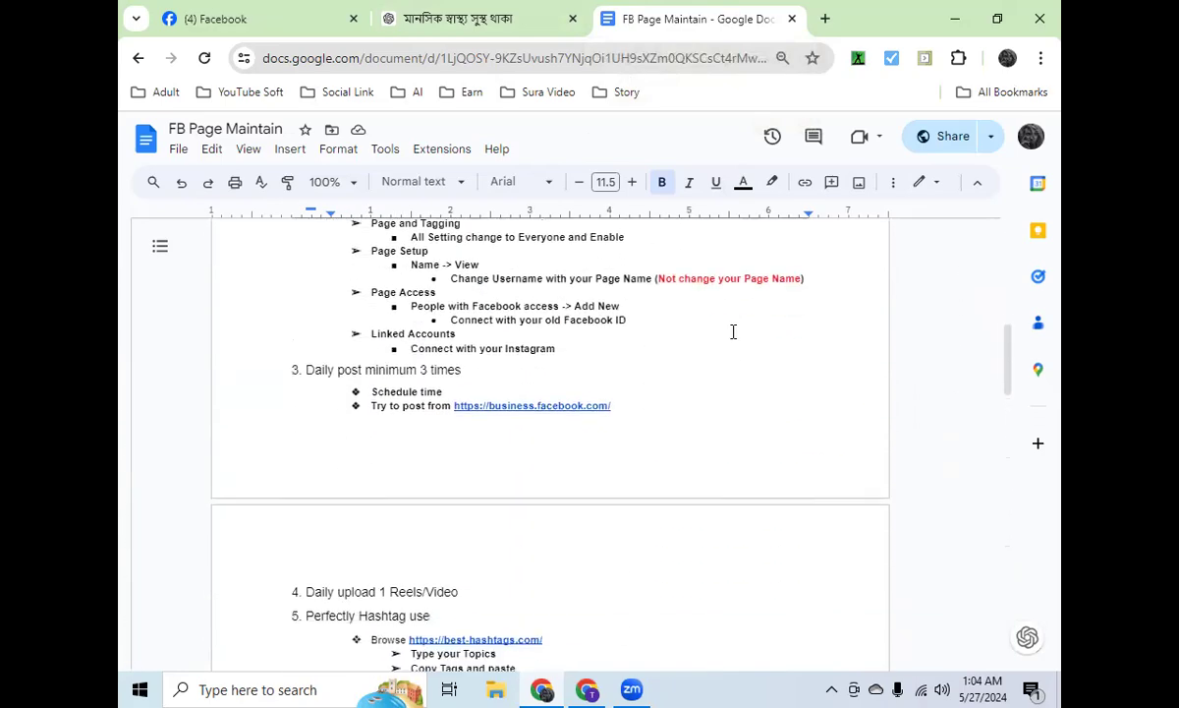
scroll(657, 360, "down", 20)
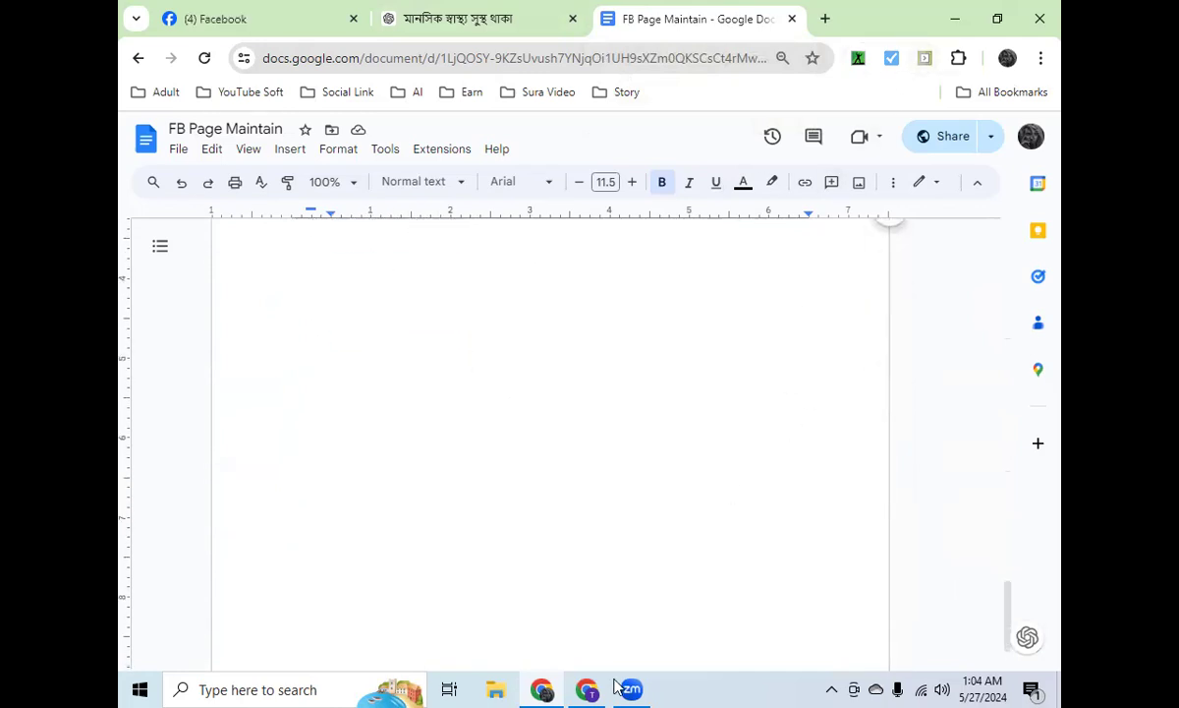
mouse_move(621, 686)
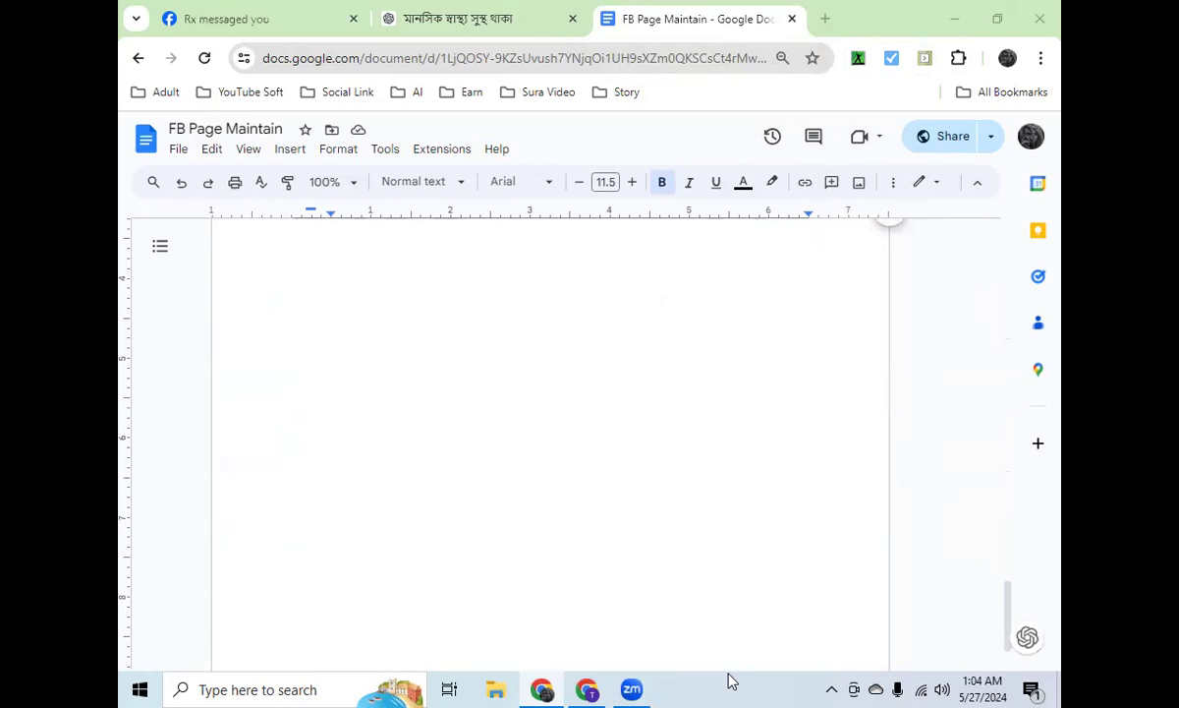
left_click(633, 688)
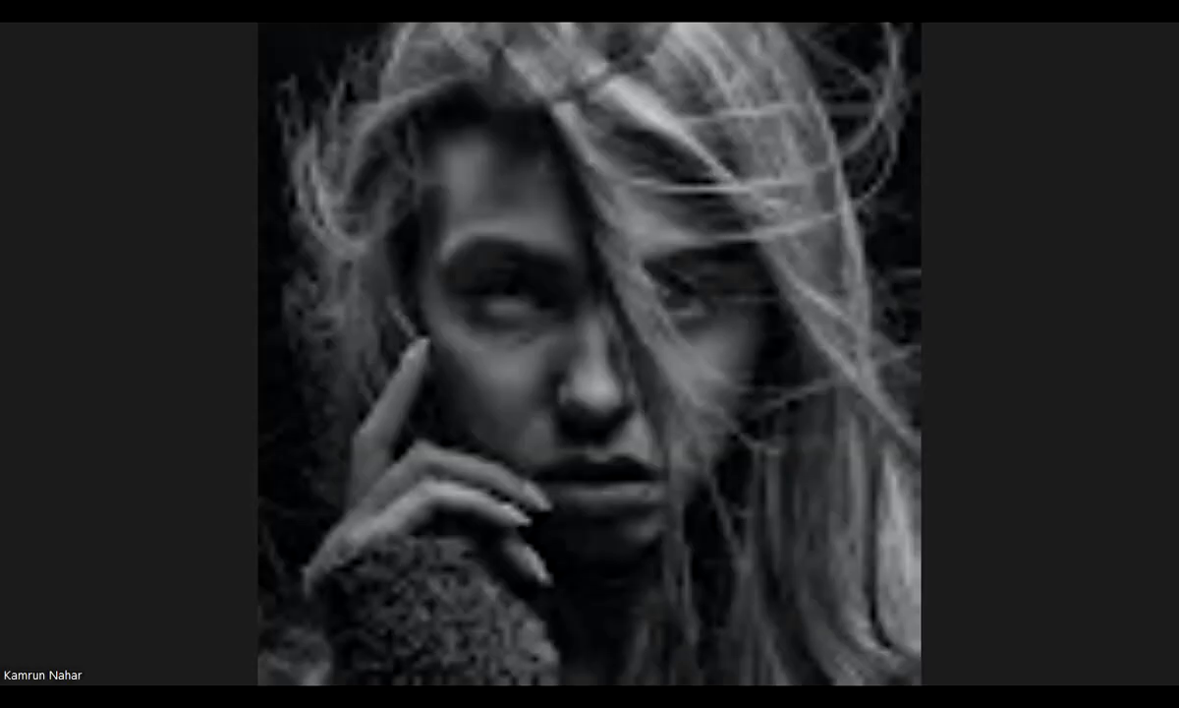